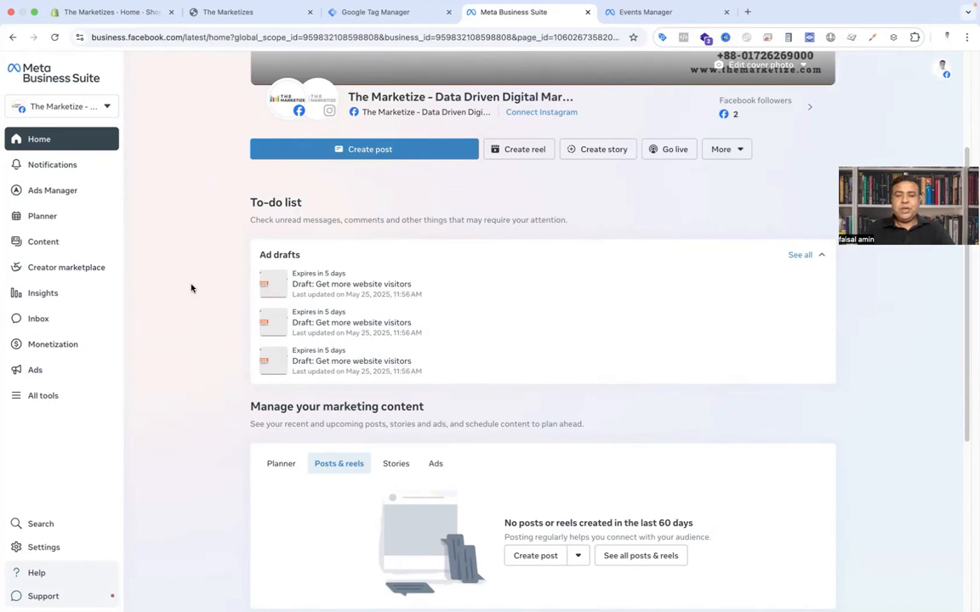
Step: Browse the live storefront's home page and product listings
left_click(197, 15)
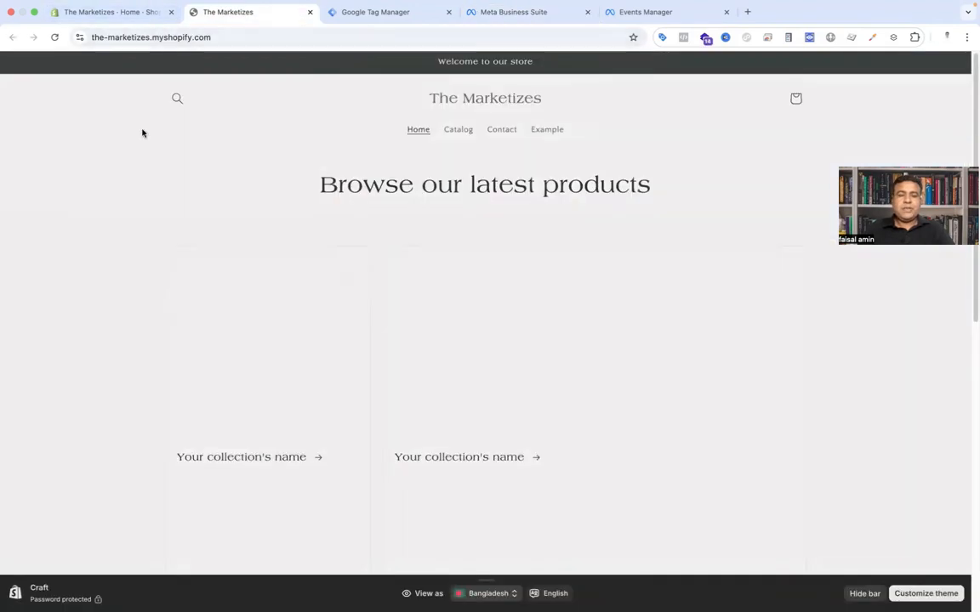
scroll(108, 250, "down", 3)
scroll(108, 250, "down", 5)
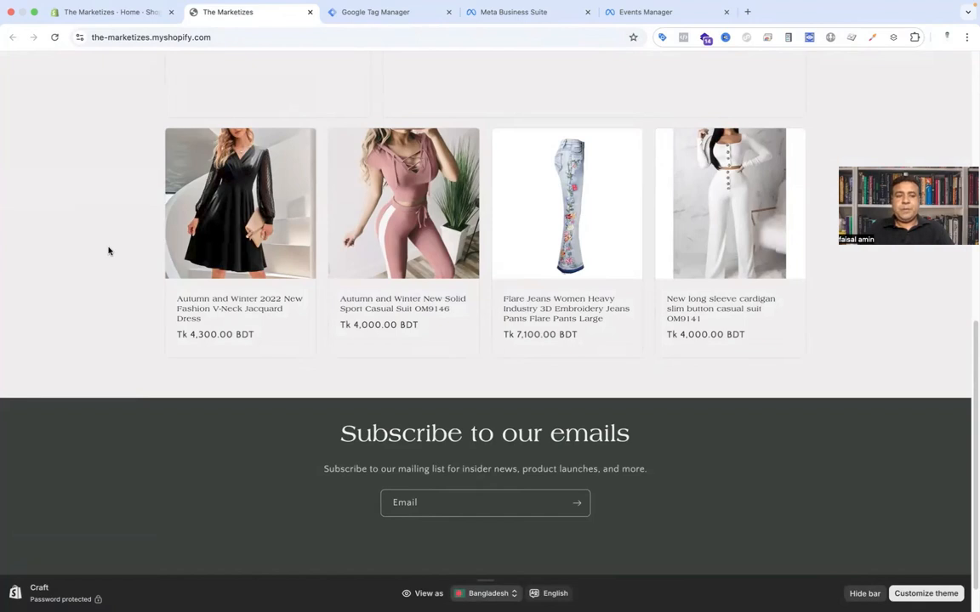
left_click(115, 12)
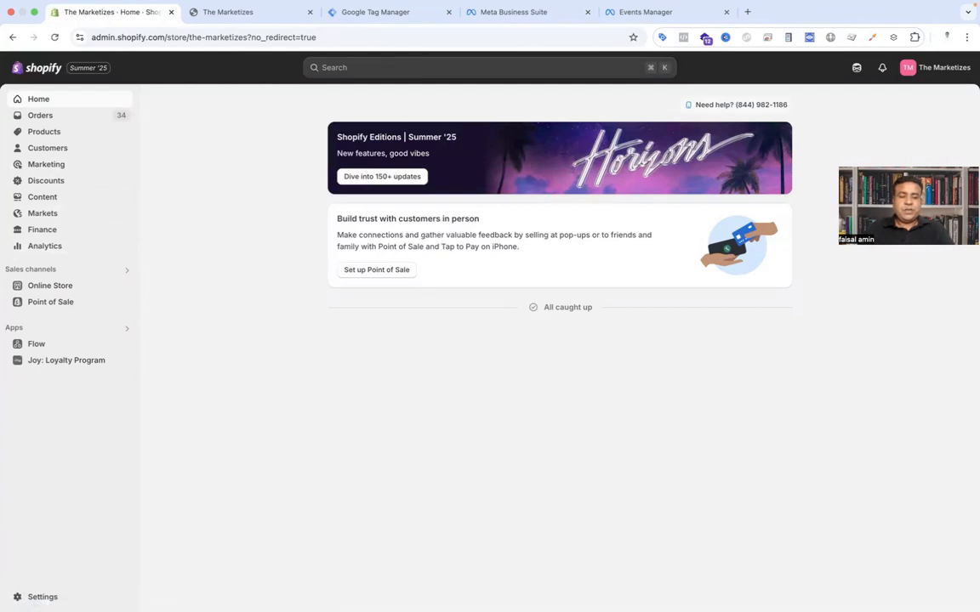
Step: Disconnect the existing Datalayer custom pixel in the store's Customer events settings
left_click(40, 597)
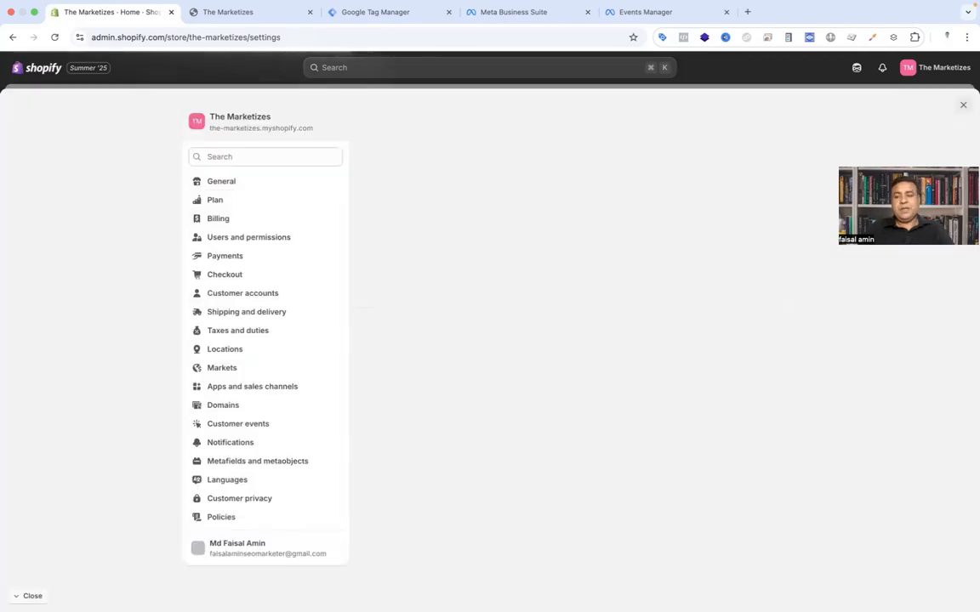
left_click(210, 430)
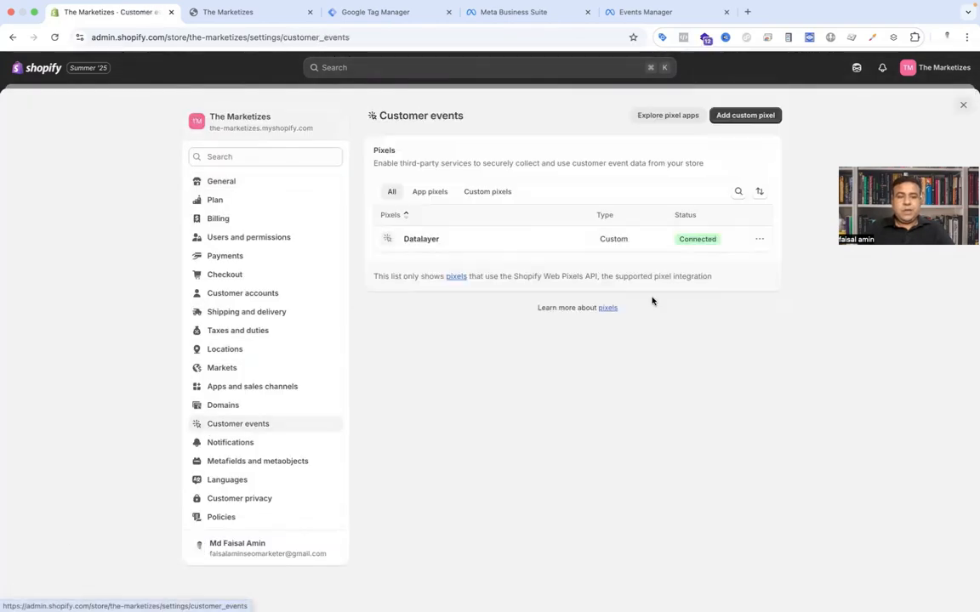
left_click(758, 239)
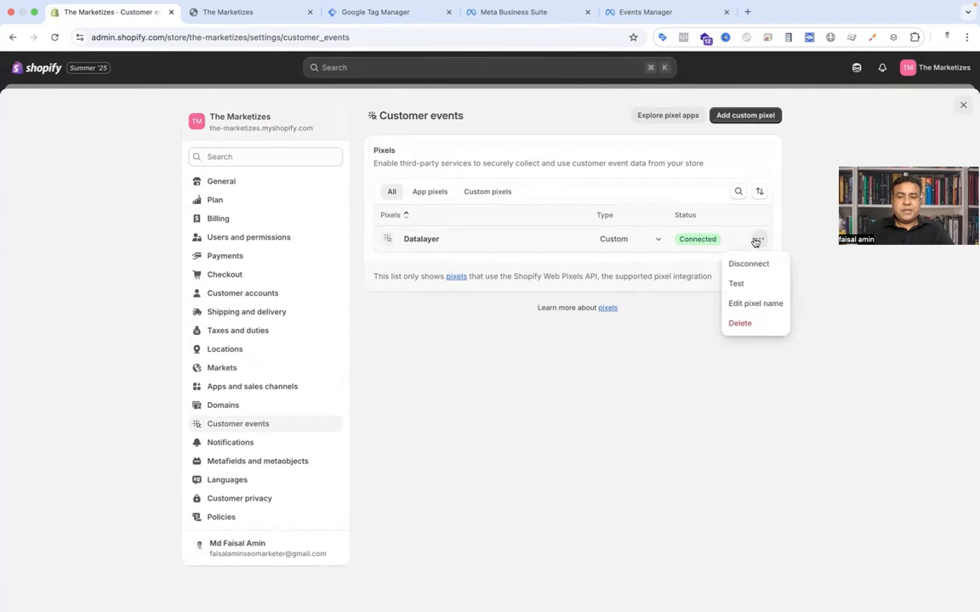
left_click(753, 264)
left_click(635, 364)
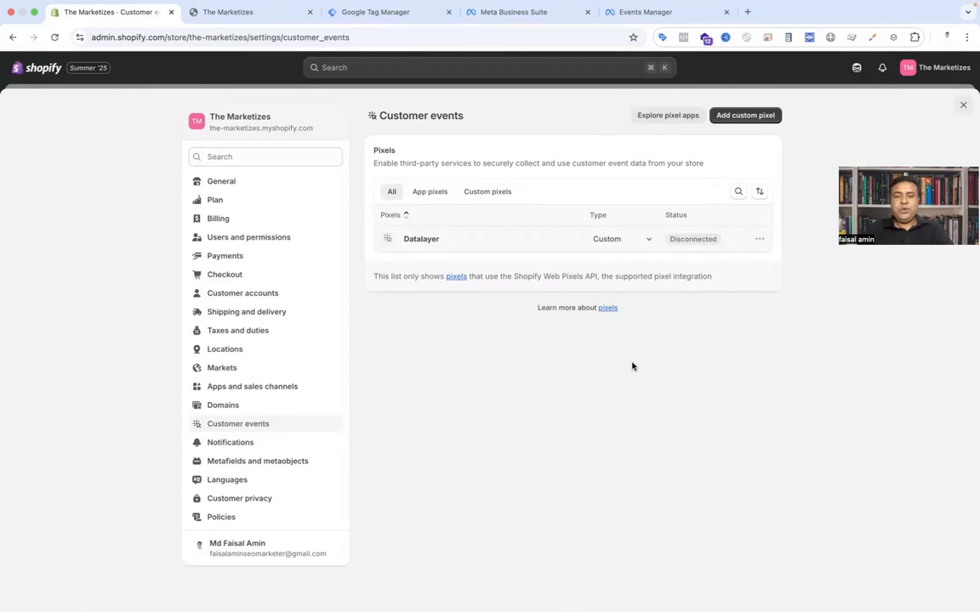
Step: Add a new custom pixel named DataLayer New
left_click(723, 115)
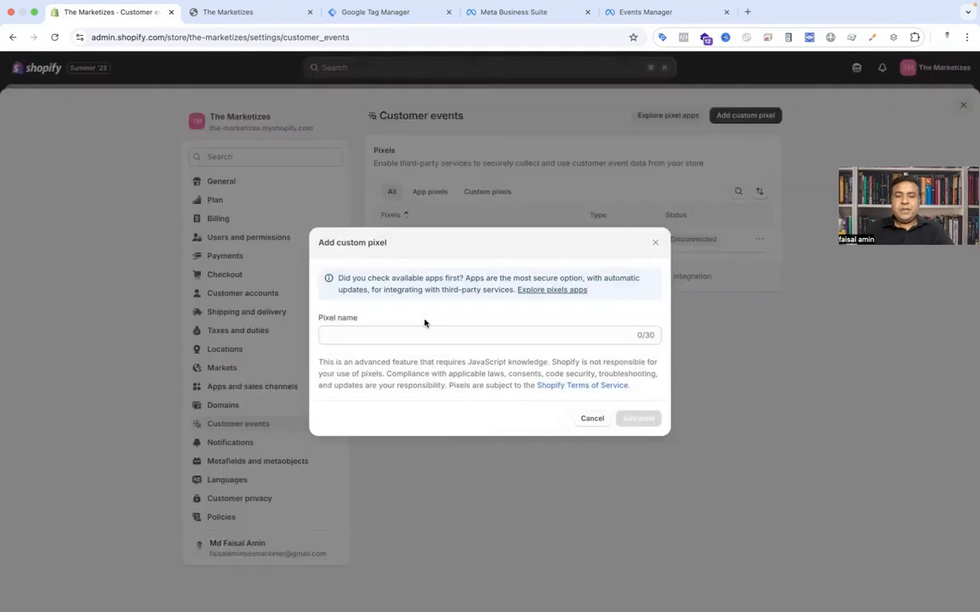
left_click(414, 334)
type("D")
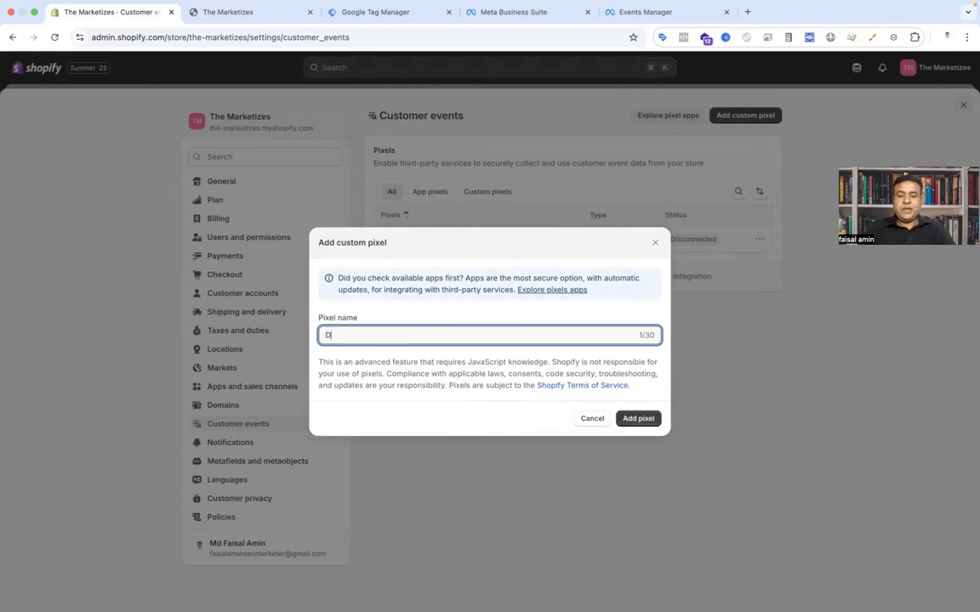
type("ataLayer New")
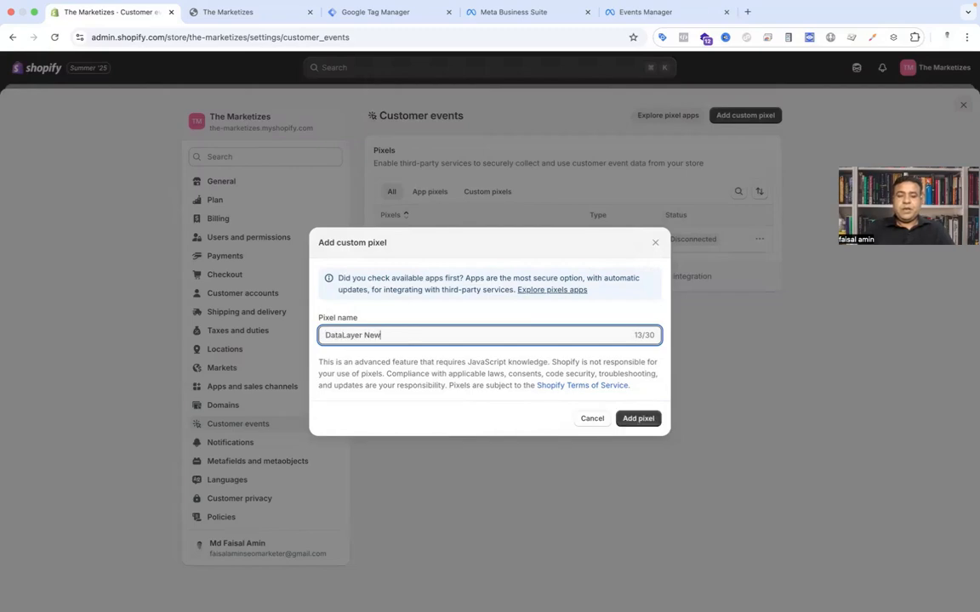
left_click(643, 423)
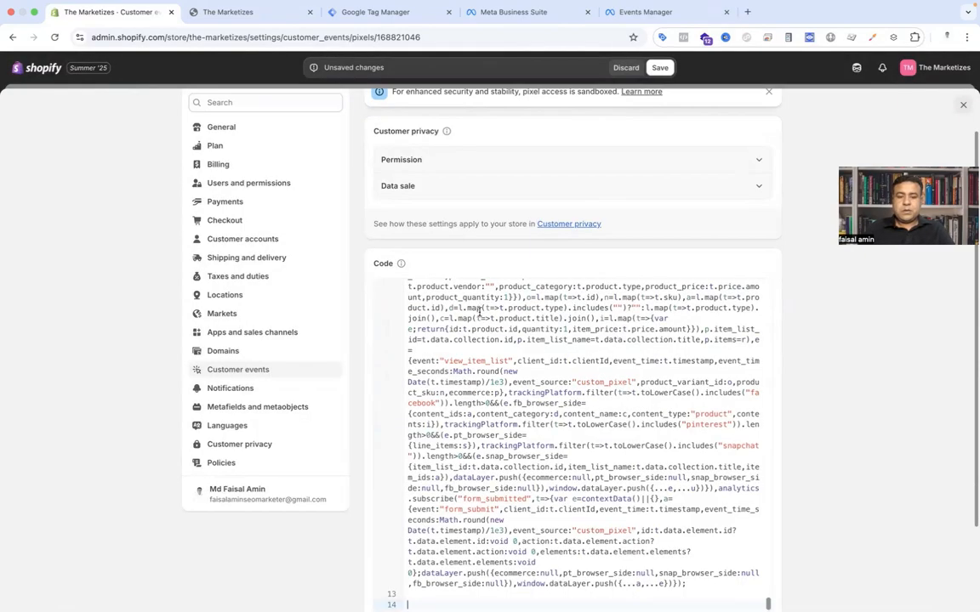
Step: Review the pixel code up to the section where the GTM code must be placed
scroll(459, 357, "up", 5)
scroll(469, 372, "up", 5)
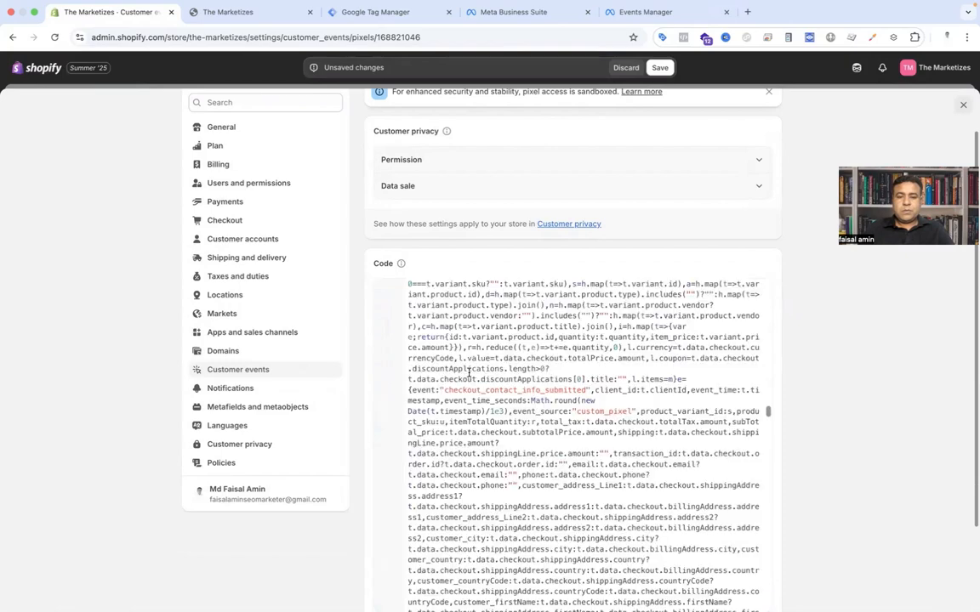
scroll(469, 372, "up", 5)
scroll(459, 341, "up", 5)
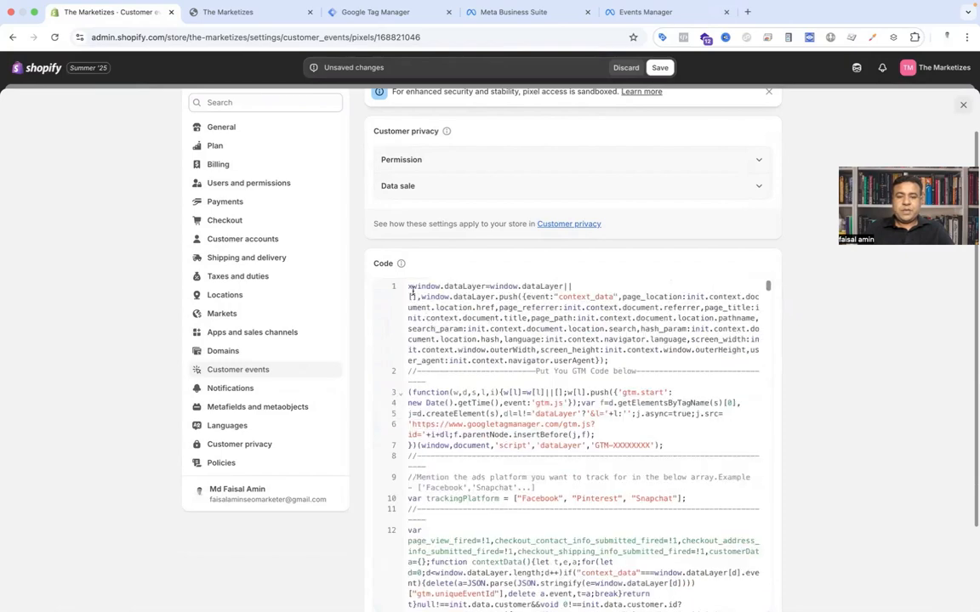
left_click(410, 288)
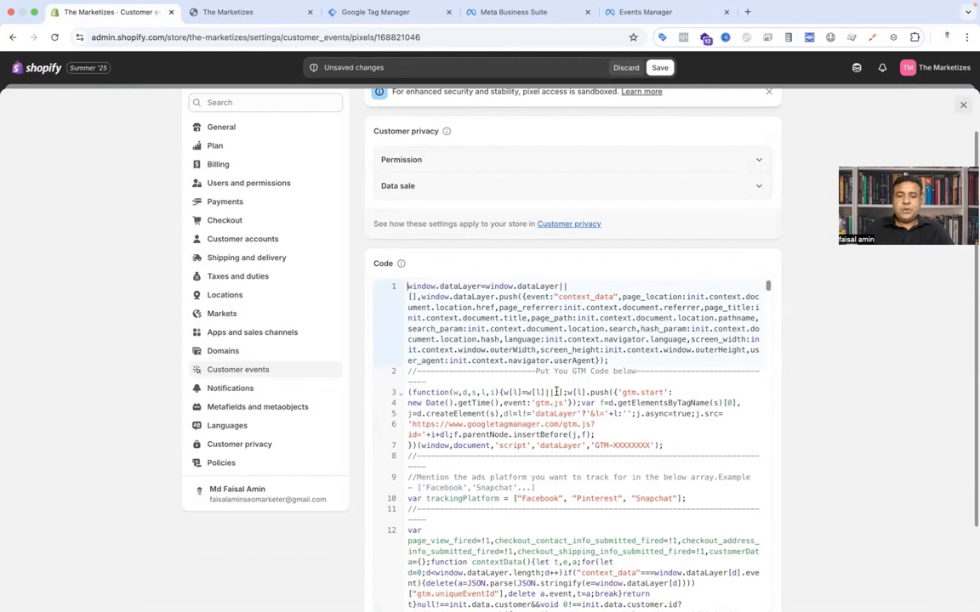
left_click_drag(538, 373, 614, 371)
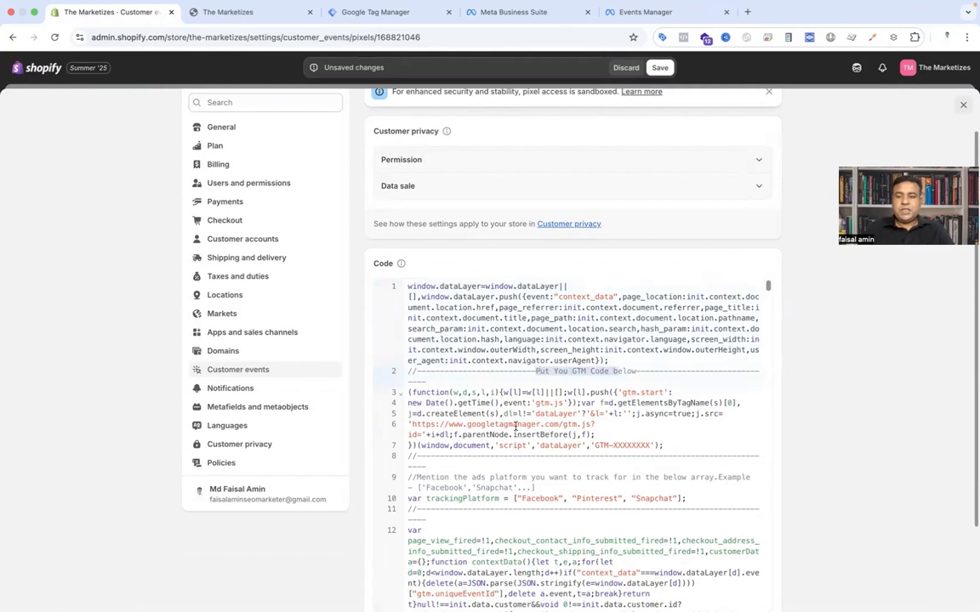
Step: Open the new Tag Manager account form and enter Meta browser as the account name
left_click(399, 26)
left_click(772, 152)
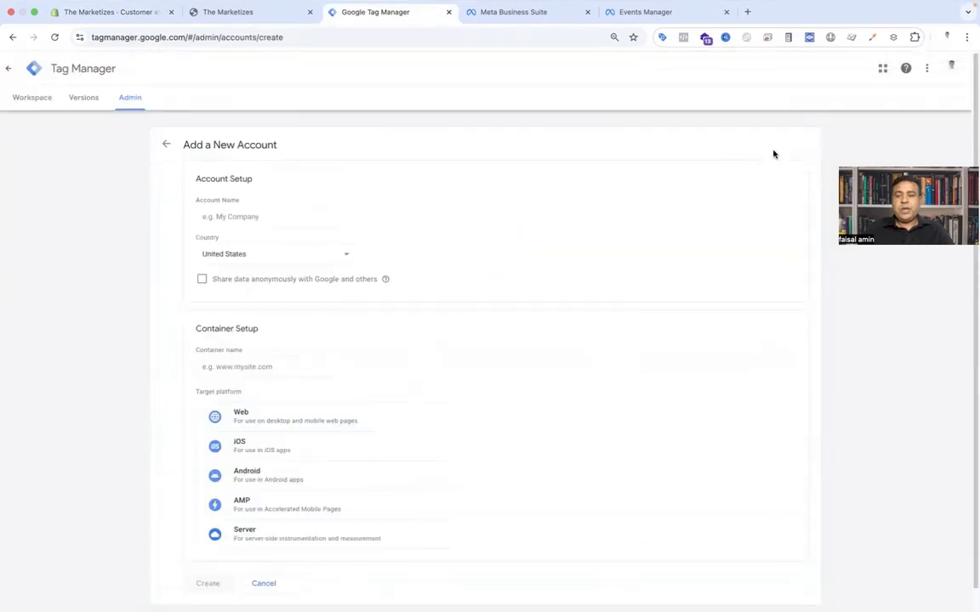
left_click(285, 221)
type("face")
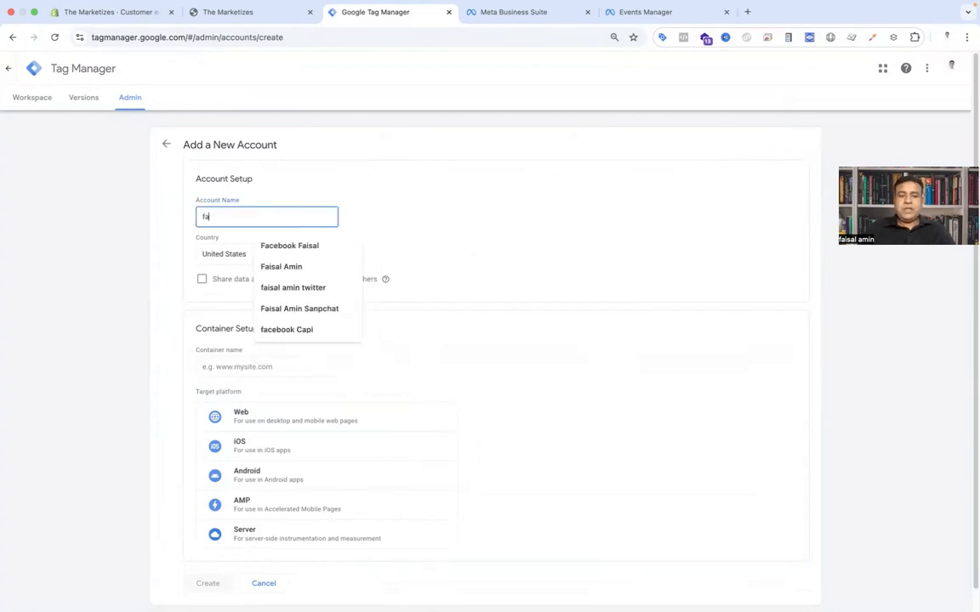
key("BackSpace")
key("BackSpace")
key("BackSpace")
key("BackSpace")
type("Met")
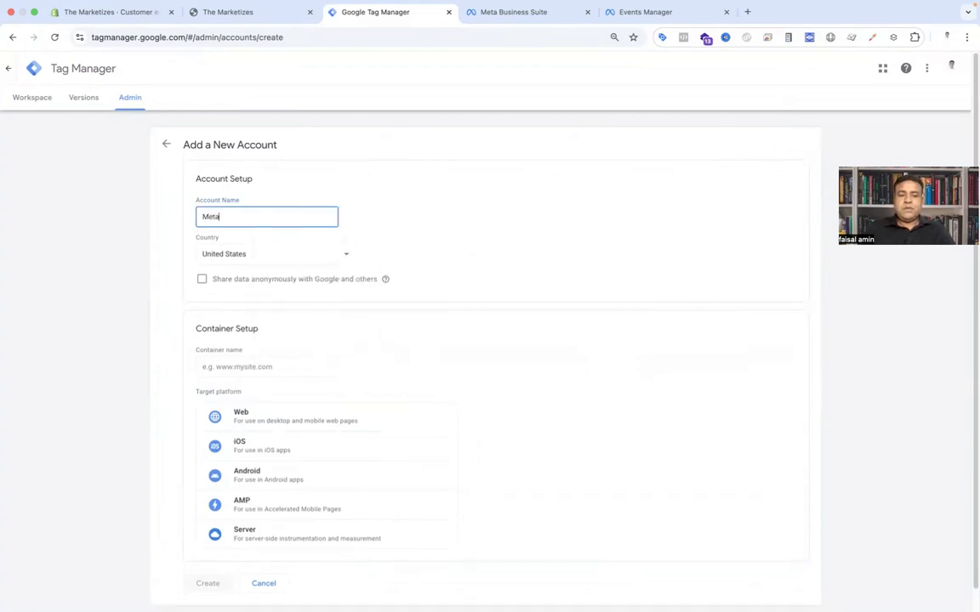
type("a browser")
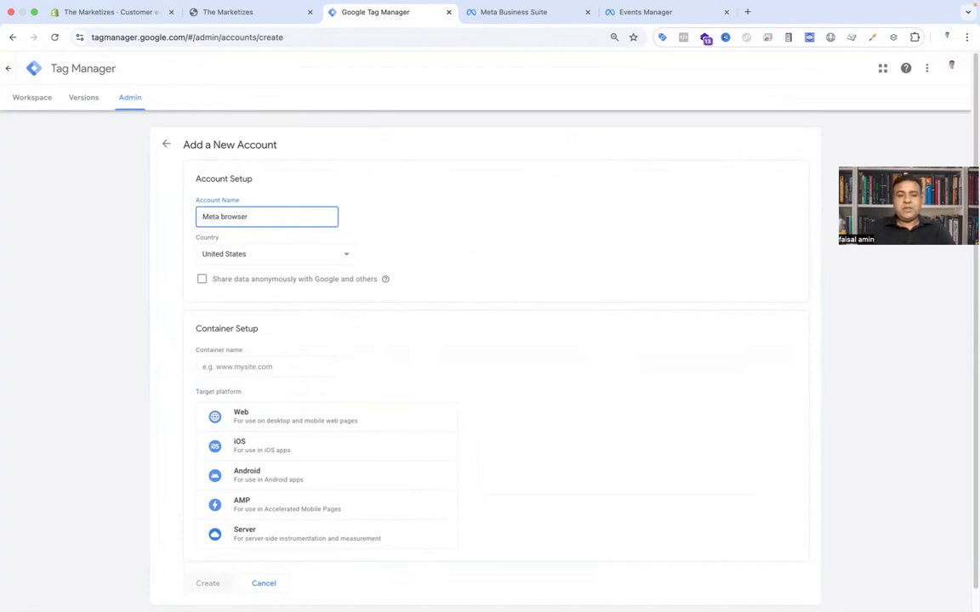
Step: Set the account's country to Bangladesh
left_click(274, 255)
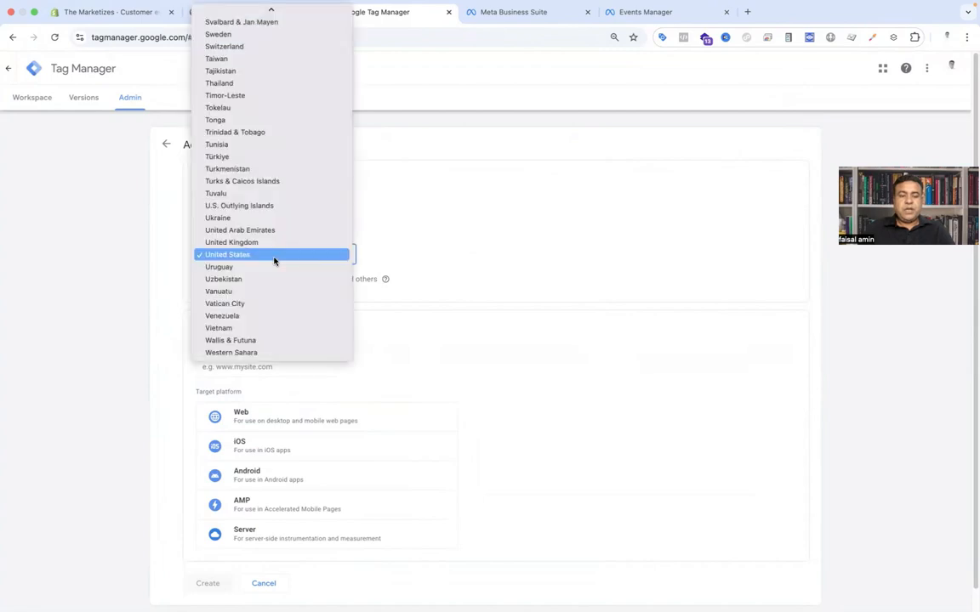
scroll(274, 255, "up", 10)
left_click(251, 37)
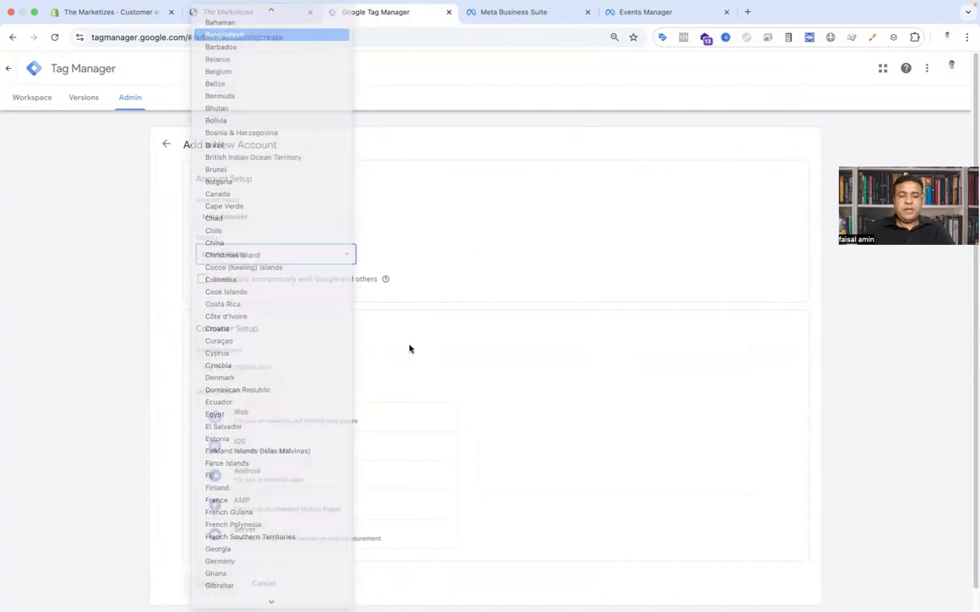
scroll(416, 352, "down", 1)
left_click(296, 339)
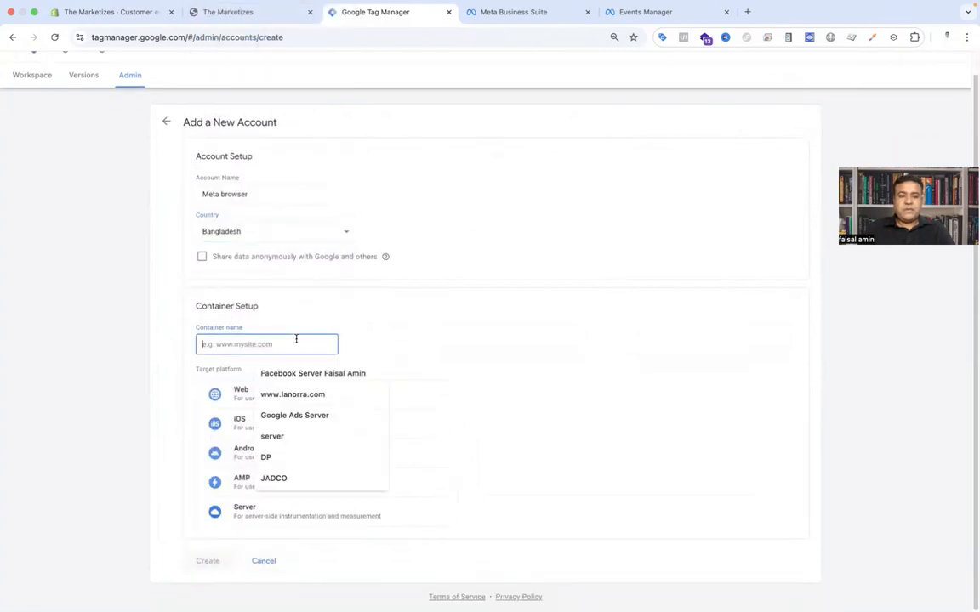
Step: Change the account name to Meta new
double_click(241, 194)
key("BackSpace")
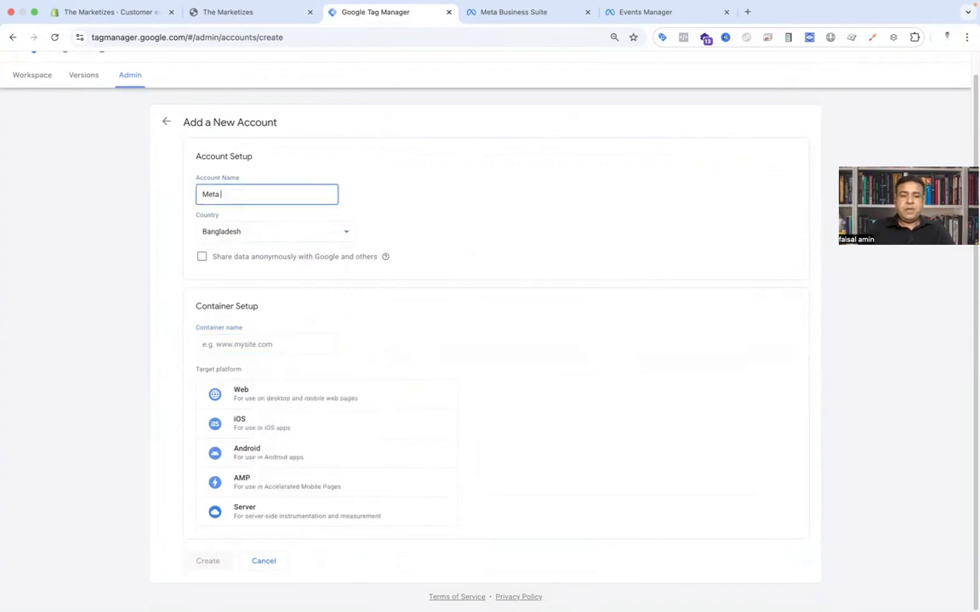
type("new")
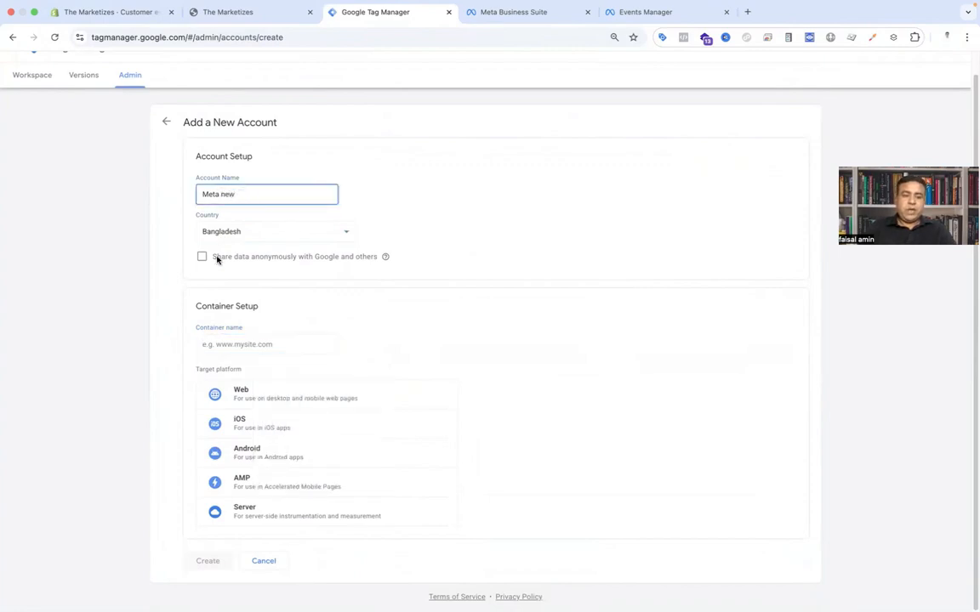
Step: Create a Web container named Meta Browser
left_click(215, 344)
type("M")
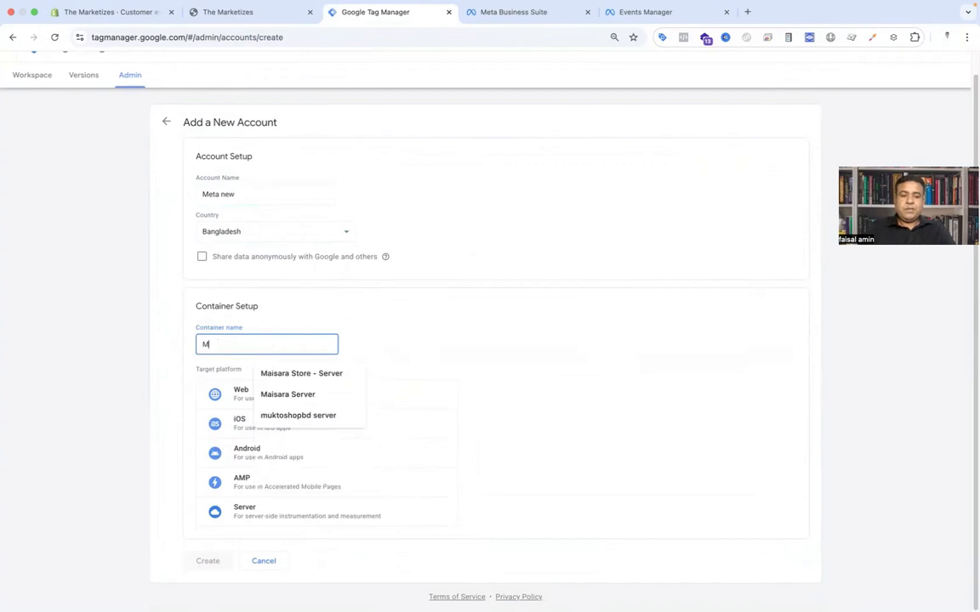
type("eta Bro")
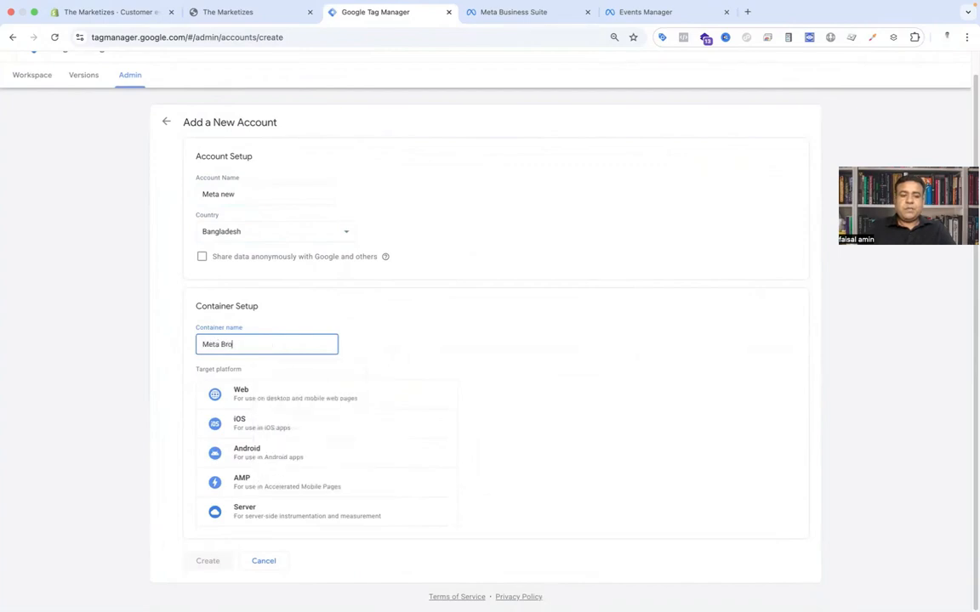
type("wser")
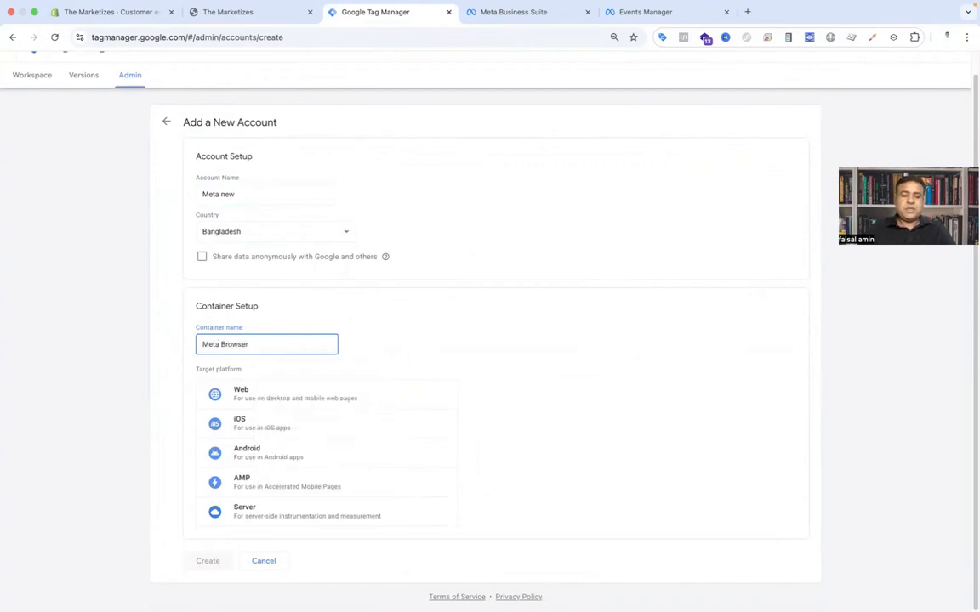
left_click(258, 402)
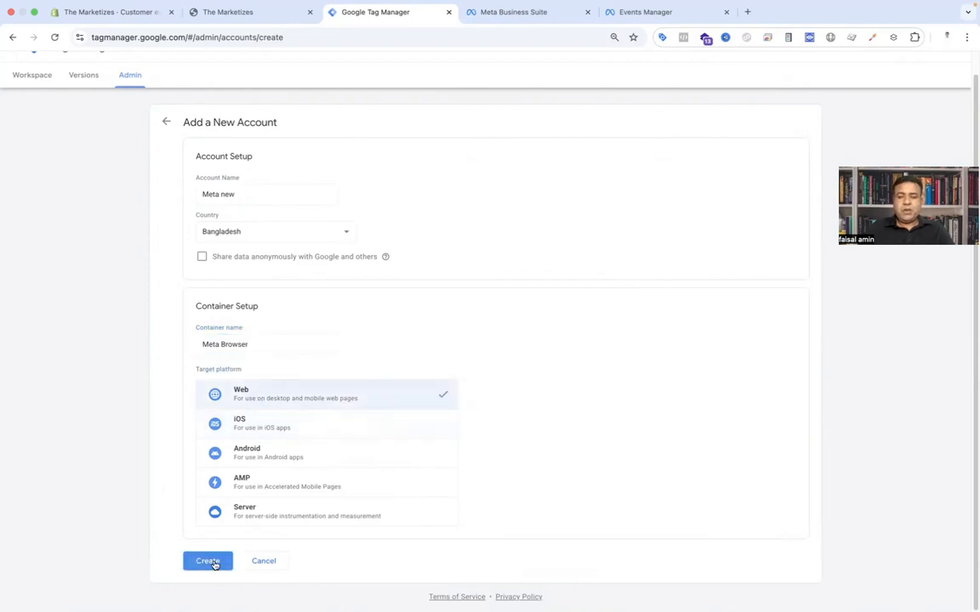
left_click(213, 562)
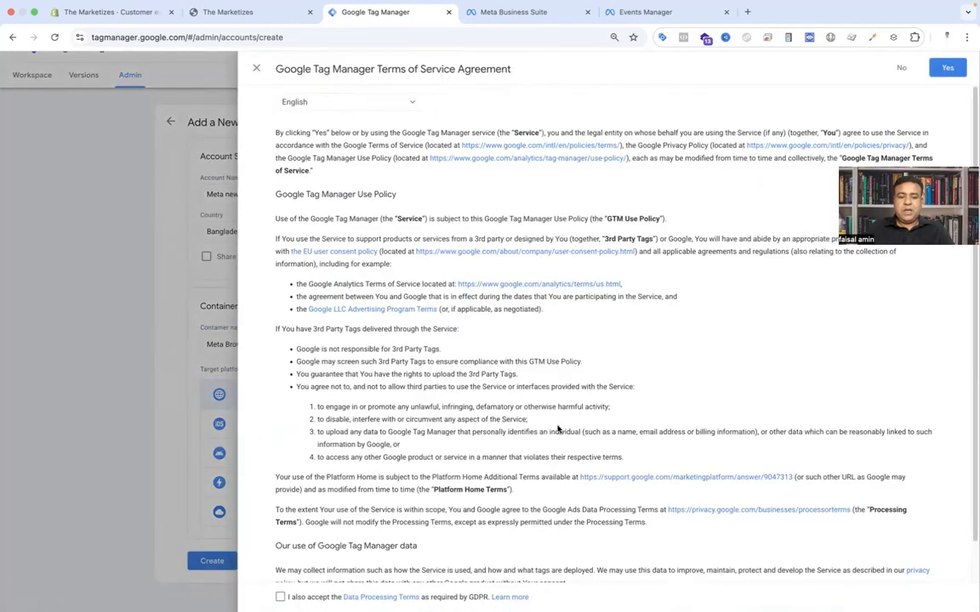
Step: Accept the Tag Manager terms of service together with the GDPR data processing terms
scroll(510, 477, "down", 1)
left_click(281, 597)
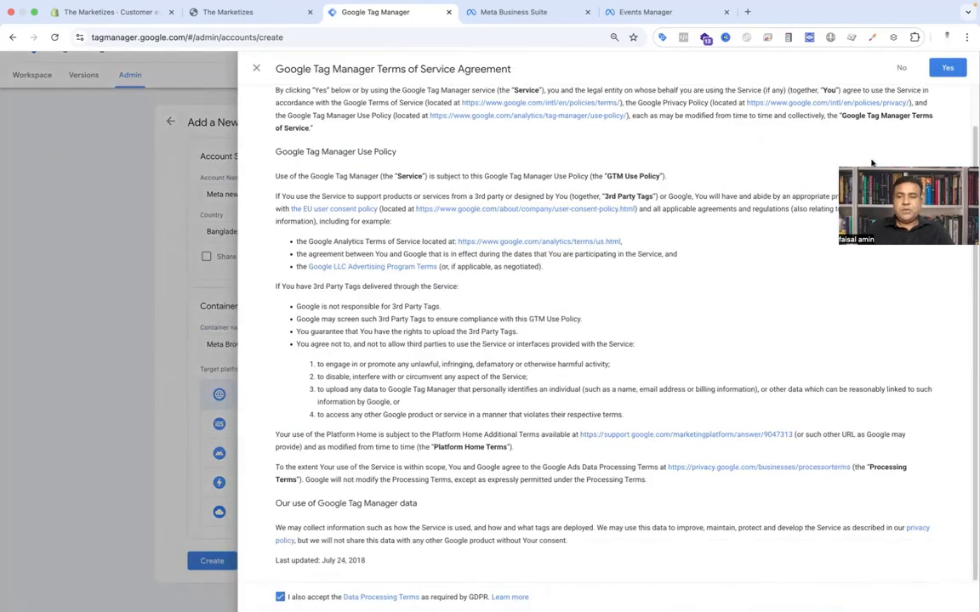
left_click(949, 69)
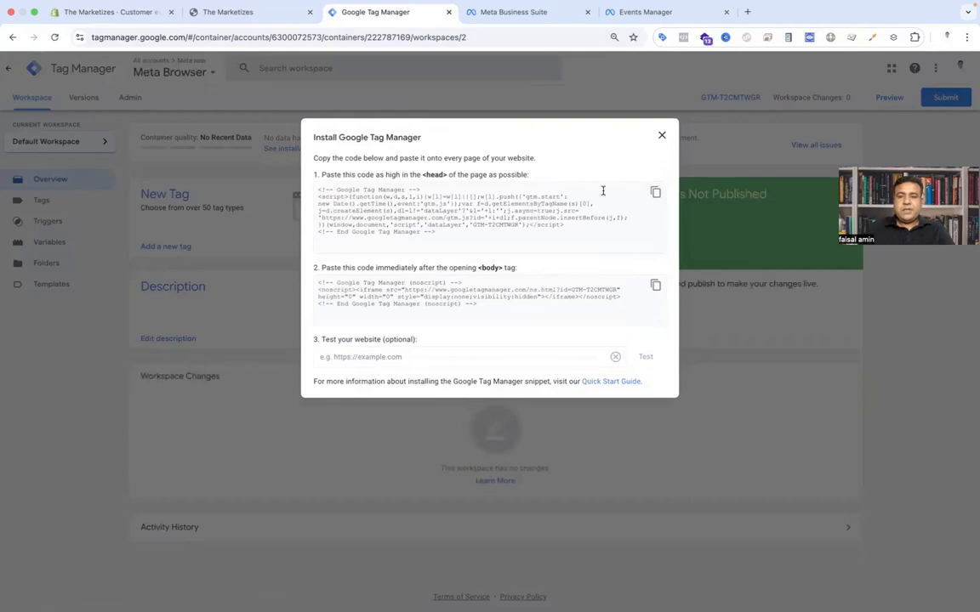
Step: Copy the Tag Manager head snippet and paste it over the placeholder GTM code in the custom pixel
left_click(654, 193)
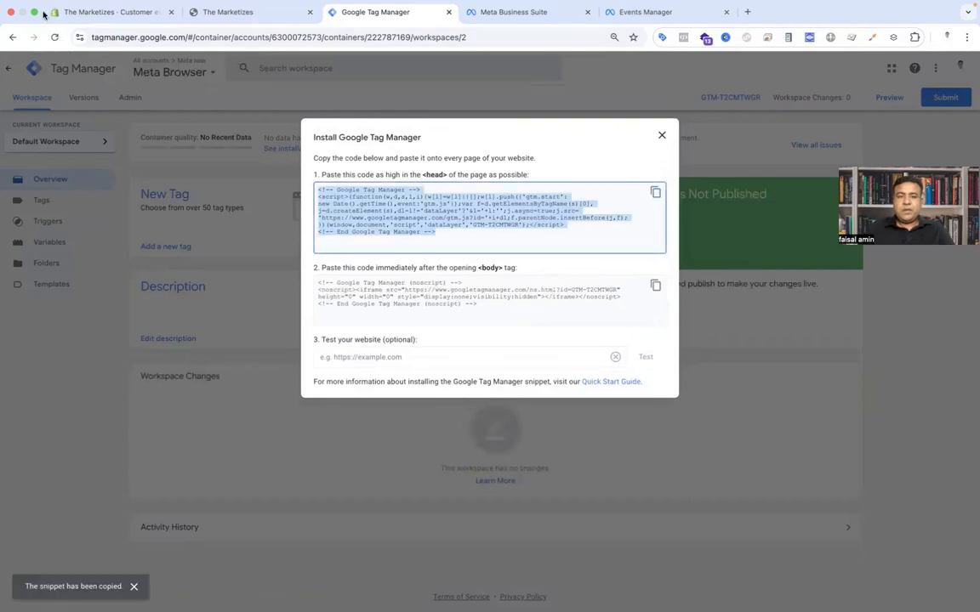
left_click(227, 14)
left_click(125, 13)
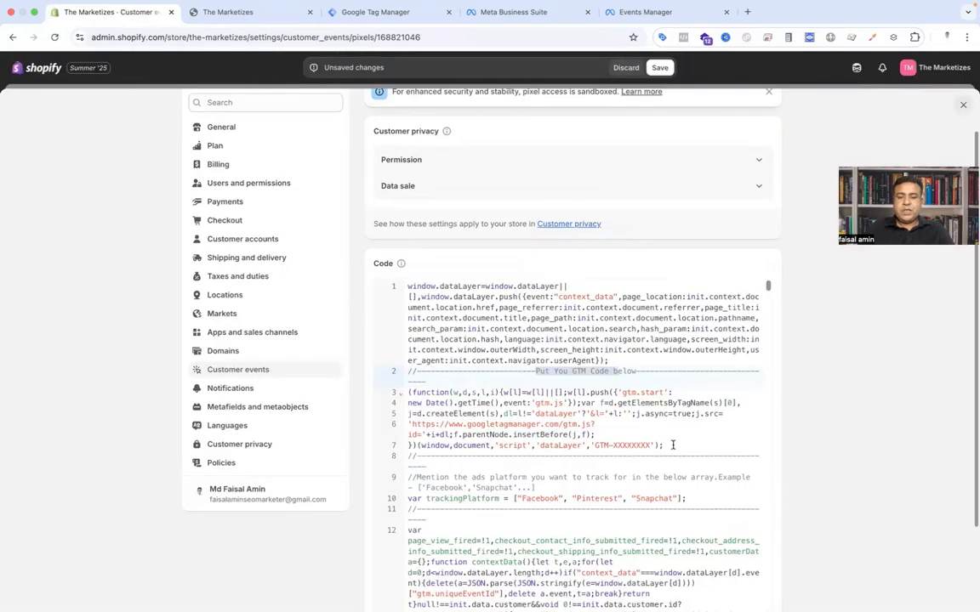
left_click_drag(671, 445, 408, 393)
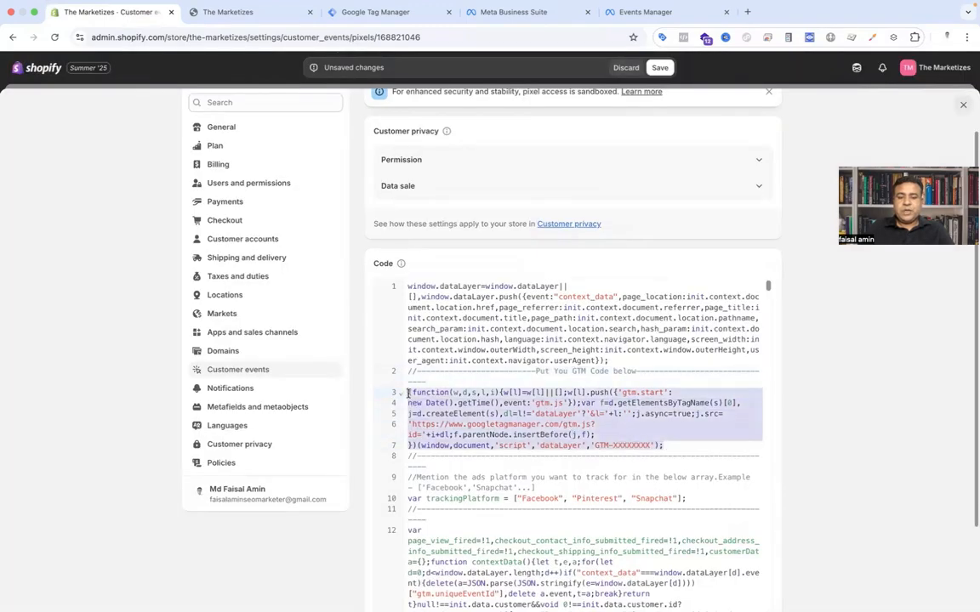
key("super+v")
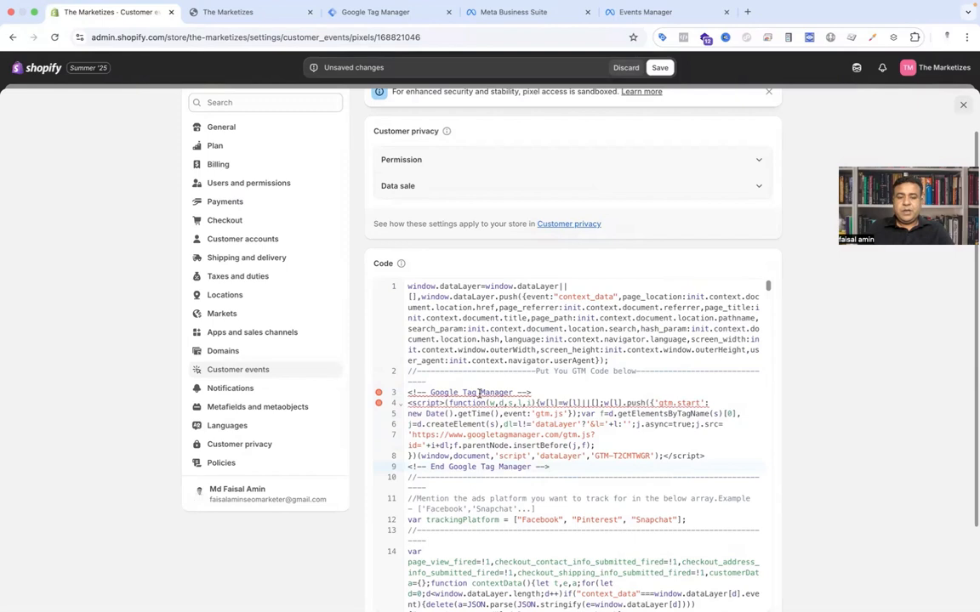
Step: Strip the HTML comment lines and script tags from the pasted Tag Manager snippet in the pixel code
left_click_drag(450, 393, 409, 393)
key("BackSpace")
left_click_drag(563, 466, 403, 469)
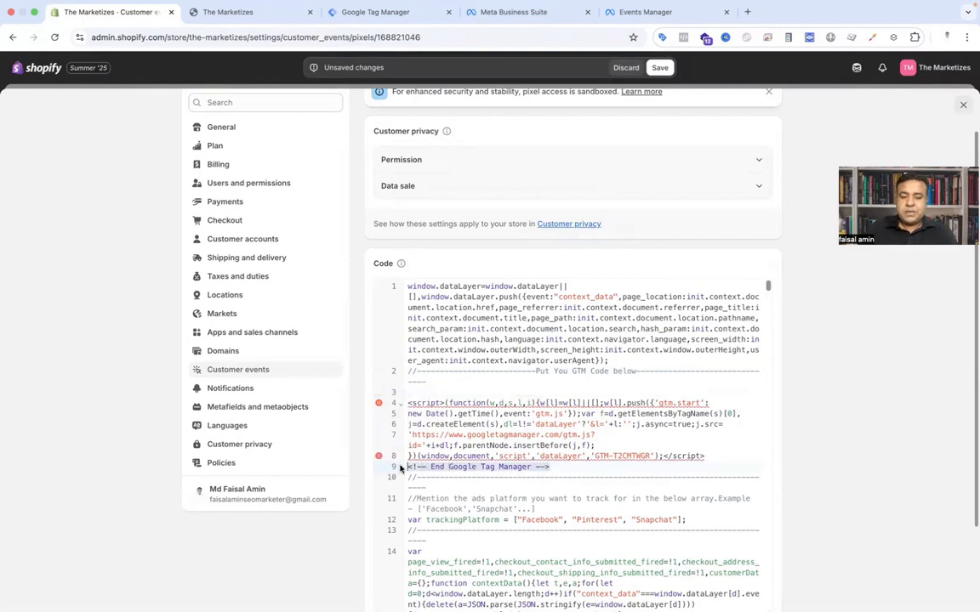
key("BackSpace")
left_click_drag(445, 405, 404, 408)
key("BackSpace")
key("BackSpace")
left_click_drag(700, 445, 662, 445)
key("BackSpace")
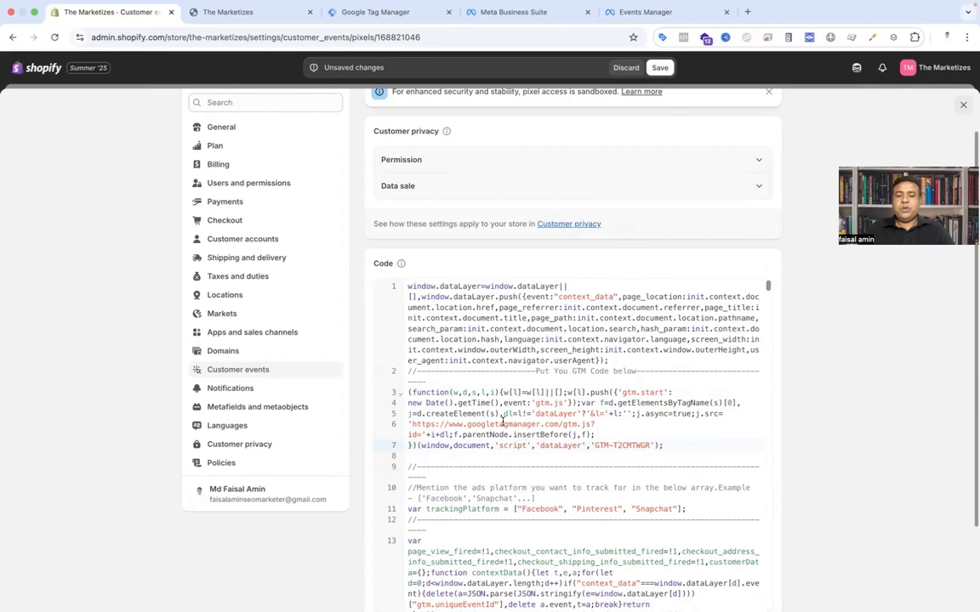
Step: Set the pixel's permission to Not required and its data sale option to Data collected does not qualify as data sale
scroll(532, 428, "up", 3)
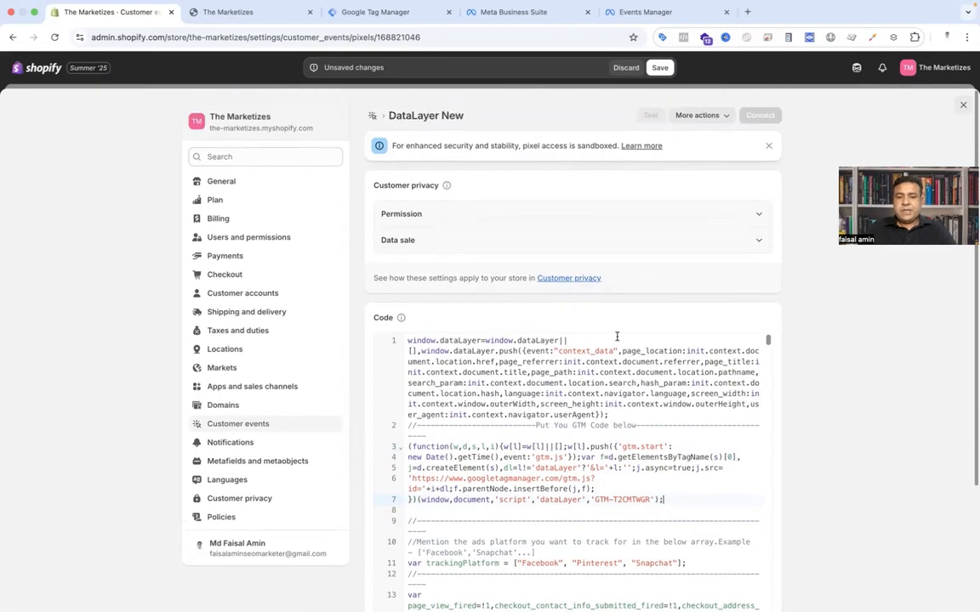
left_click(754, 216)
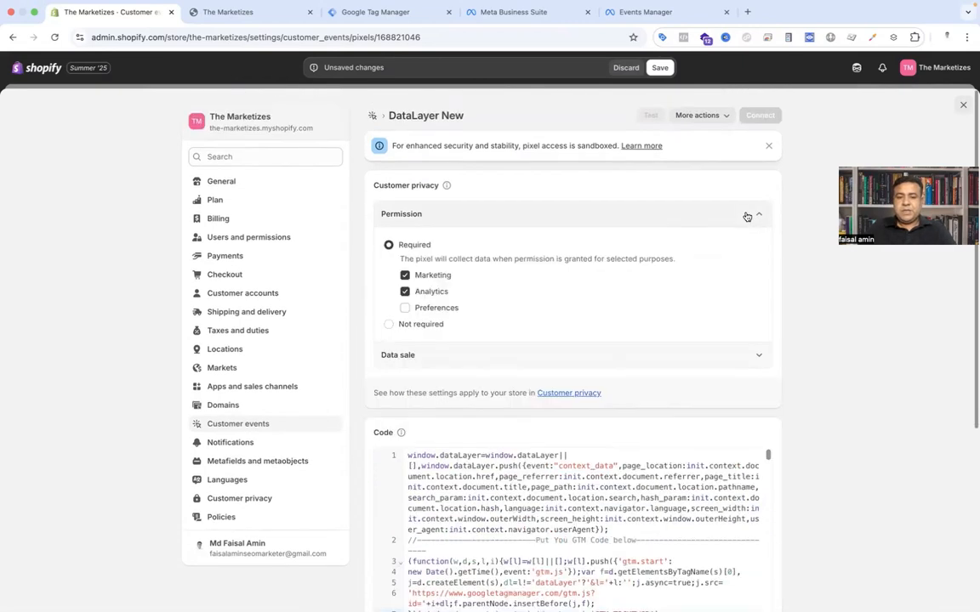
left_click(389, 325)
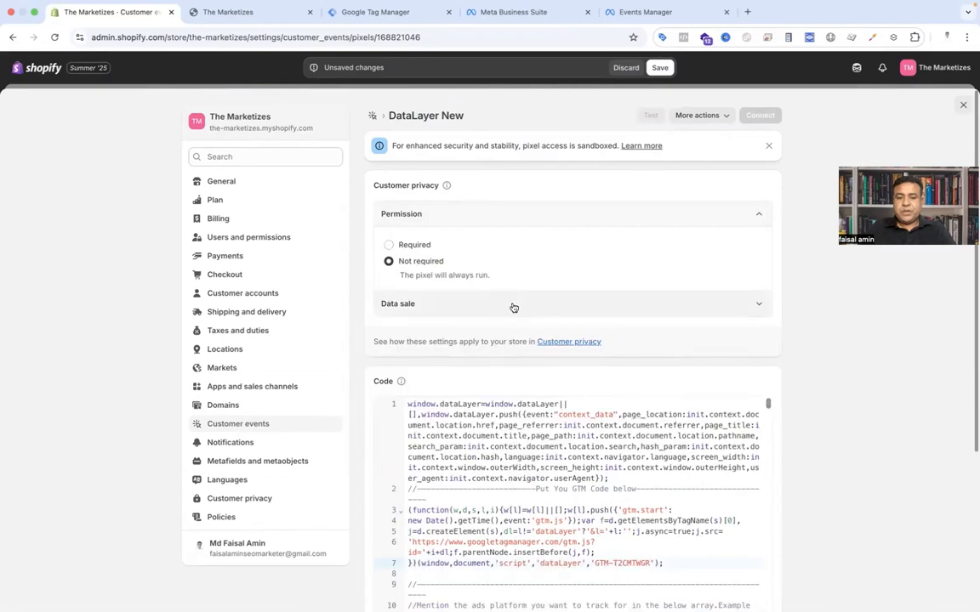
left_click(582, 311)
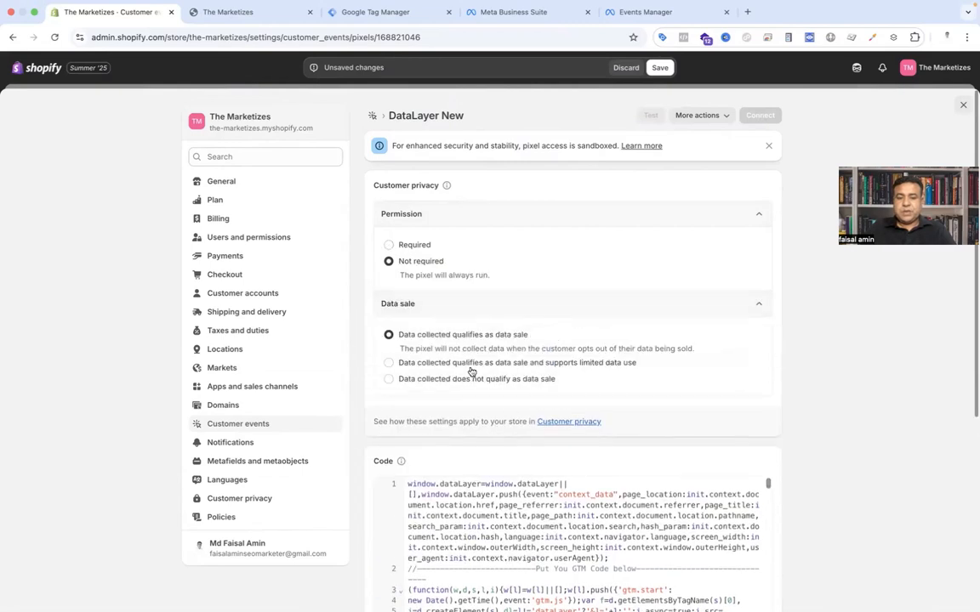
left_click(389, 380)
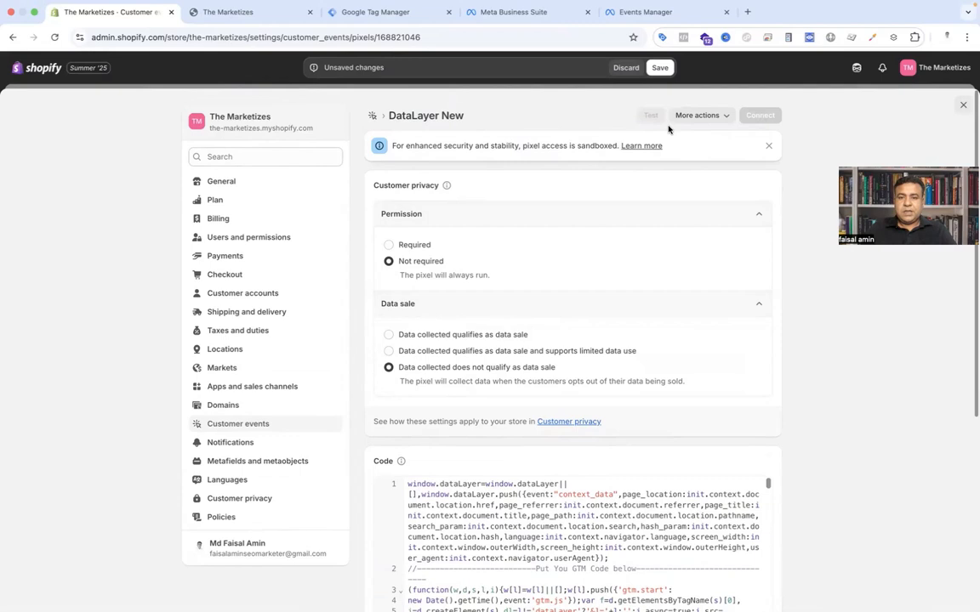
Step: Save the DataLayer New custom pixel and connect it to the store
left_click(659, 68)
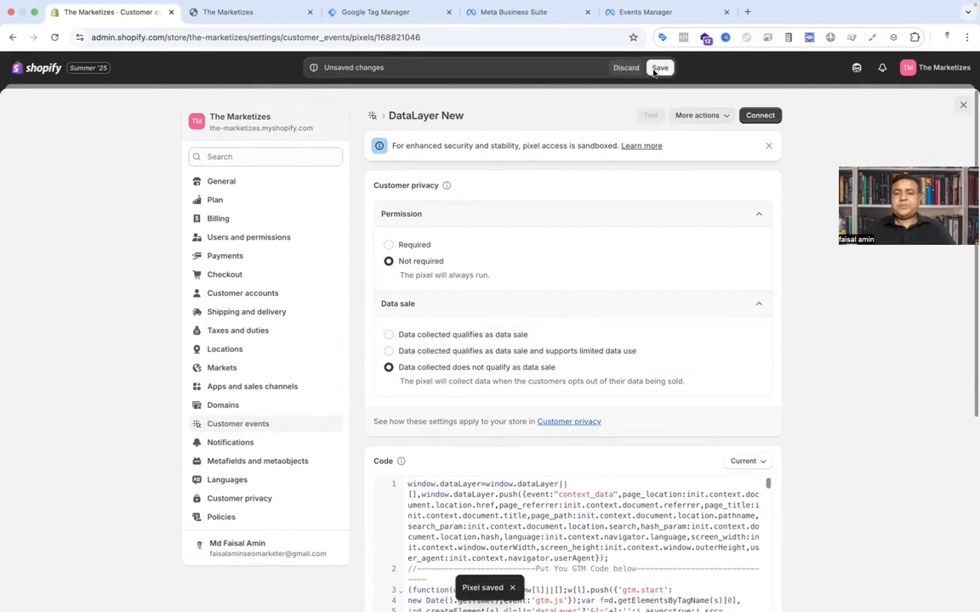
left_click(760, 116)
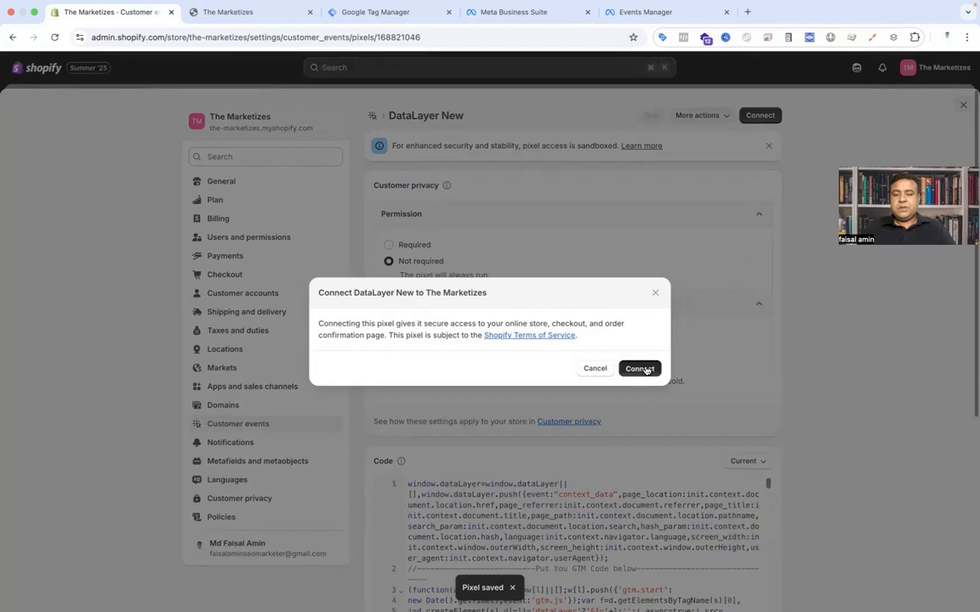
left_click(639, 368)
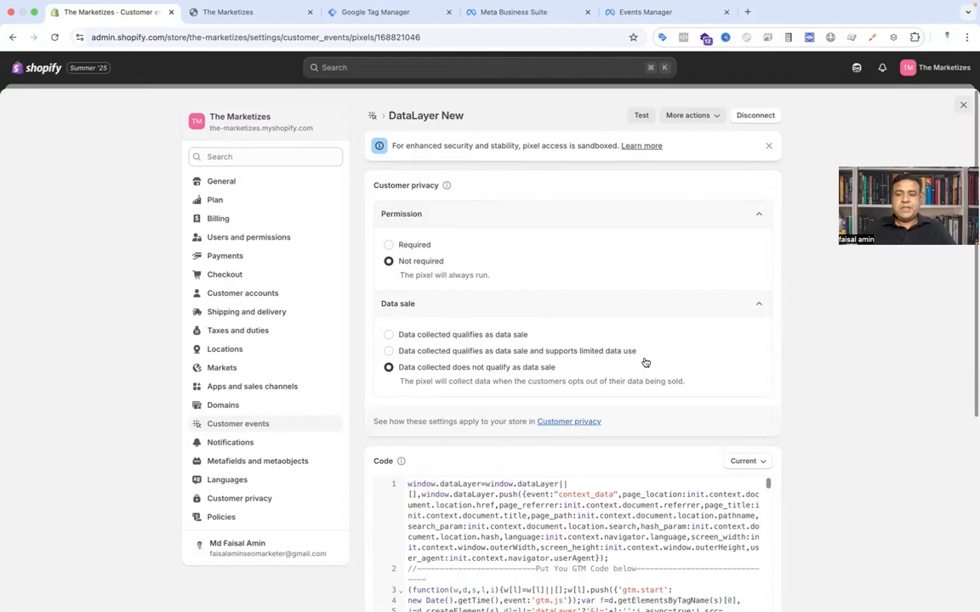
Step: Open the storefront and the DataLayer Checker Plus extension's settings
left_click(963, 103)
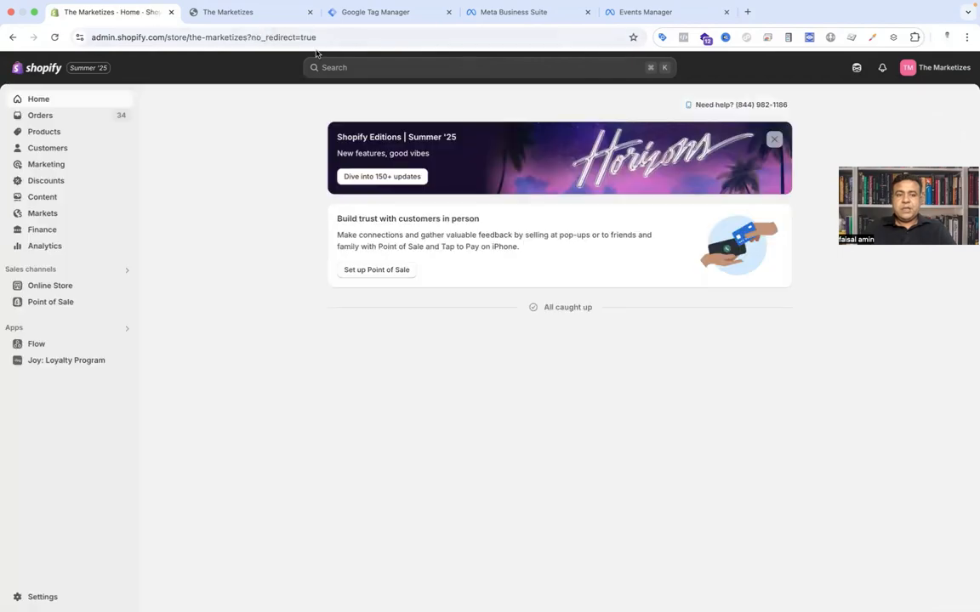
left_click(240, 30)
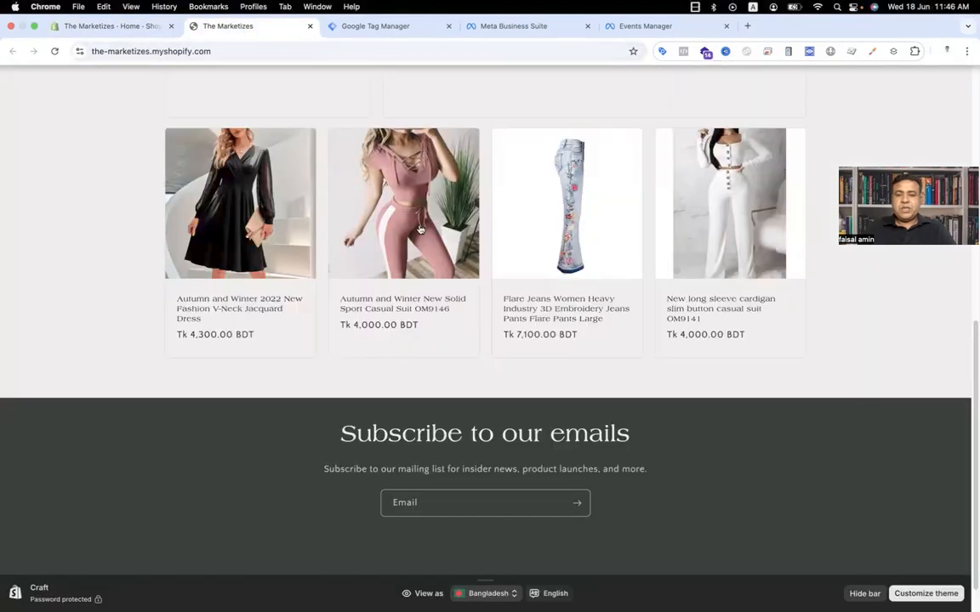
scroll(417, 227, "up", 5)
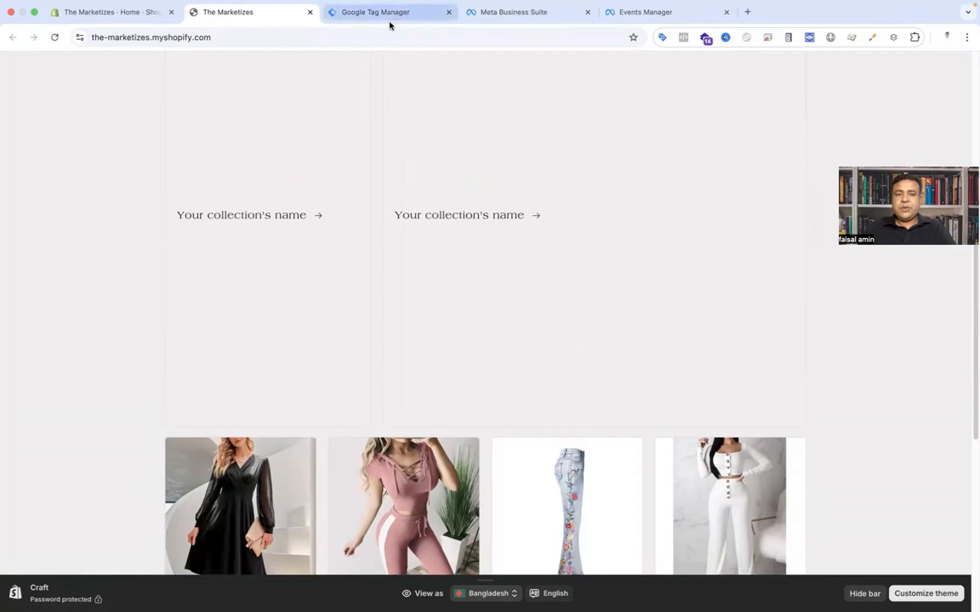
left_click(808, 38)
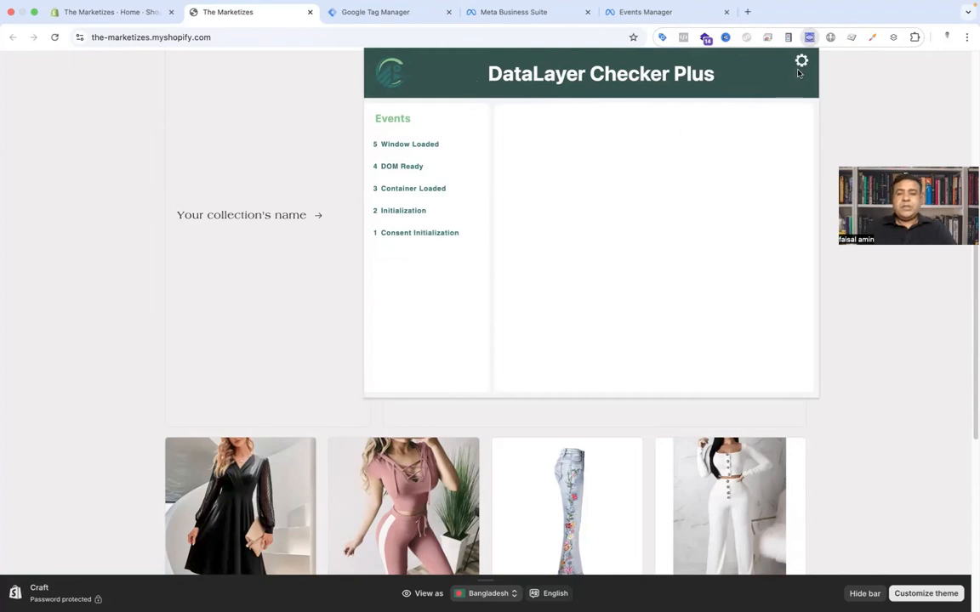
left_click(801, 60)
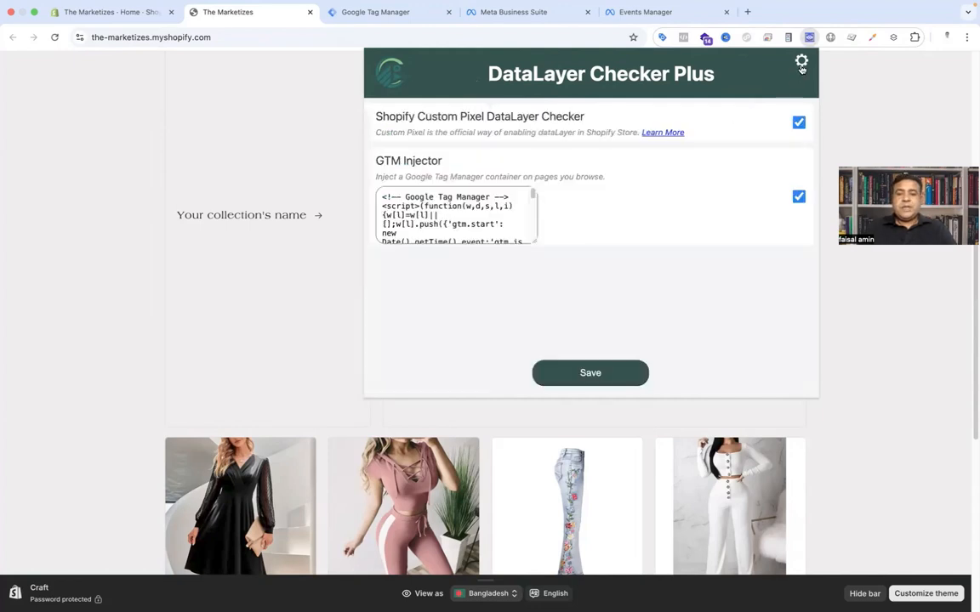
Step: Copy the container's head snippet from the Tag Manager install dialog and return to the storefront
left_click(375, 12)
left_click(442, 236)
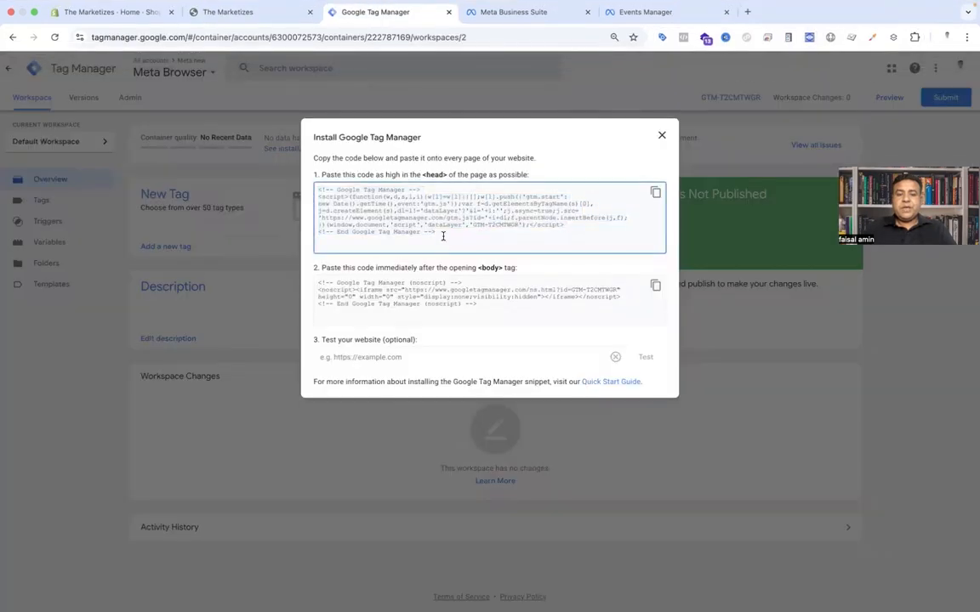
left_click_drag(443, 235, 315, 187)
key("super+c")
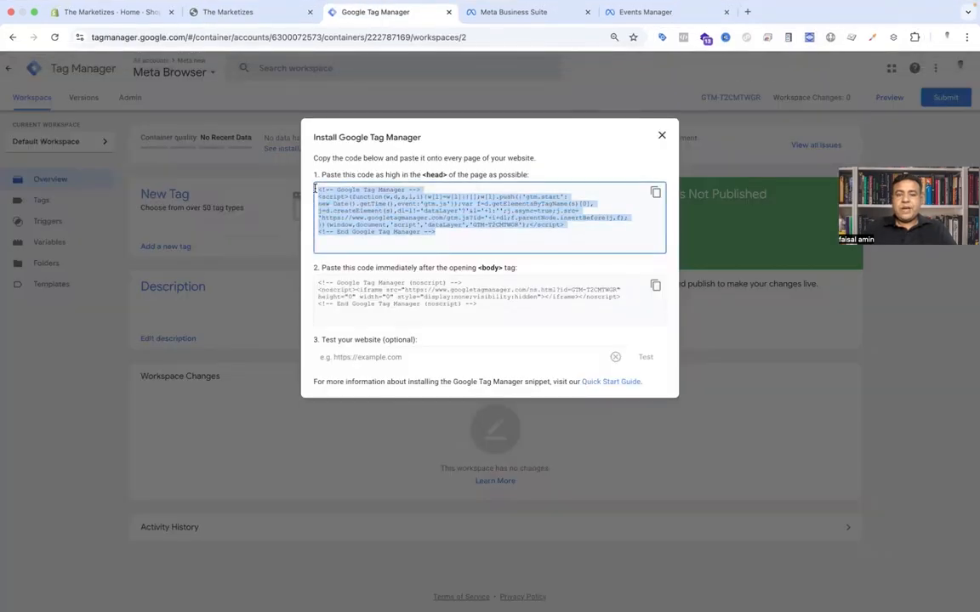
left_click(507, 12)
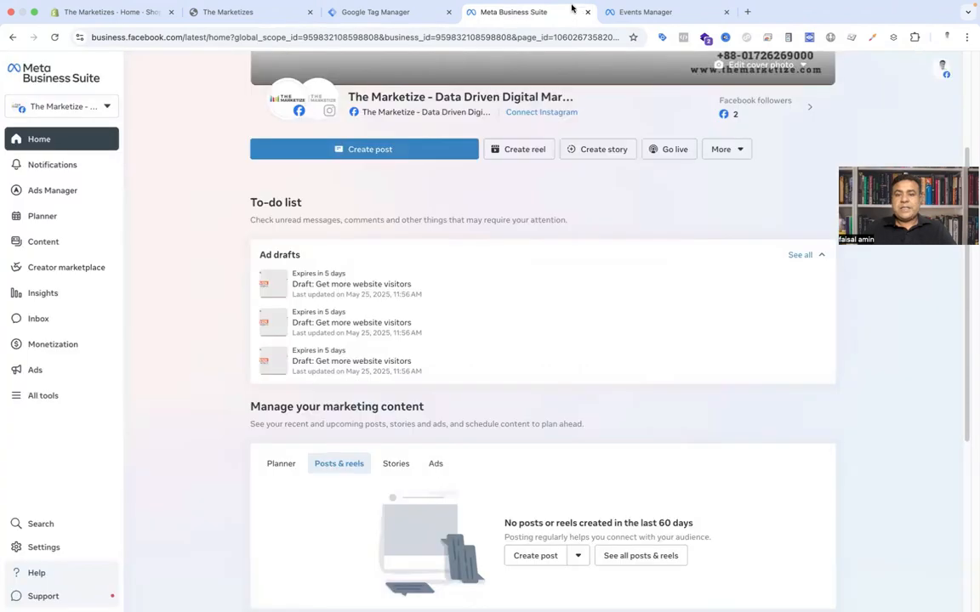
left_click(238, 32)
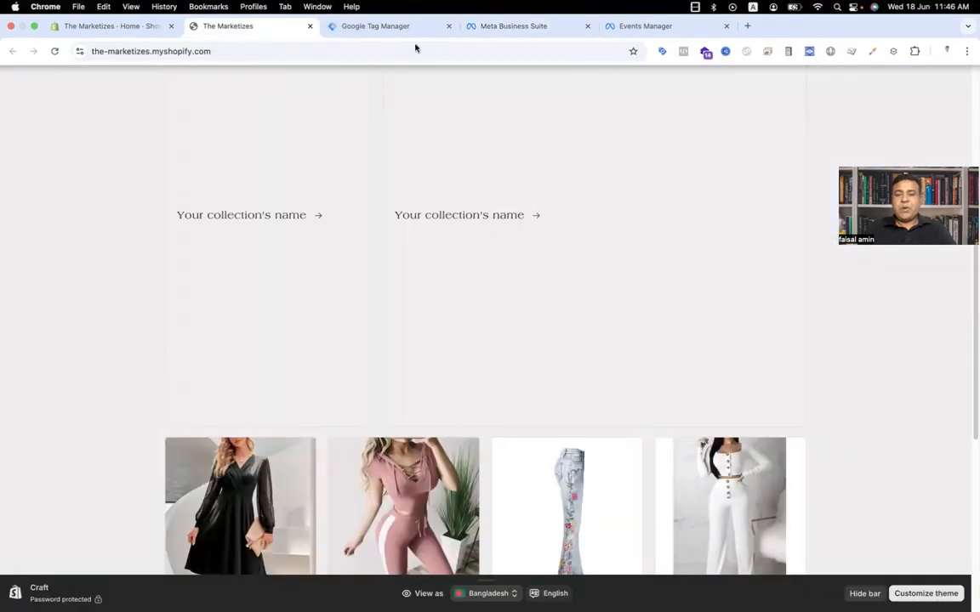
Step: Replace the GTM Injector code in DataLayer Checker Plus with the new container snippet and save it
left_click(808, 52)
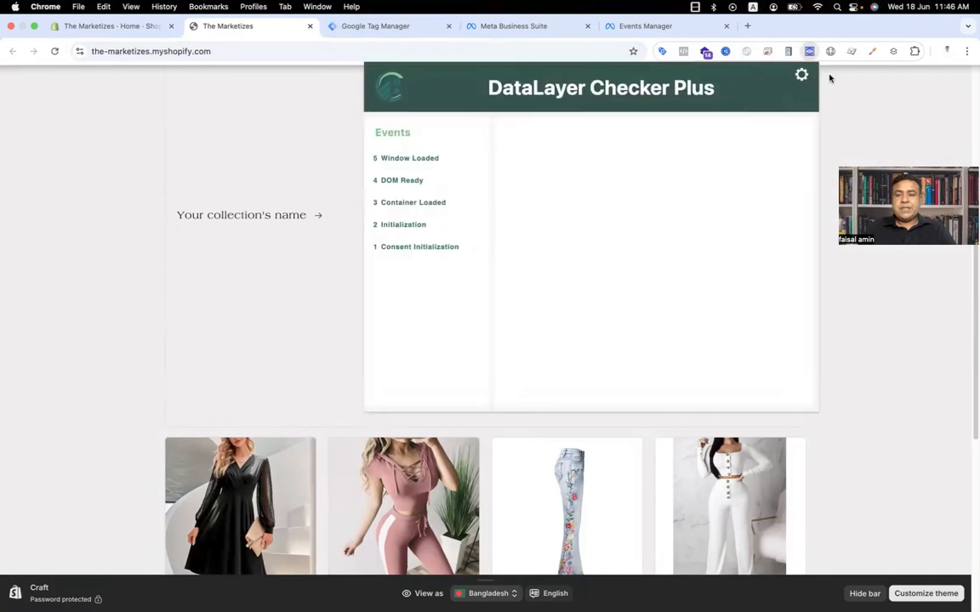
left_click(801, 75)
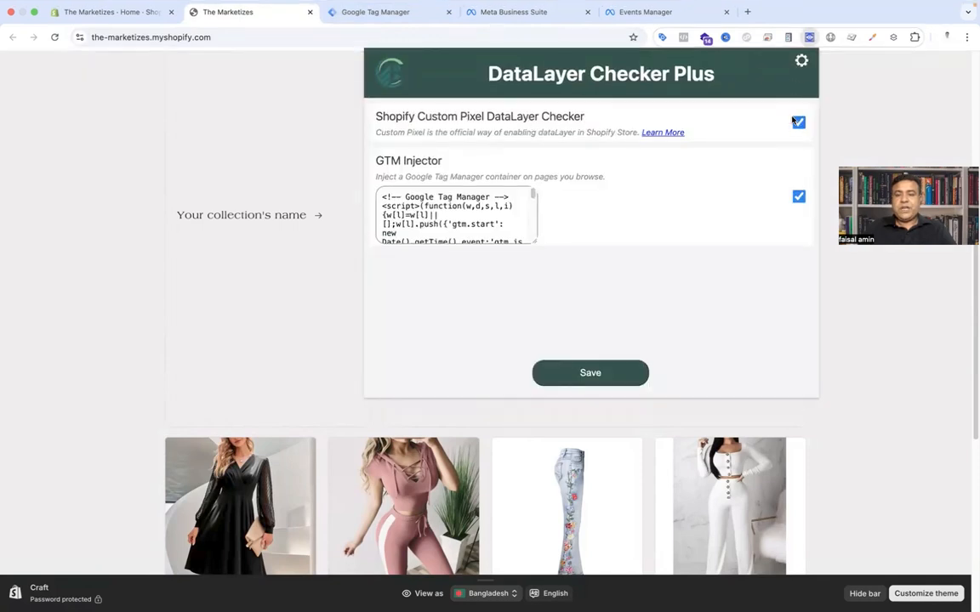
triple_click(502, 209)
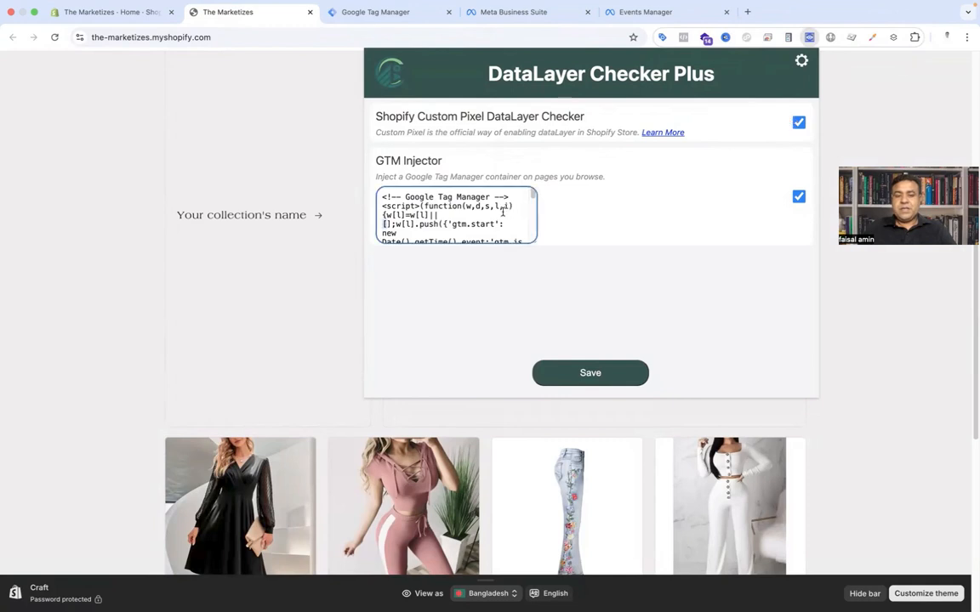
left_click_drag(537, 241, 663, 293)
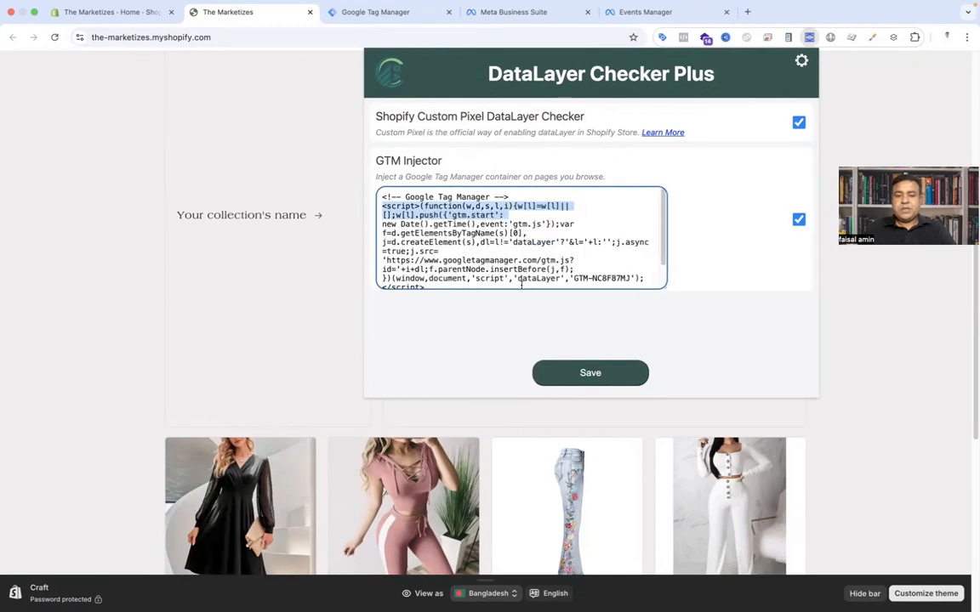
left_click_drag(544, 281, 378, 188)
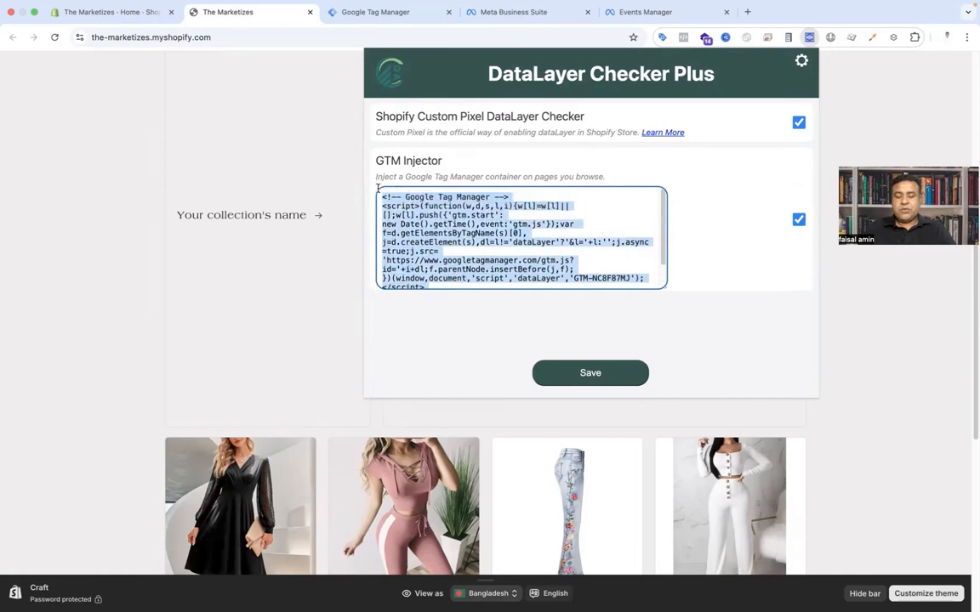
key("super+v")
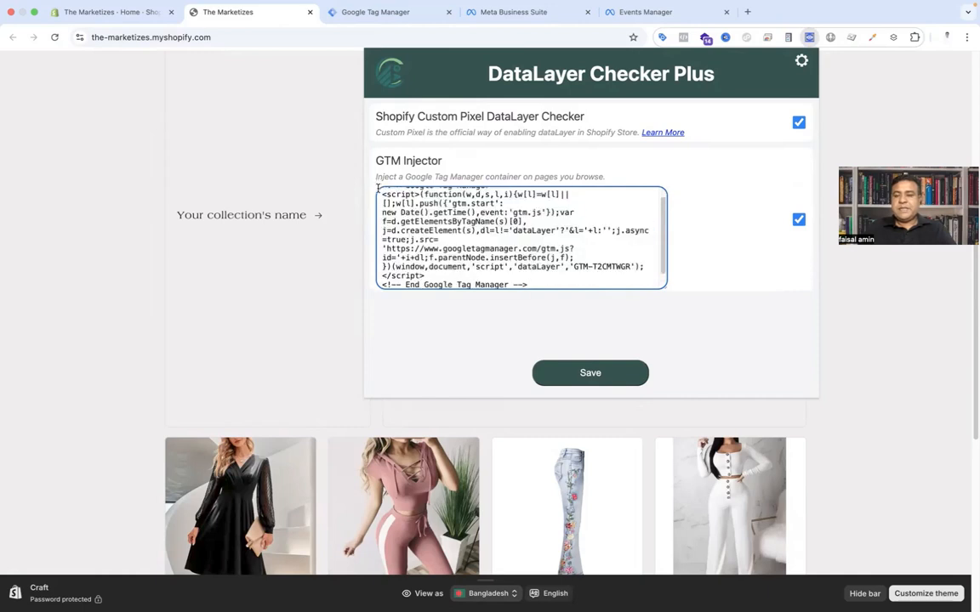
left_click(587, 372)
left_click(381, 14)
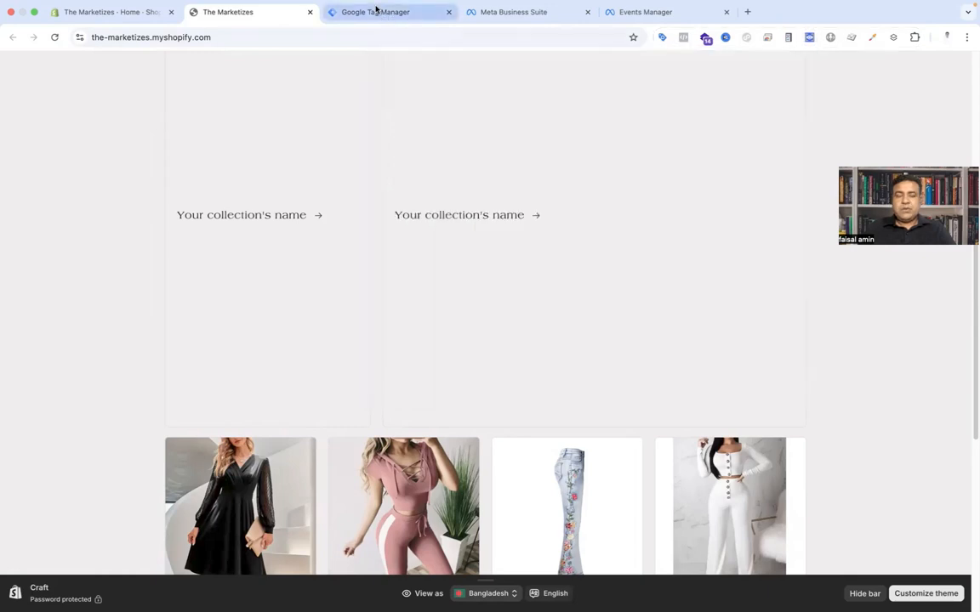
left_click(375, 10)
left_click(661, 135)
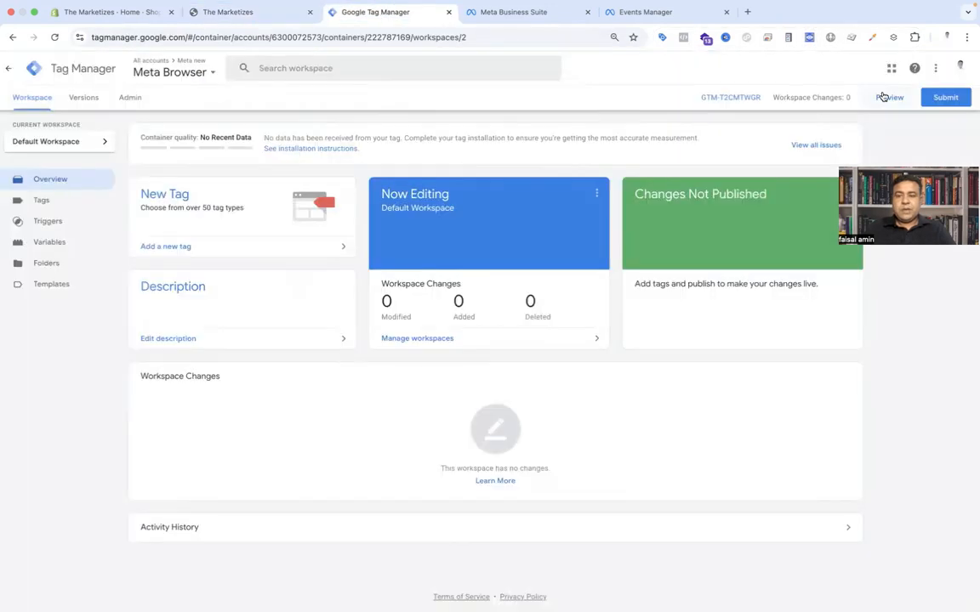
left_click(884, 97)
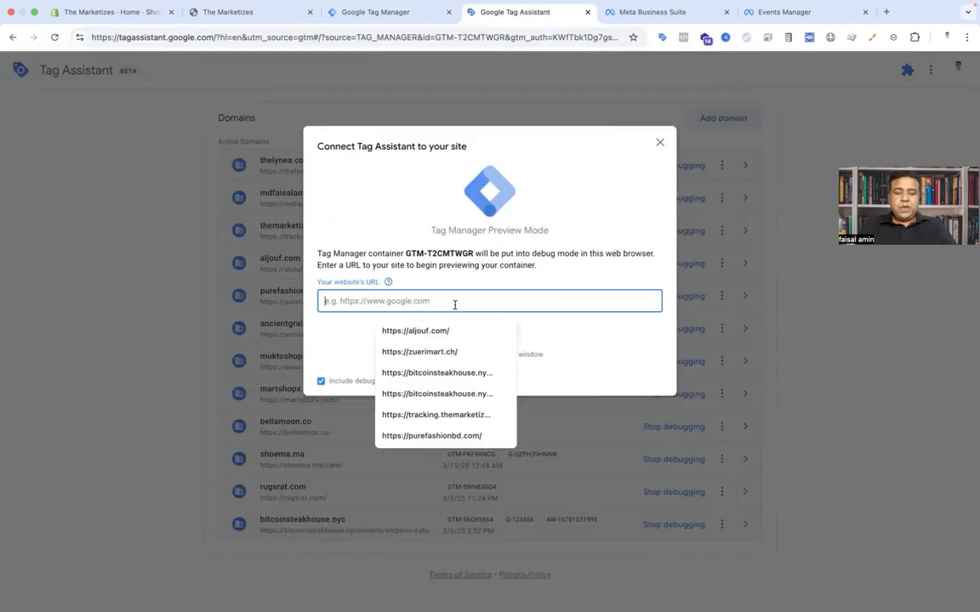
type("https://the-marketizes.myshopify.com/")
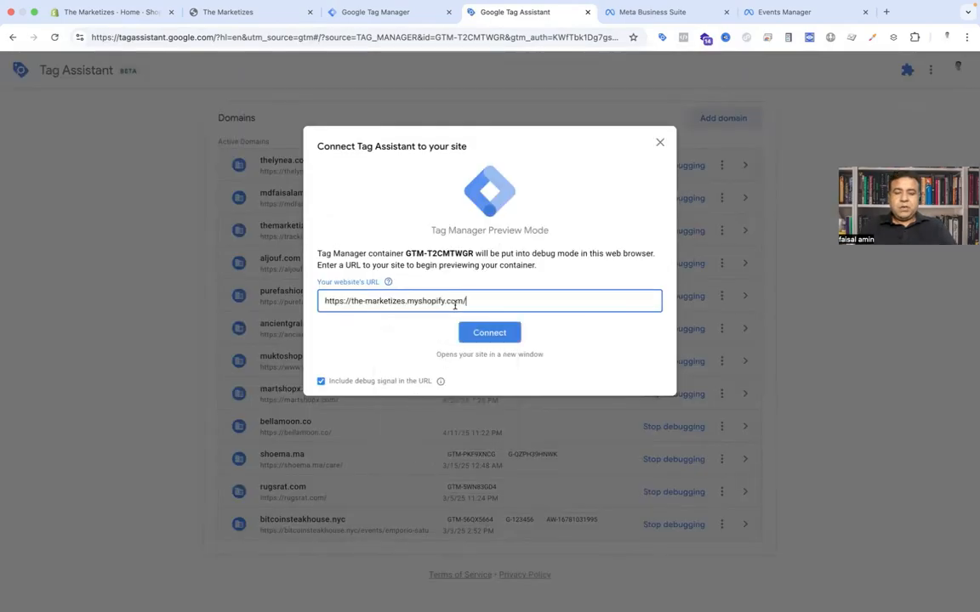
left_click(495, 337)
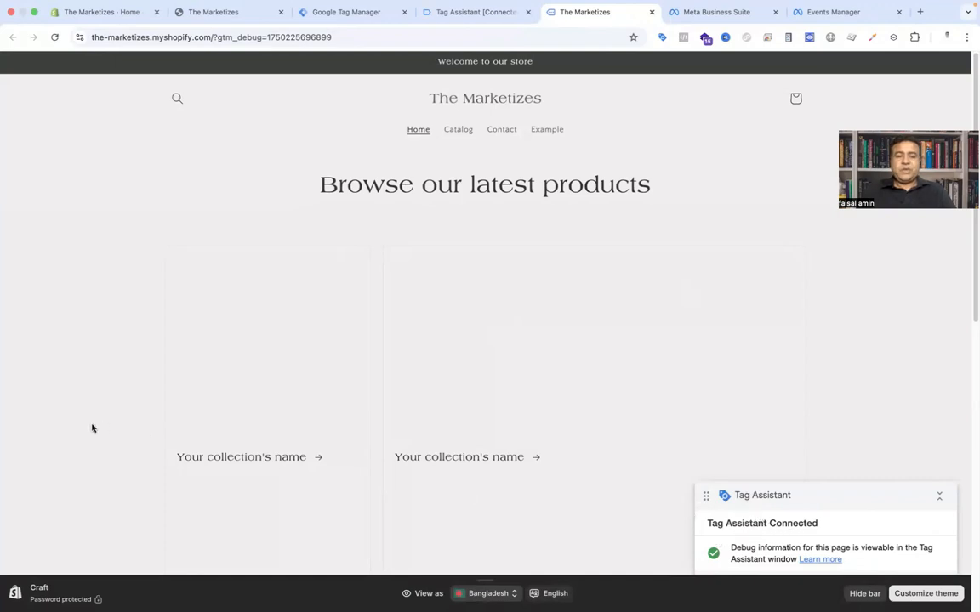
Step: Open the Autumn and Winter 2022 New Fashion V-Neck Jacquard Dress product and add it to the cart
scroll(98, 426, "down", 5)
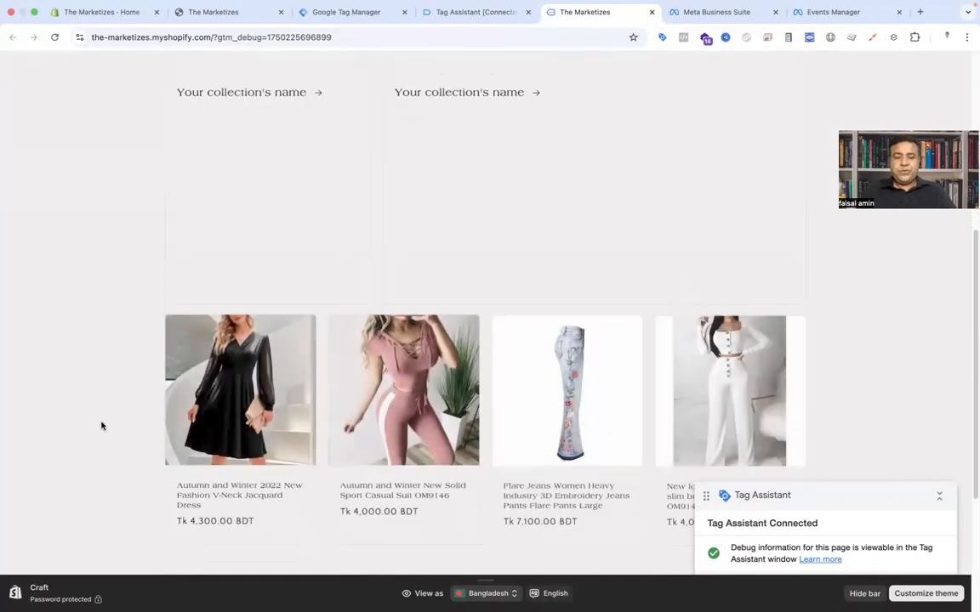
left_click(234, 494)
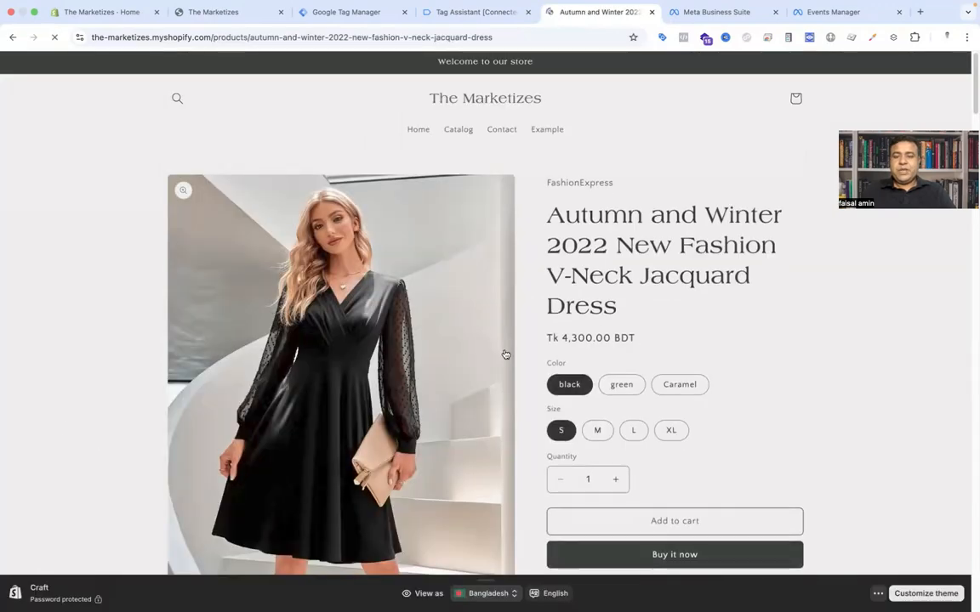
scroll(677, 314, "down", 1)
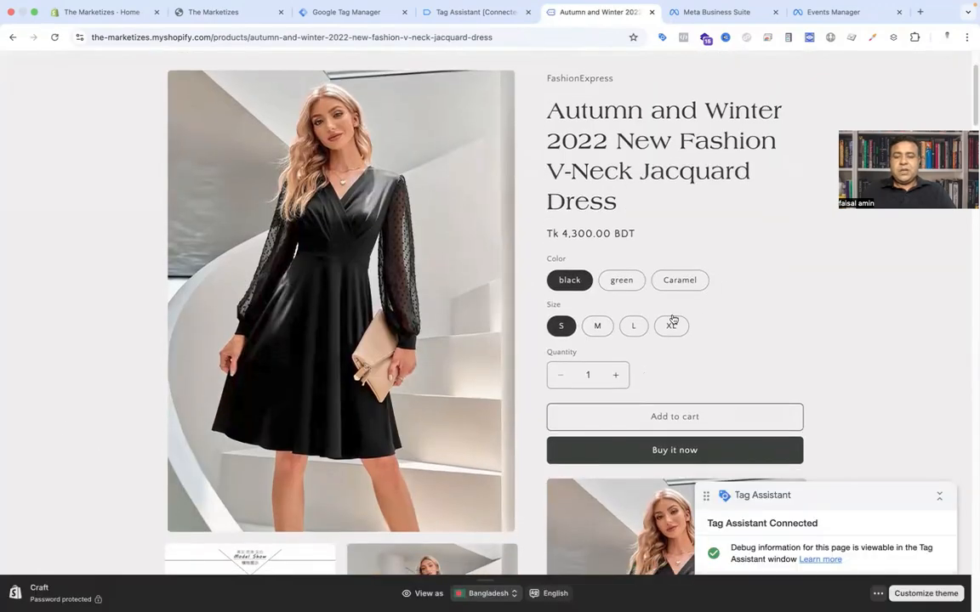
left_click(649, 415)
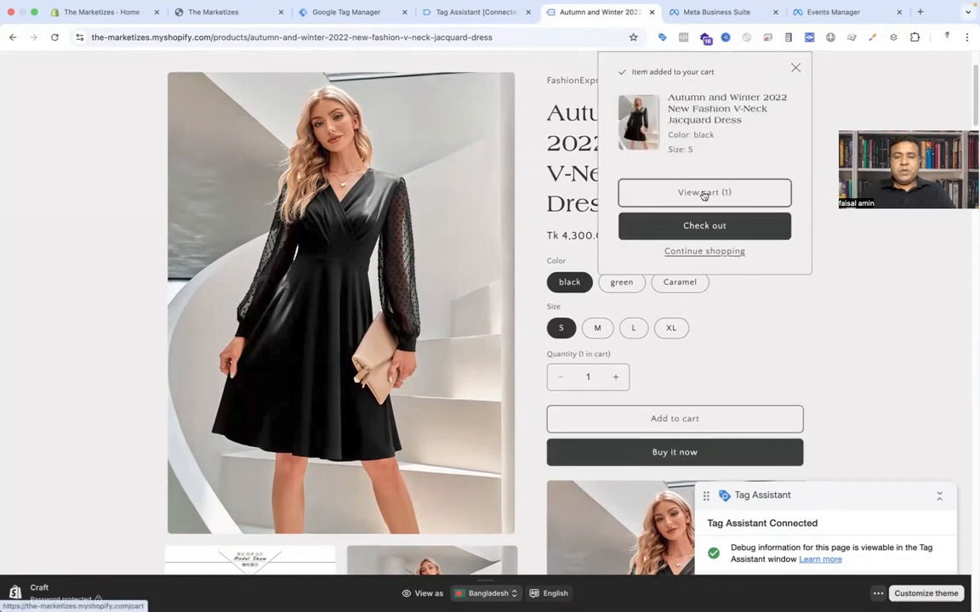
Step: View the cart and proceed to checkout
left_click(705, 193)
left_click(705, 358)
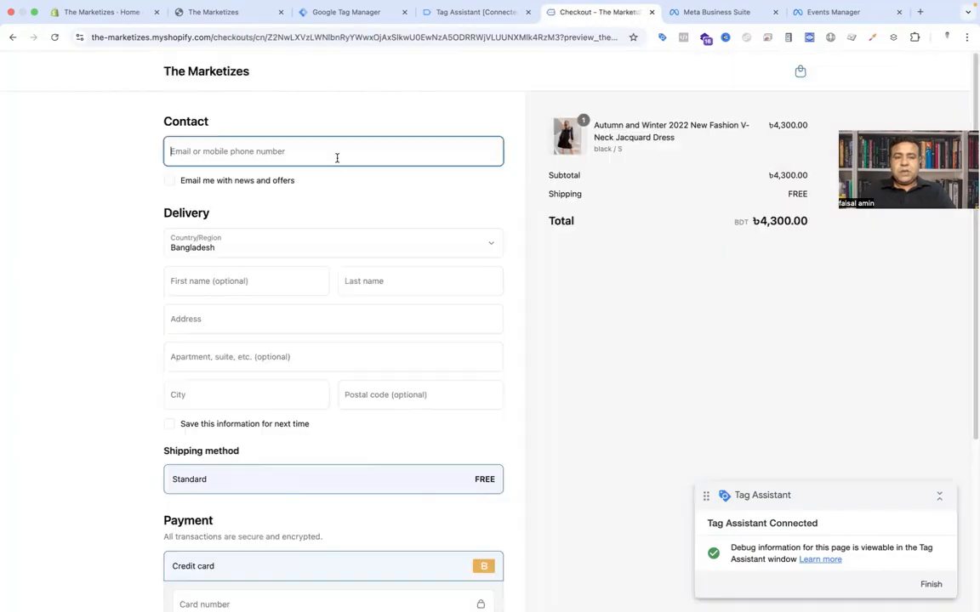
Step: Fill in the checkout's payment fields with a test card number, expiration date and security code
left_click(335, 156)
left_click(339, 186)
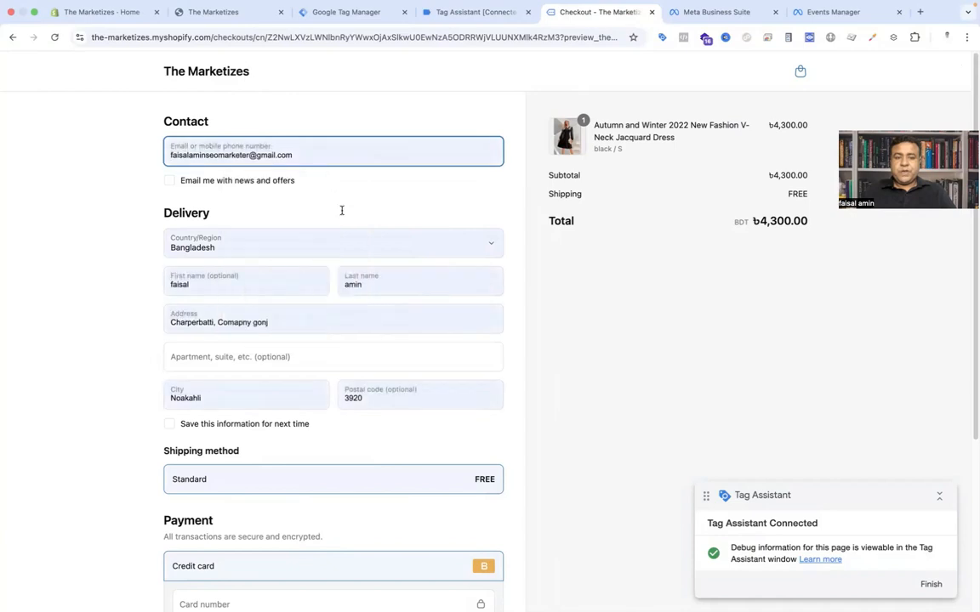
scroll(341, 214, "down", 3)
scroll(258, 344, "down", 1)
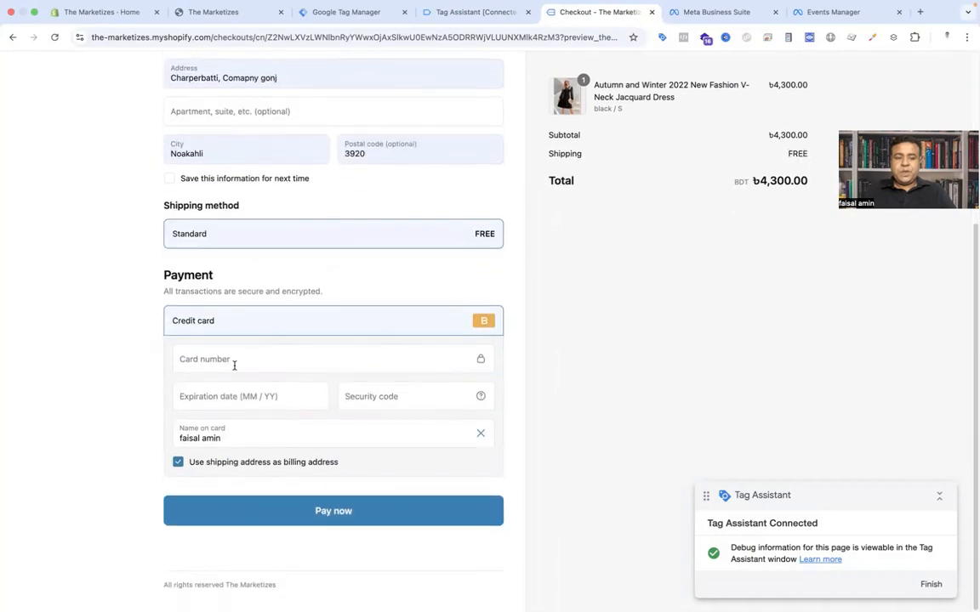
left_click(234, 365)
type("1")
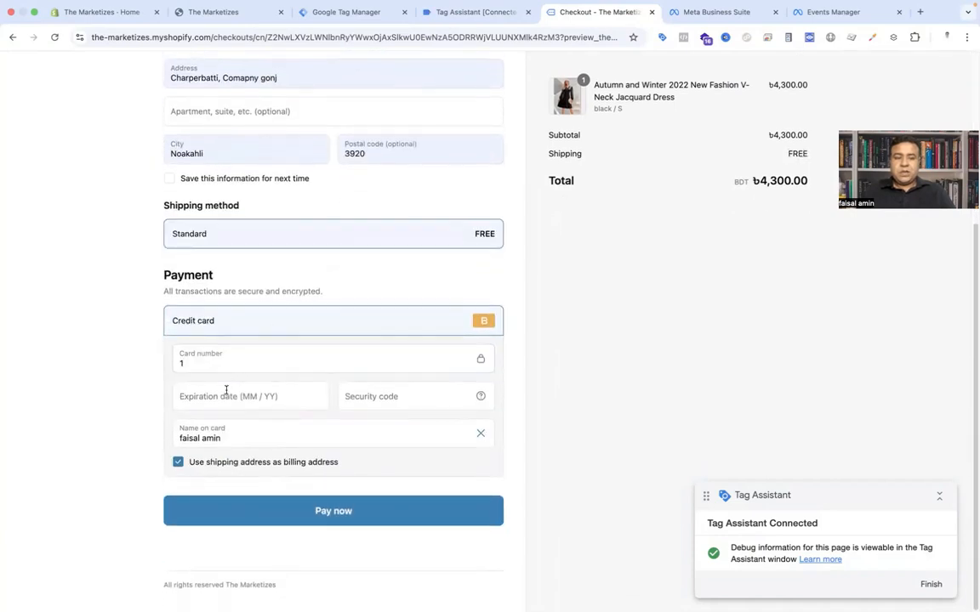
left_click(225, 395)
type("12 / 25")
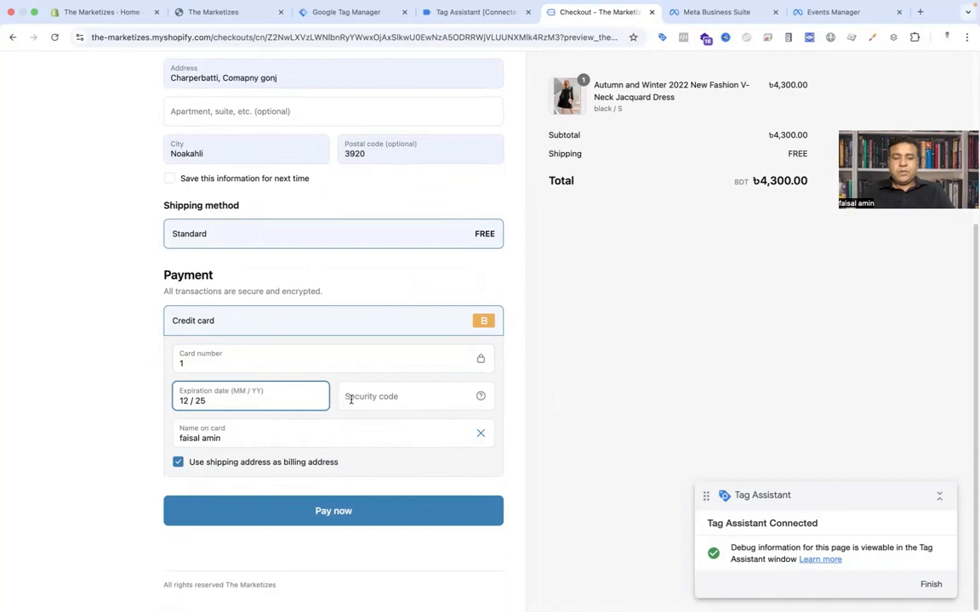
left_click(353, 399)
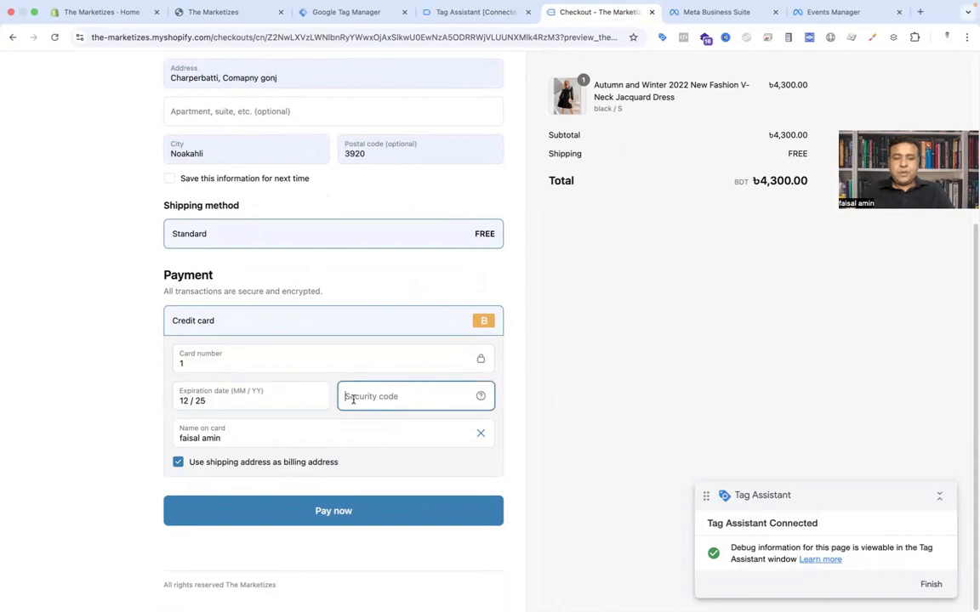
type("123")
Step: Submit the payment to place the test order
left_click(324, 518)
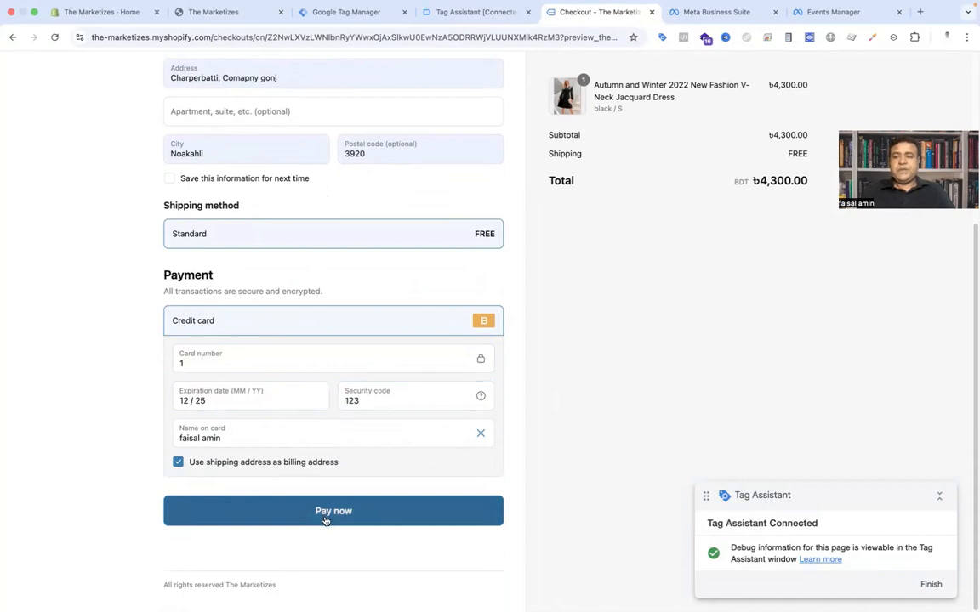
left_click(324, 518)
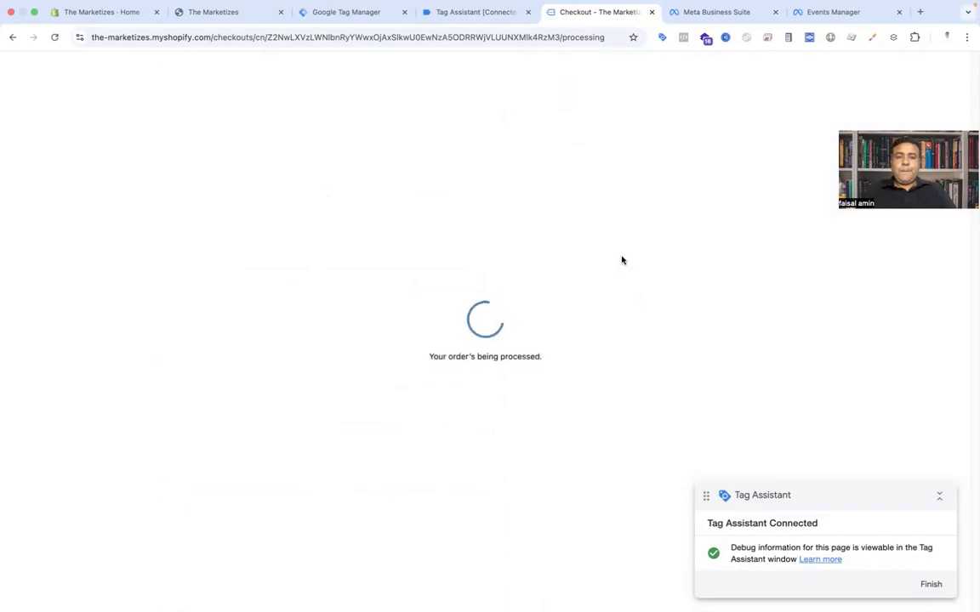
Step: Examine the Tag Assistant event timeline recorded across the product, cart and checkout pages
left_click(452, 20)
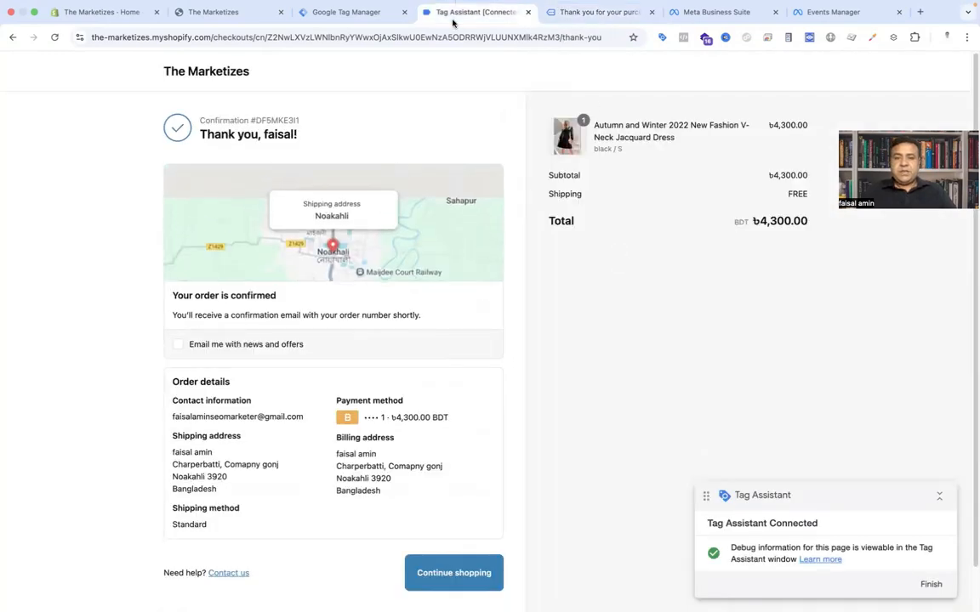
left_click(468, 273)
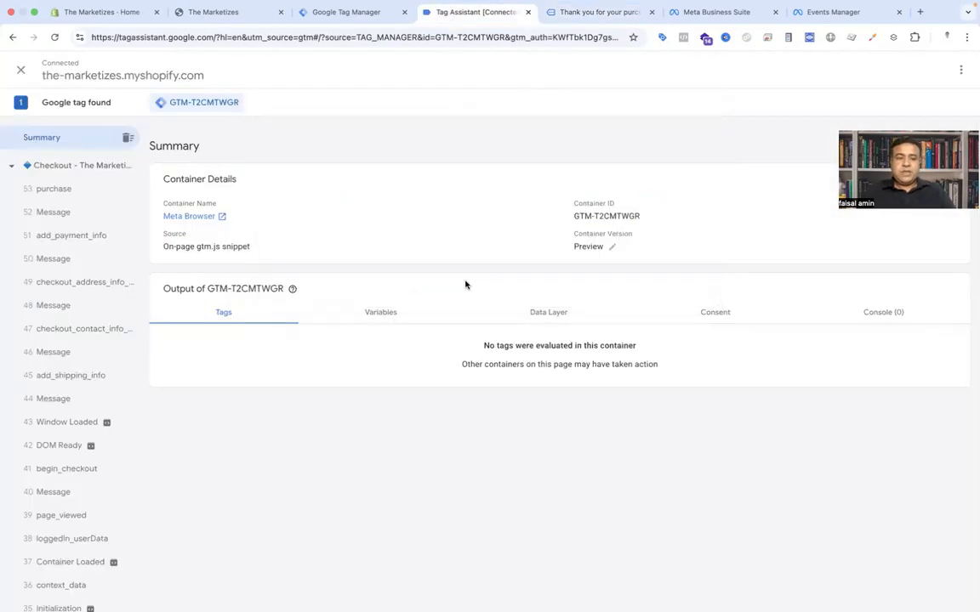
scroll(49, 314, "down", 10)
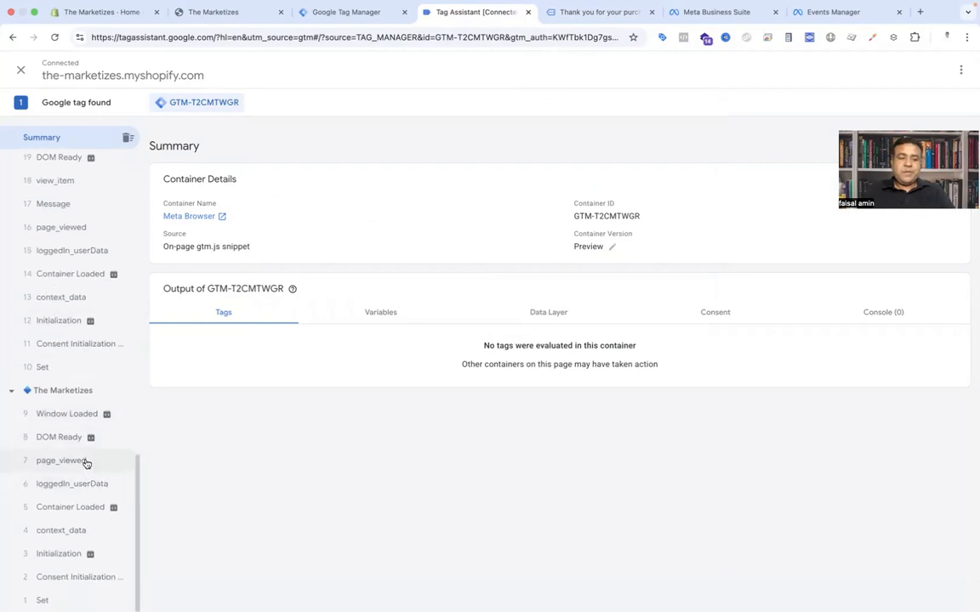
scroll(88, 461, "up", 1)
scroll(85, 461, "up", 3)
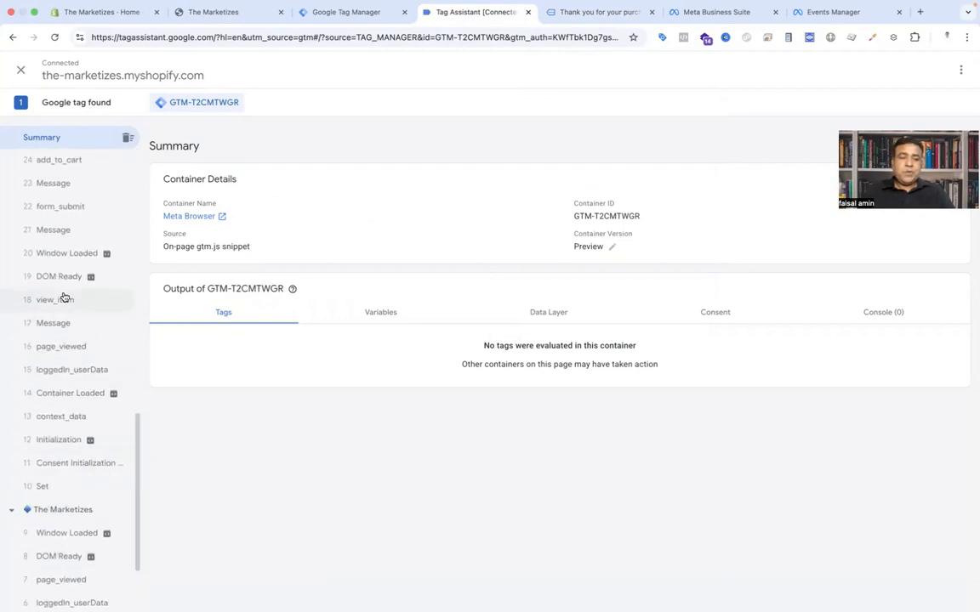
scroll(63, 299, "up", 12)
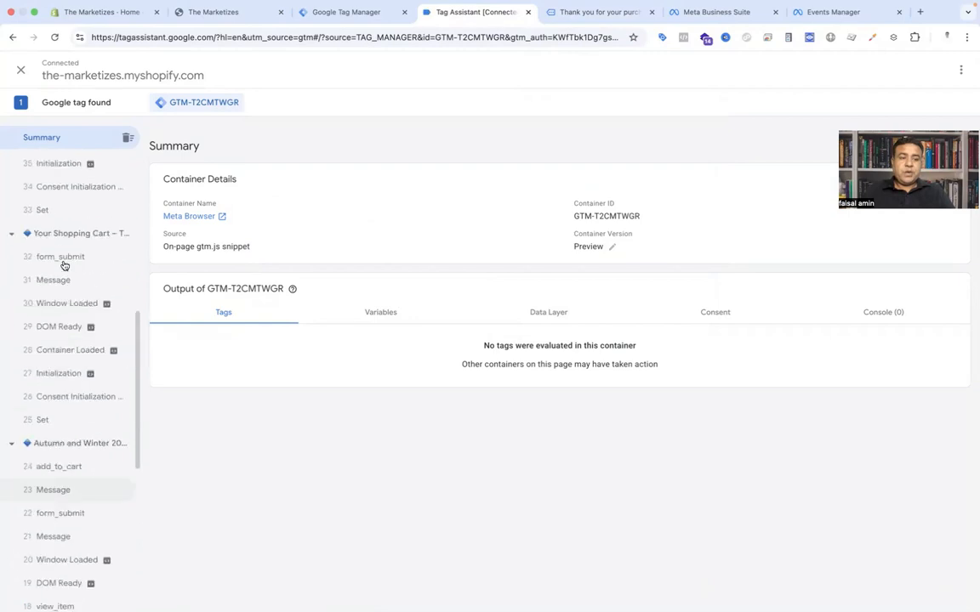
scroll(66, 282, "up", 9)
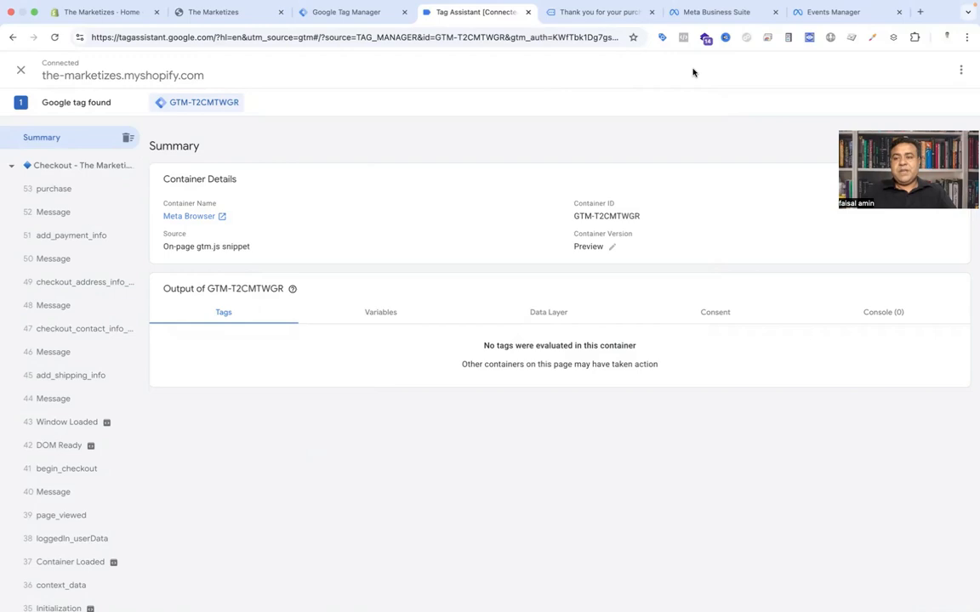
Step: Switch to the Events Manager tab and its overview
left_click(829, 13)
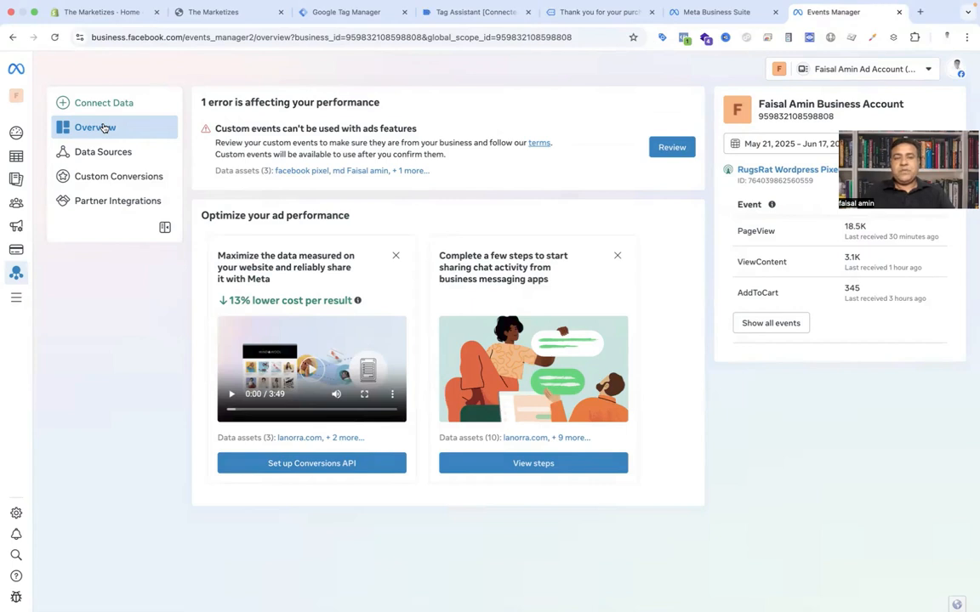
left_click_drag(184, 37, 111, 37)
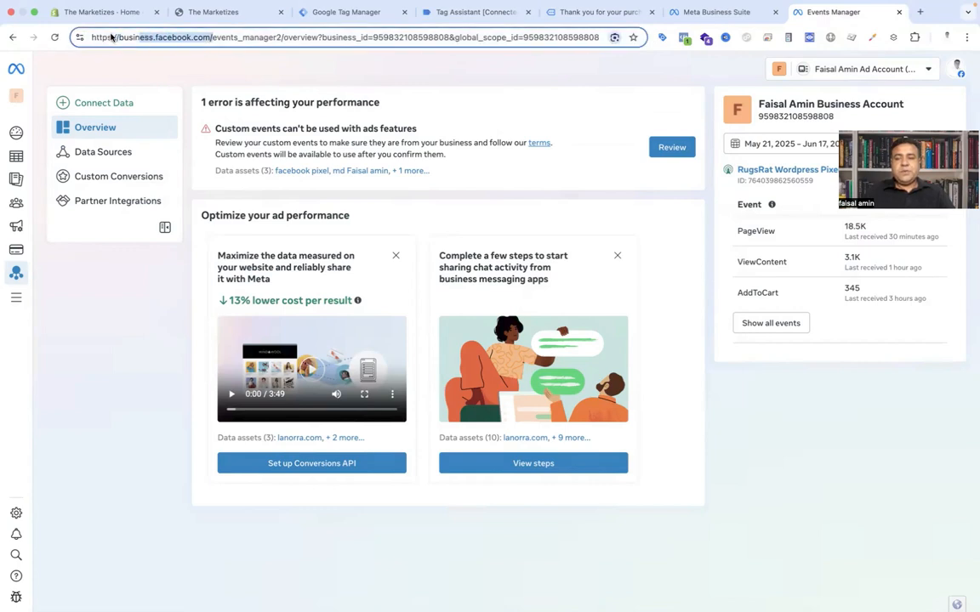
left_click(69, 310)
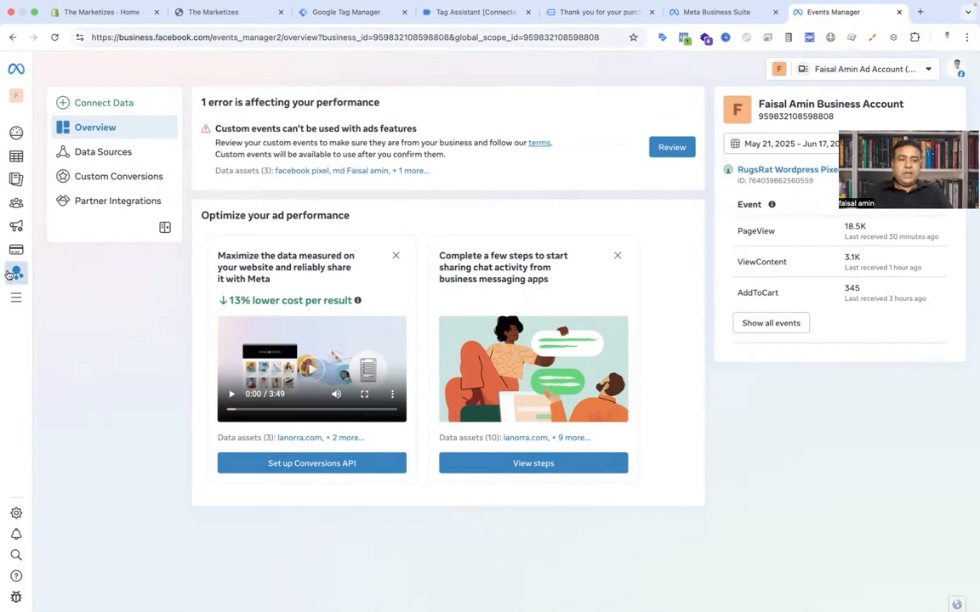
mouse_move(16, 275)
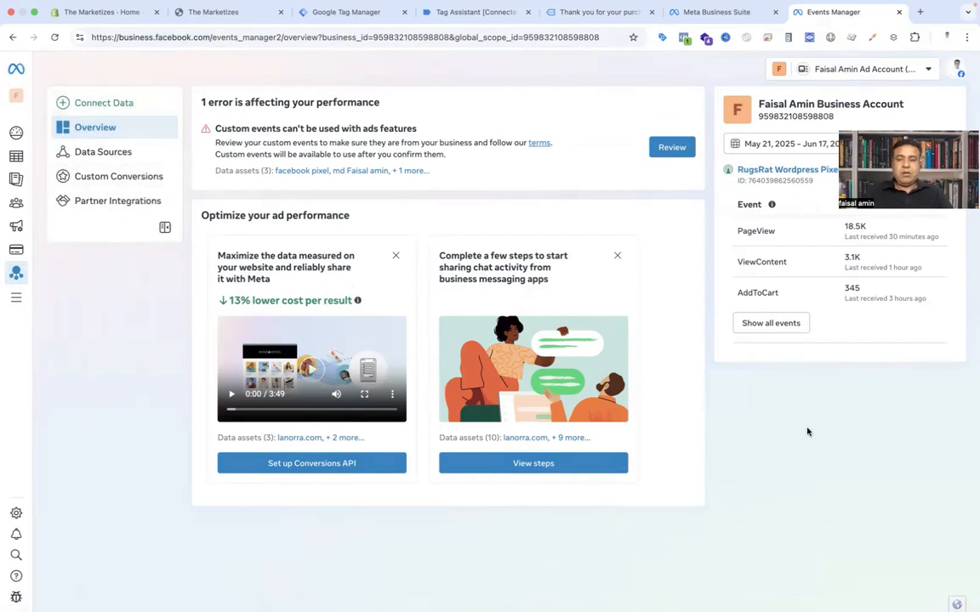
left_click(103, 103)
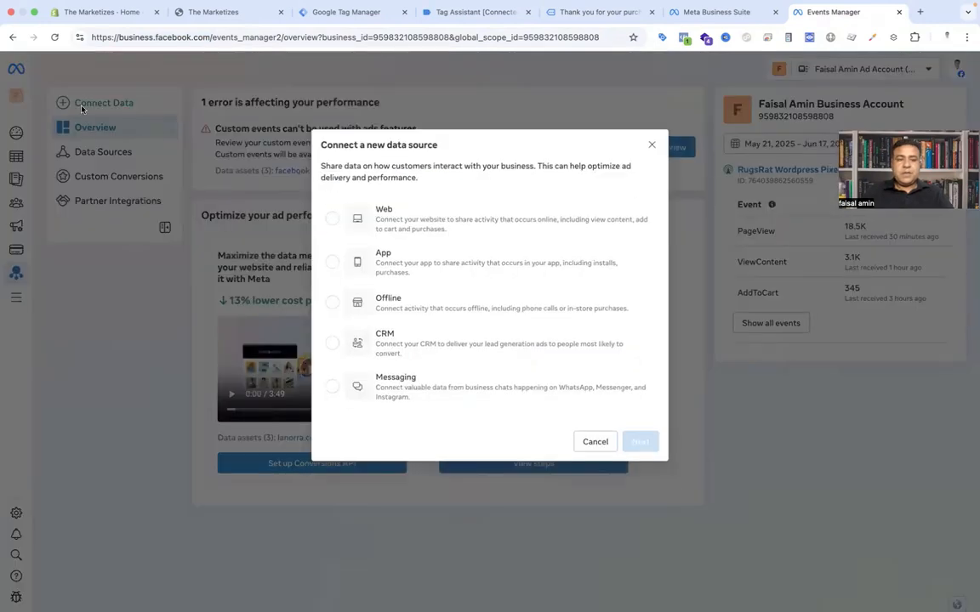
left_click(332, 219)
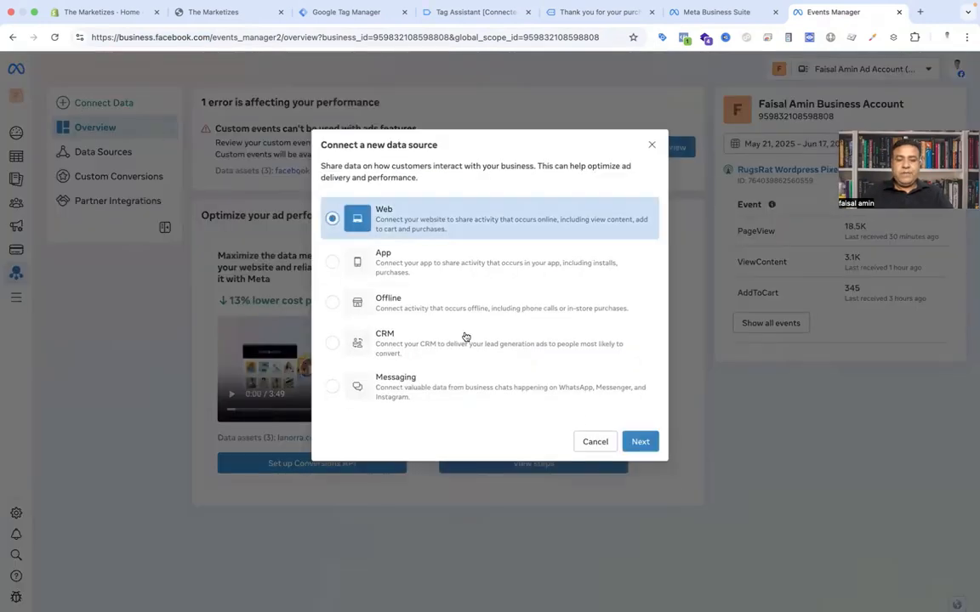
left_click(649, 443)
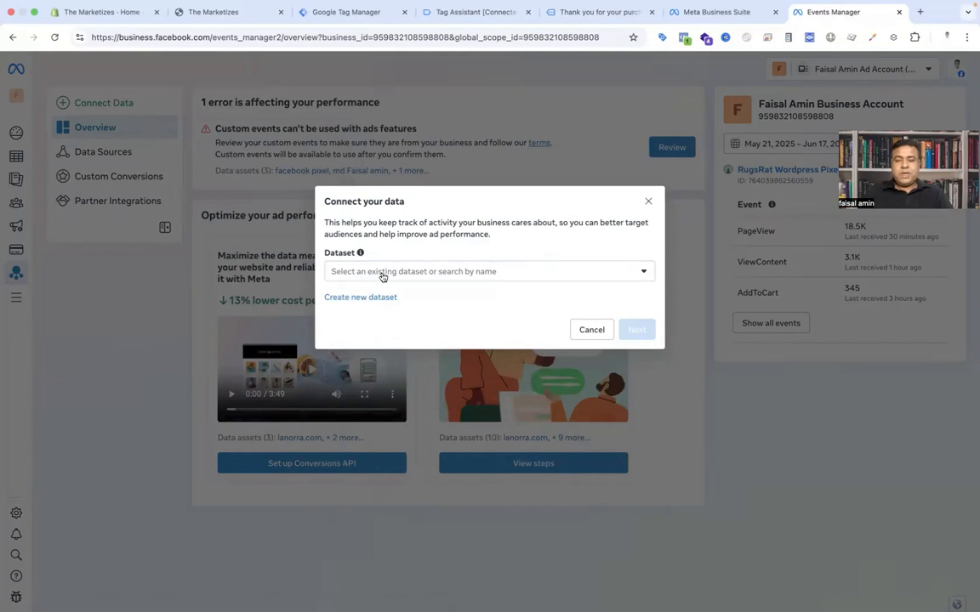
left_click(383, 271)
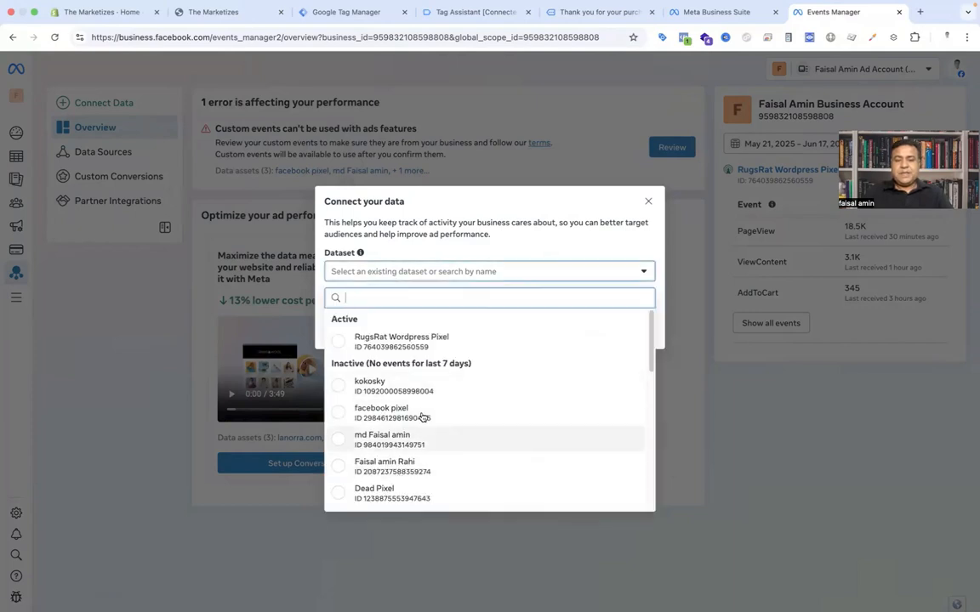
left_click(725, 401)
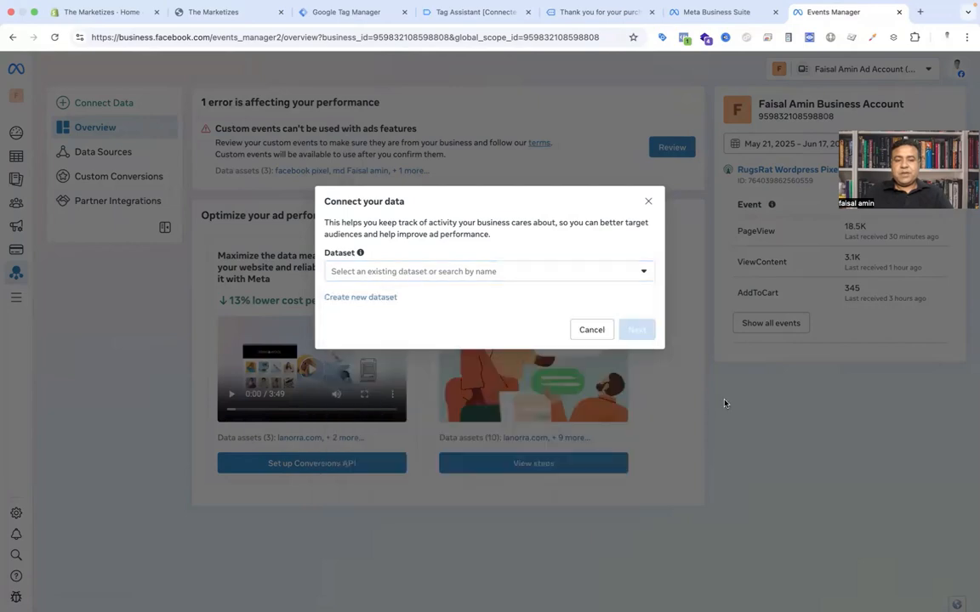
left_click(726, 402)
Step: Connect a new Web data source by creating a dataset named Meta New - shopify
left_click(101, 106)
left_click(410, 219)
left_click(639, 441)
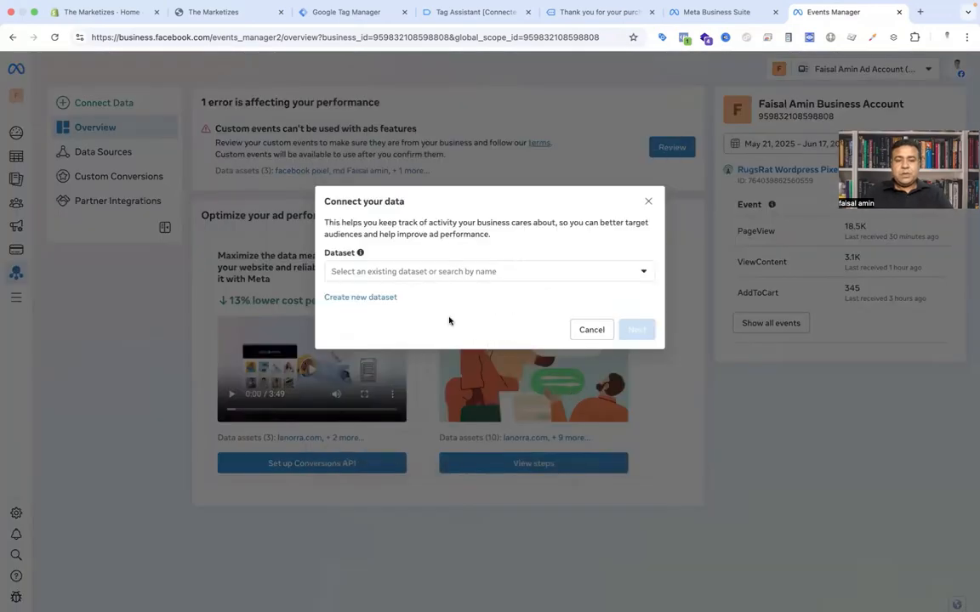
left_click(375, 299)
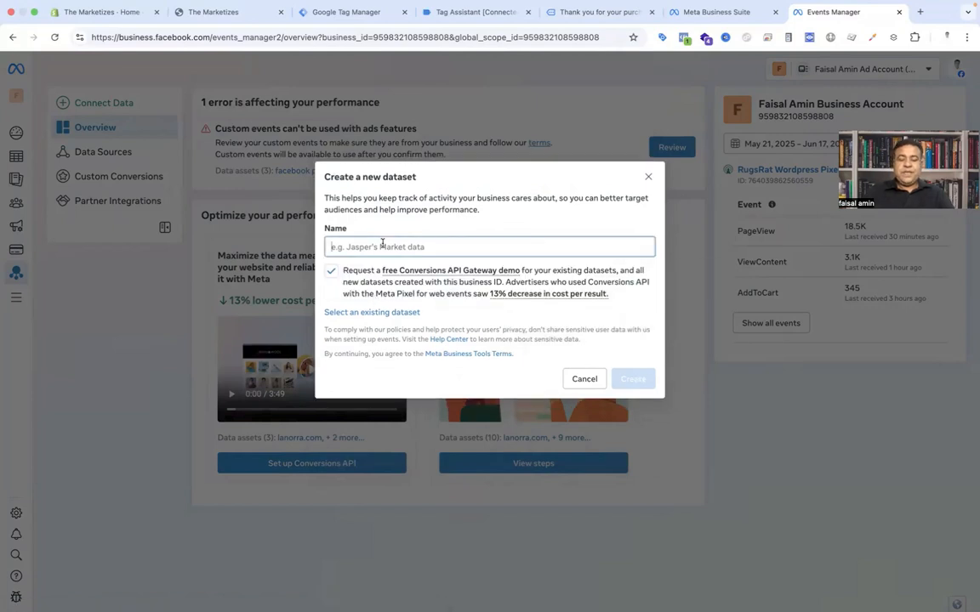
type("Meta Ne")
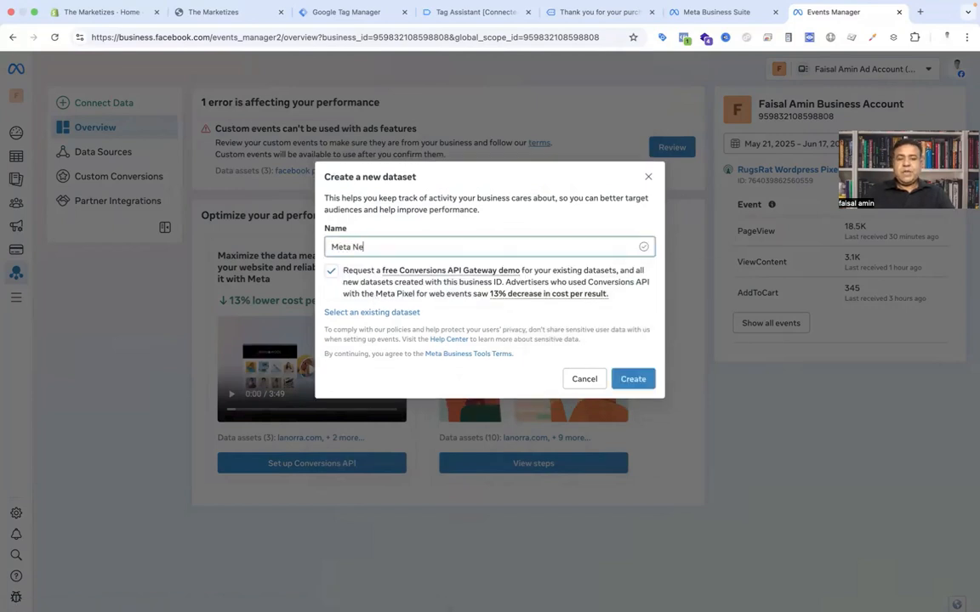
type("w - shopify")
left_click(631, 383)
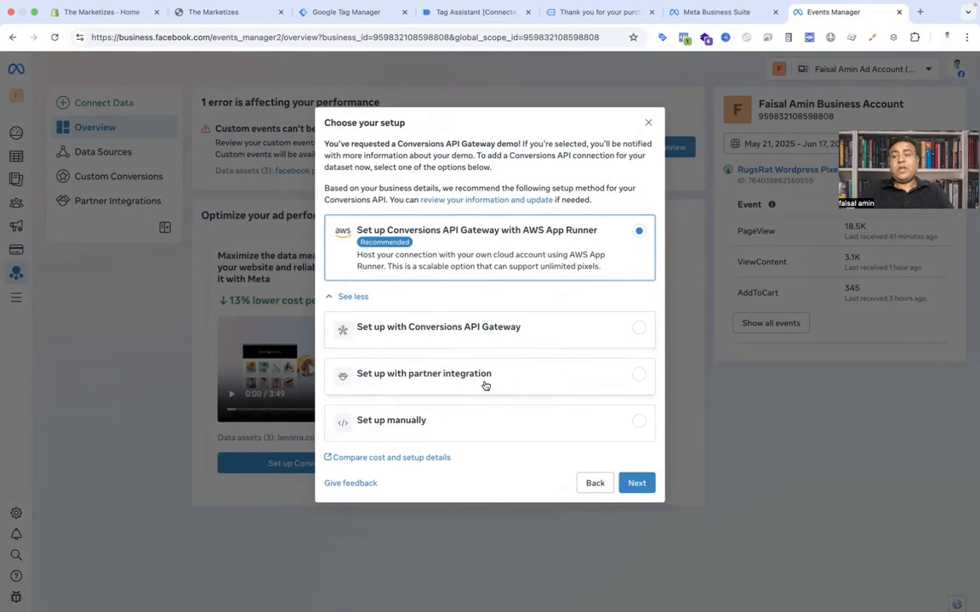
Step: Choose manual setup with Conversions API and Meta Pixel, then finish the connection wizard
left_click(589, 422)
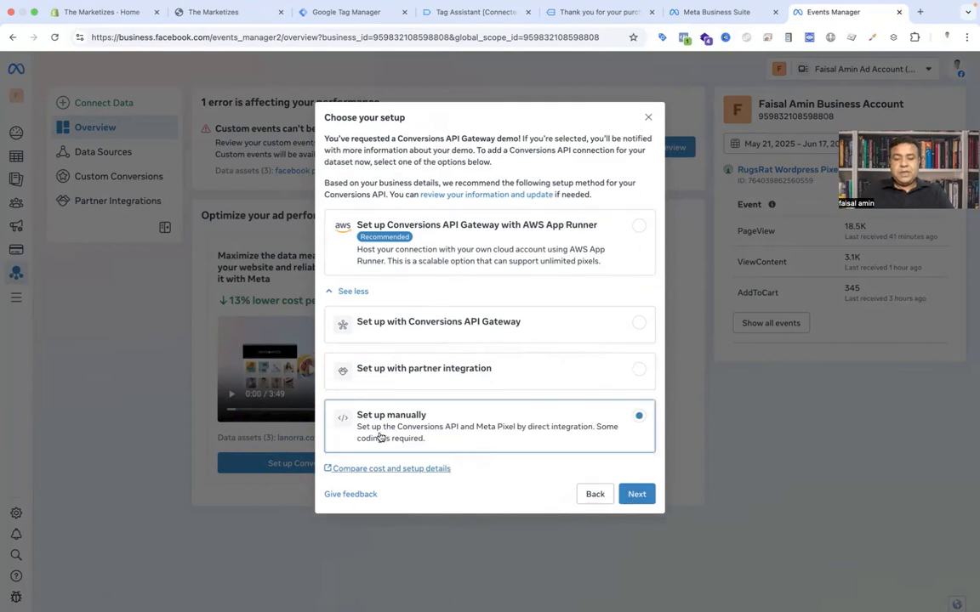
left_click(639, 496)
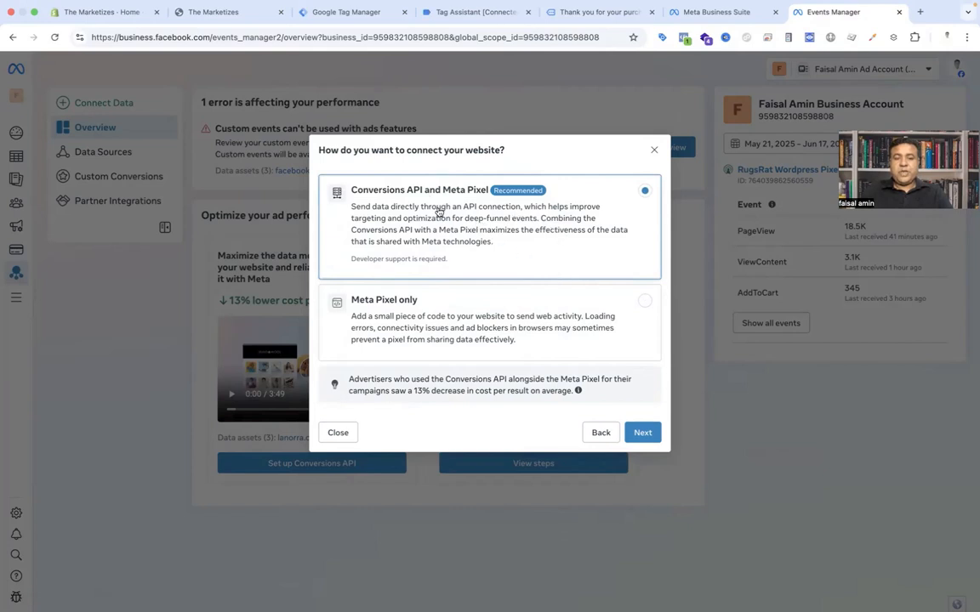
left_click(643, 432)
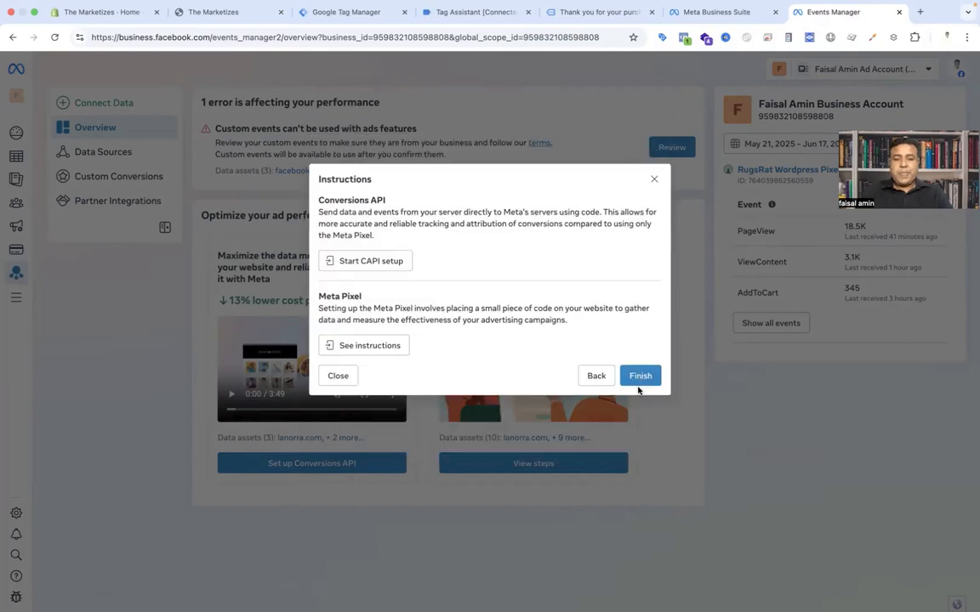
left_click(641, 376)
Step: Open the Meta New - shopify dataset's settings, select its Dataset ID, and return to Tag Manager
left_click(123, 160)
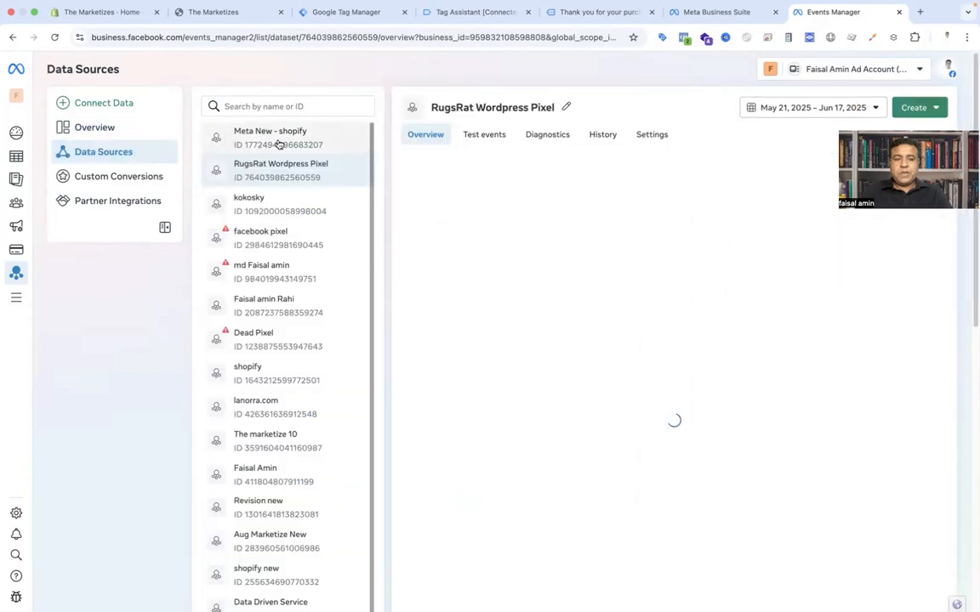
left_click(271, 143)
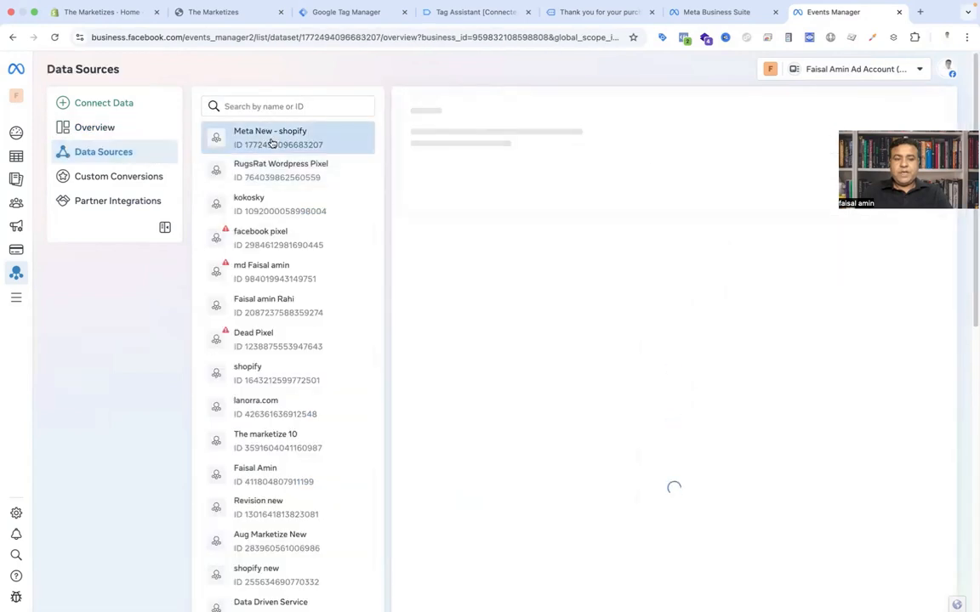
left_click(650, 135)
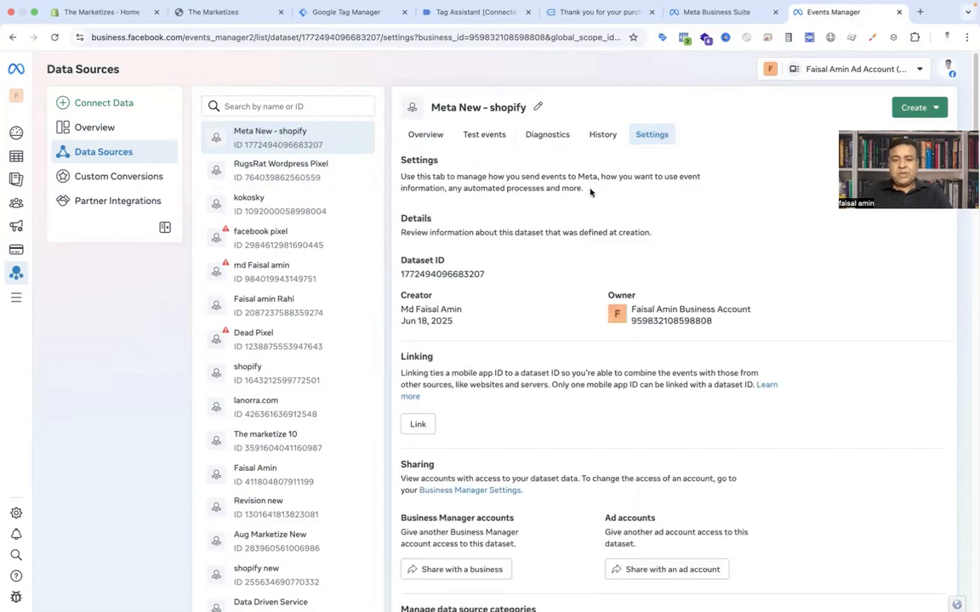
double_click(483, 275)
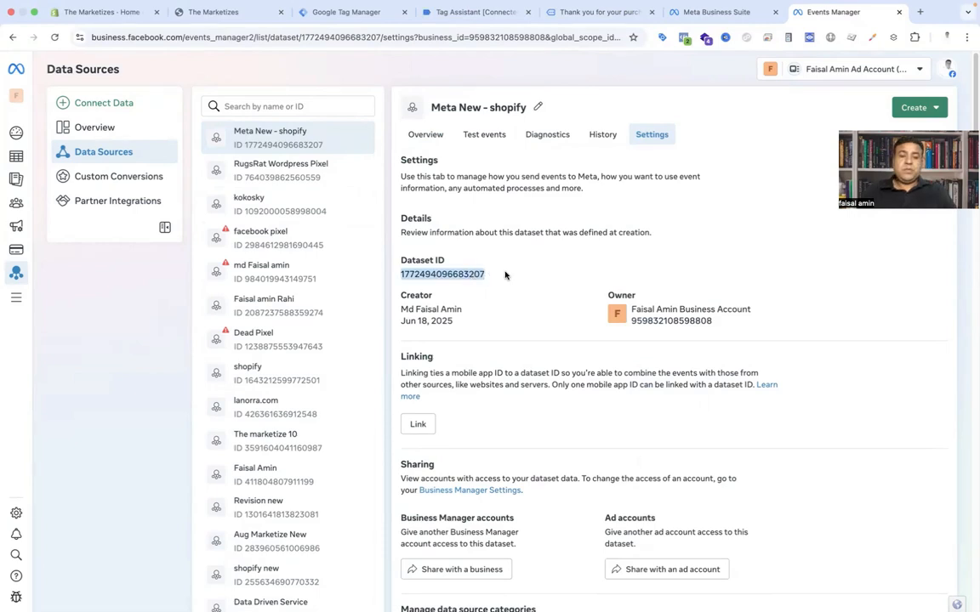
left_click(334, 15)
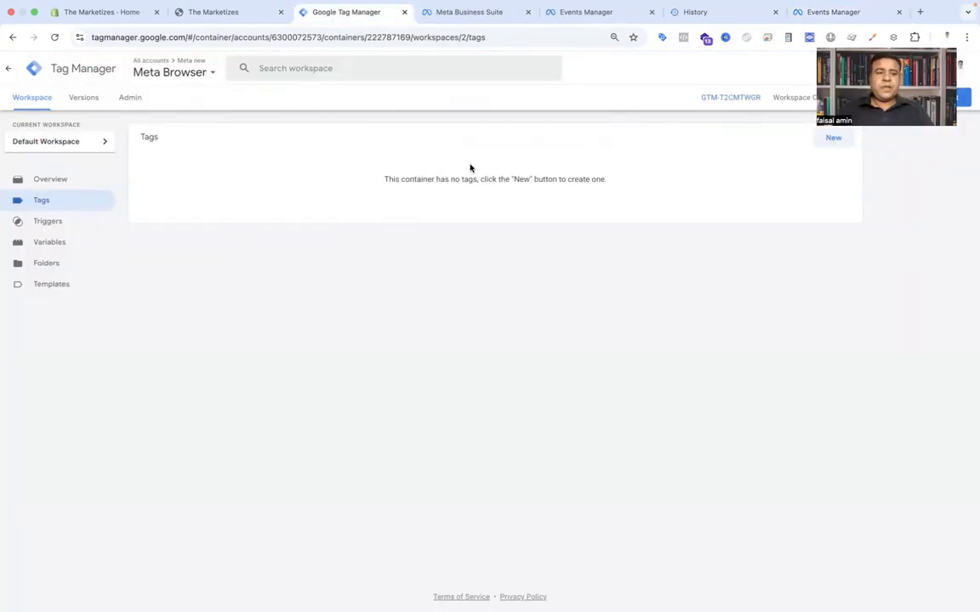
Step: Create a new tag using the Facebook Pixel tag template
left_click(834, 139)
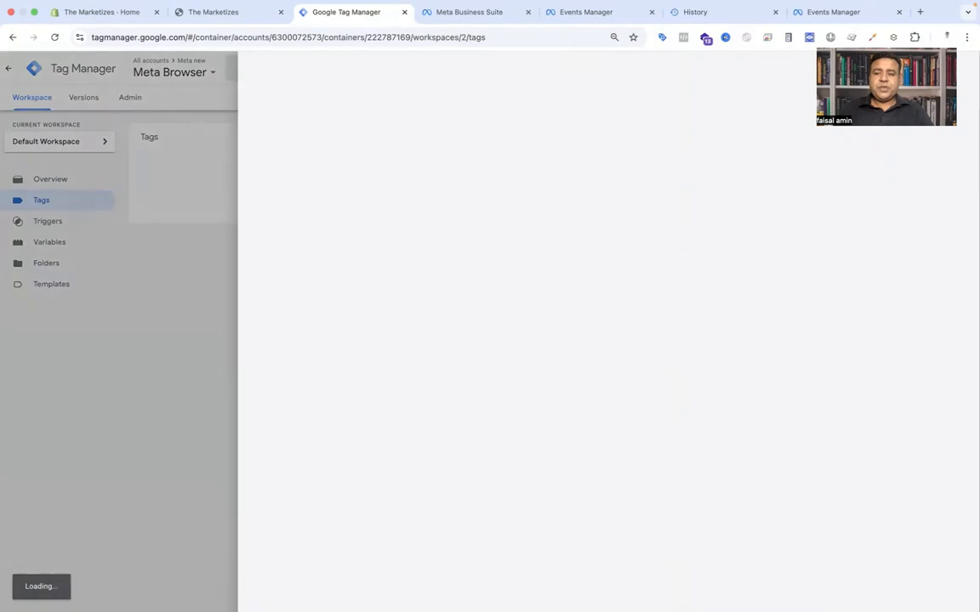
left_click(595, 159)
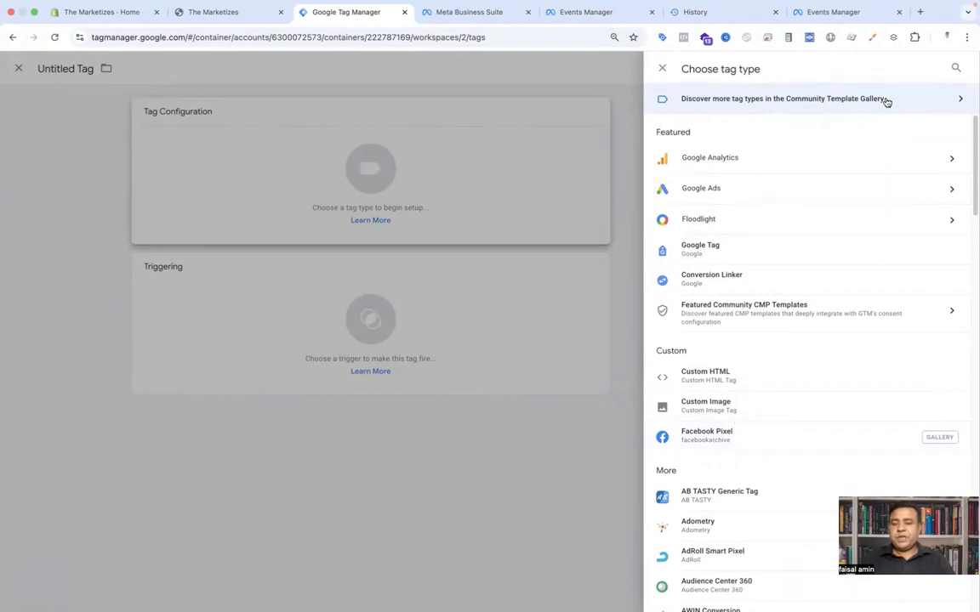
left_click(756, 447)
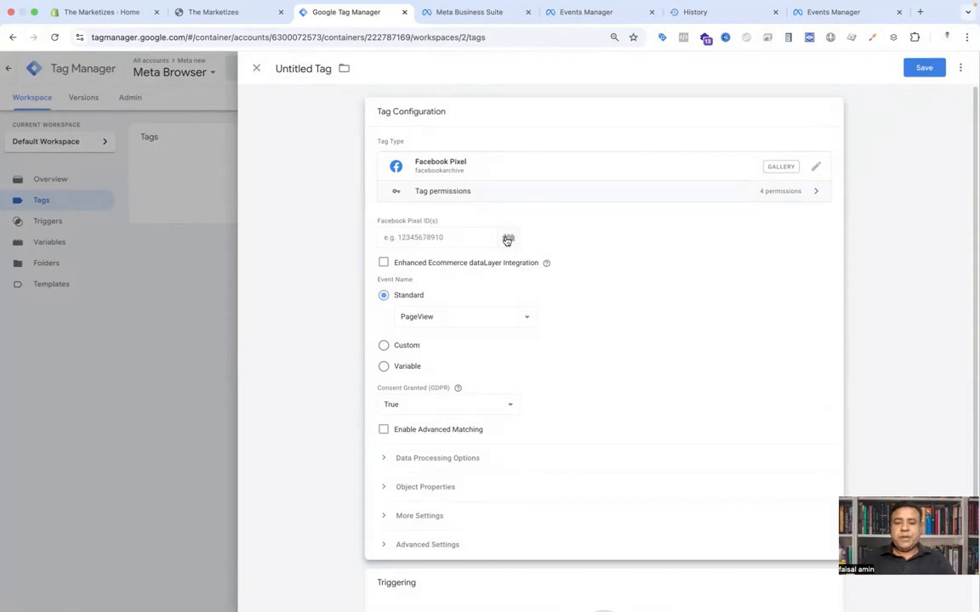
Step: For the tag's Pixel ID, create and save a Constant variable named Meta pixel id holding the pasted Dataset ID
left_click(508, 239)
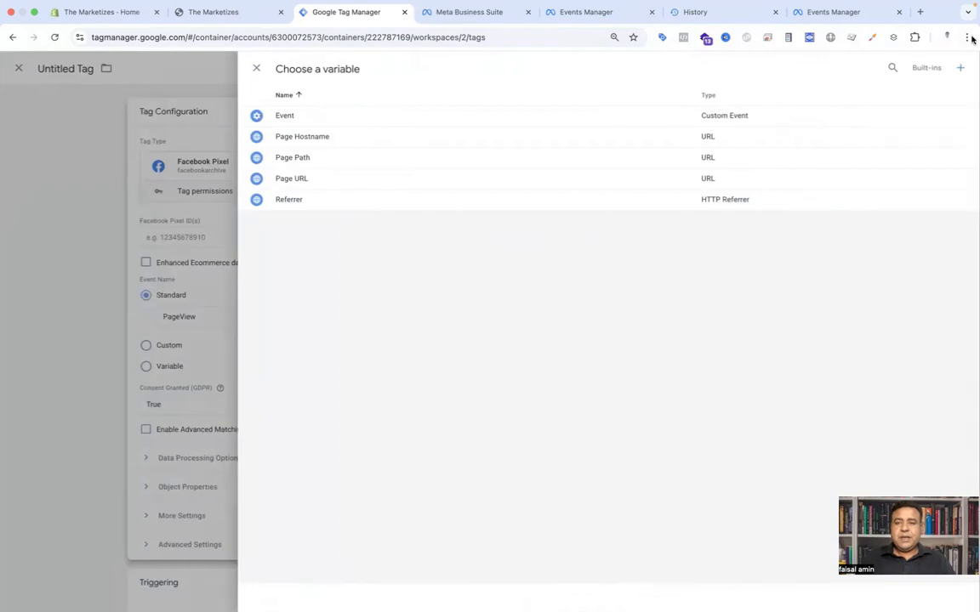
left_click(962, 68)
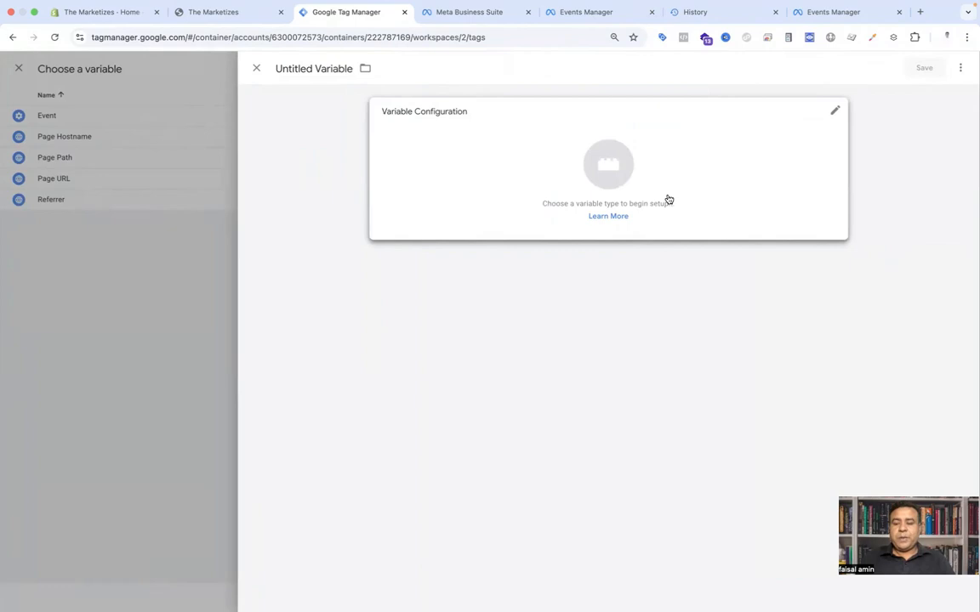
left_click(601, 164)
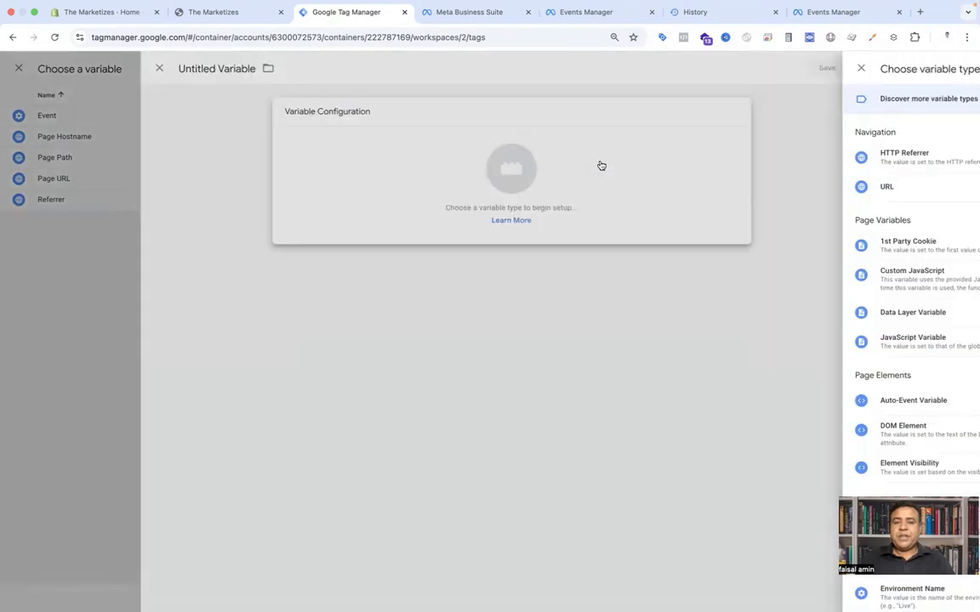
left_click(711, 524)
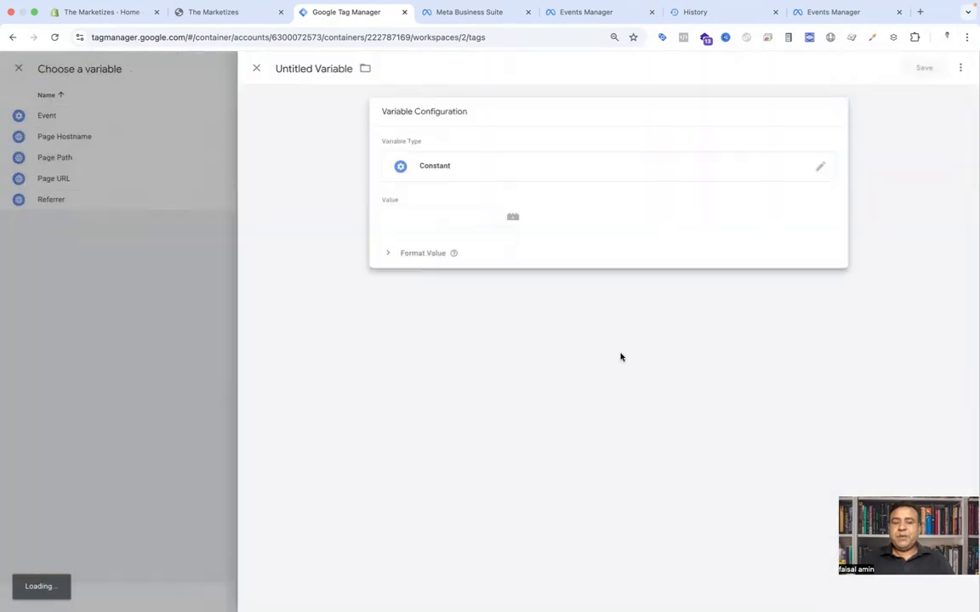
left_click(422, 215)
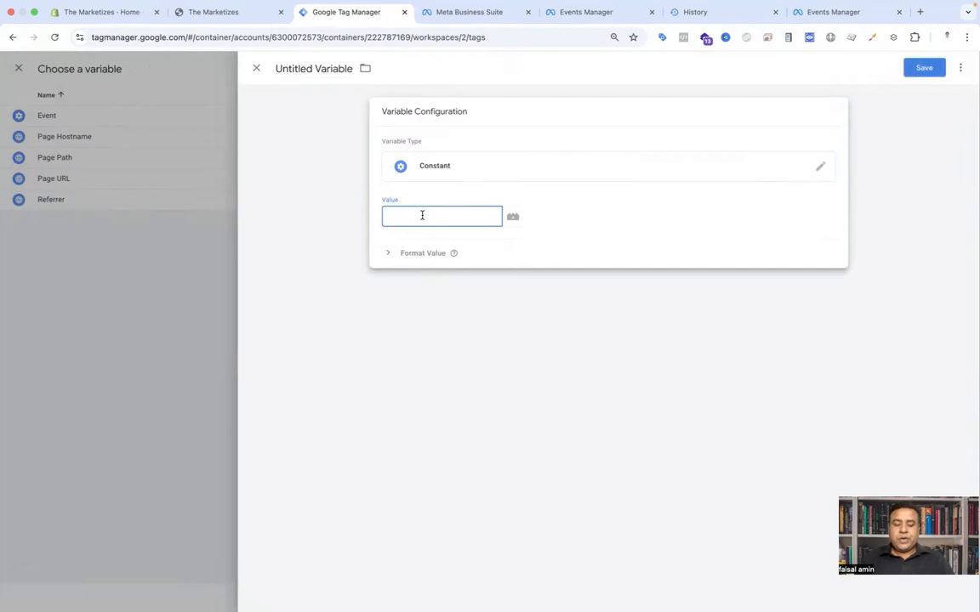
key("super+v")
triple_click(334, 71)
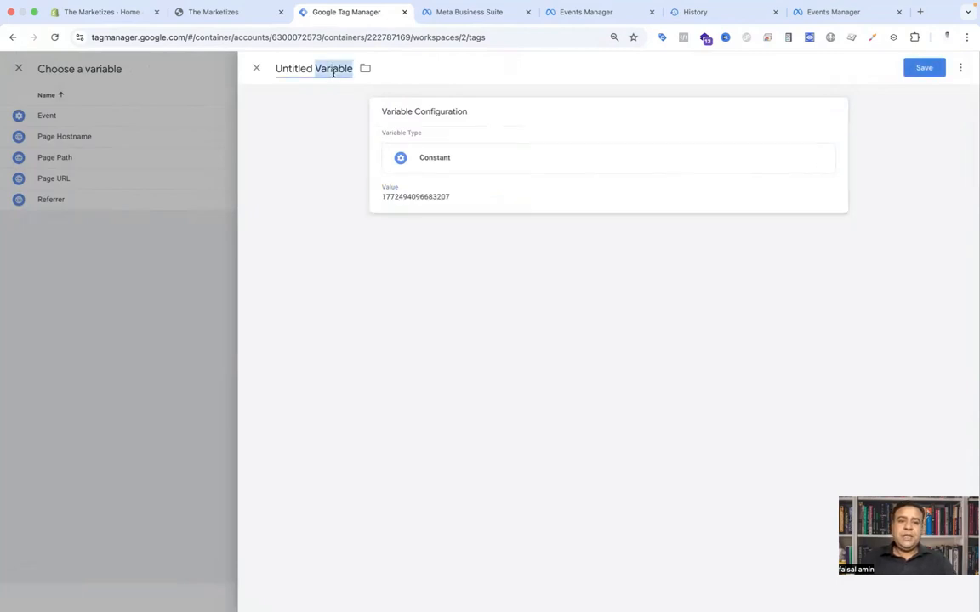
right_click(333, 75)
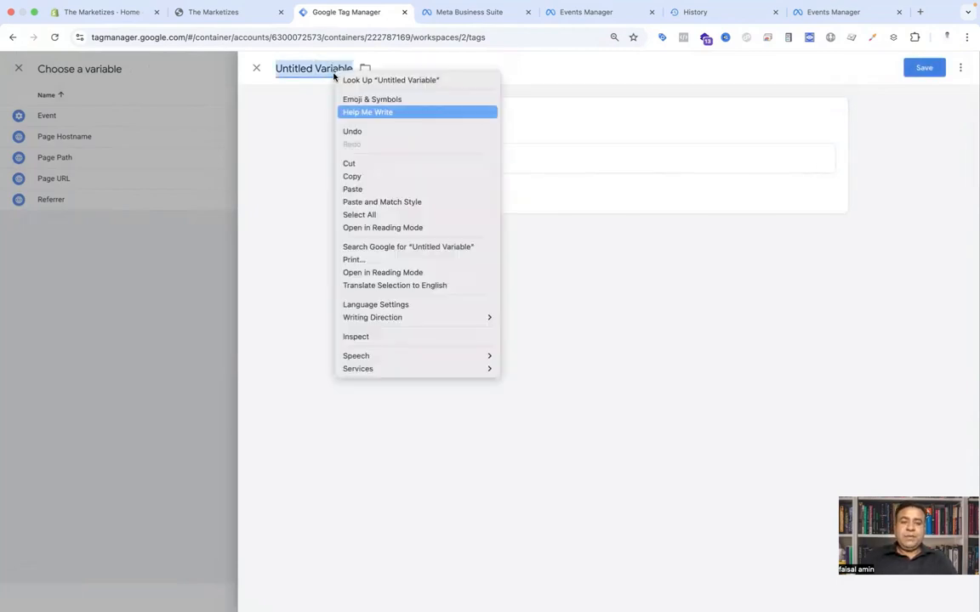
key("Escape")
type("Meta ")
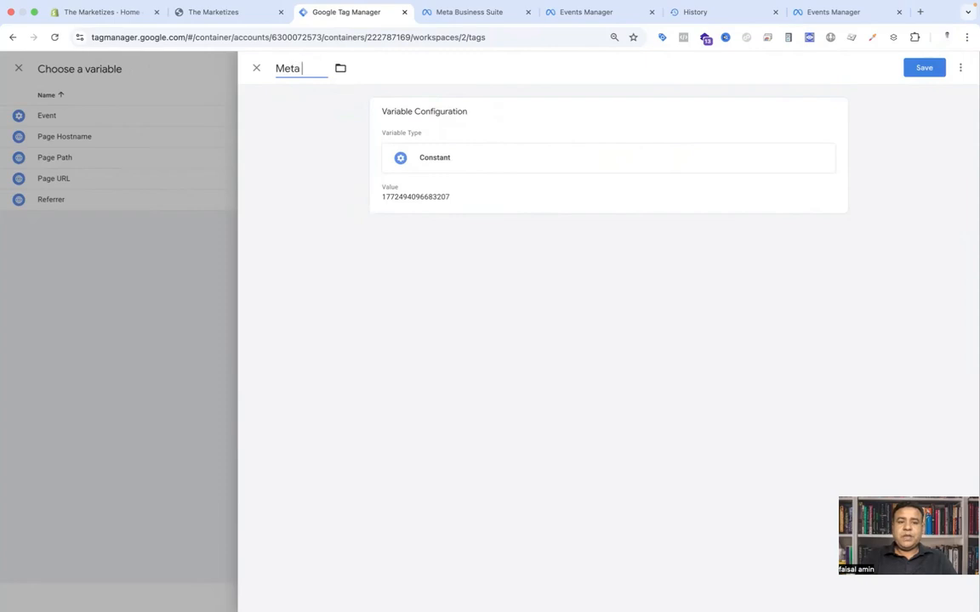
type("pixel id")
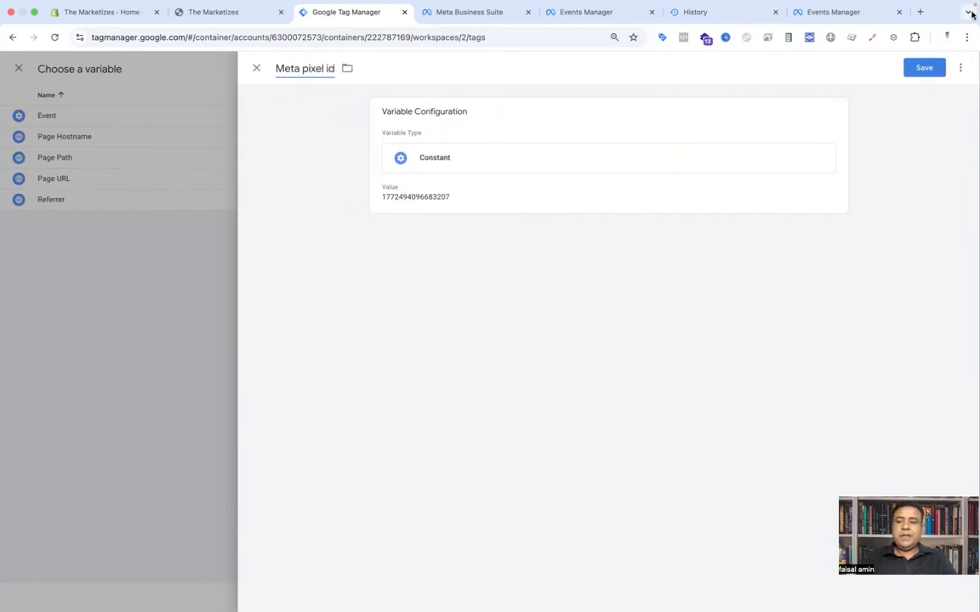
left_click(926, 67)
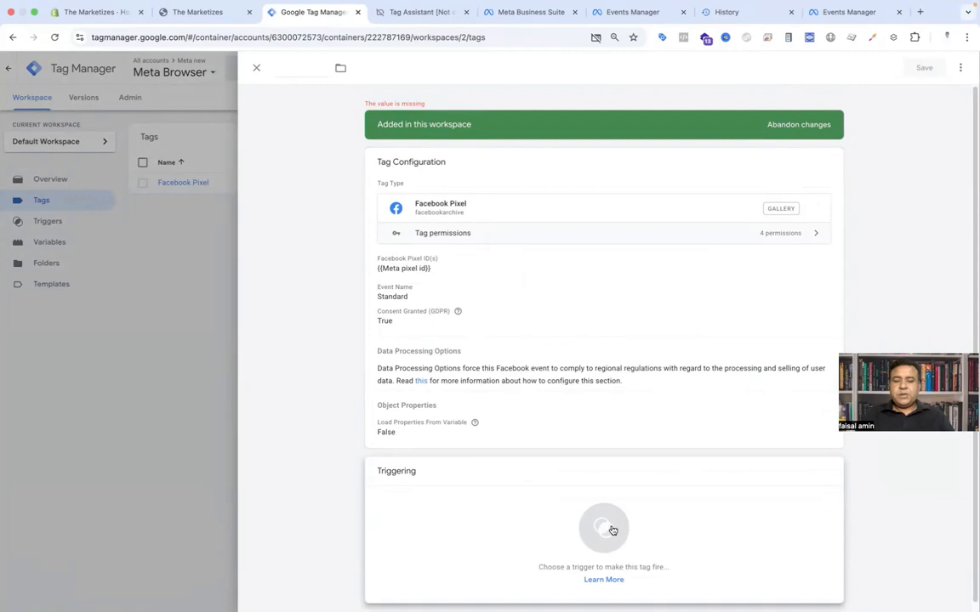
Step: Start a new Custom Event firing trigger for the tag
left_click(612, 530)
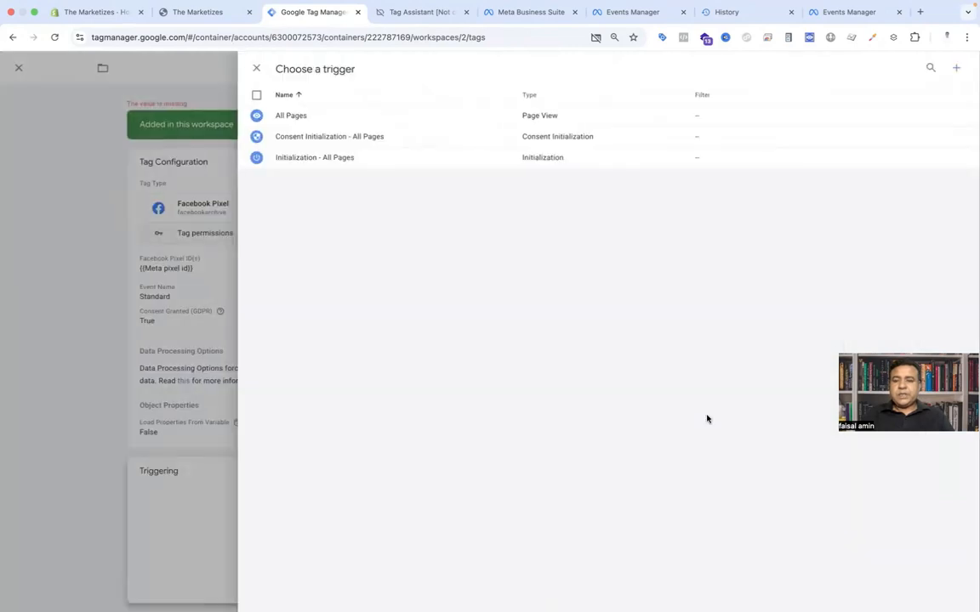
left_click(956, 69)
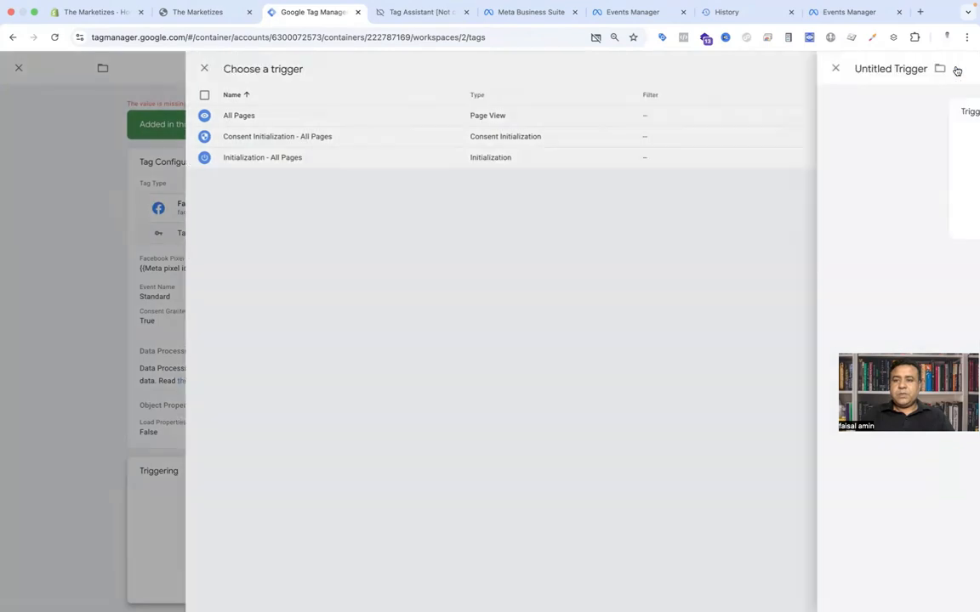
left_click(596, 162)
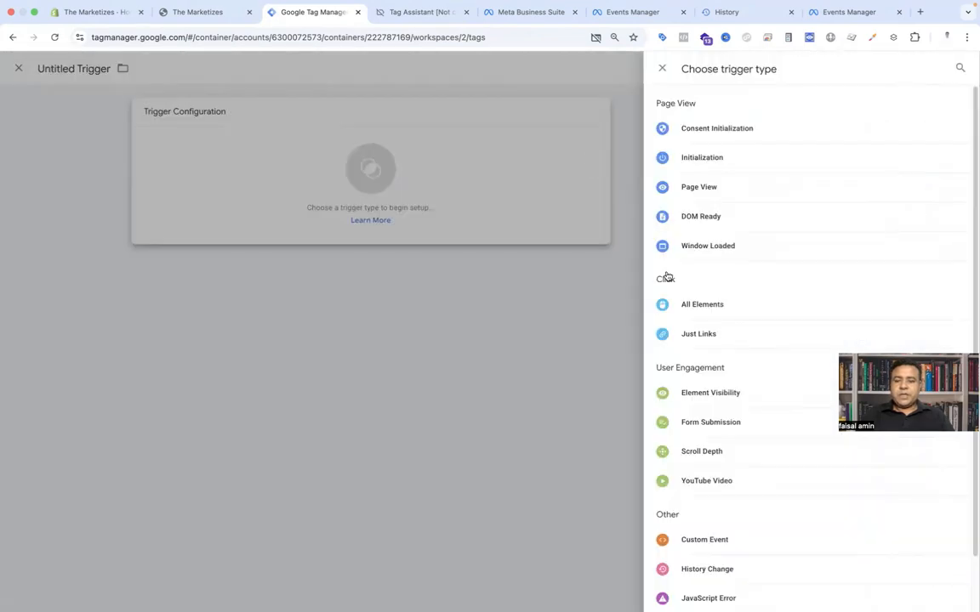
left_click(705, 540)
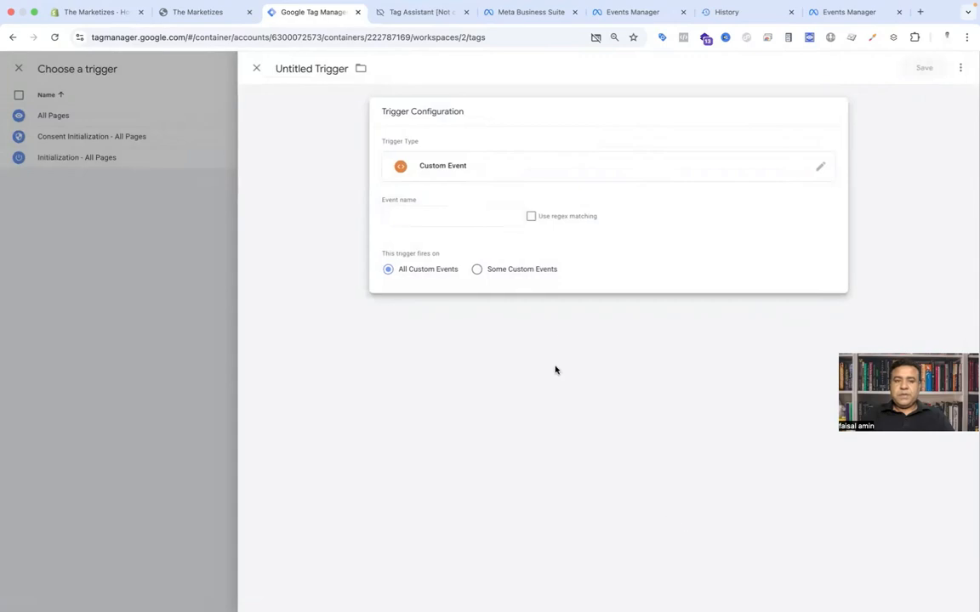
Step: In Tag Assistant, open the page_viewed event's dataLayer push and copy the event name page_viewed
left_click(392, 10)
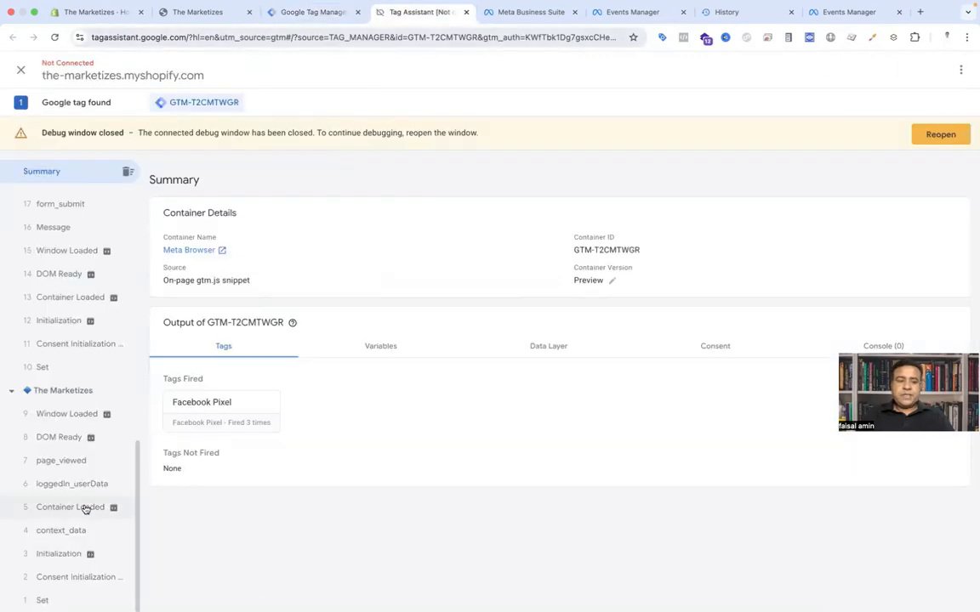
left_click(80, 467)
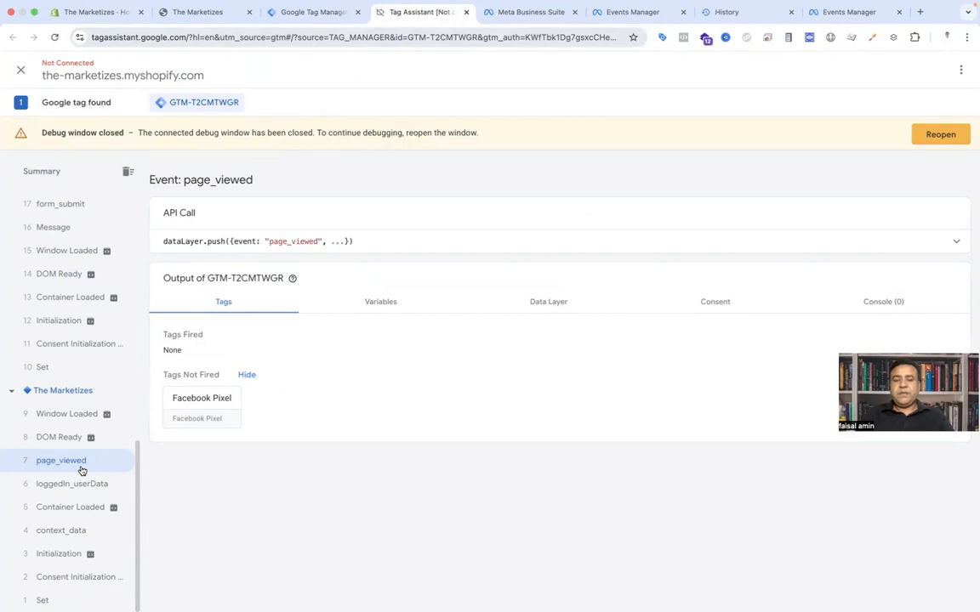
left_click(643, 246)
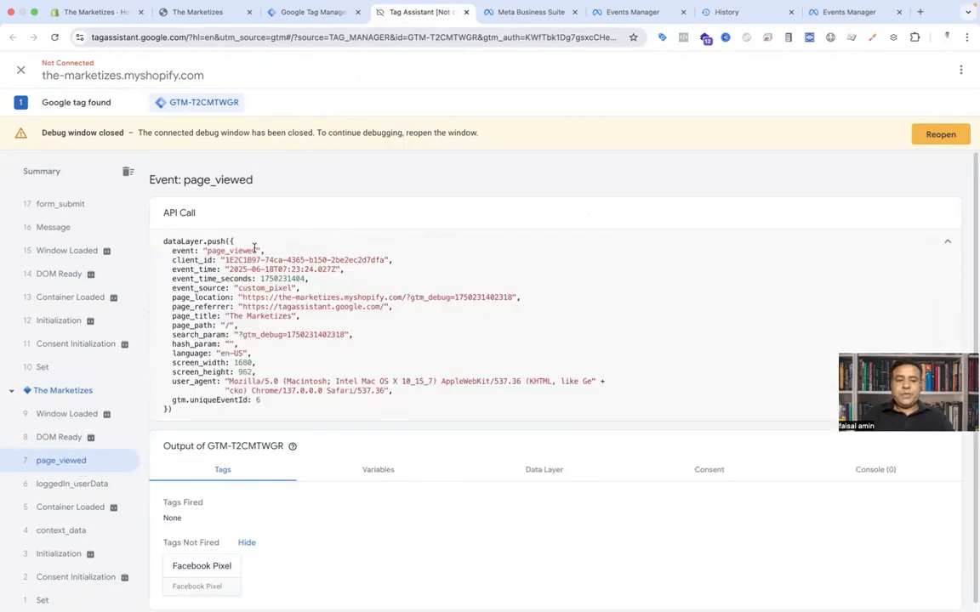
left_click_drag(258, 251, 207, 252)
key("ctrl+c")
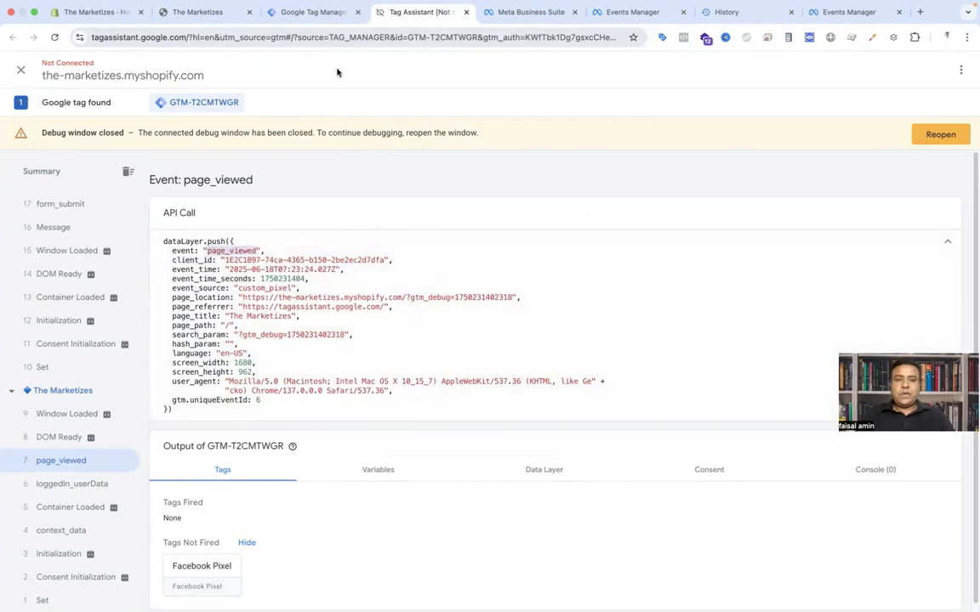
Step: Set the trigger's event name to page_viewed, name it Event - page_viewed, and save it
left_click(313, 12)
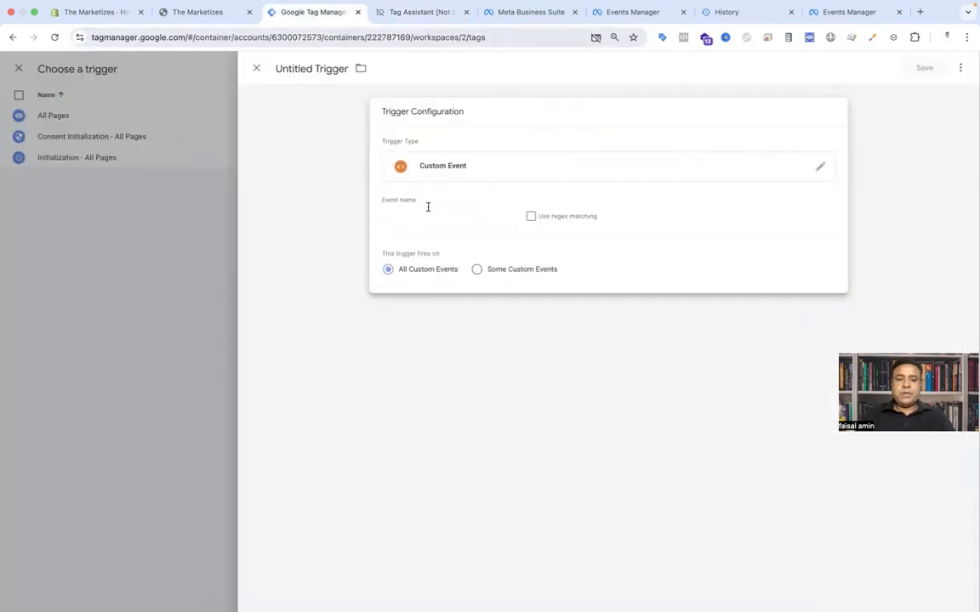
left_click(424, 215)
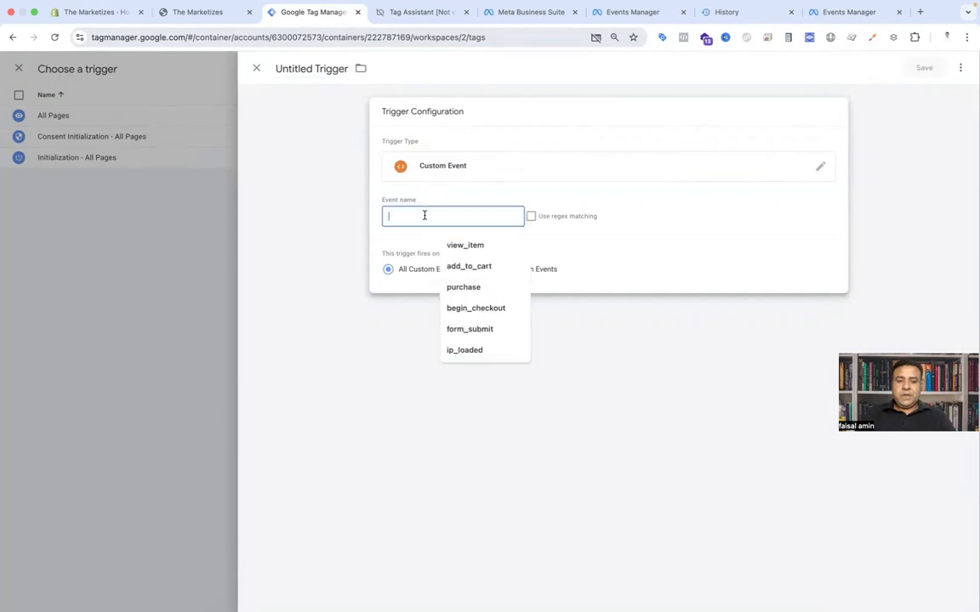
key("ctrl+v")
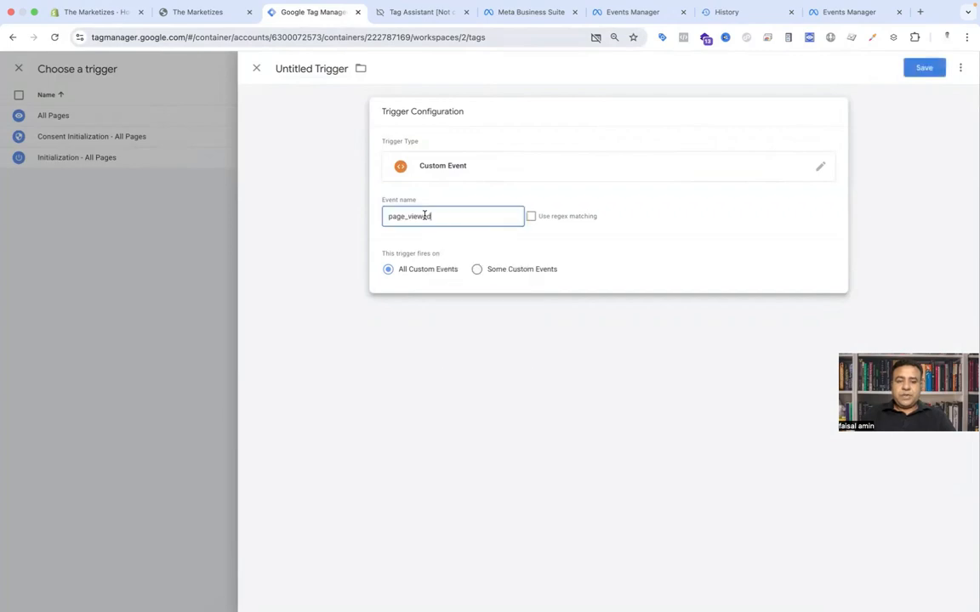
left_click(316, 67)
type("Event")
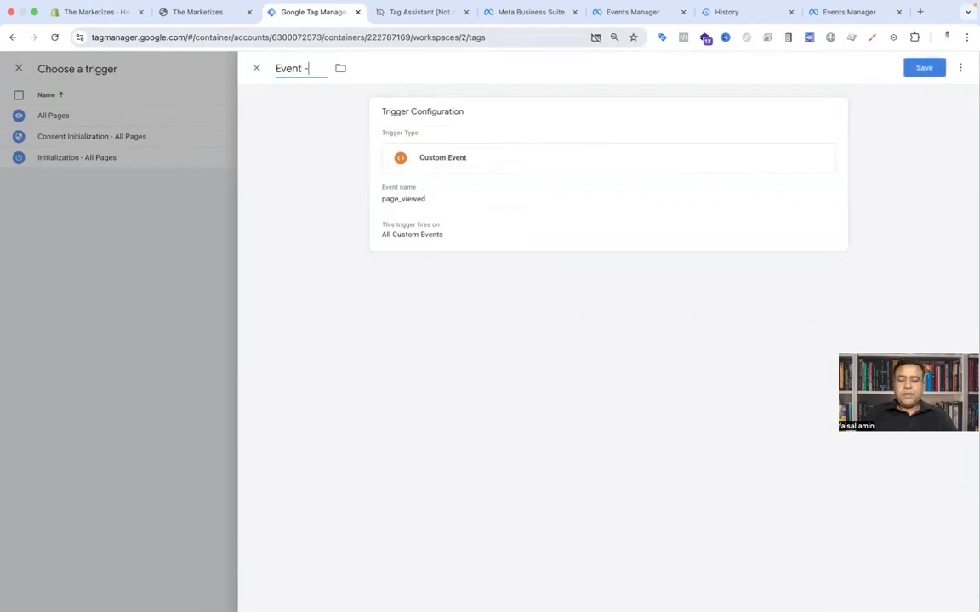
type(" -")
key("ctrl+v")
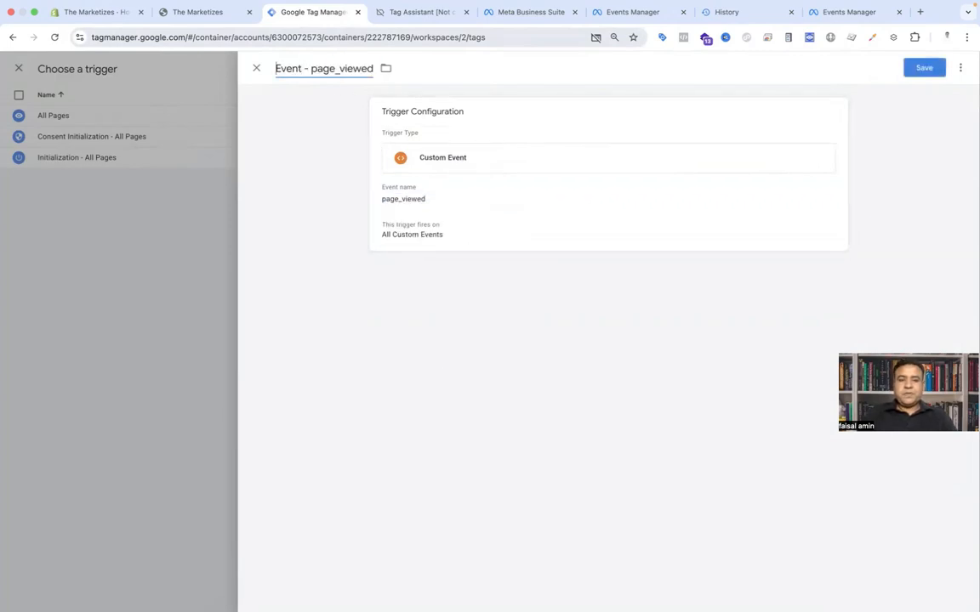
left_click(912, 68)
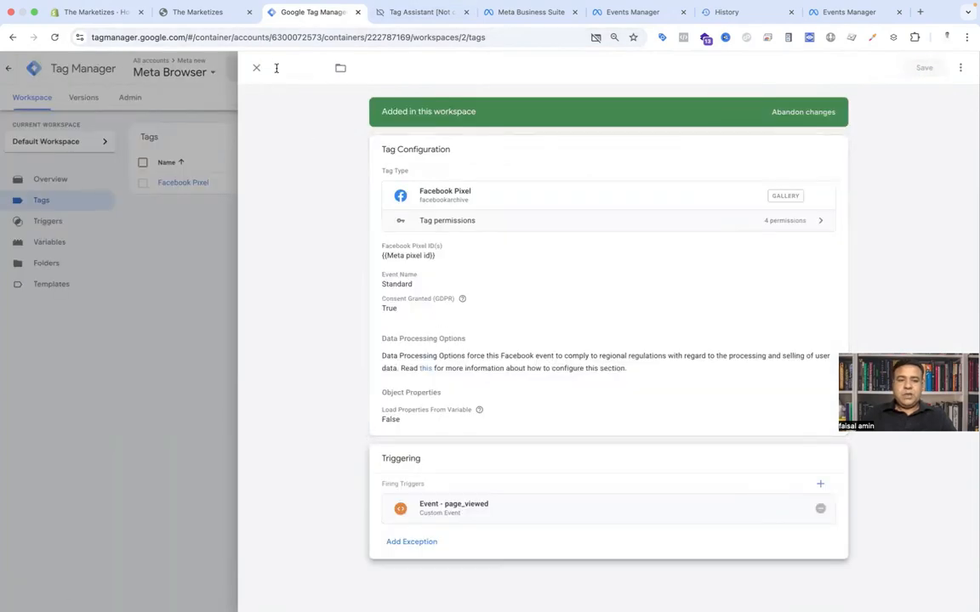
Step: Name the tag Facebook Page Viewed and save it
type("Fa")
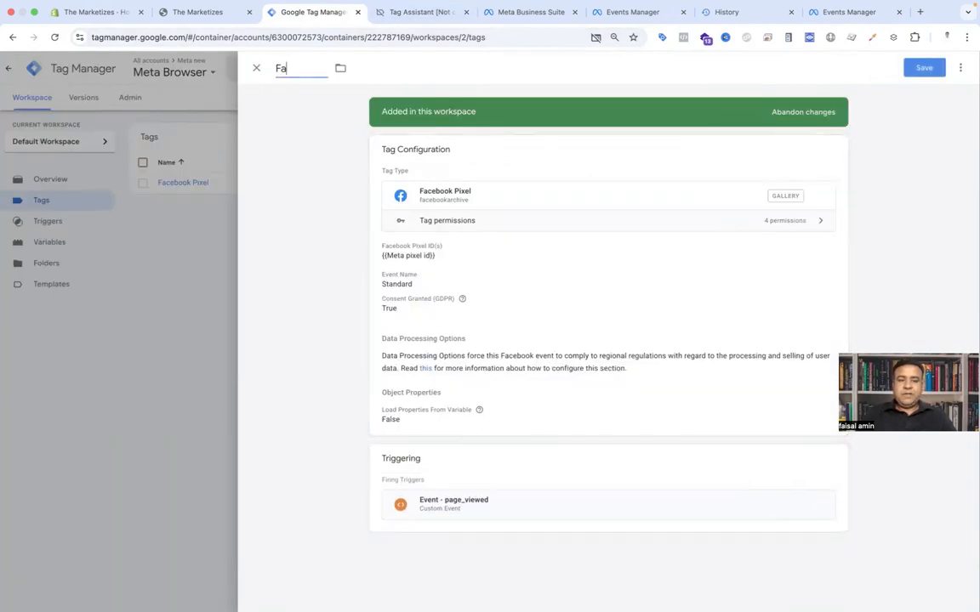
type("cebook Page Viewed")
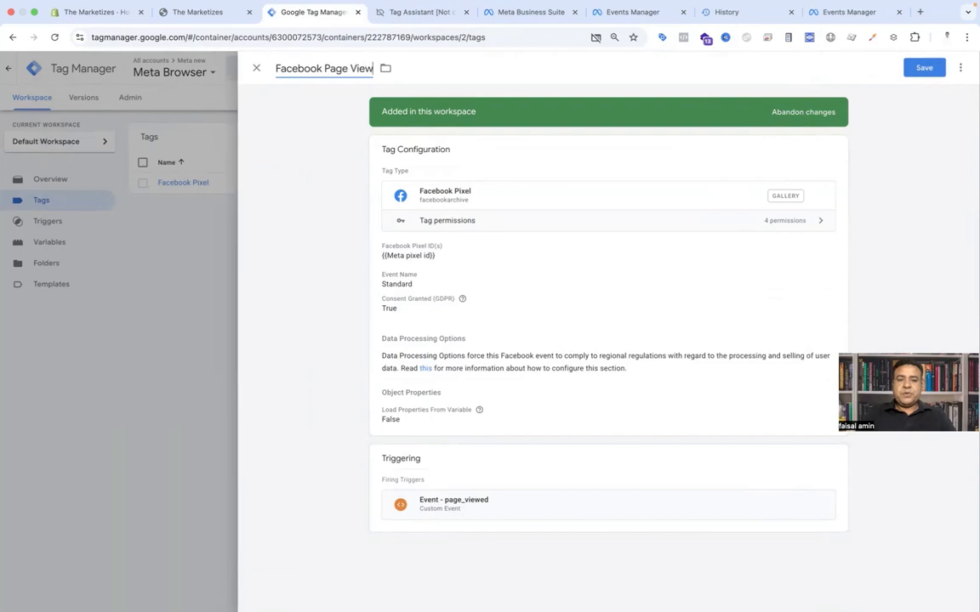
left_click(927, 68)
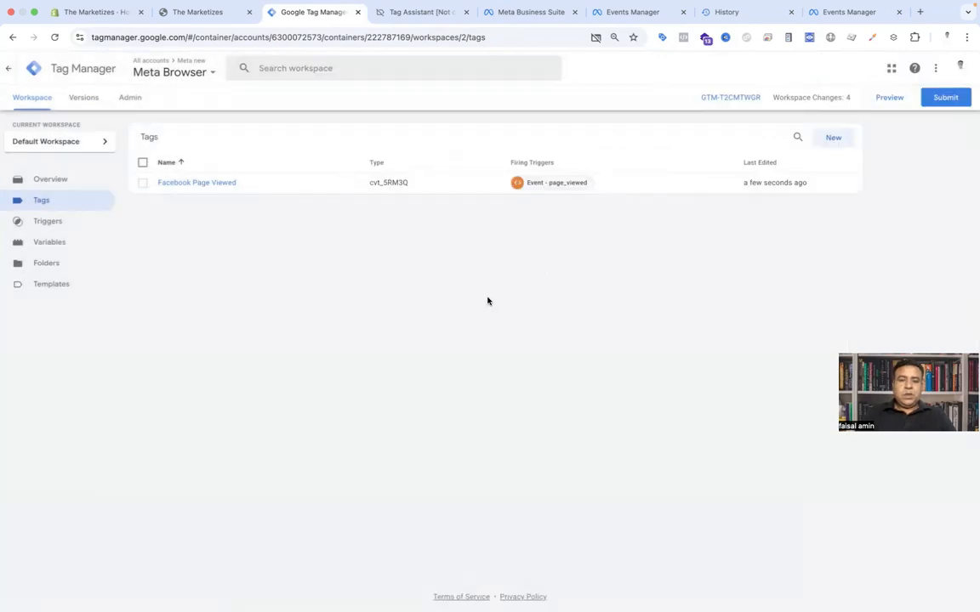
Step: Examine the view_item event's dataLayer push in Tag Assistant, selecting the fb_browser_side object
left_click(429, 14)
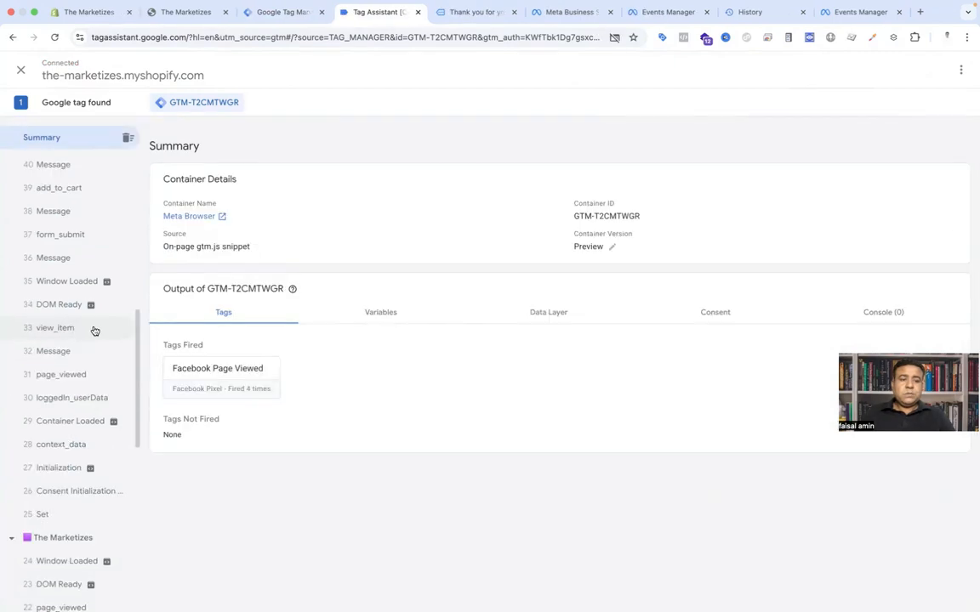
left_click(92, 327)
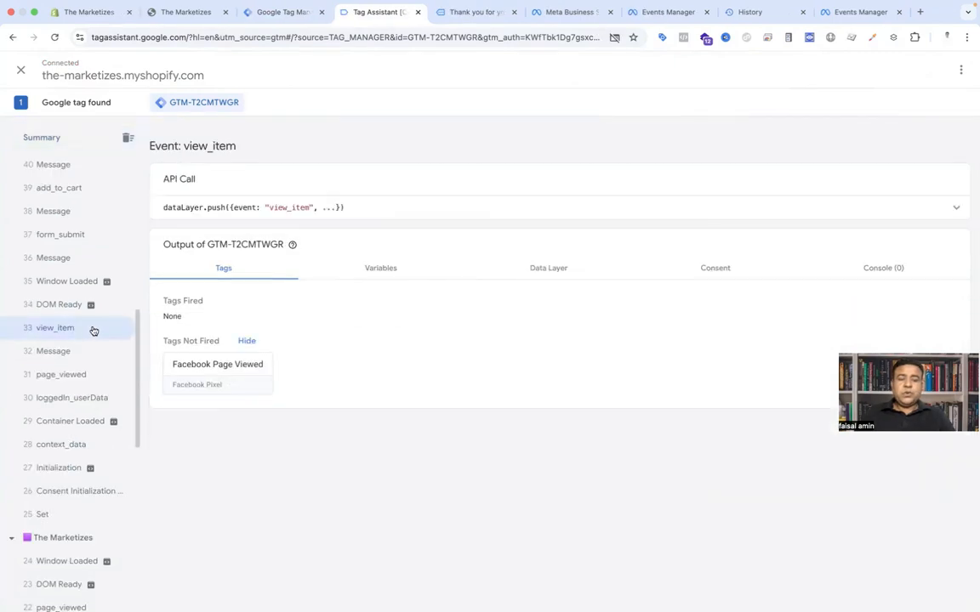
left_click(487, 214)
scroll(413, 341, "down", 3)
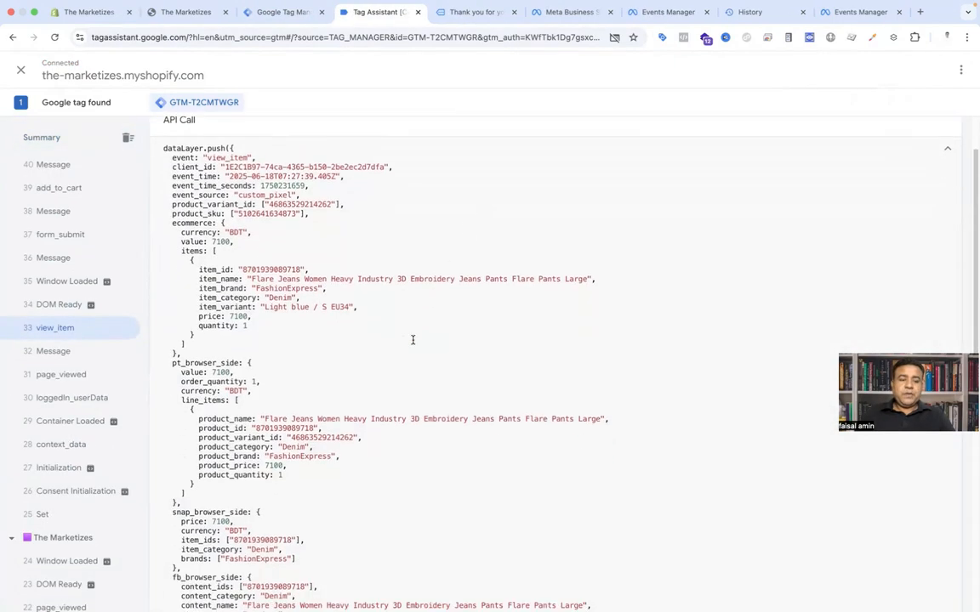
scroll(413, 341, "down", 2)
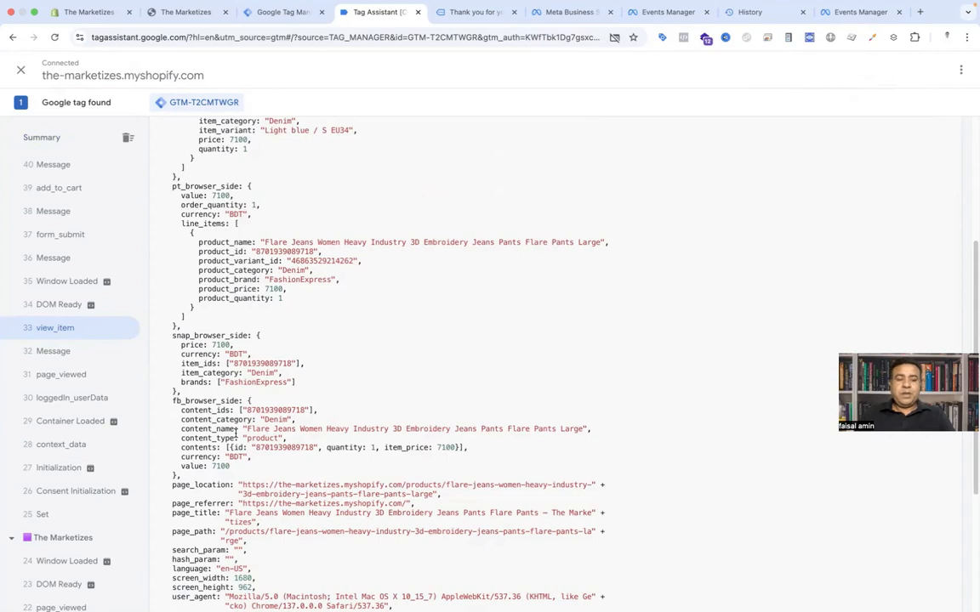
scroll(236, 433, "down", 2)
double_click(174, 333)
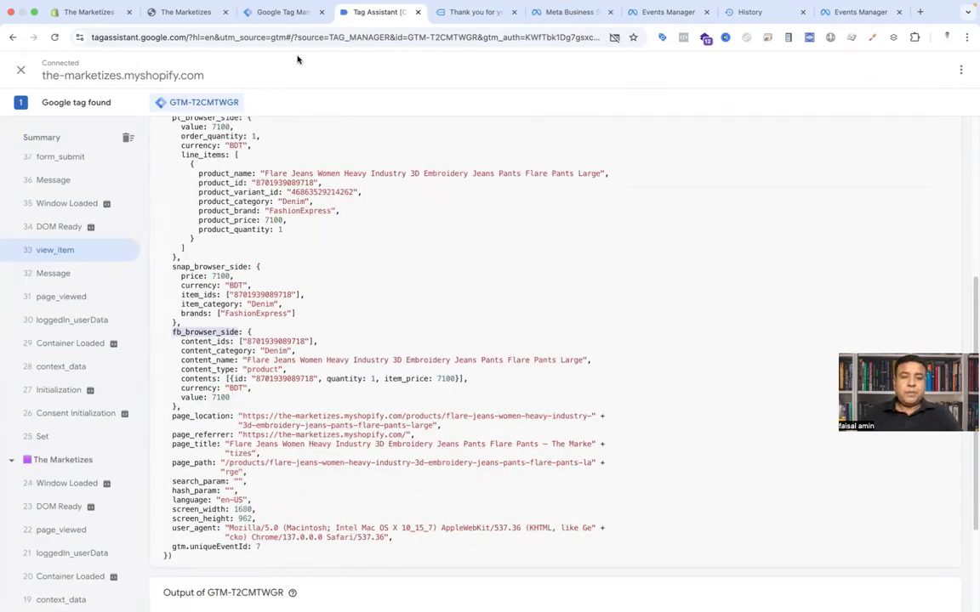
Step: Create a new Data Layer Variable and paste fb_browser_side as its data layer variable name
left_click(289, 14)
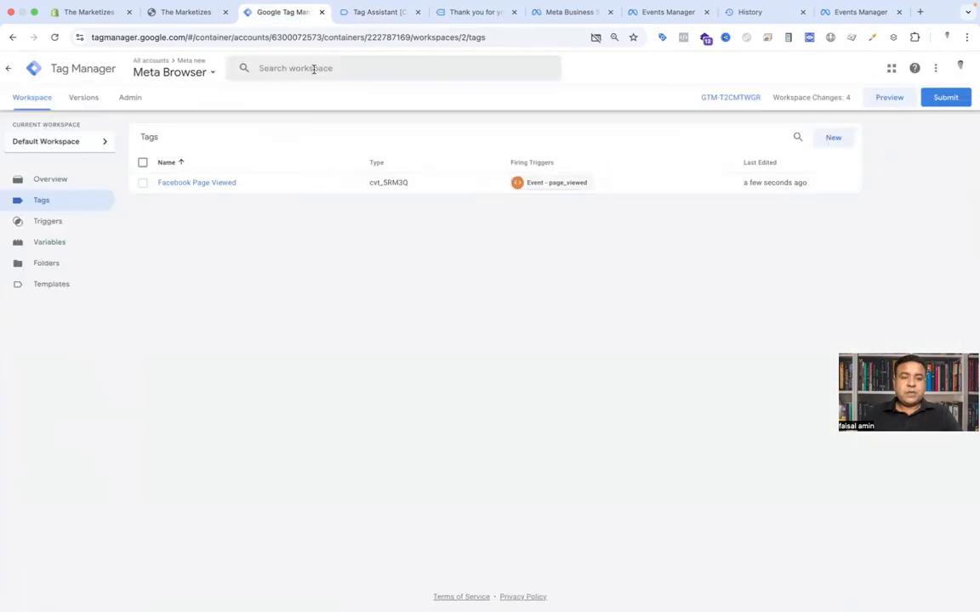
left_click(61, 244)
left_click(837, 300)
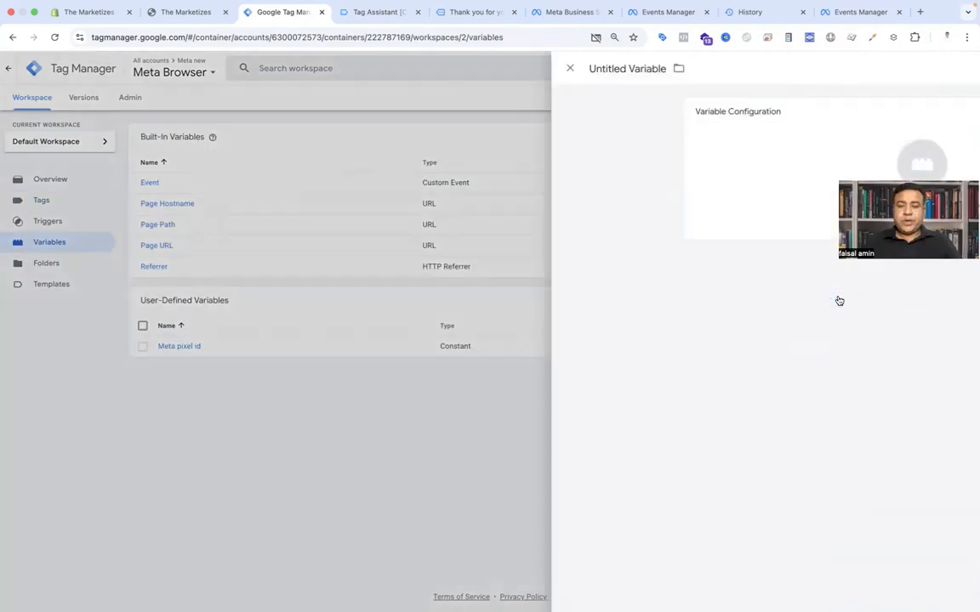
left_click(610, 183)
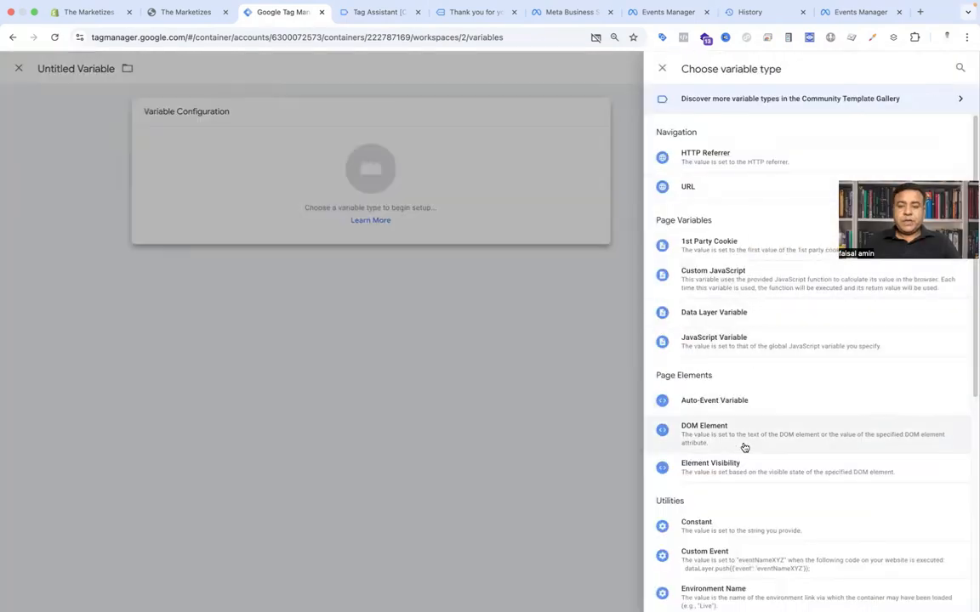
left_click(728, 323)
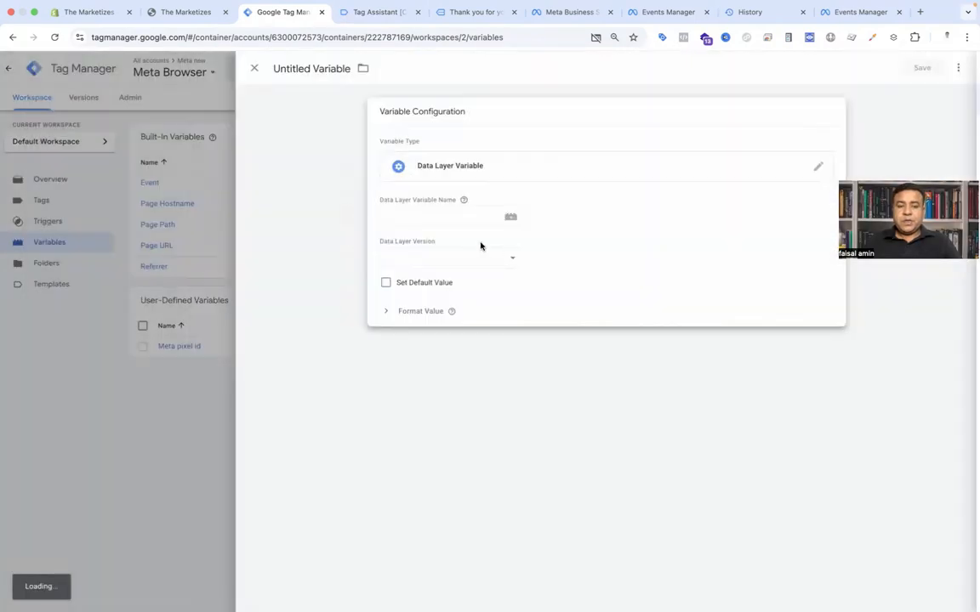
left_click(426, 219)
type("fb_browserside")
left_click(427, 218)
type("_")
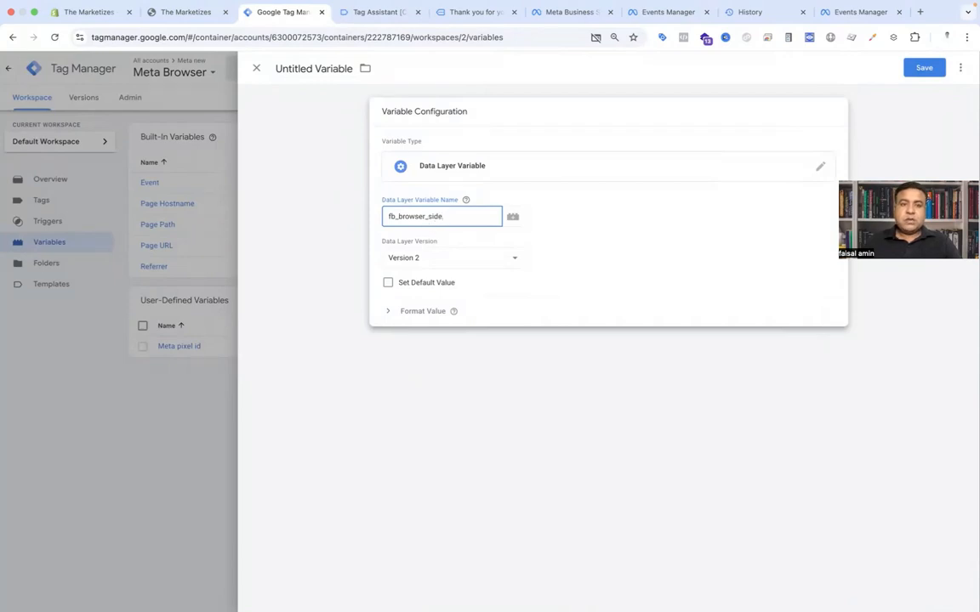
Step: Copy the content_ids key from the view_item push and complete the variable name as fb_browser_side.content_ids
left_click(391, 12)
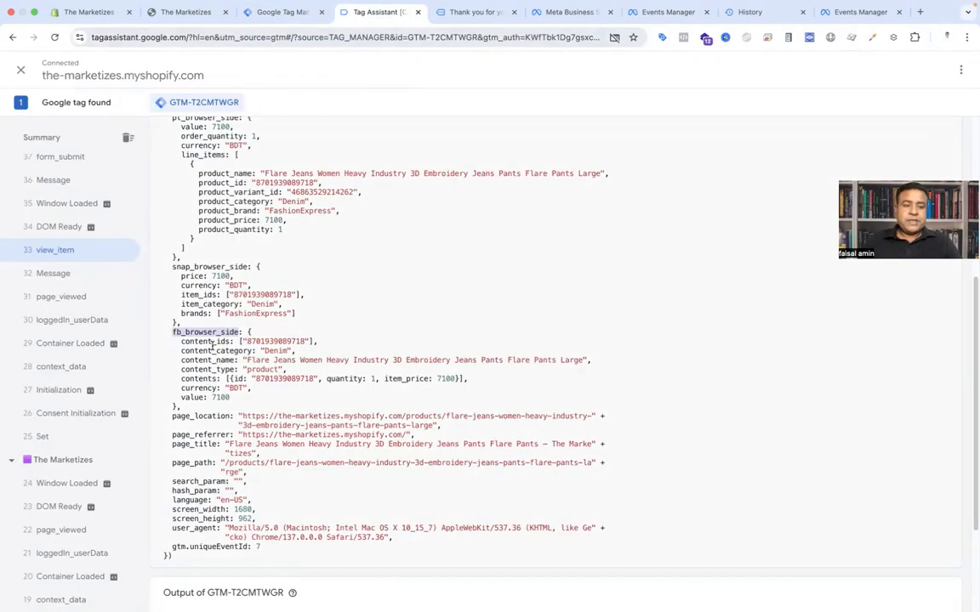
double_click(209, 341)
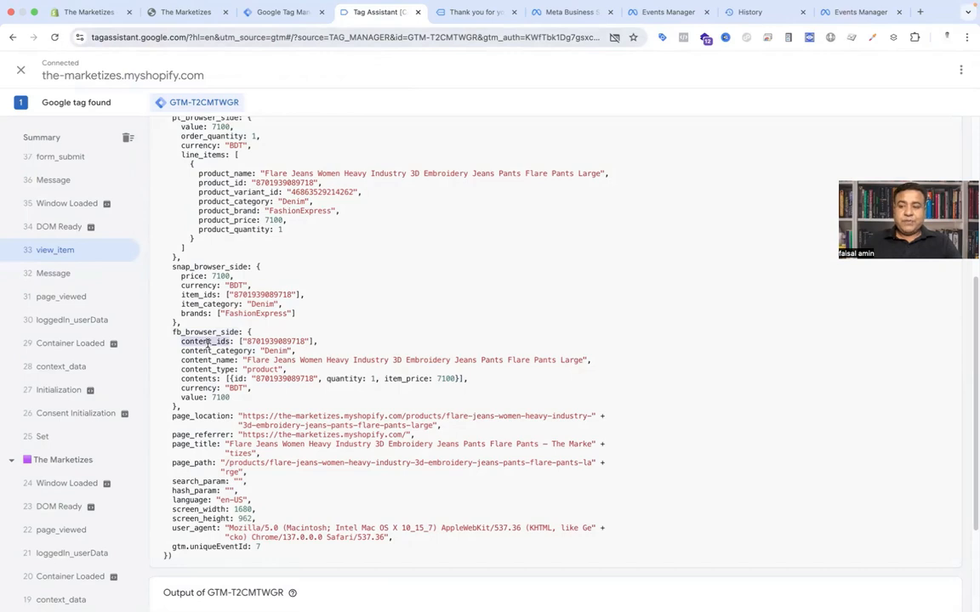
left_click(289, 12)
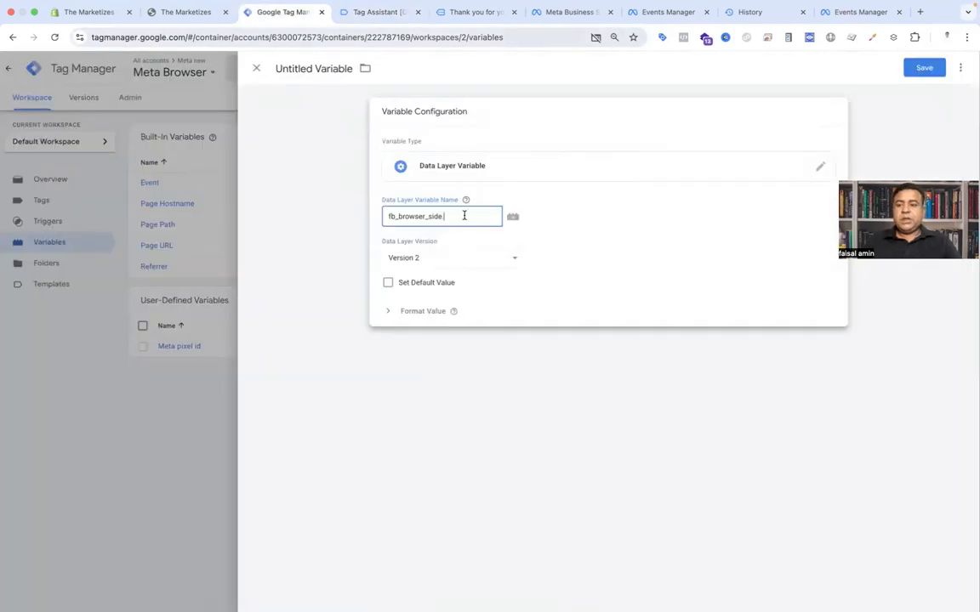
type(".content_ids")
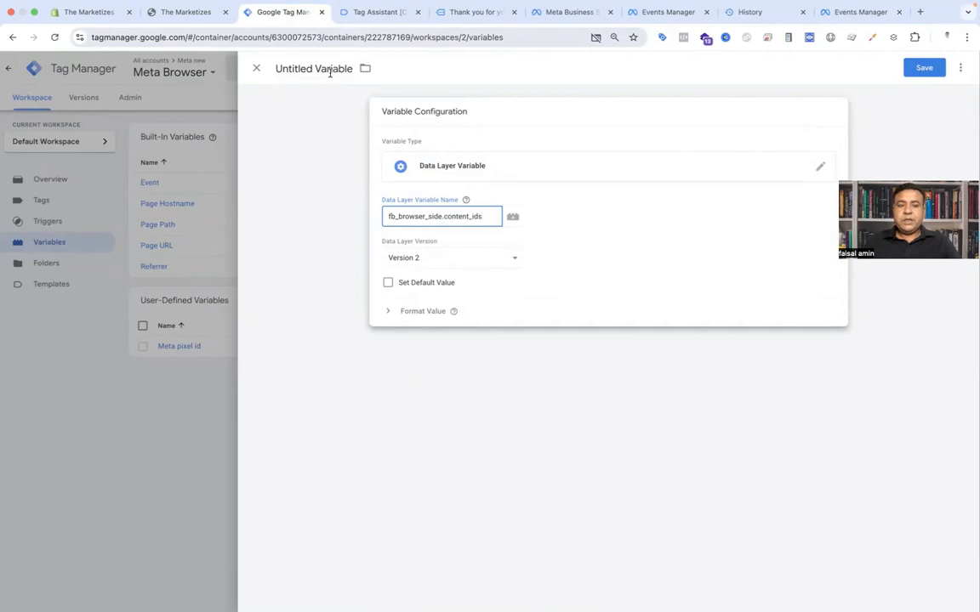
Step: Name the variable dlv content id and save it
left_click(330, 73)
type("dlv")
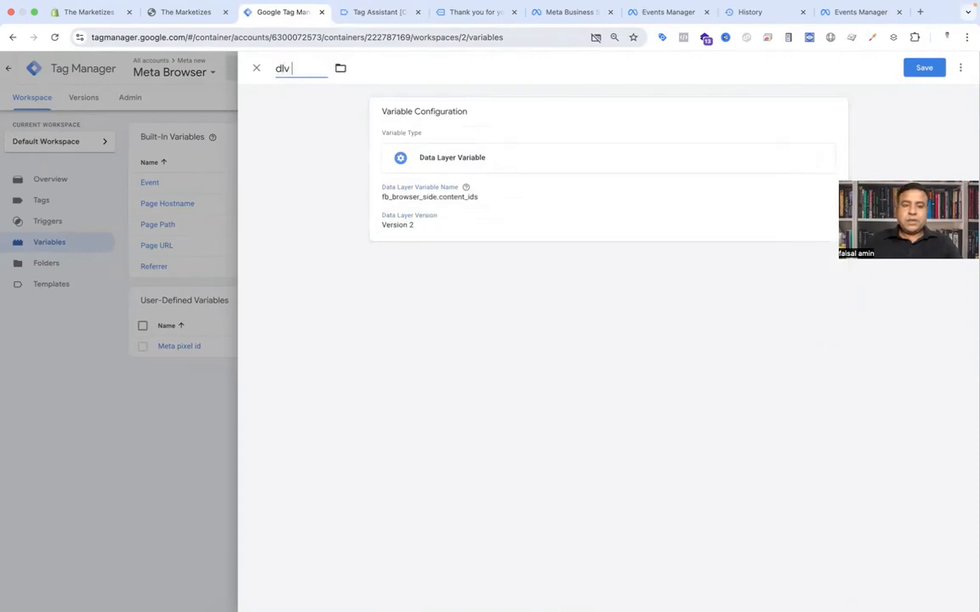
type(" content id")
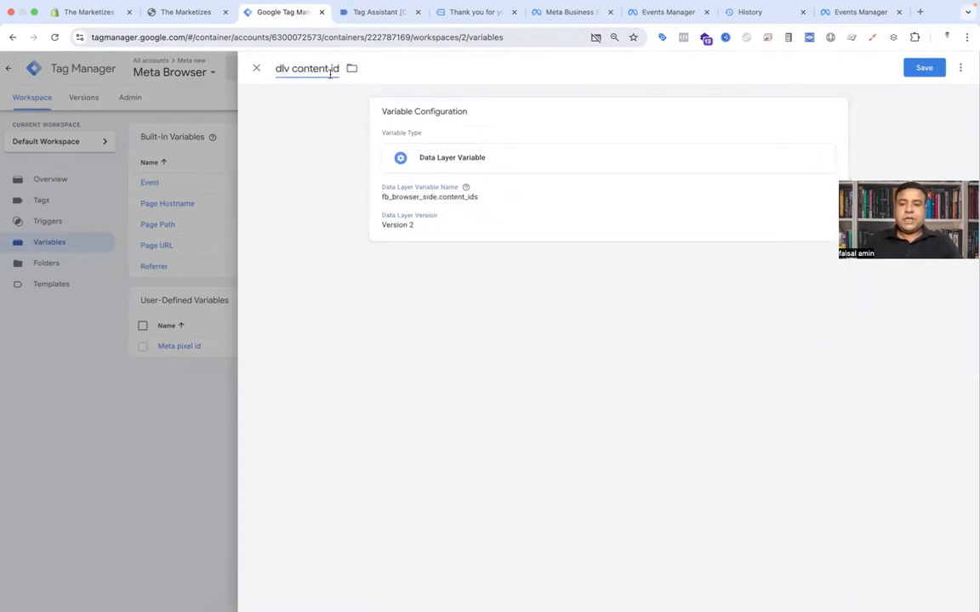
left_click(921, 68)
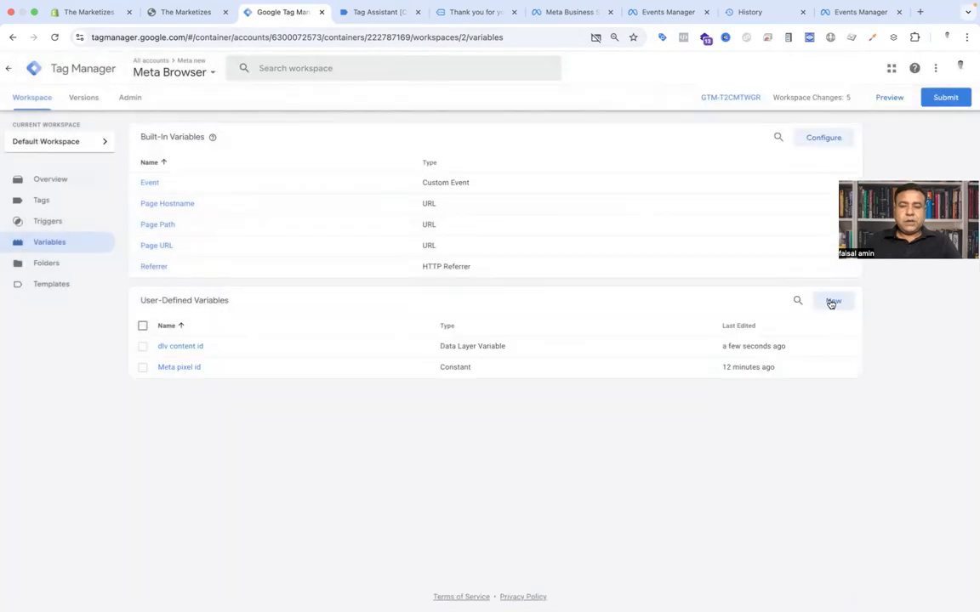
Step: Create another Data Layer Variable with data layer variable name fb_browser_side.content_name, copying the key from Tag Assistant
left_click(831, 299)
left_click(606, 173)
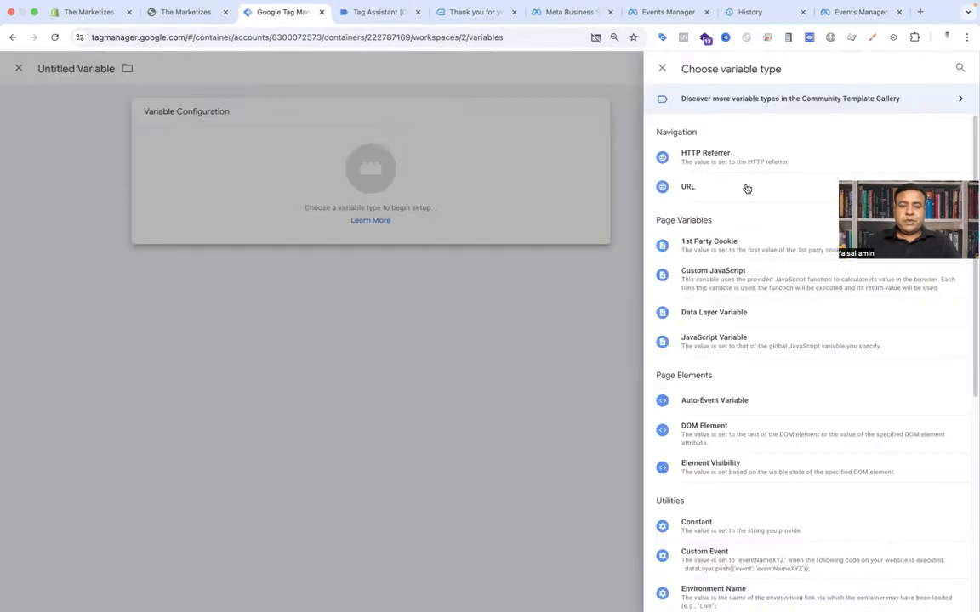
left_click(741, 315)
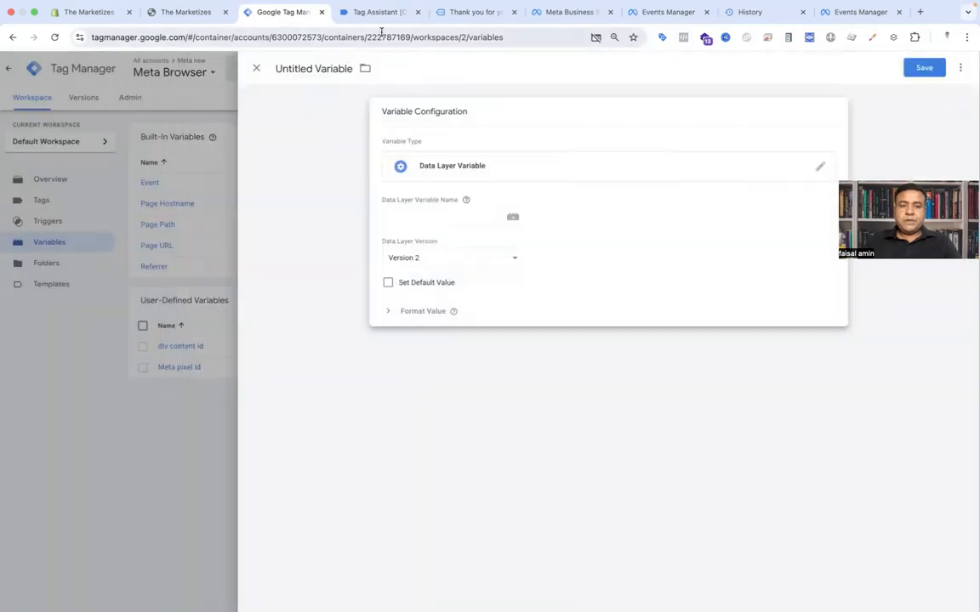
left_click(379, 19)
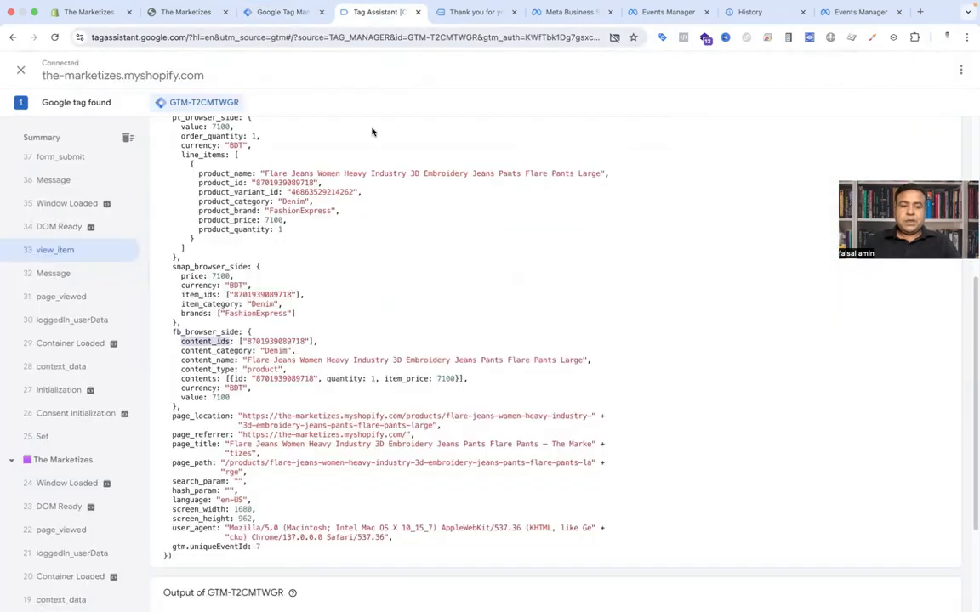
left_click(206, 330)
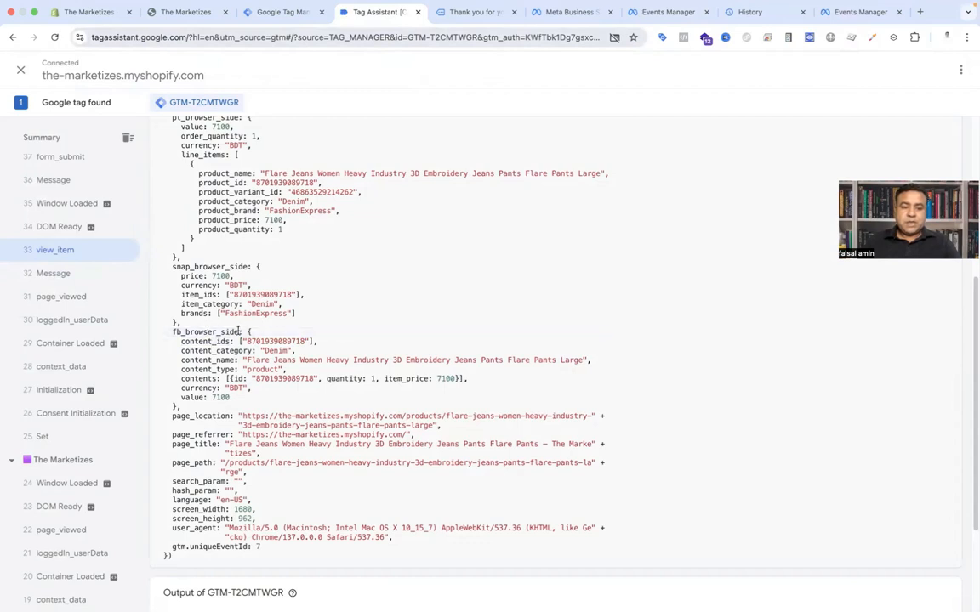
left_click_drag(240, 331, 174, 331)
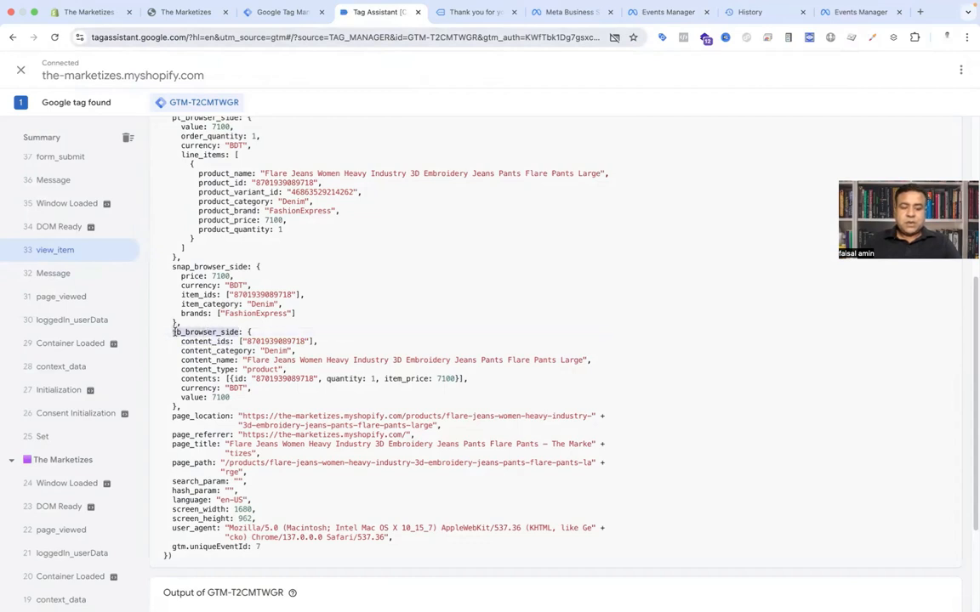
type("fb_browser_side")
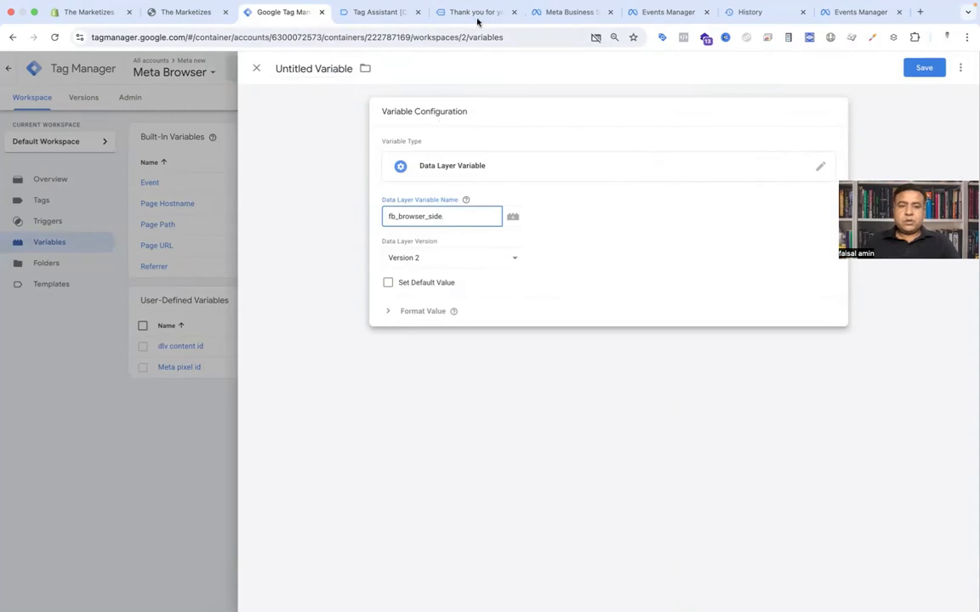
left_click(398, 12)
type(".")
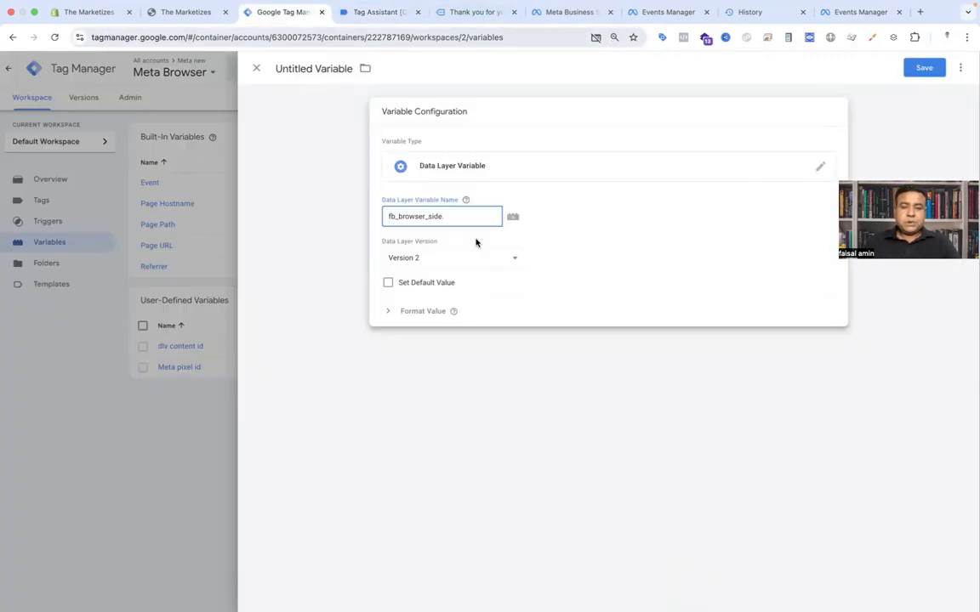
type("content_name")
Step: Name the variable dlv content Name and save it
left_click(359, 96)
left_click(317, 68)
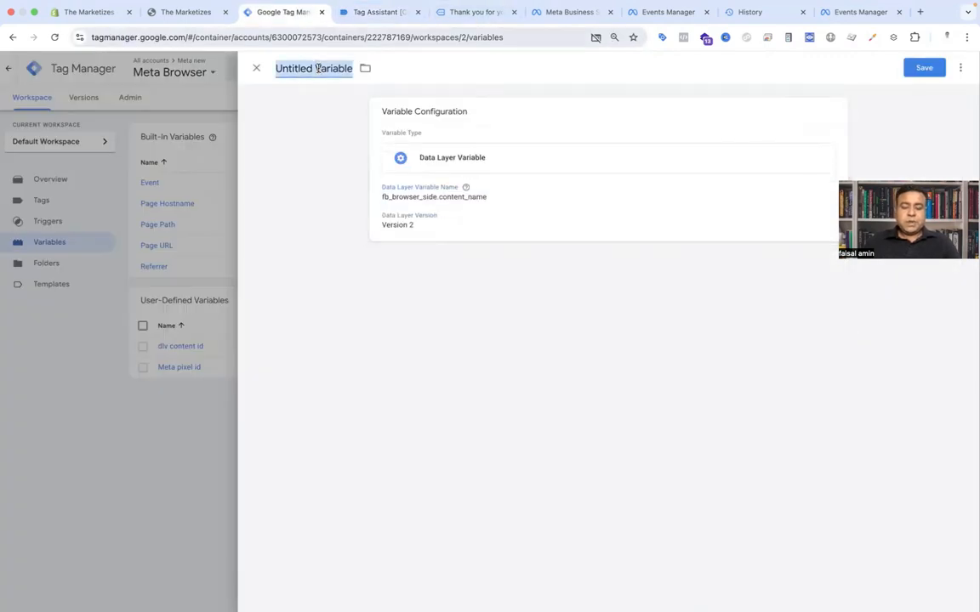
type("dlv content Name")
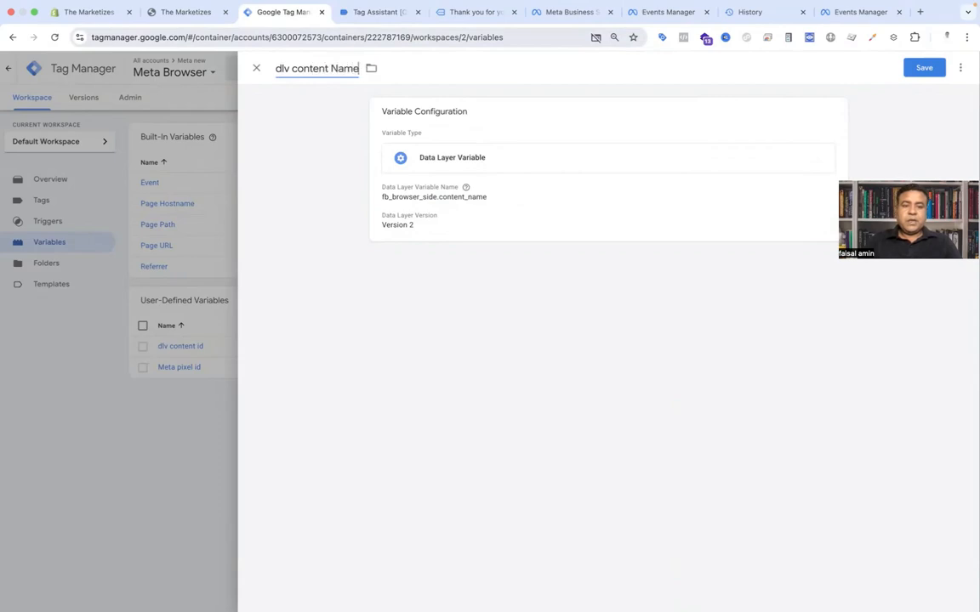
left_click(924, 67)
Step: Create a third Data Layer Variable with data layer variable name fb_browser_side.content_type, copying keys from Tag Assistant
left_click(824, 308)
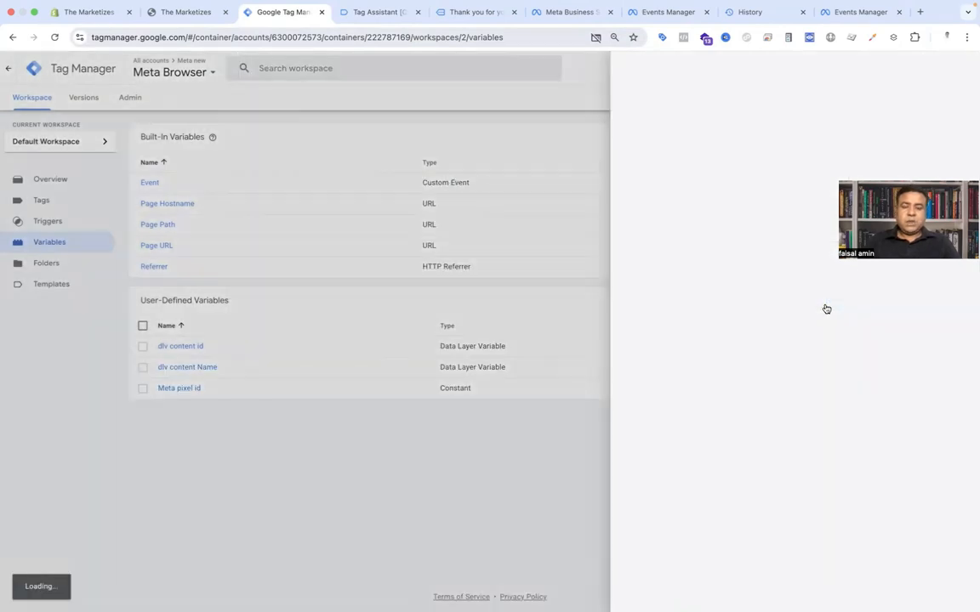
left_click(790, 141)
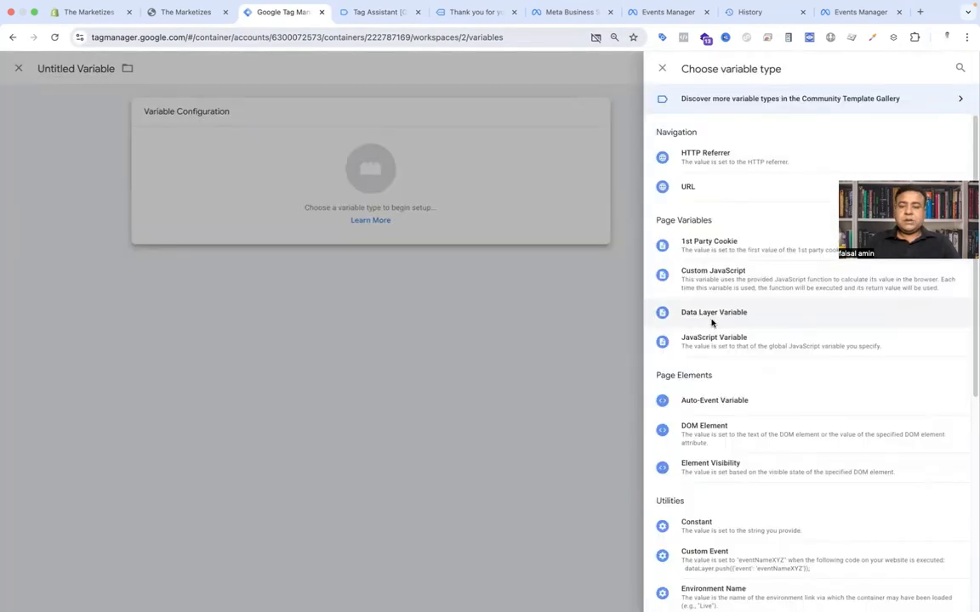
left_click(711, 319)
left_click(353, 11)
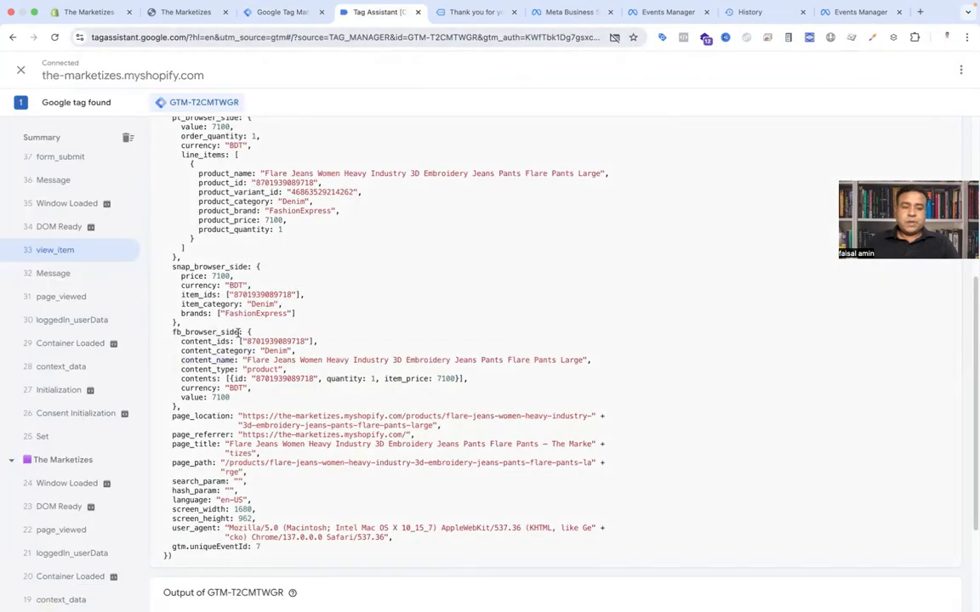
double_click(210, 335)
key("super+c")
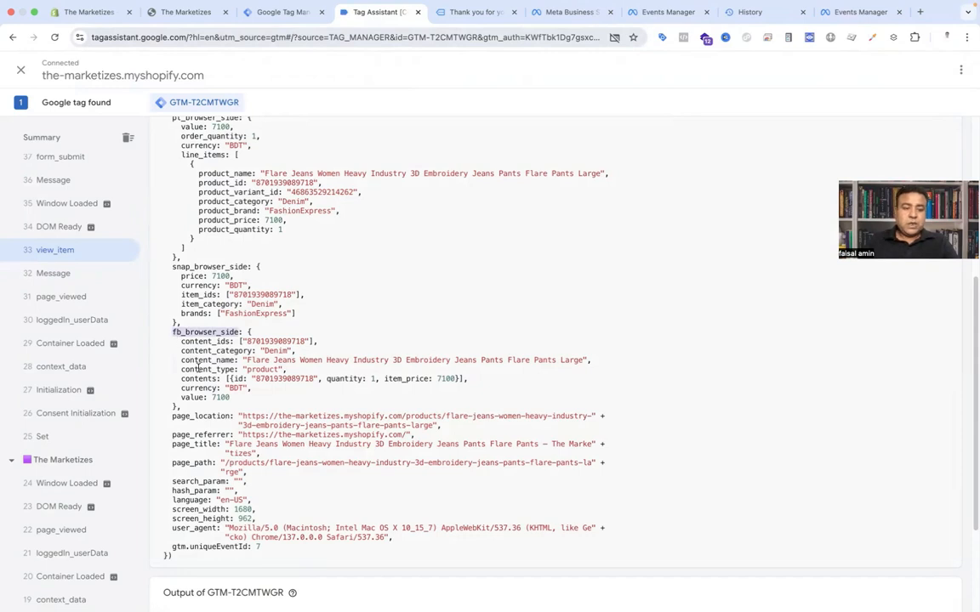
left_click(285, 13)
left_click(396, 216)
key("super+v")
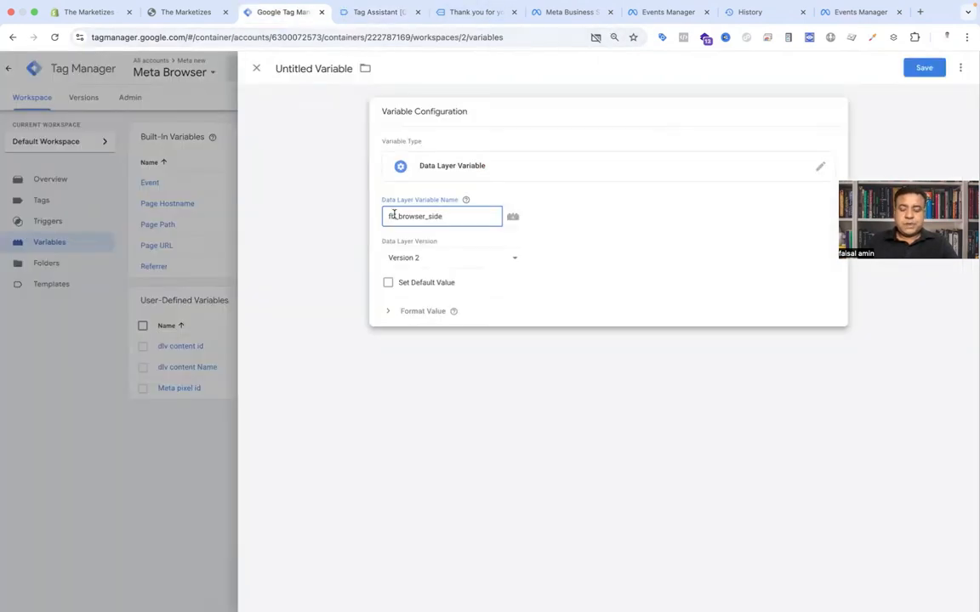
type(".content_type")
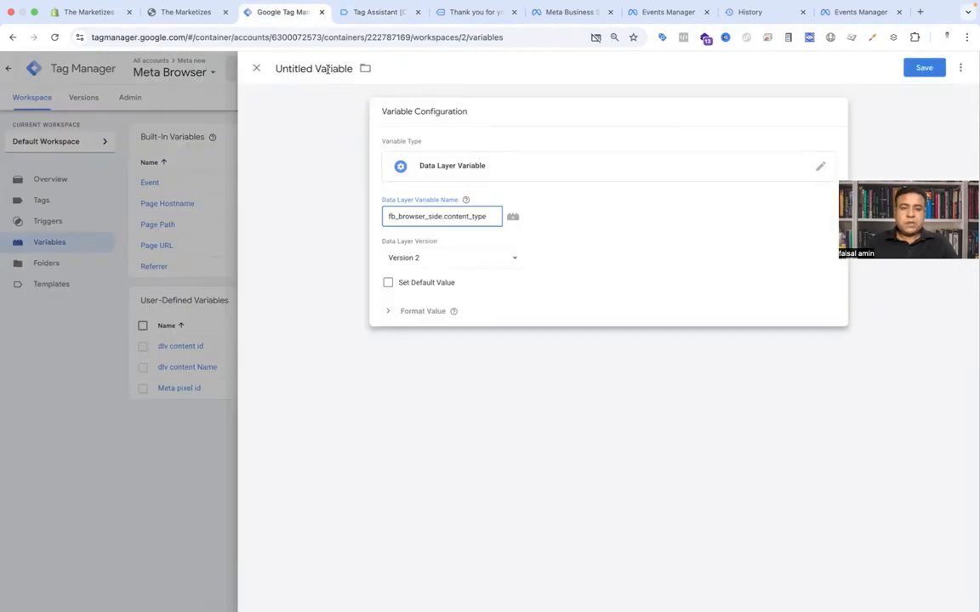
Step: Name the variable Dlv Content type and save it
left_click(293, 68)
type("Dlv")
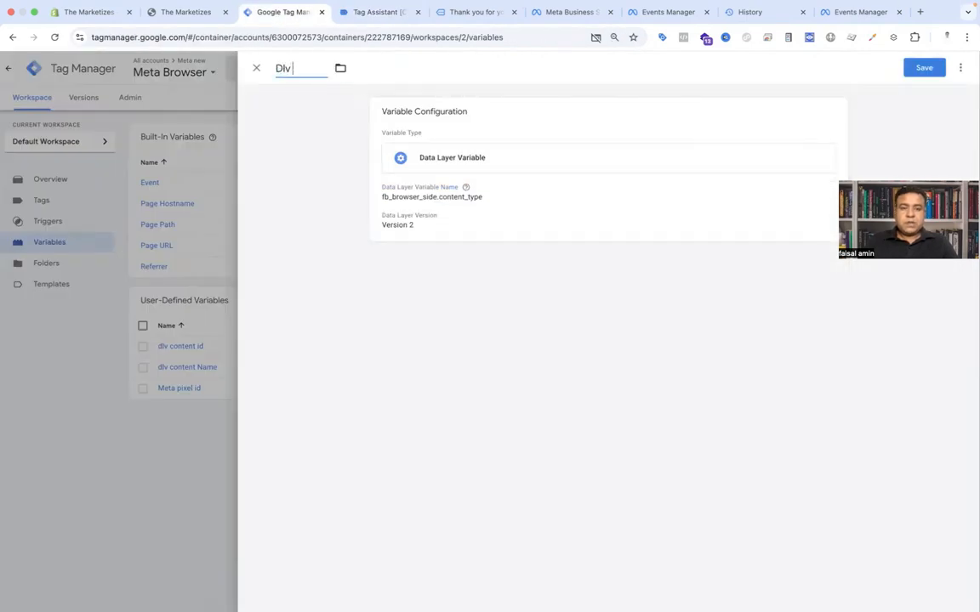
type(" Content type")
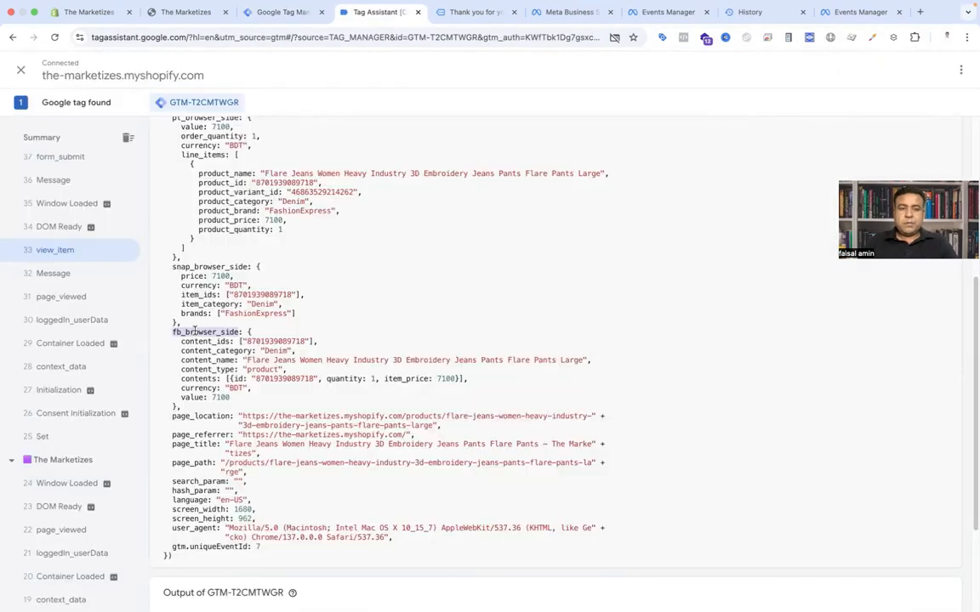
left_click(285, 13)
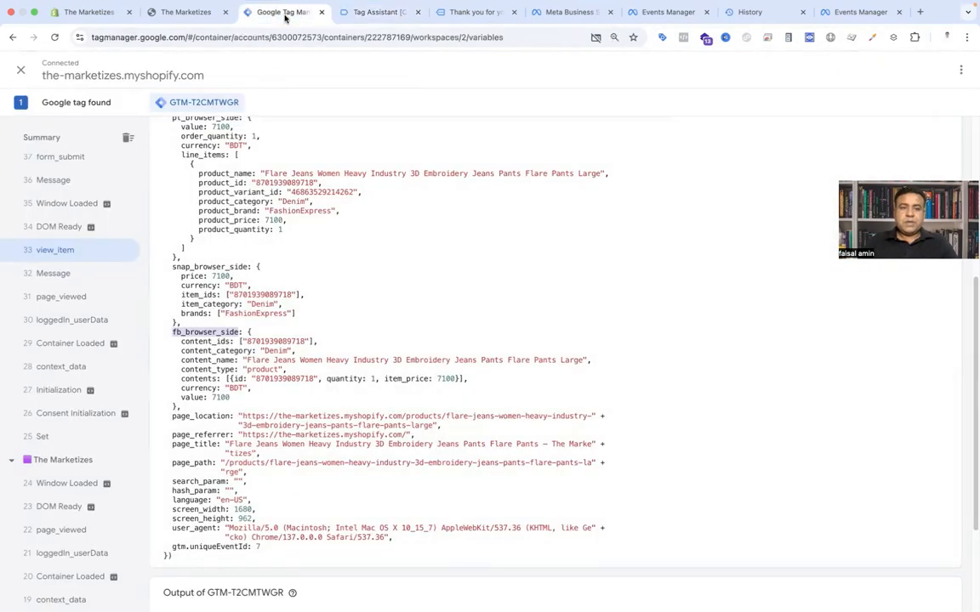
Step: Create a new Data Layer Variable with data layer variable name fb_browser_side.currency
left_click(820, 301)
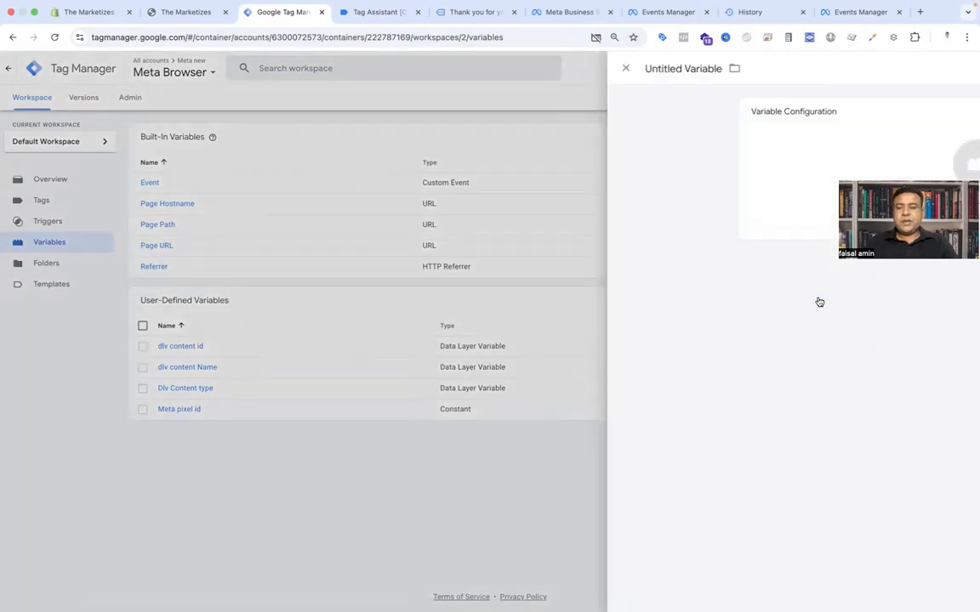
left_click(599, 170)
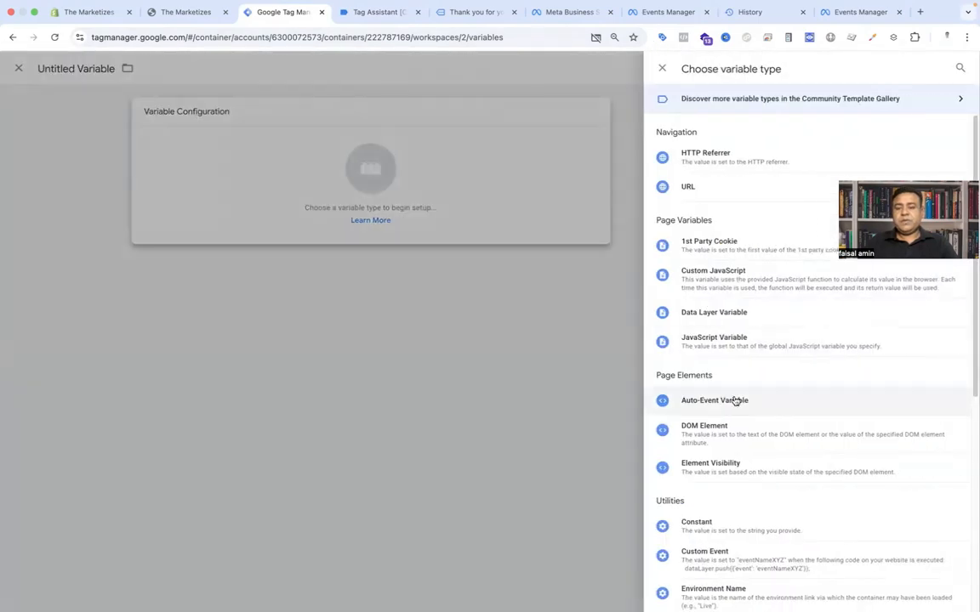
left_click(737, 312)
left_click(399, 218)
key("ctrl+v")
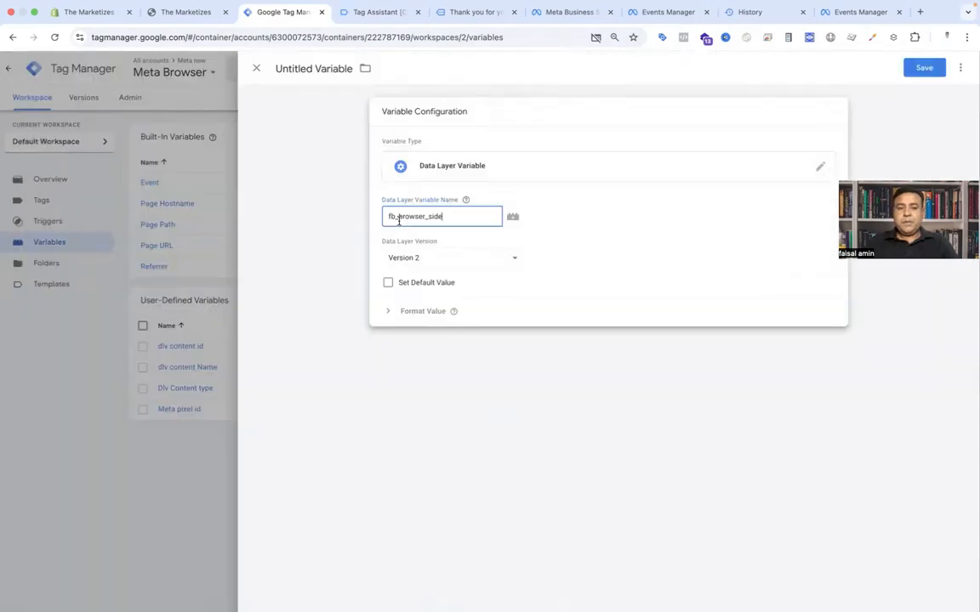
type(".")
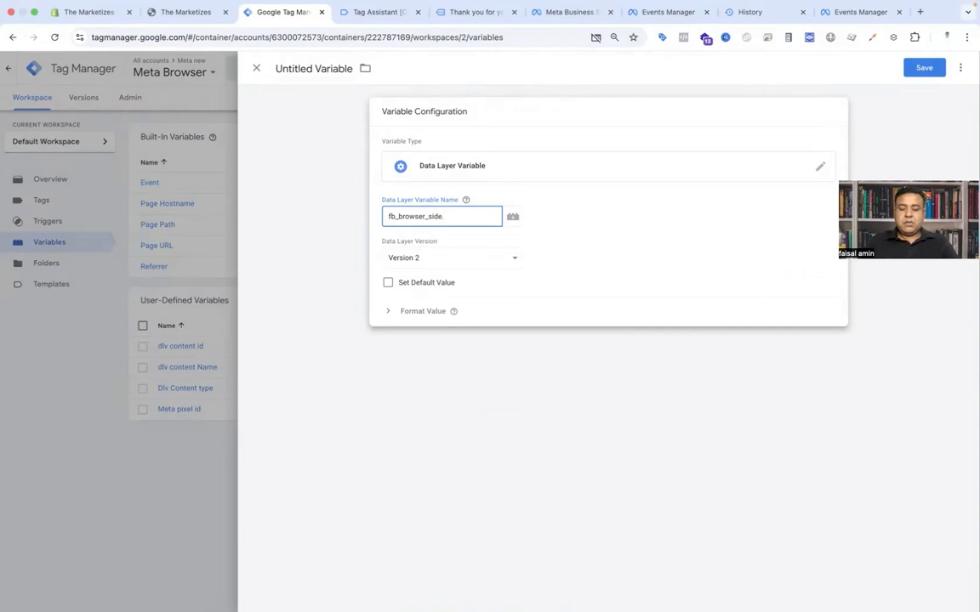
type("currency")
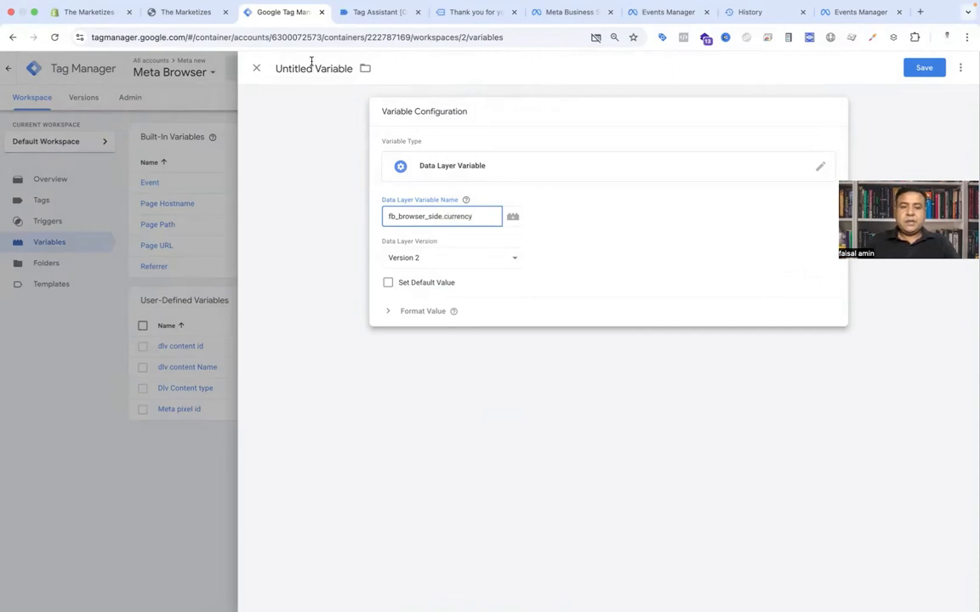
Step: Name the variable dlv currency and save it
left_click(312, 65)
type("dlv currency")
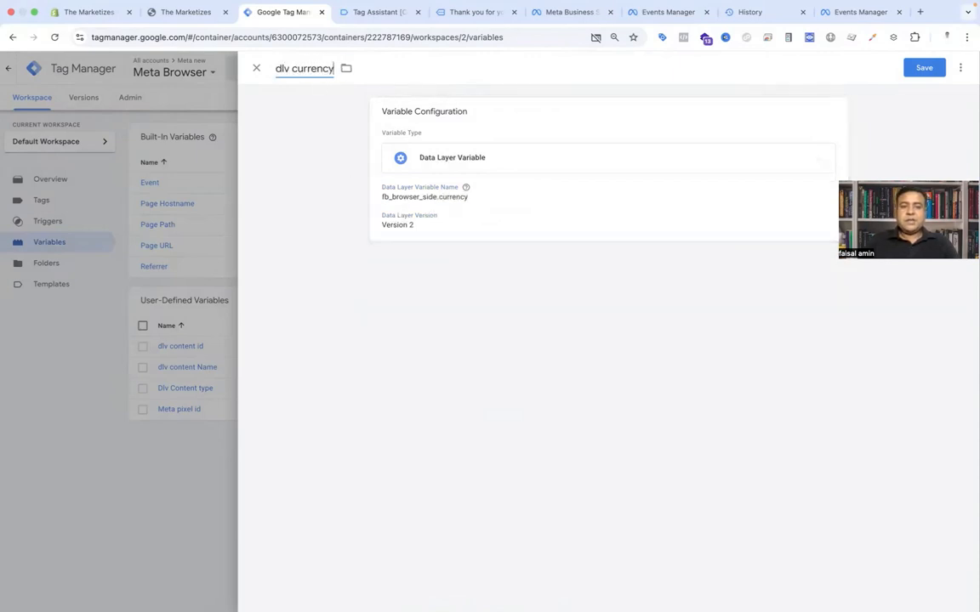
left_click(924, 68)
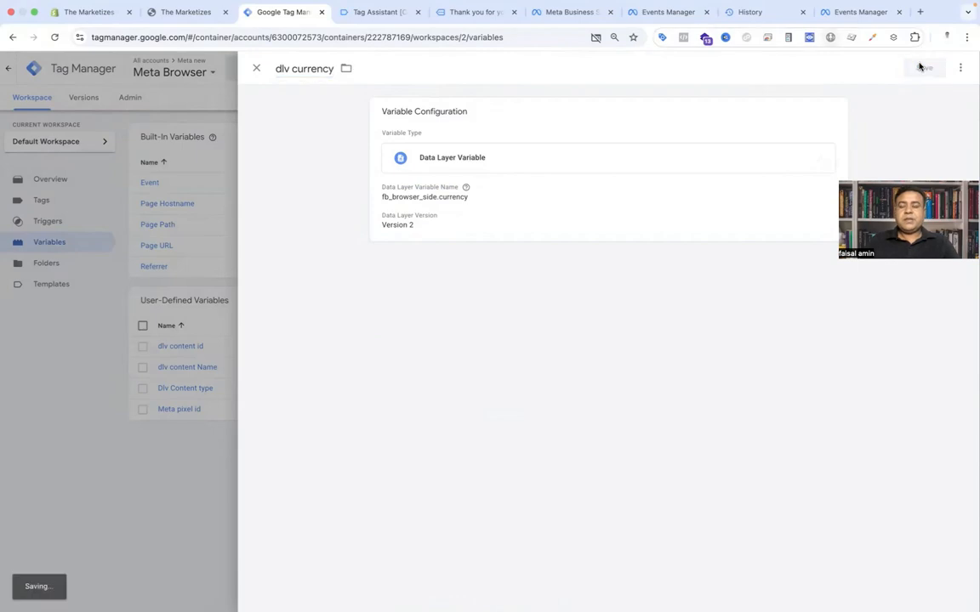
Step: Create another Data Layer Variable with data layer variable name fb_browser_side.value
left_click(365, 12)
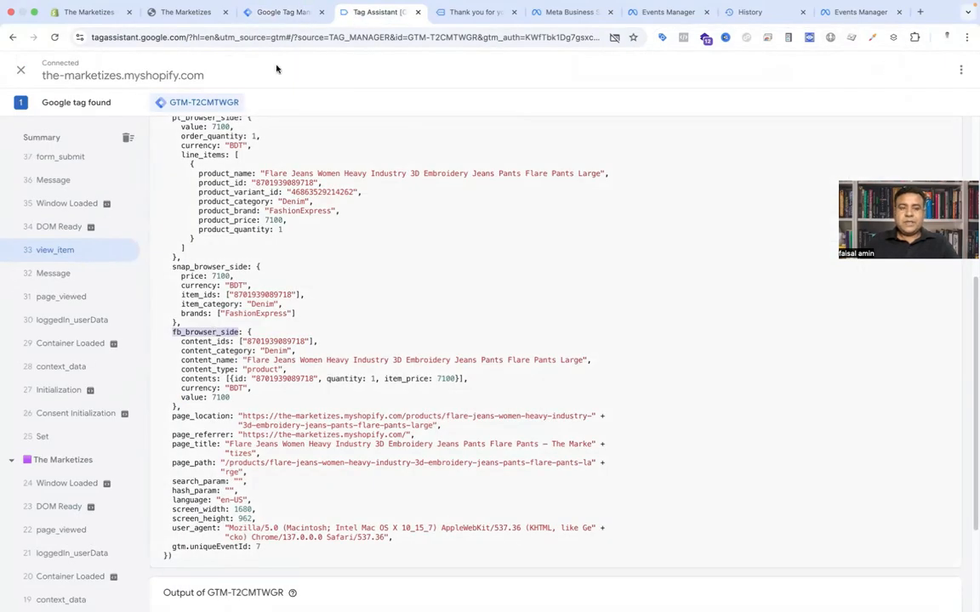
left_click(276, 12)
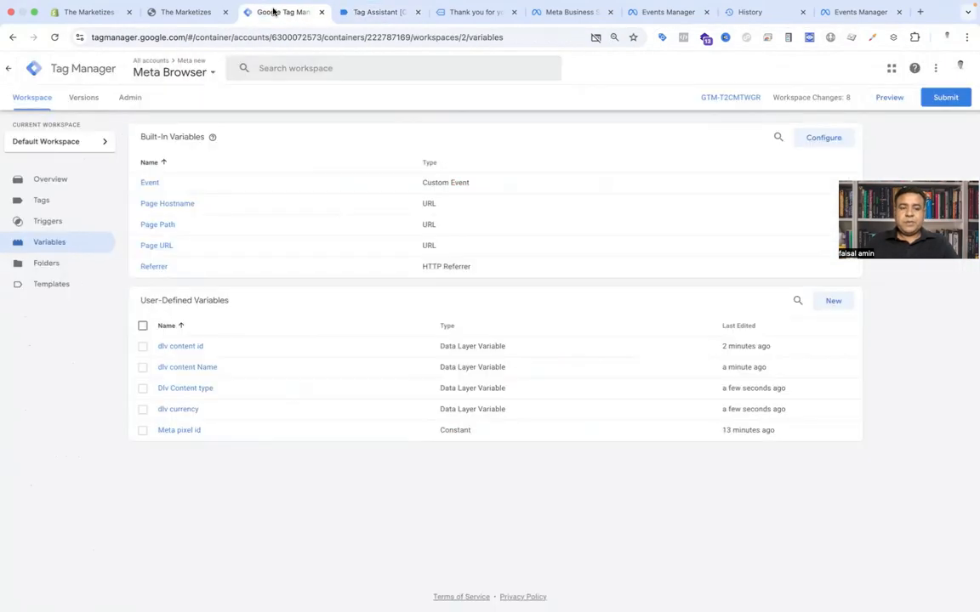
left_click(829, 304)
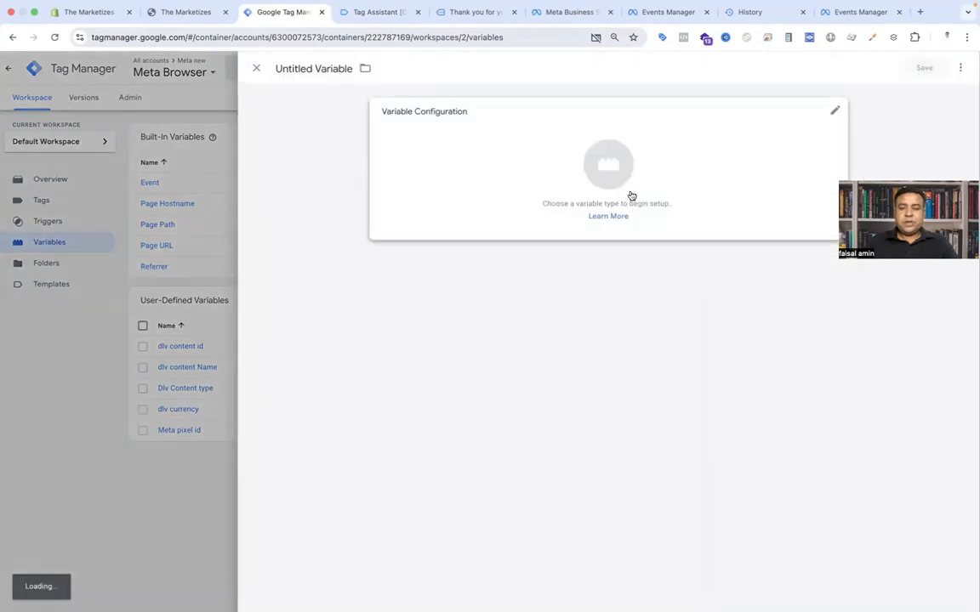
left_click(606, 161)
left_click(712, 313)
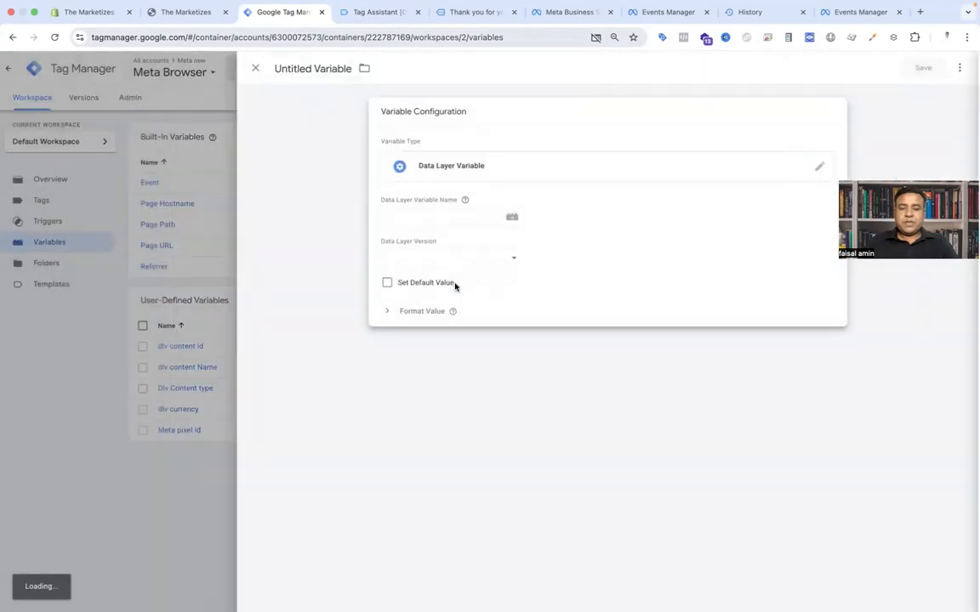
left_click(424, 218)
key("ctrl+v")
type(".valu")
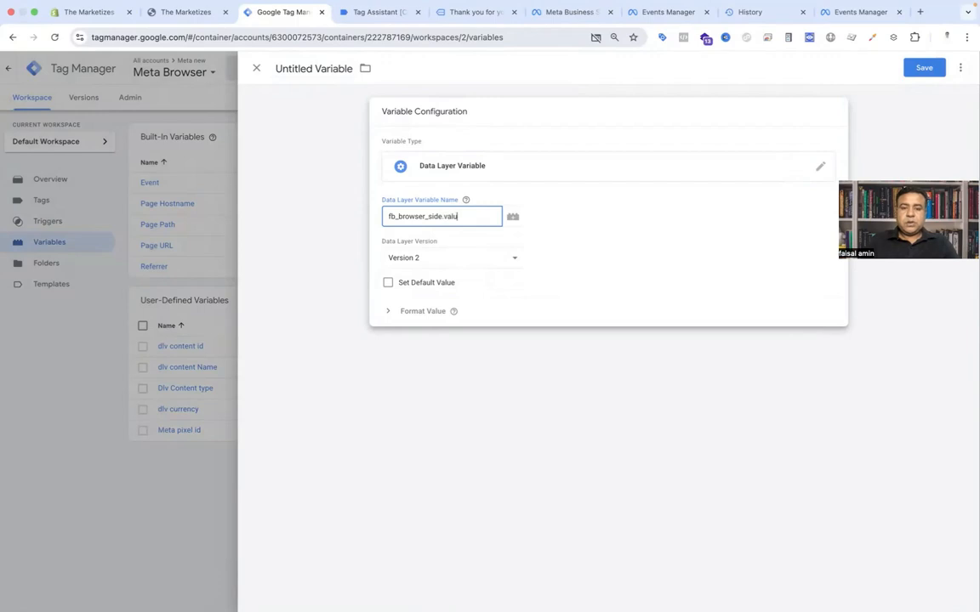
Step: Name the variable dlv value and save it
left_click(314, 69)
type("dlv ")
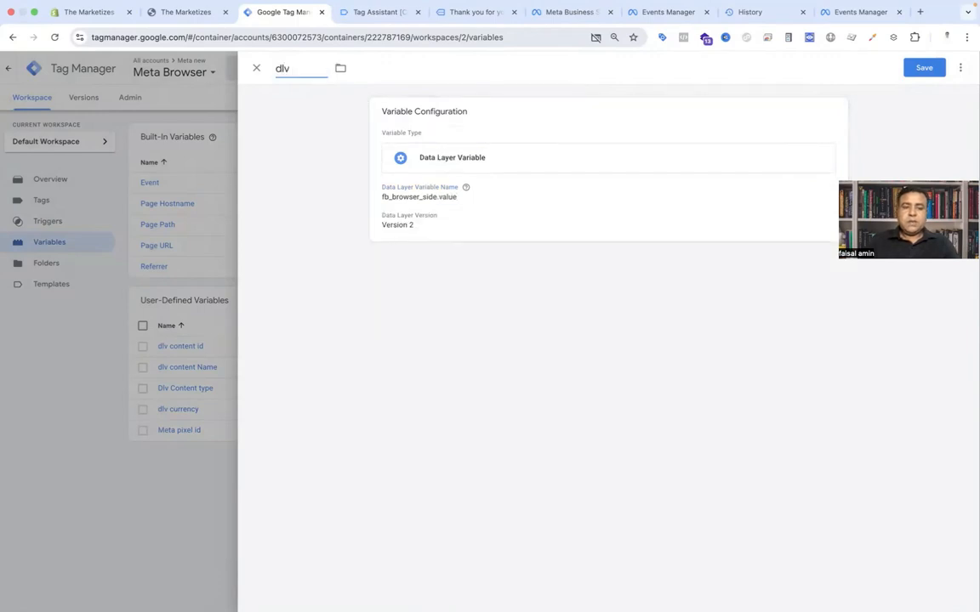
type("value")
left_click(925, 68)
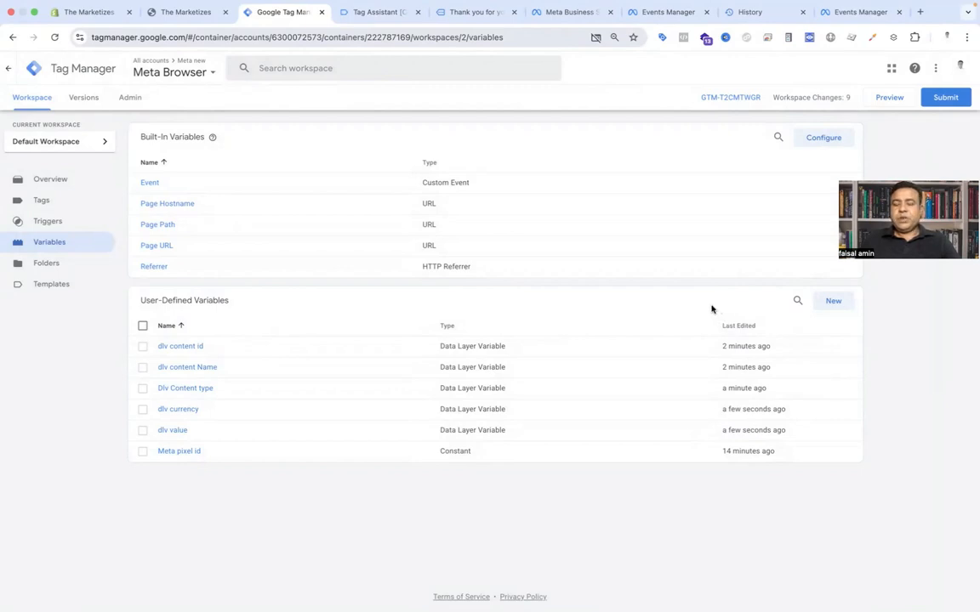
Step: Create a new Facebook Pixel tag and set its pixel ID to the {{Meta pixel id}} variable
left_click(71, 209)
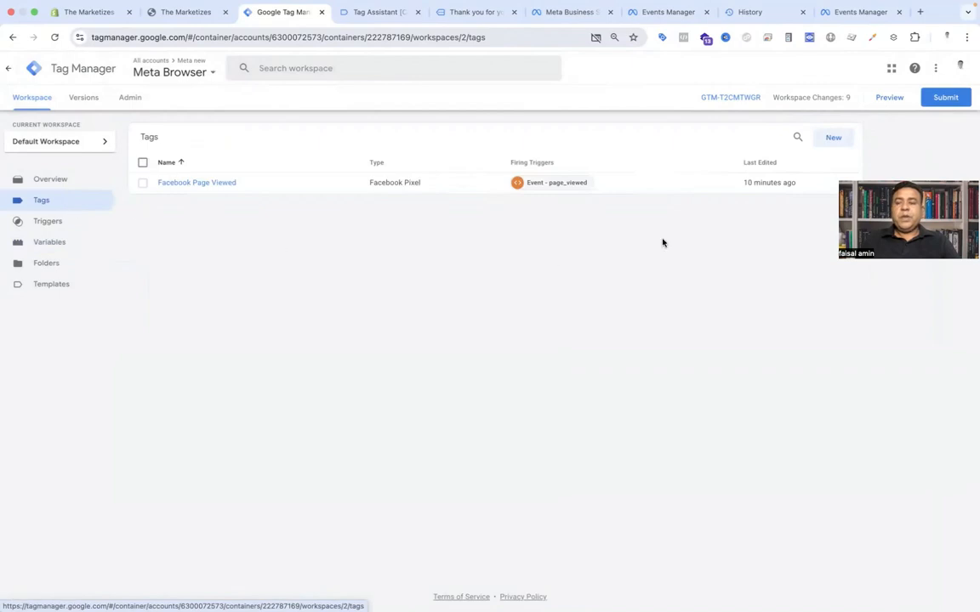
left_click(833, 140)
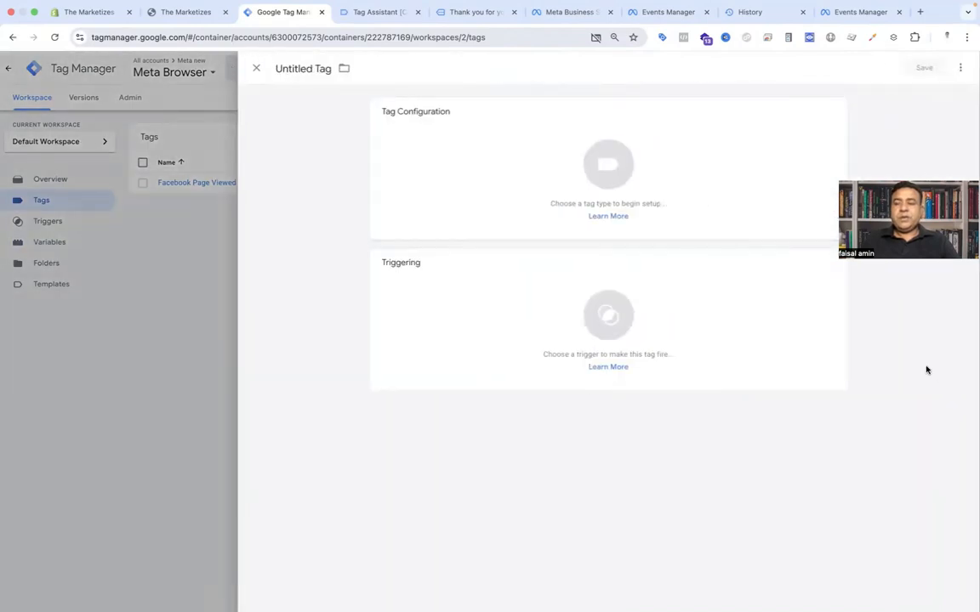
left_click(593, 165)
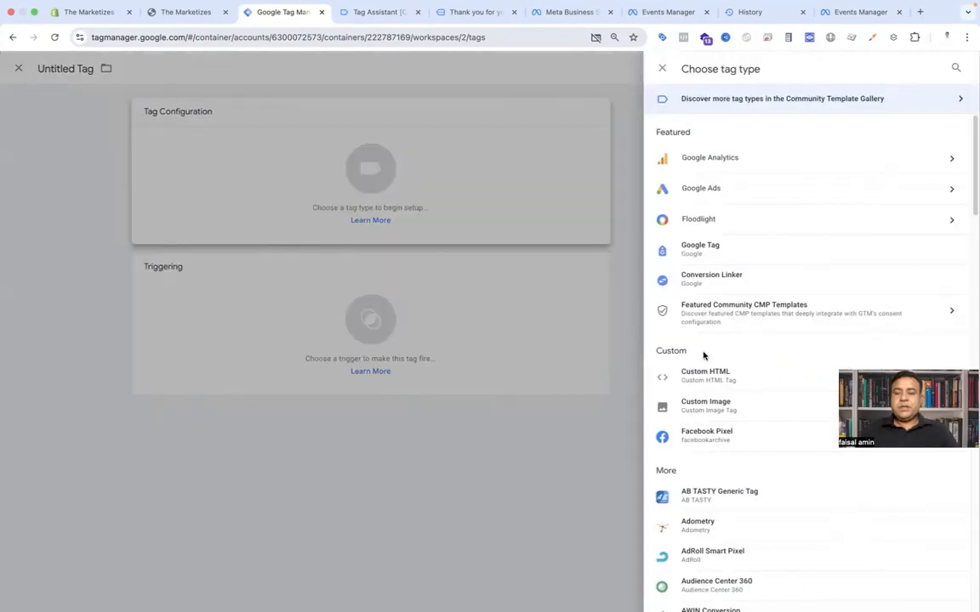
left_click(700, 435)
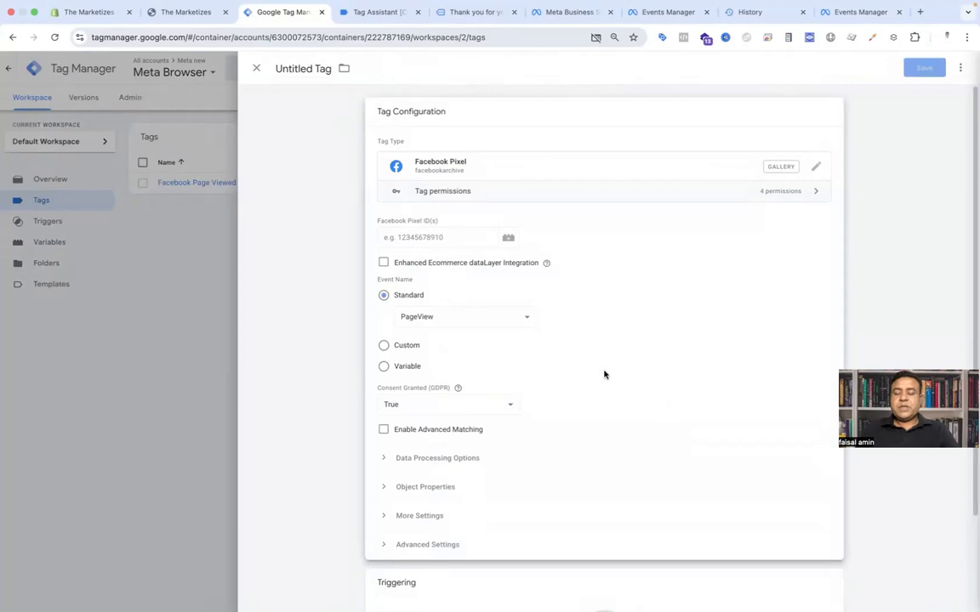
left_click(429, 237)
type("{{")
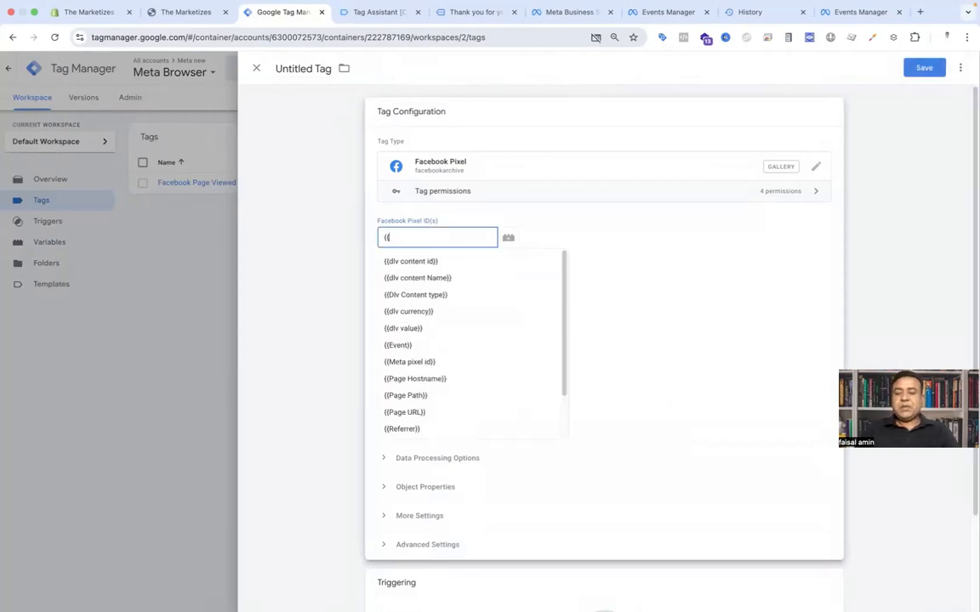
type("pix")
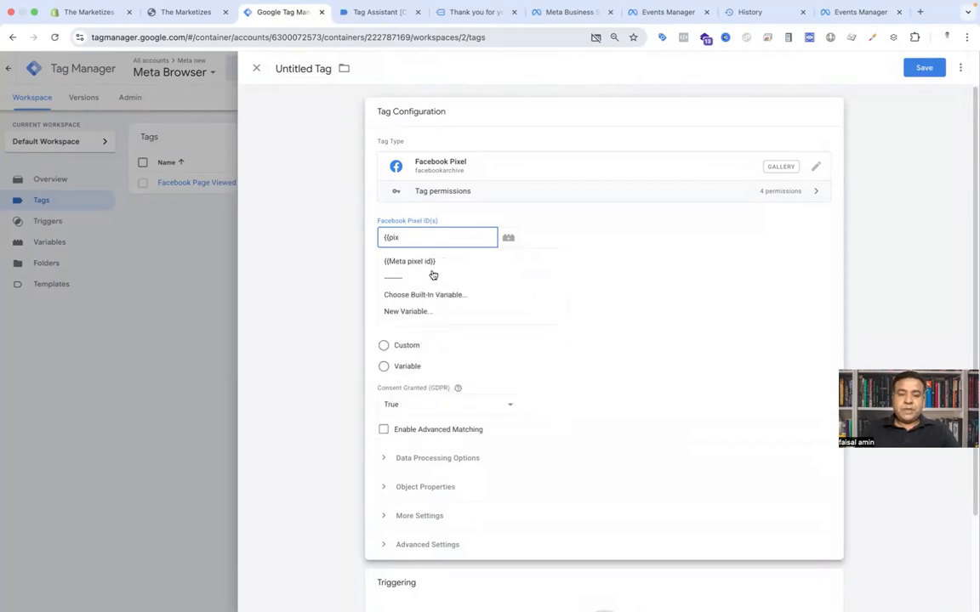
left_click(430, 263)
Step: Set the tag's standard event to ViewContent and open the Object Properties section
left_click(440, 318)
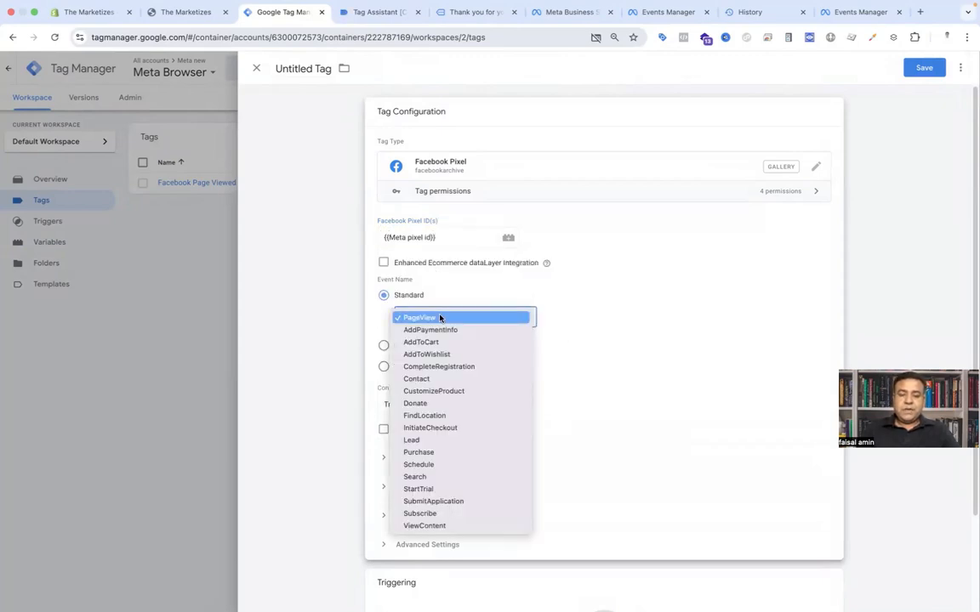
left_click(444, 524)
scroll(378, 371, "down", 2)
left_click(381, 379)
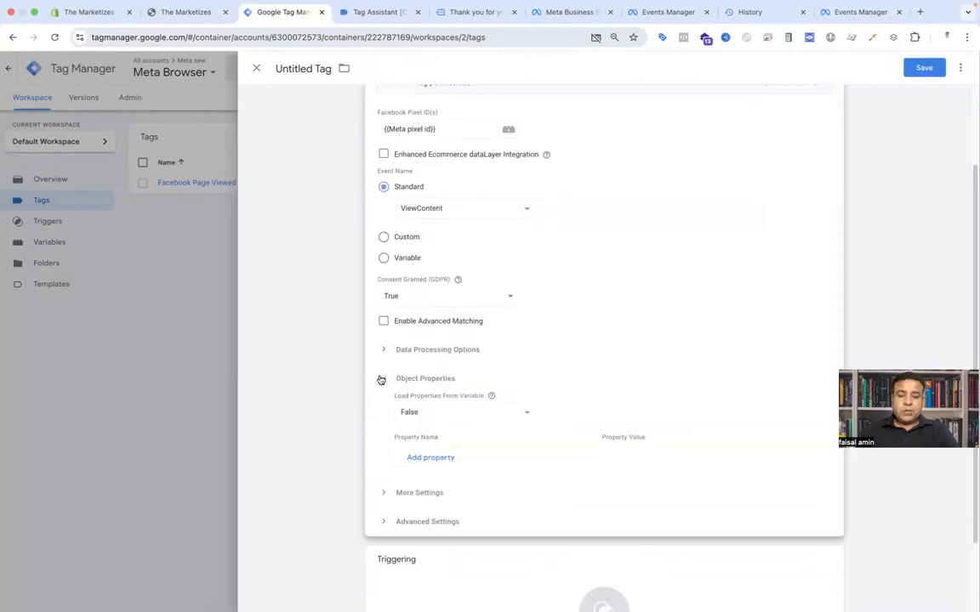
Step: Add four empty object property rows to the tag
scroll(538, 365, "down", 2)
left_click(445, 365)
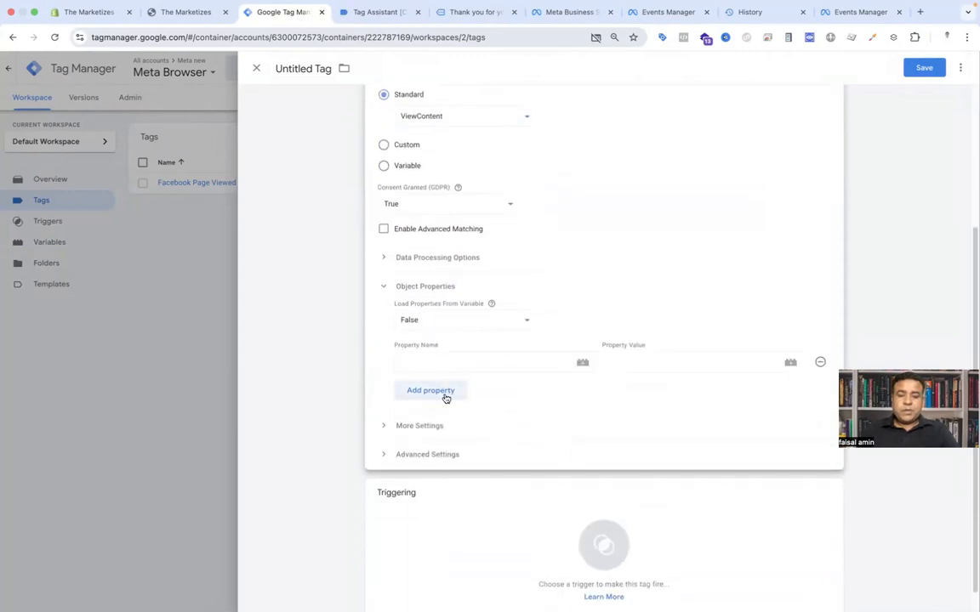
left_click(445, 396)
left_click(439, 415)
left_click(439, 439)
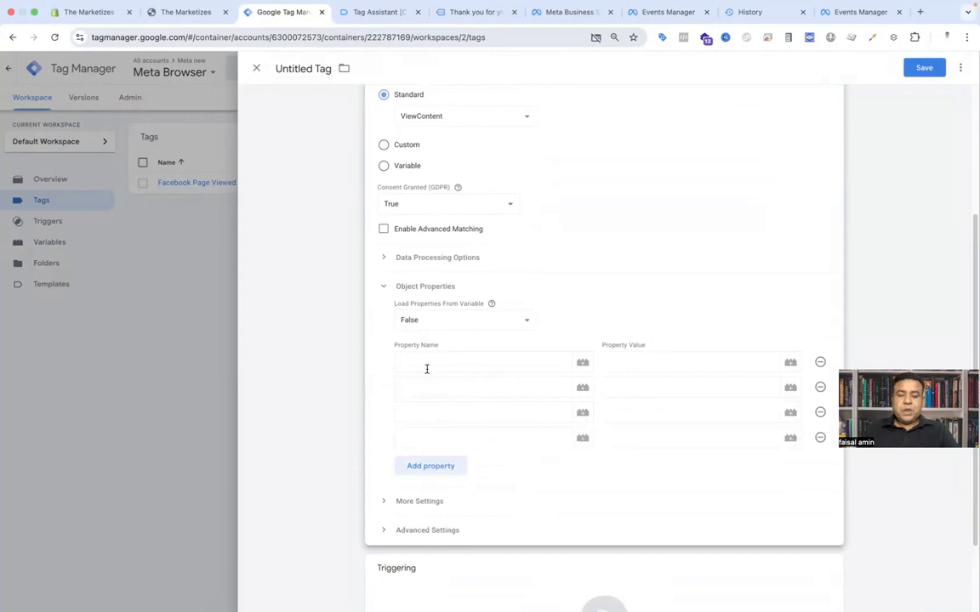
Step: Enter content_id and content_name as the first two property names
left_click(426, 364)
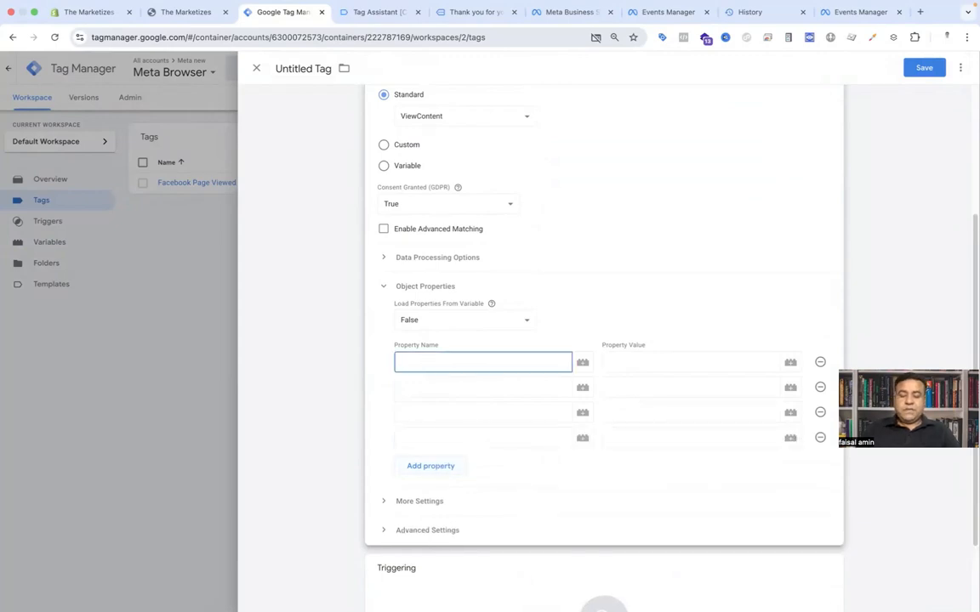
type("content")
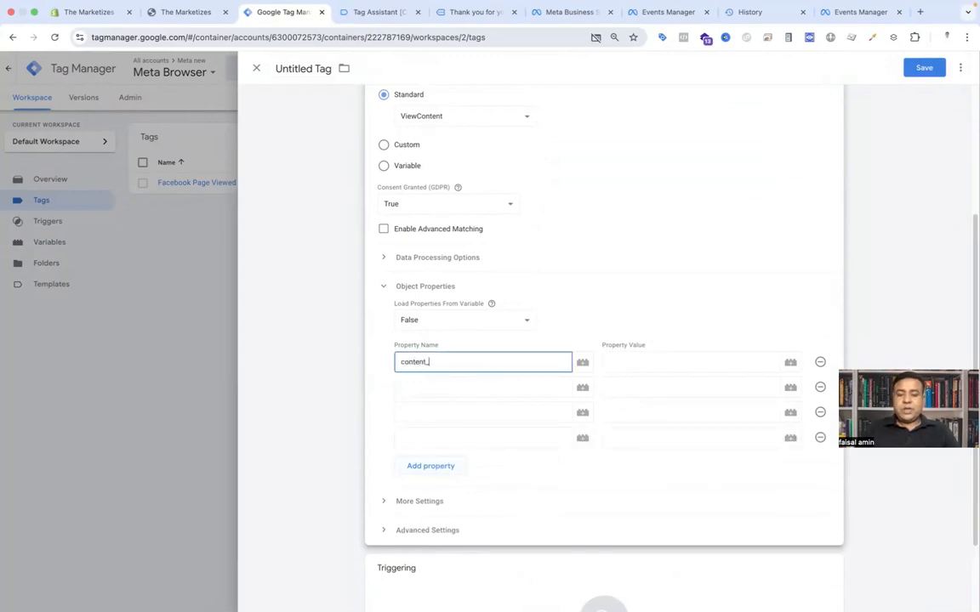
type("_id")
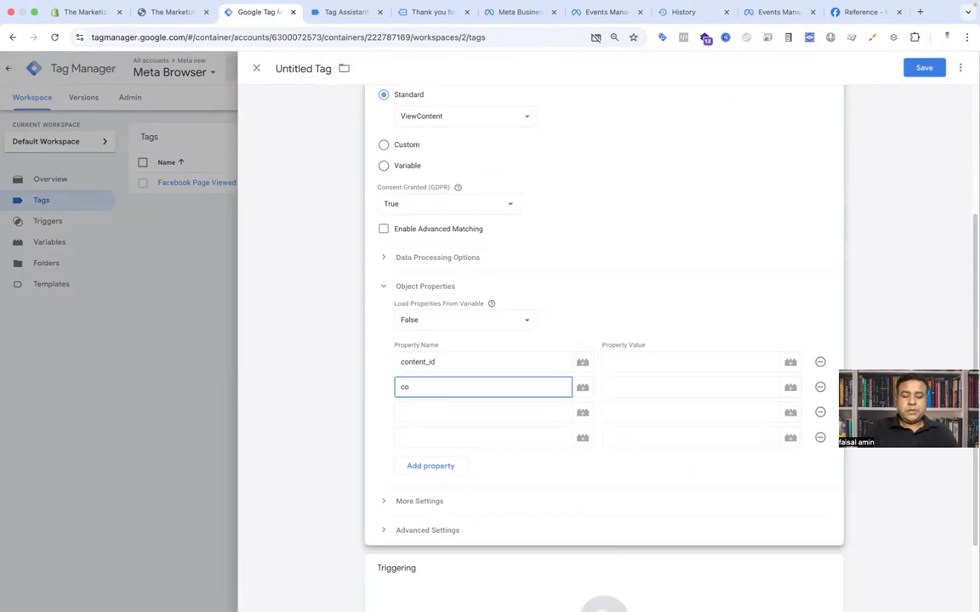
type("tent_")
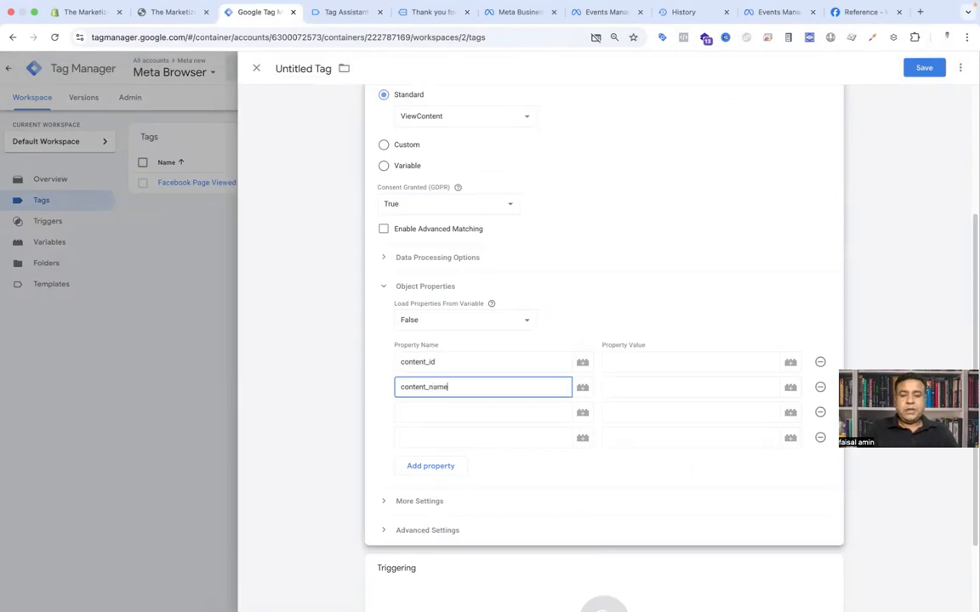
type("name")
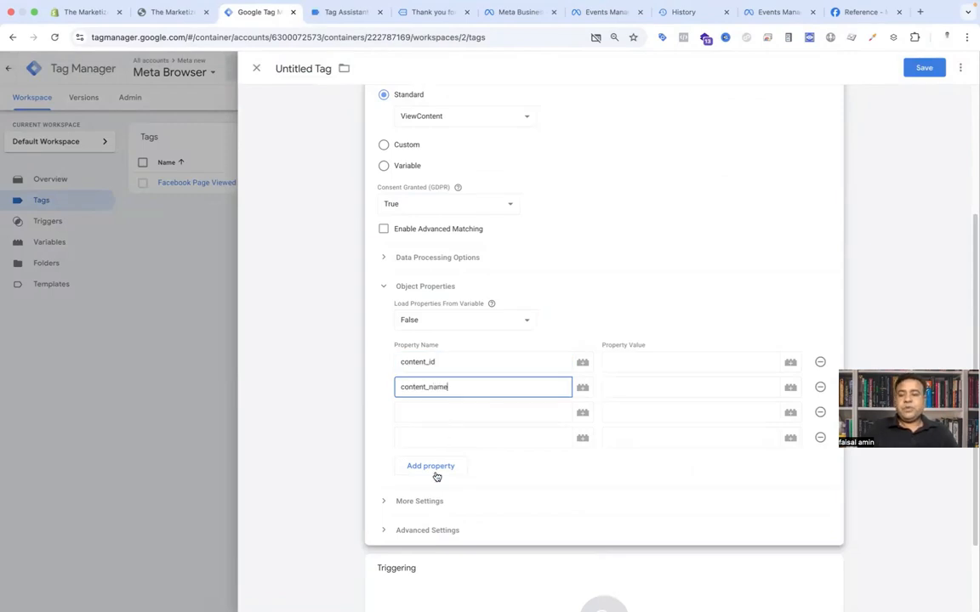
Step: Check the Meta Pixel reference for the parameters of the ViewContent event
left_click(863, 12)
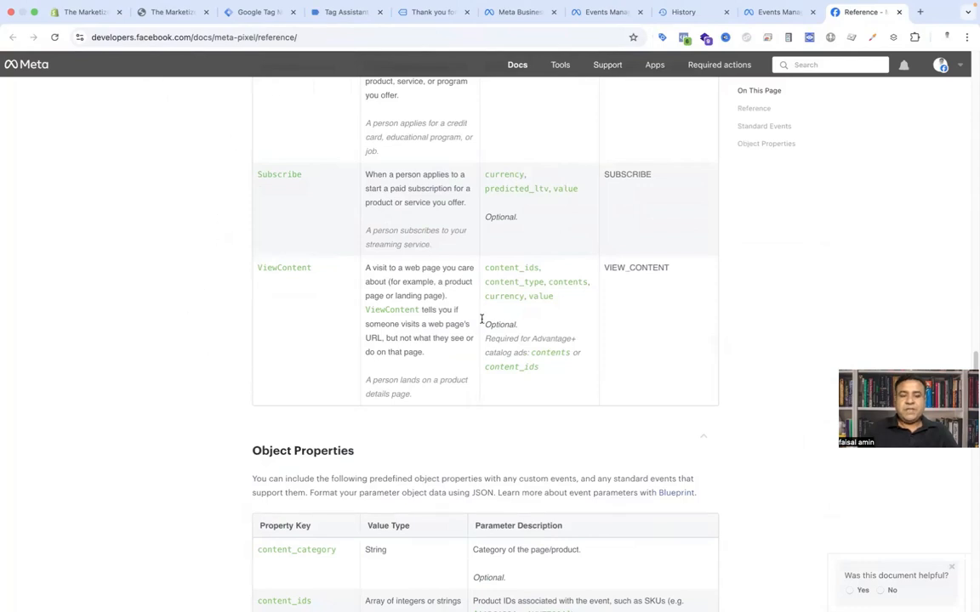
left_click_drag(490, 267, 528, 300)
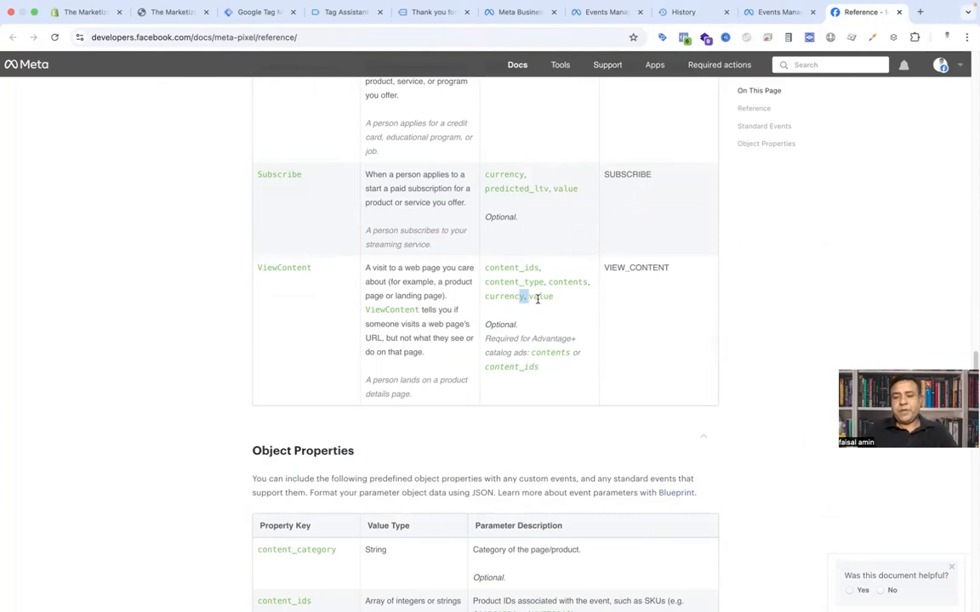
left_click(263, 14)
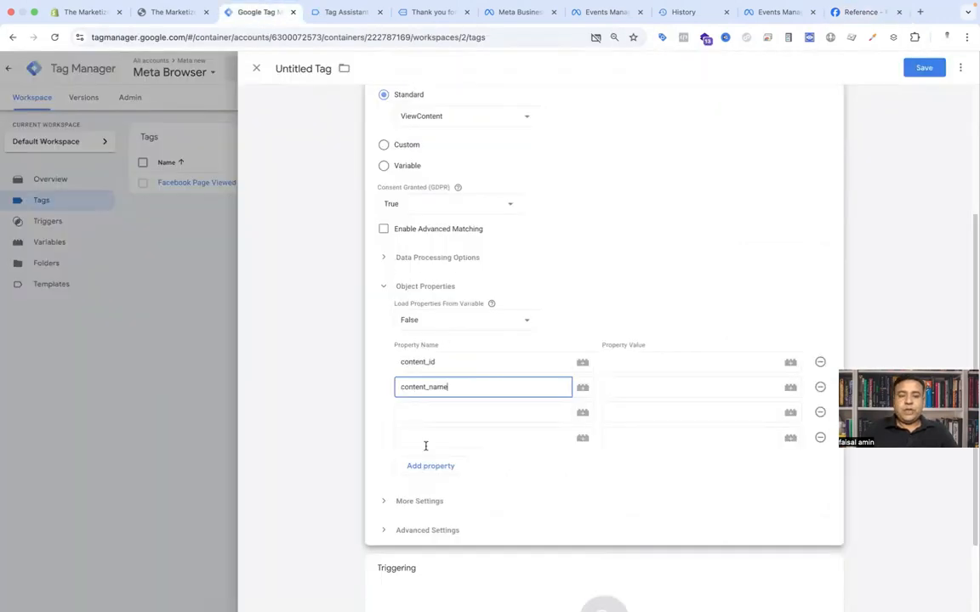
Step: Enter content_category as the third property name
left_click(434, 411)
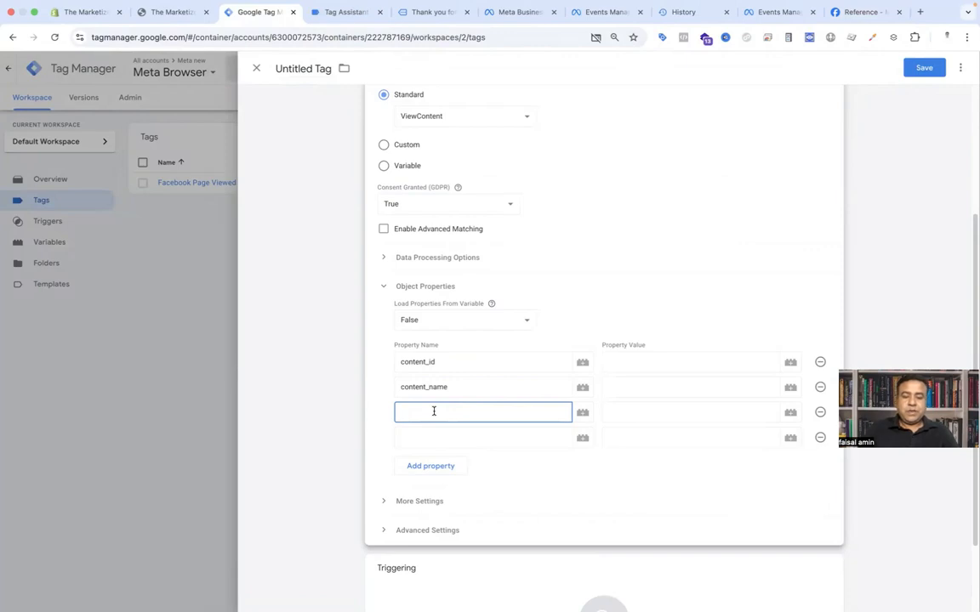
type("content_c")
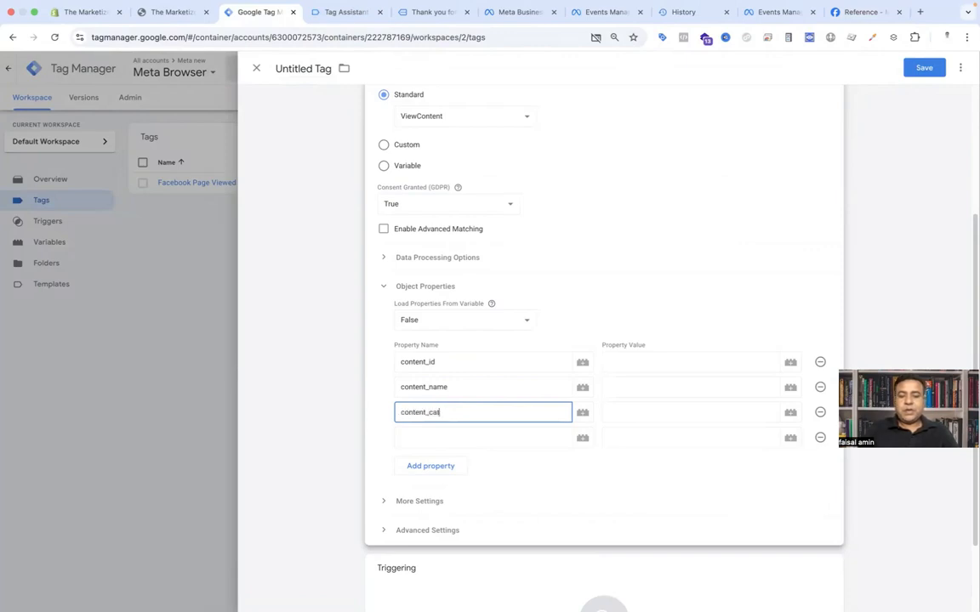
type("ategory")
left_click(432, 435)
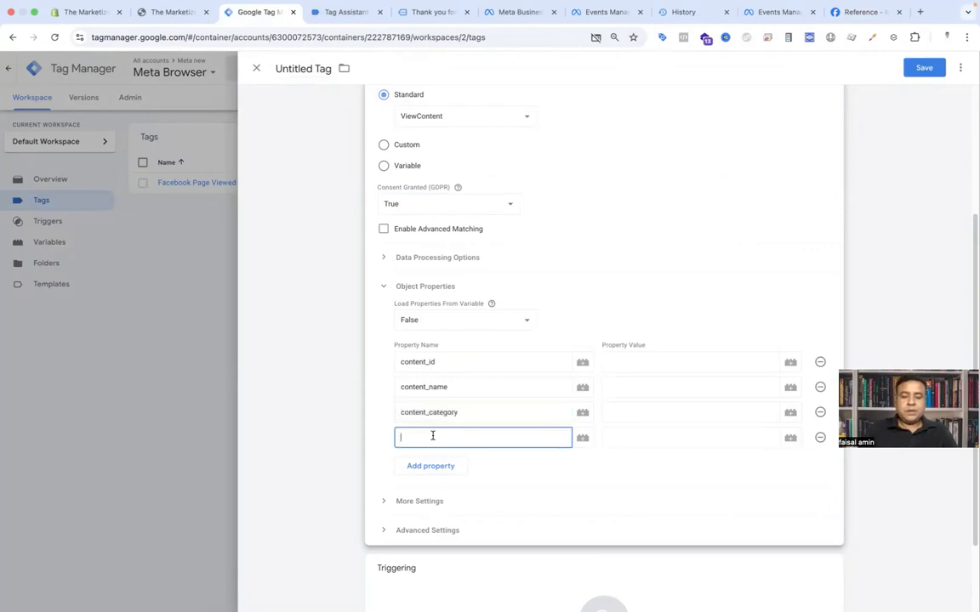
Step: Enter value, currency and contents as the remaining property names, adding a row for each
type("value")
left_click(430, 466)
type("currency")
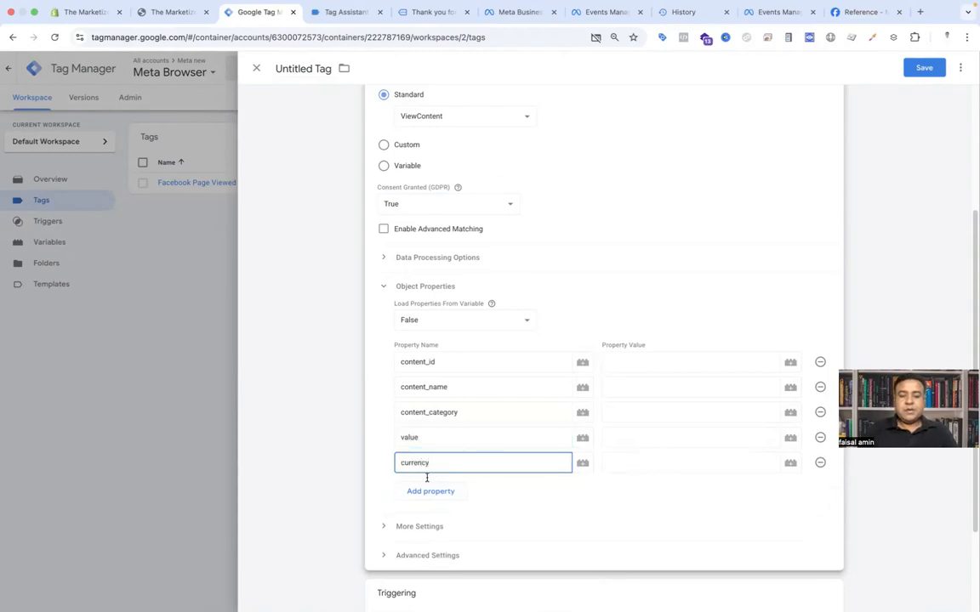
left_click(430, 491)
type("contents")
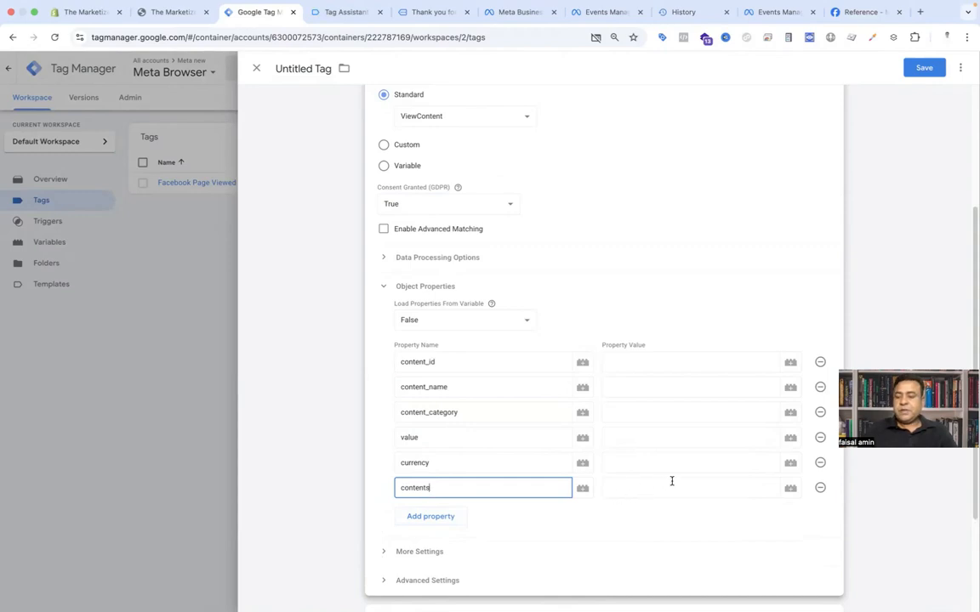
Step: Set the content_id and content_name property values to the {{dlv content id}} and {{dlv content Name}} variables
left_click(645, 365)
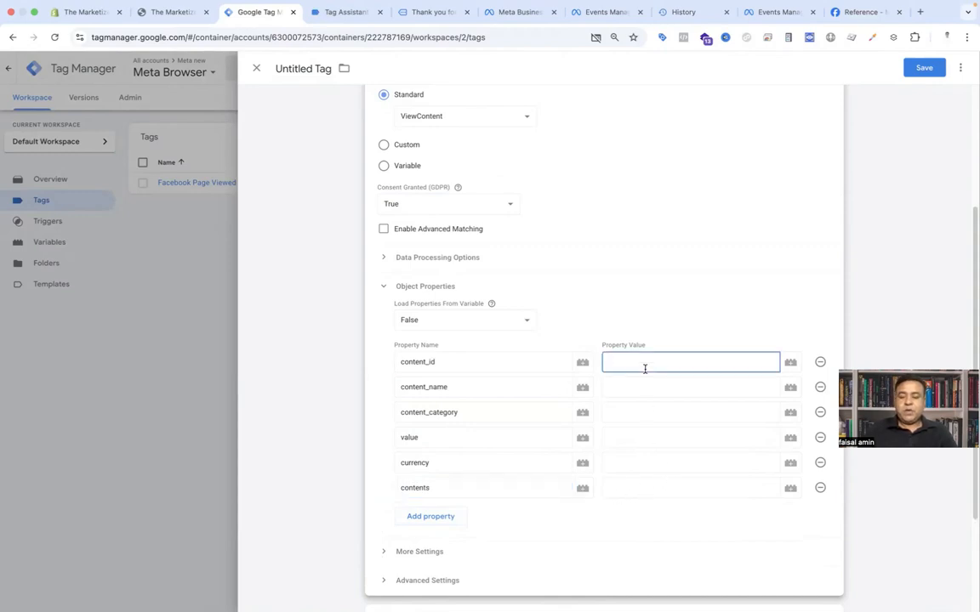
type("{{")
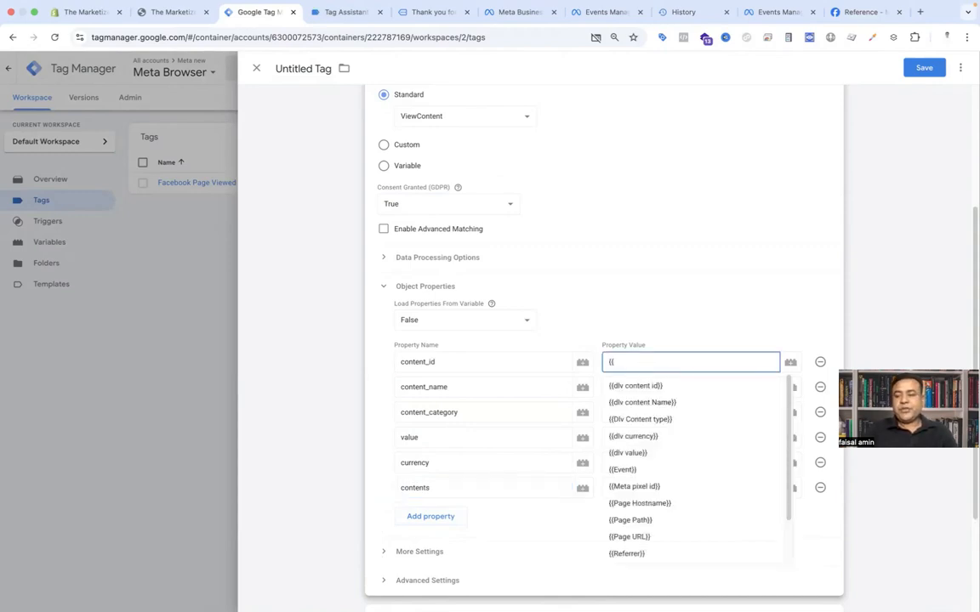
type("cont")
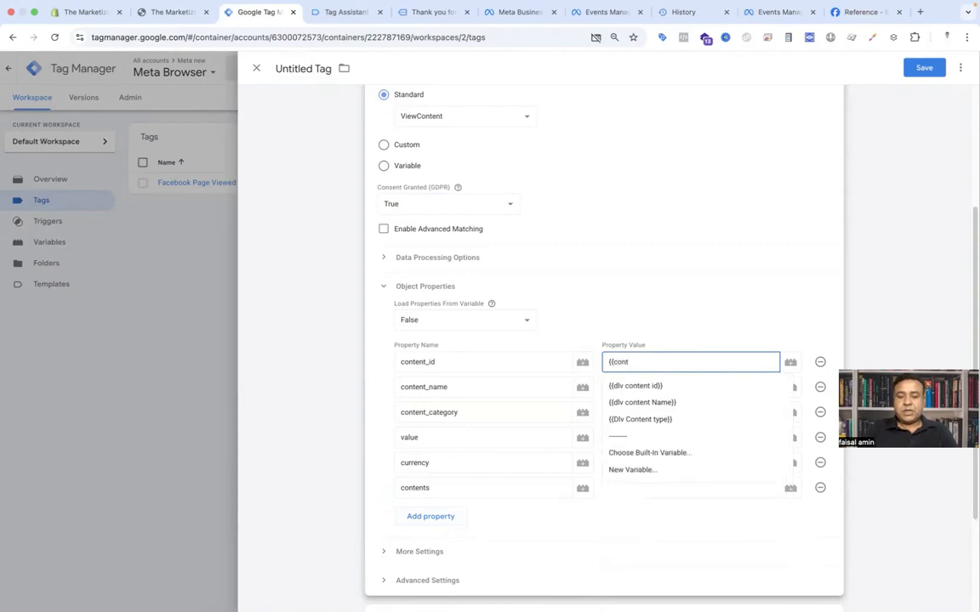
left_click(660, 386)
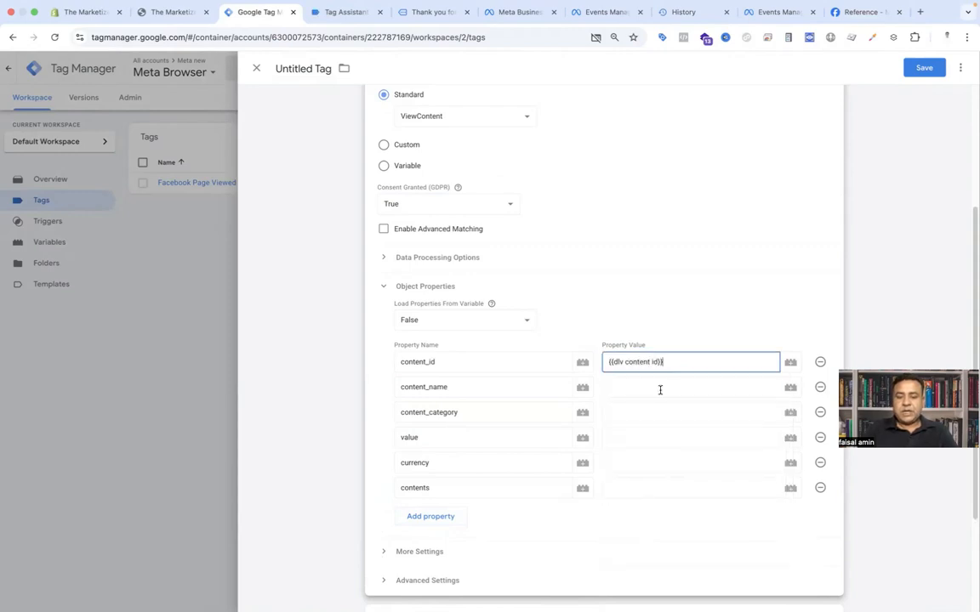
left_click(660, 390)
type("{{conte")
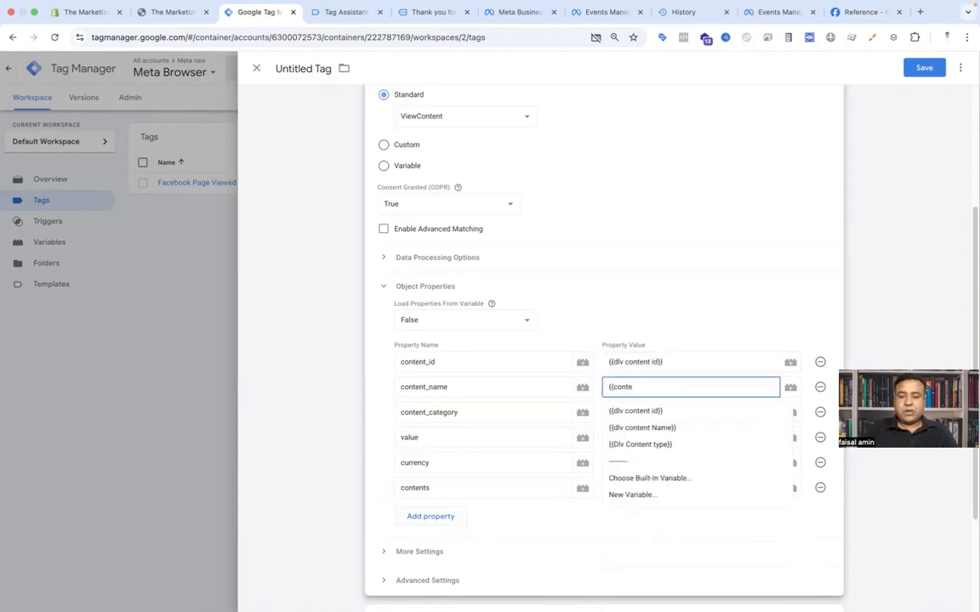
left_click(660, 427)
Step: Set content_category, value and currency to {{Dlv Content type}}, {{dlv value}} and {{dlv currency}} respectively
left_click(658, 414)
type("{{cont")
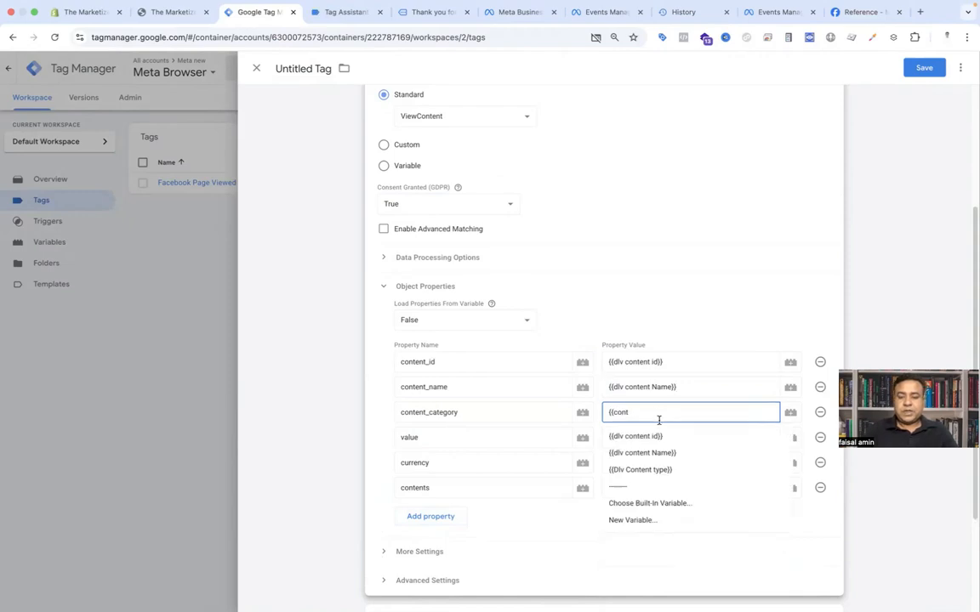
left_click(649, 469)
left_click(650, 433)
type("{{va")
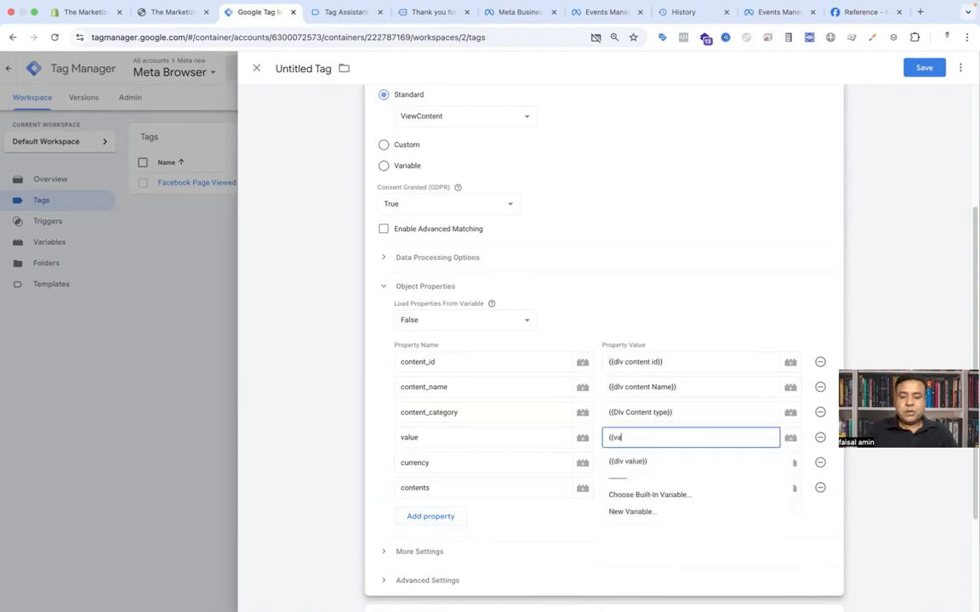
left_click(651, 461)
left_click(650, 465)
type("{{cu")
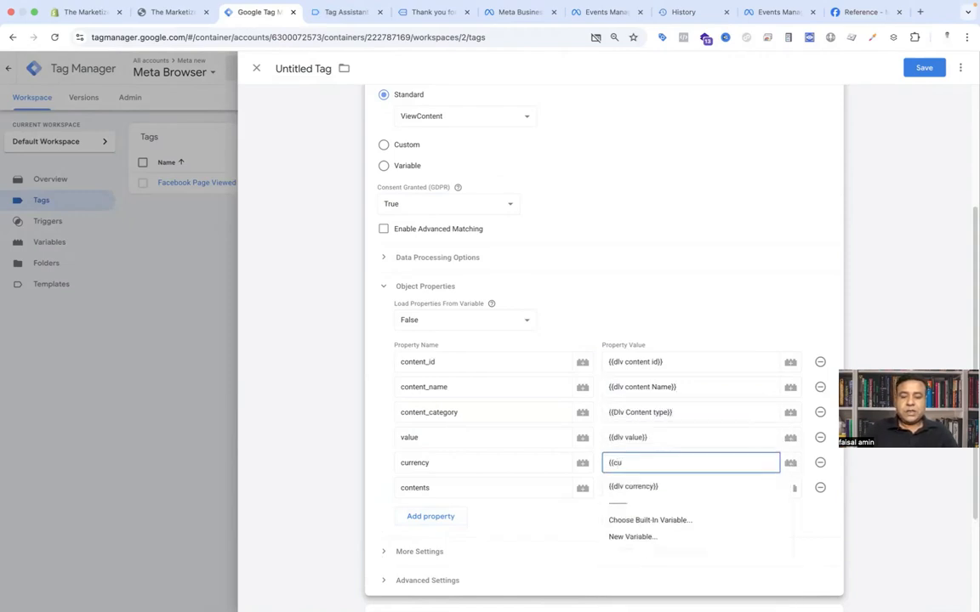
left_click(648, 486)
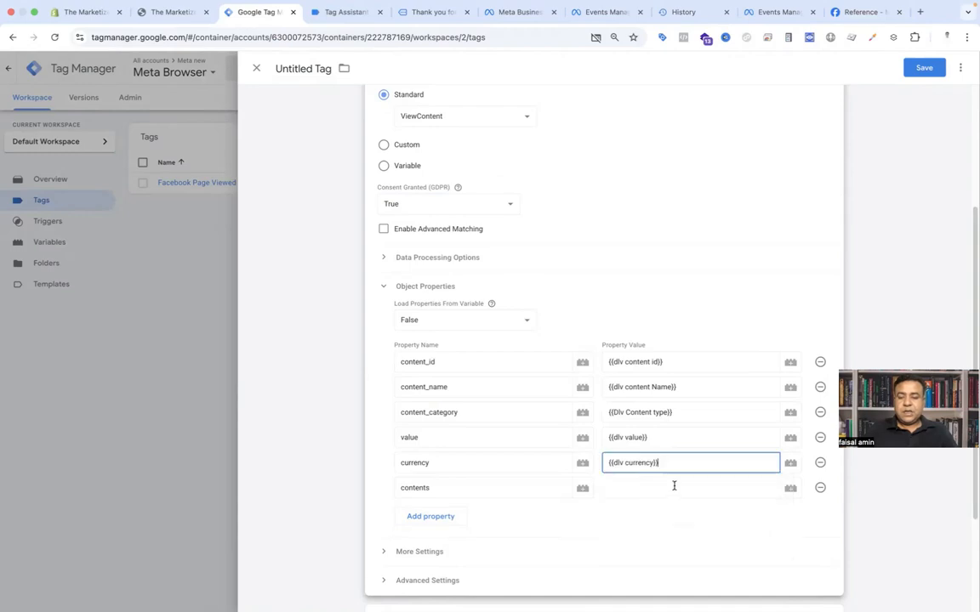
Step: Create a new Data Layer Variable for the contents value, entering fb_browser_side copied from the Tag Assistant data layer
left_click(791, 489)
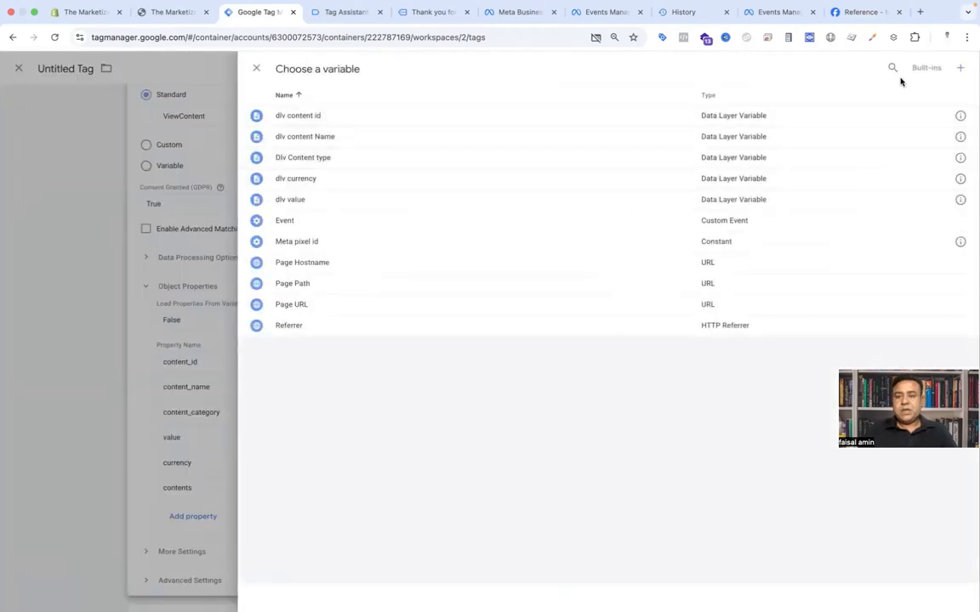
left_click(959, 68)
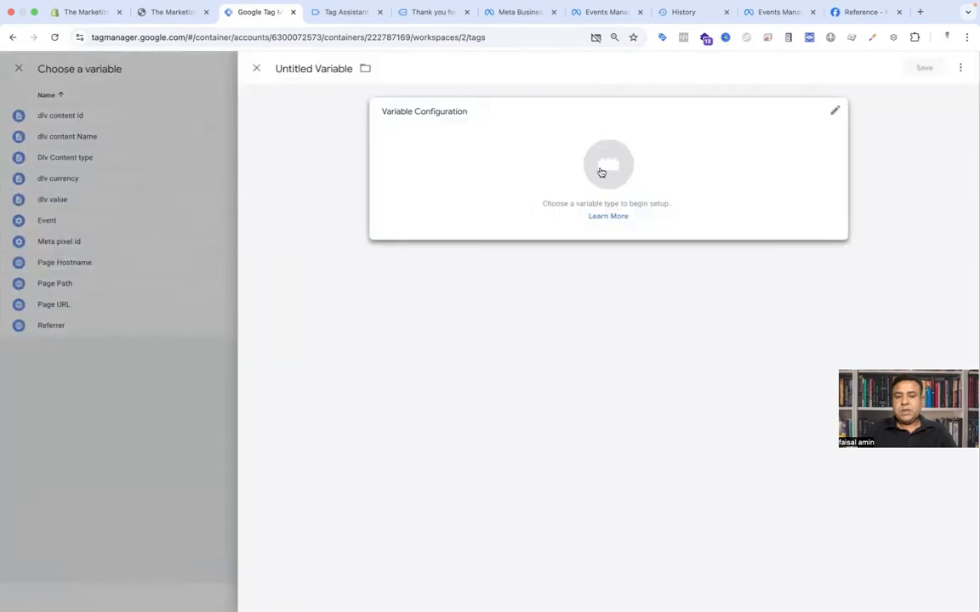
left_click(607, 168)
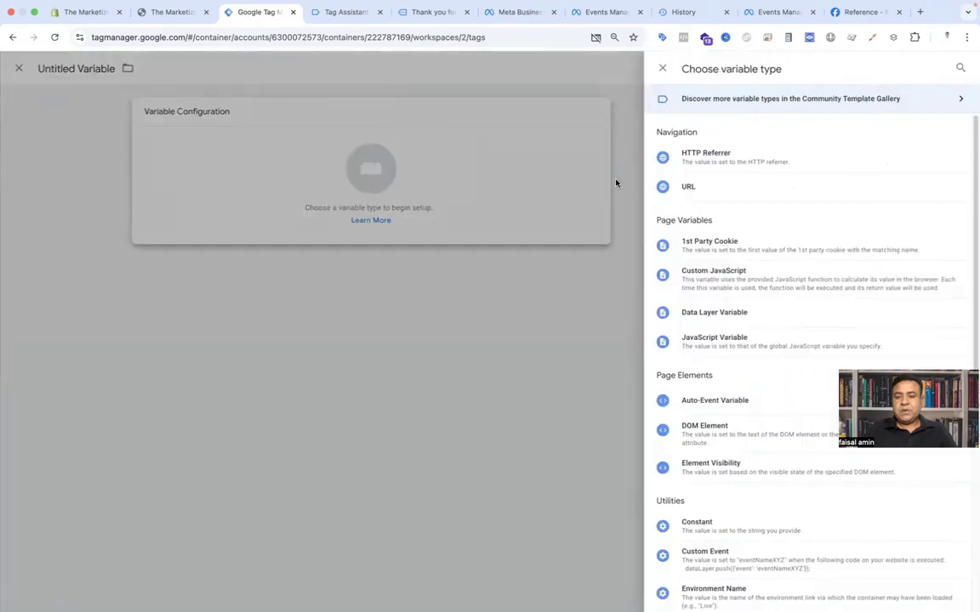
left_click(717, 322)
left_click(344, 12)
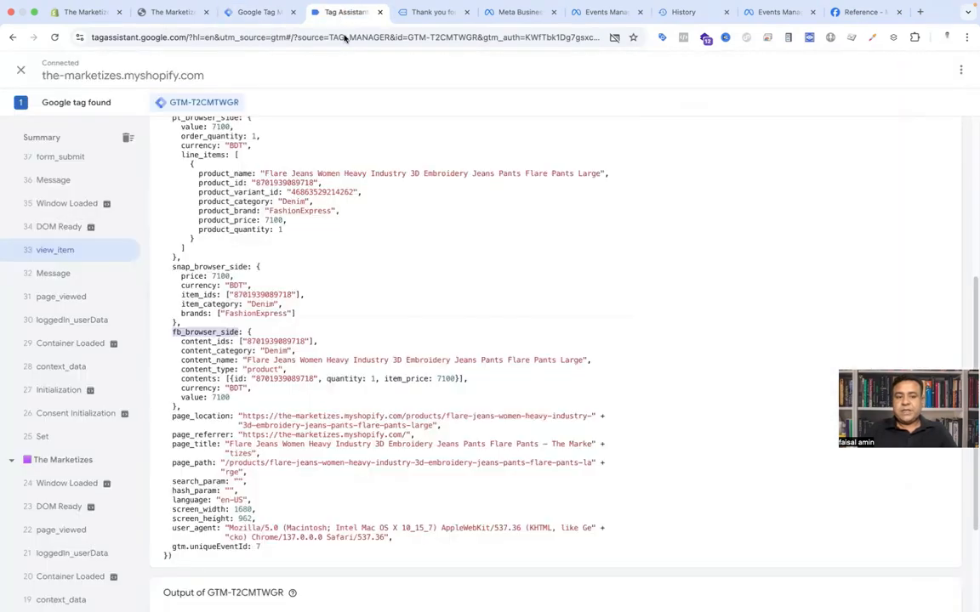
left_click(202, 384)
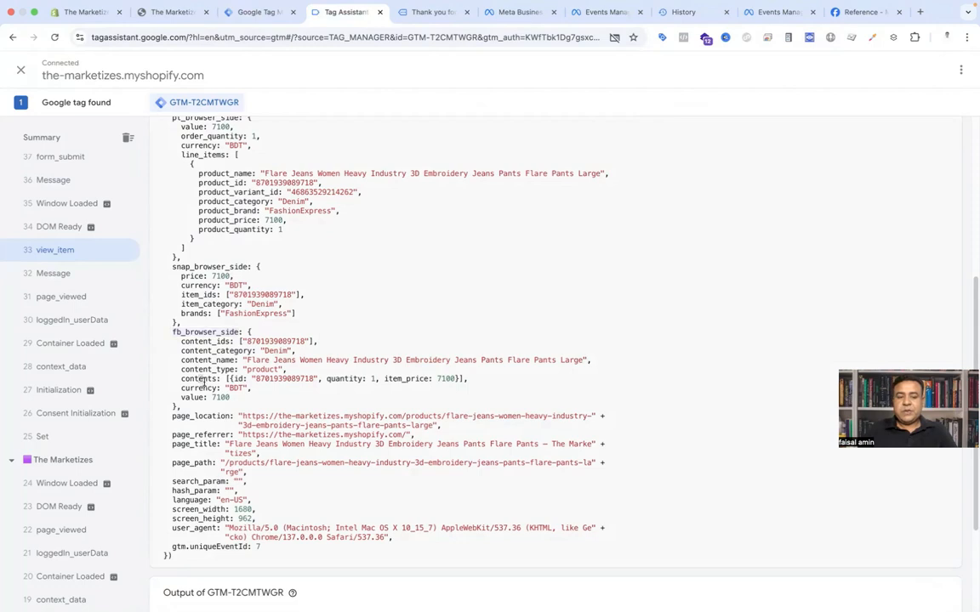
double_click(188, 331)
key("super+c")
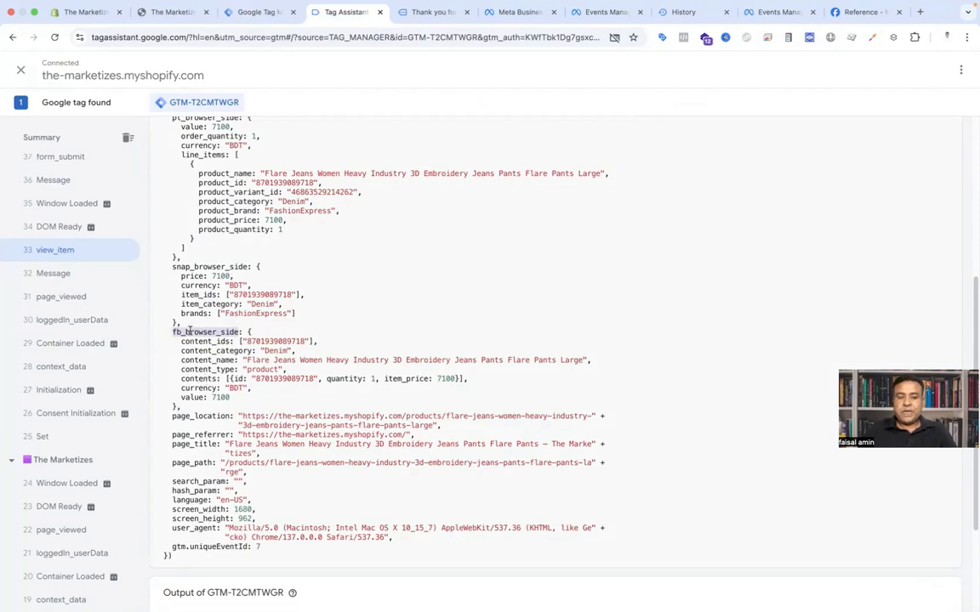
left_click(271, 13)
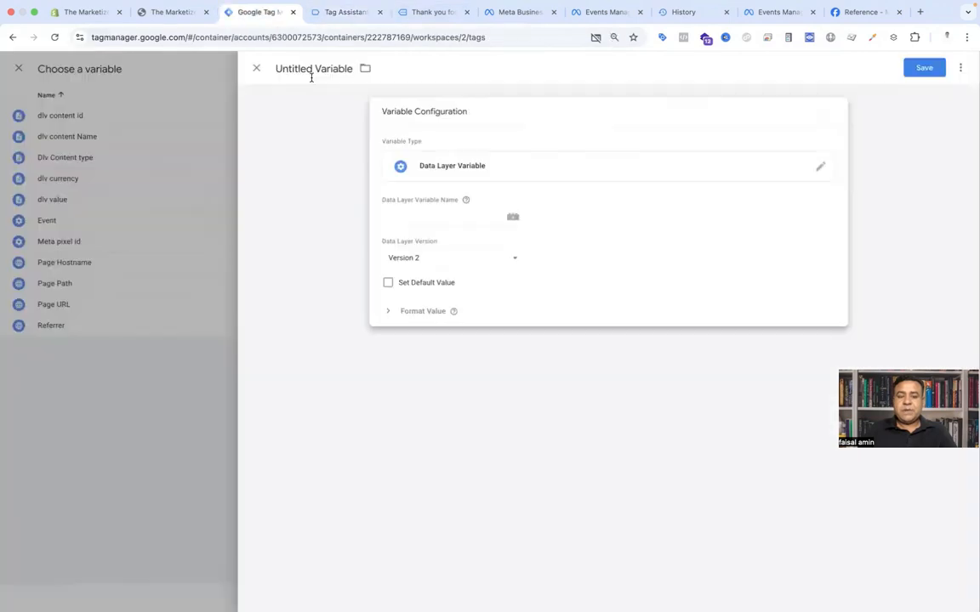
left_click(399, 214)
key("super+v")
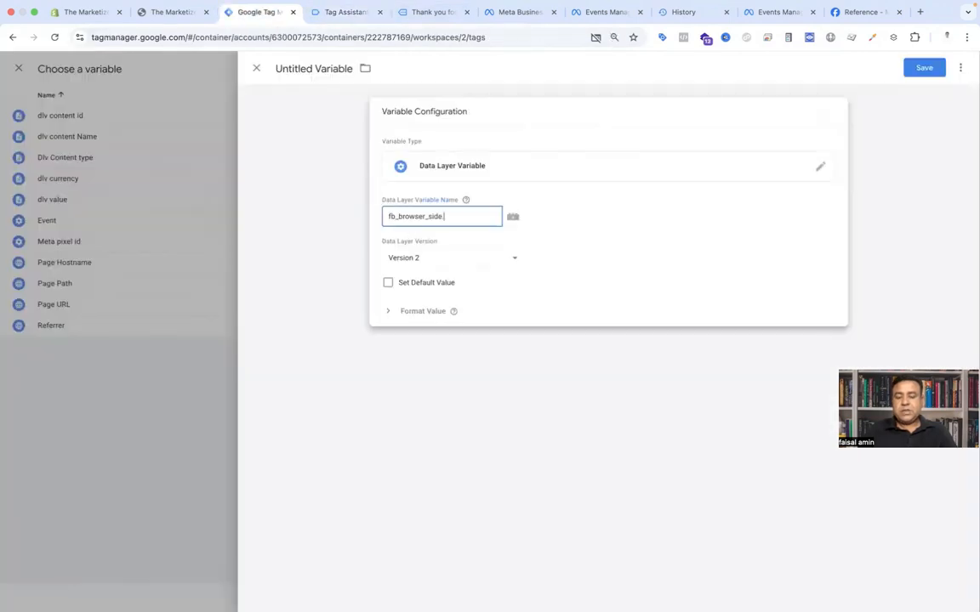
Step: Complete the data layer variable name as fb_browser_side.contents using the key copied from Tag Assistant
key("ctrl+Tab")
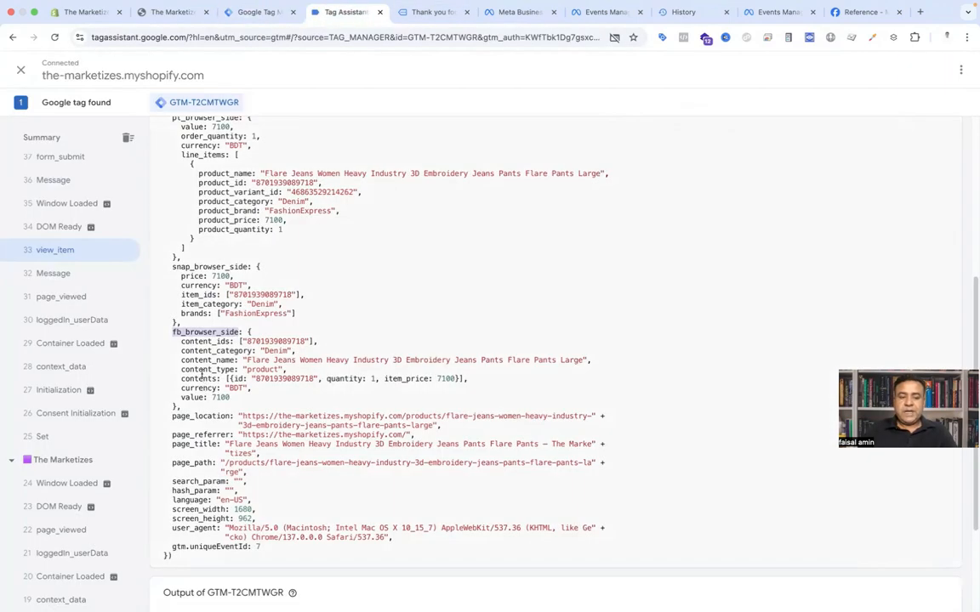
double_click(201, 377)
key("super+c")
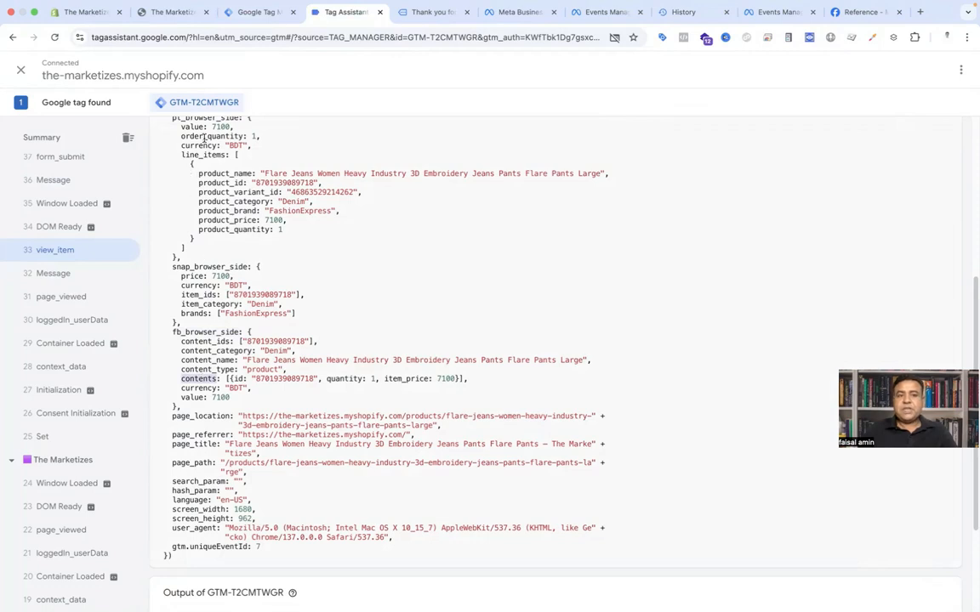
left_click(259, 12)
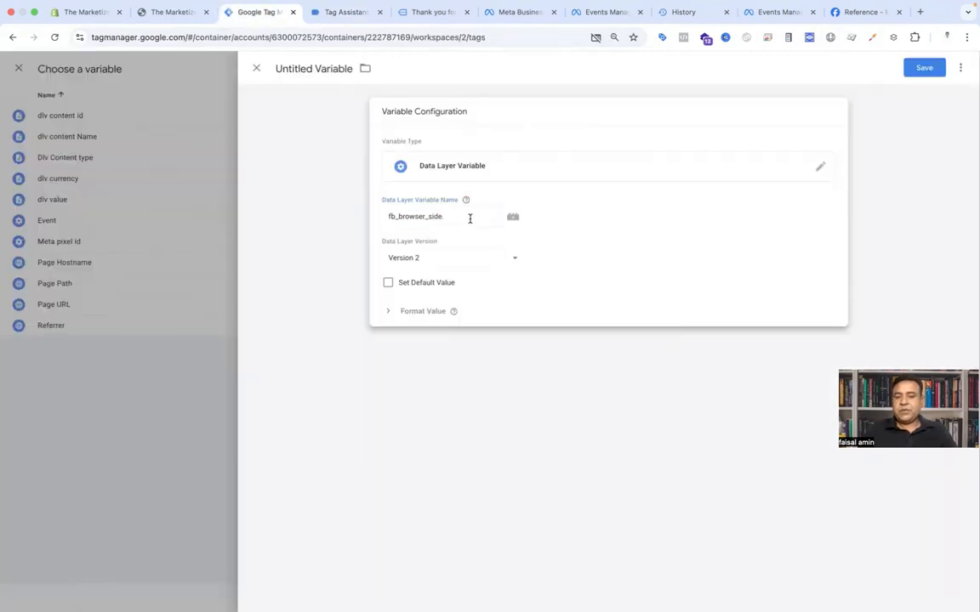
left_click(470, 219)
key("super+v")
Step: Name the variable dlv contents and save it so it fills the contents property
left_click(315, 69)
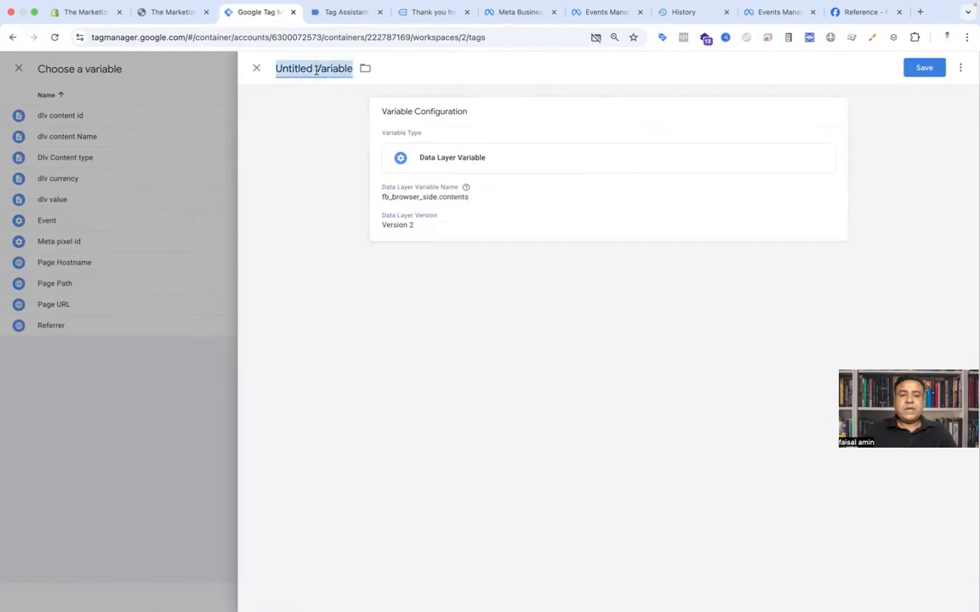
type("dlv conten")
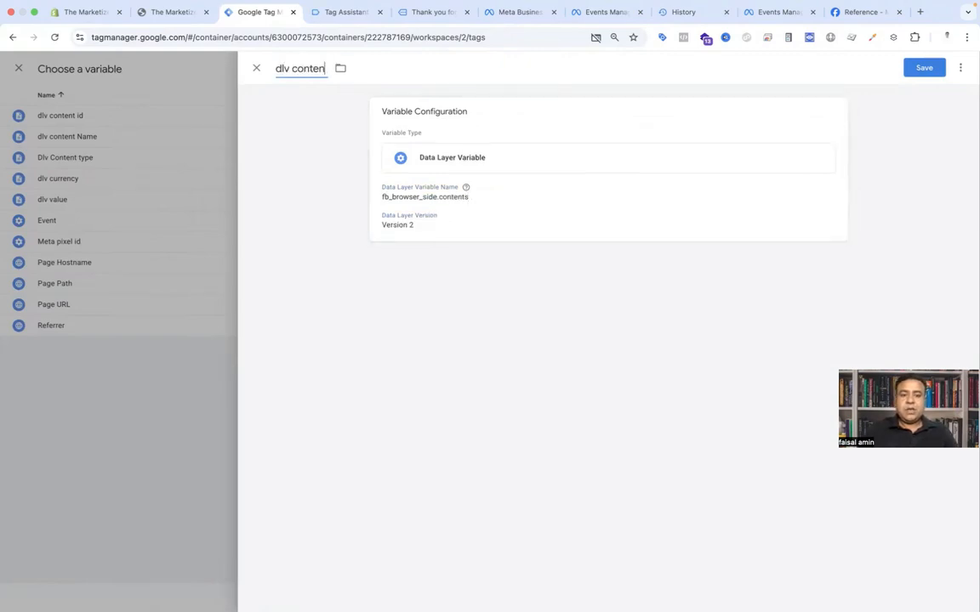
type("ts")
left_click(921, 67)
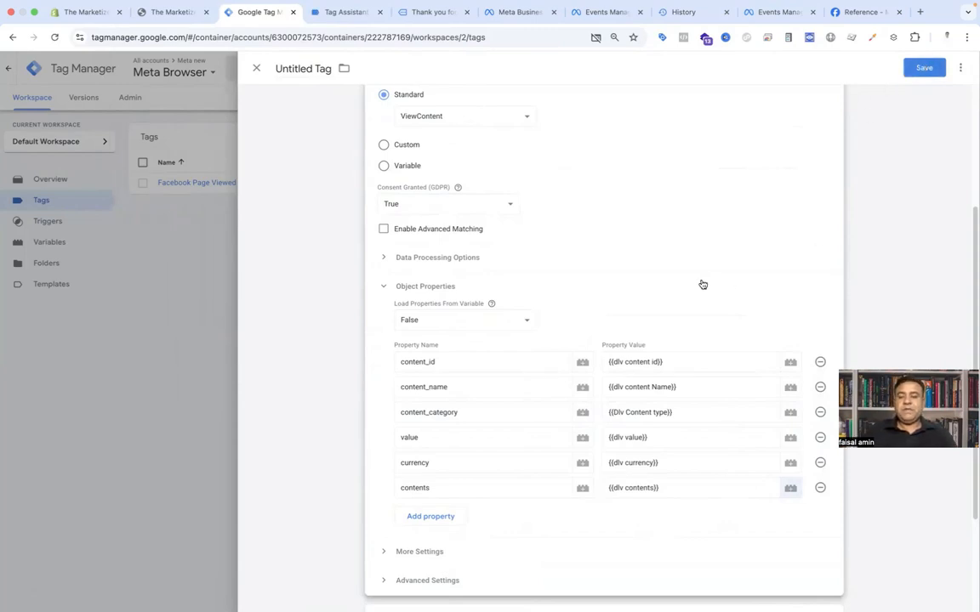
Step: Add a new Custom Event trigger to the tag's triggering section
scroll(667, 287, "down", 3)
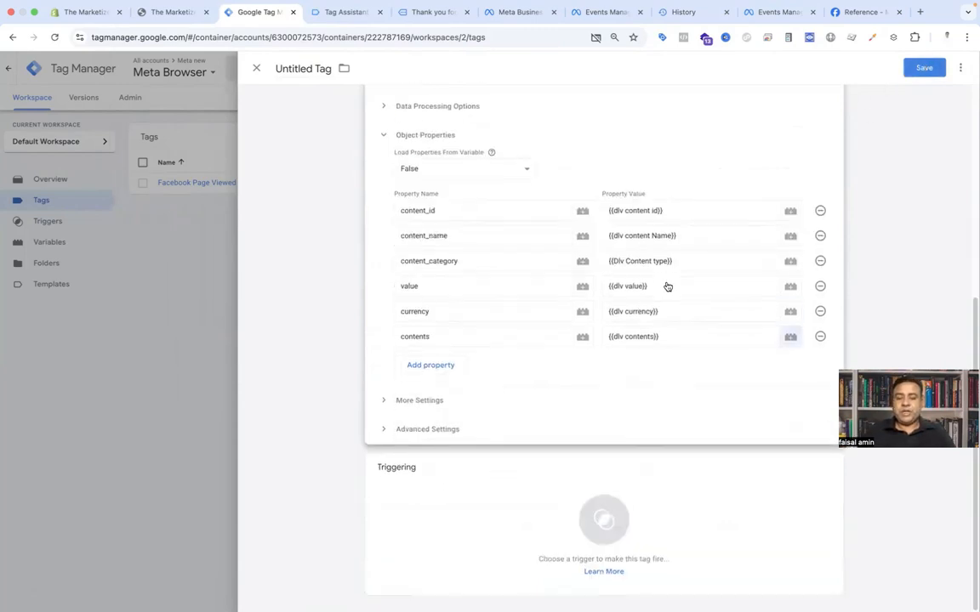
left_click(609, 525)
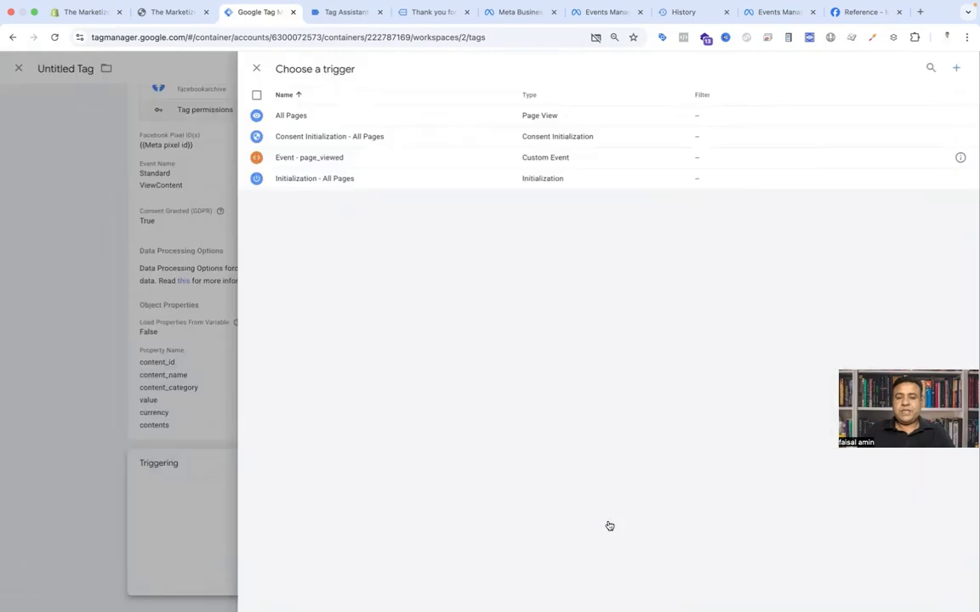
left_click(956, 69)
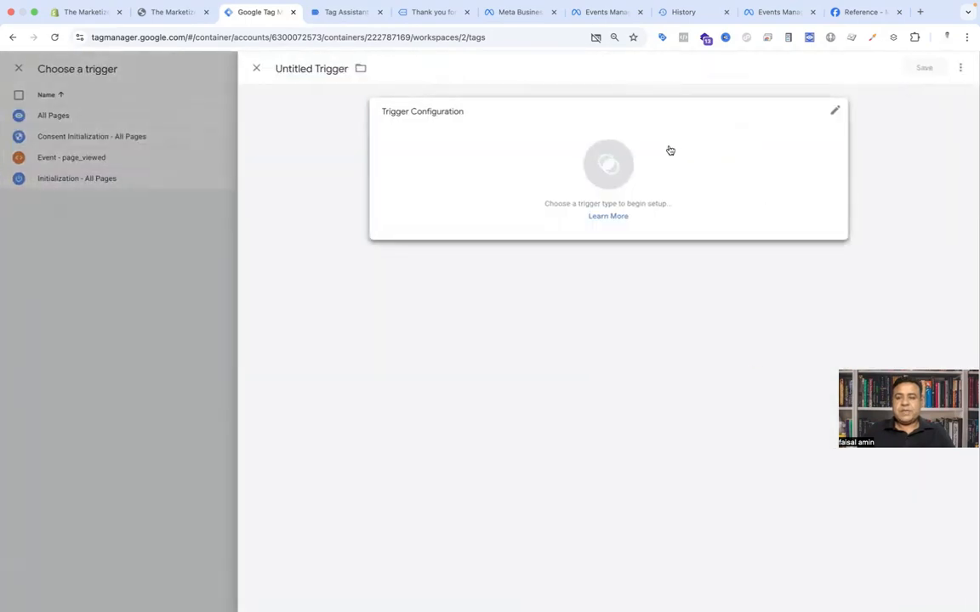
left_click(670, 151)
left_click(705, 540)
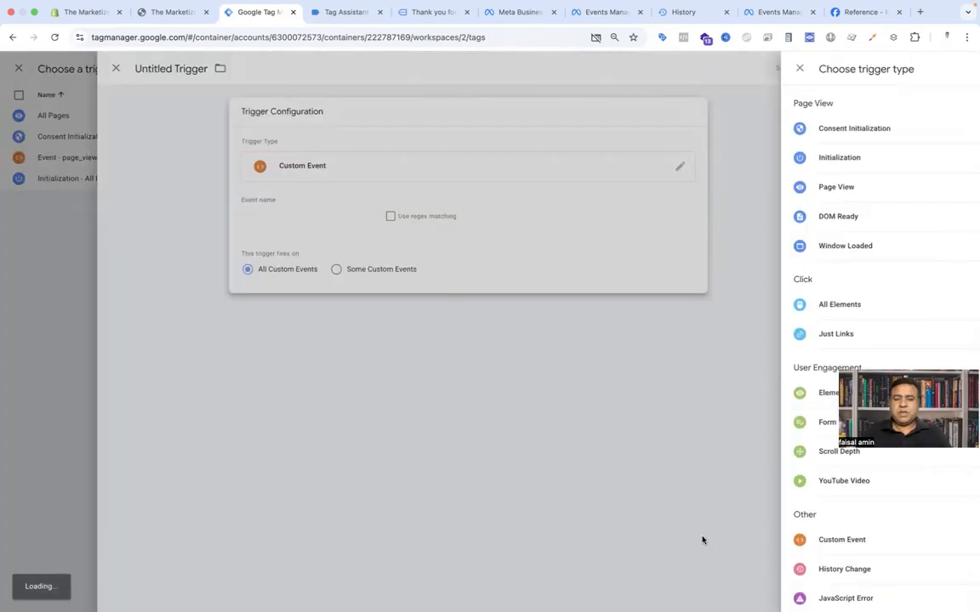
Step: Set the trigger's event name to view_item, copied from the Tag Assistant event data
left_click(345, 12)
scroll(254, 210, "up", 2)
scroll(253, 210, "up", 3)
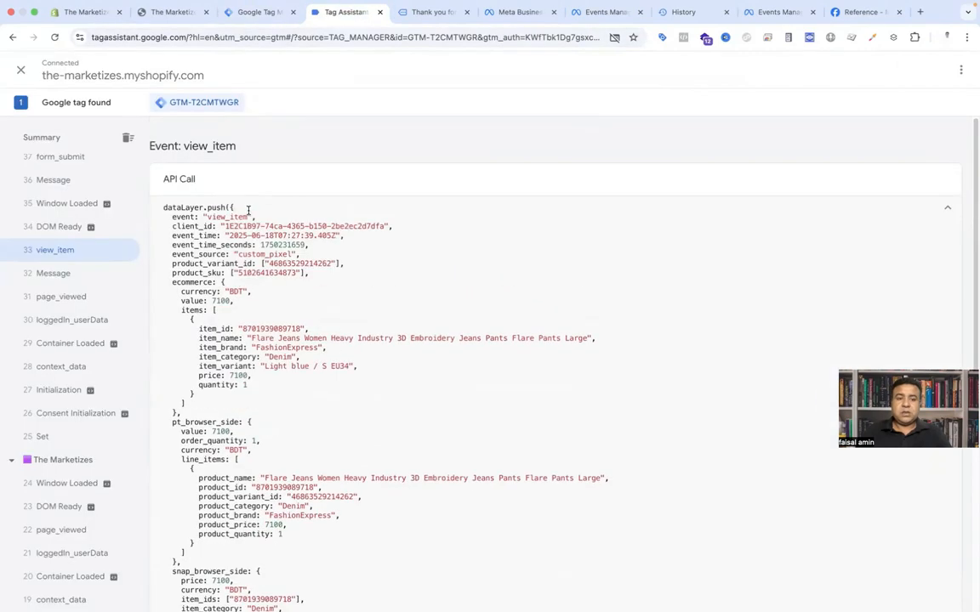
double_click(237, 216)
key("ctrl+c")
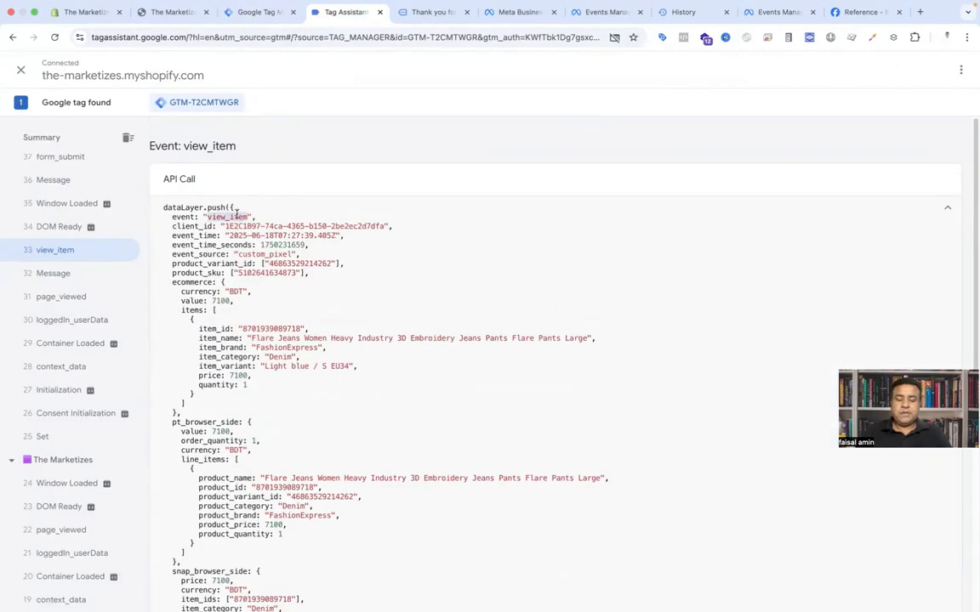
left_click(260, 11)
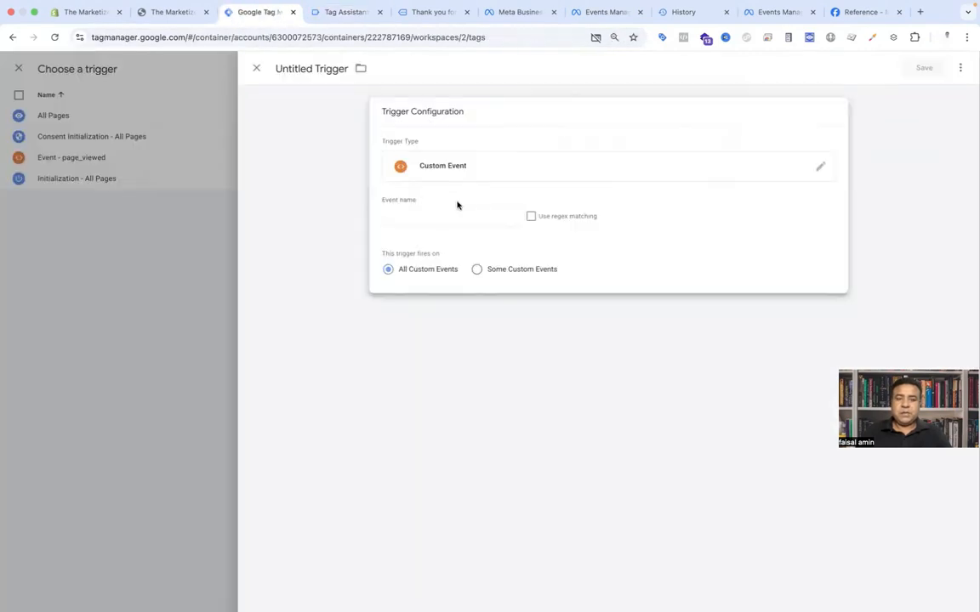
left_click(441, 216)
key("ctrl+v")
Step: Name the trigger Event - view content and save it
left_click(311, 68)
type("E")
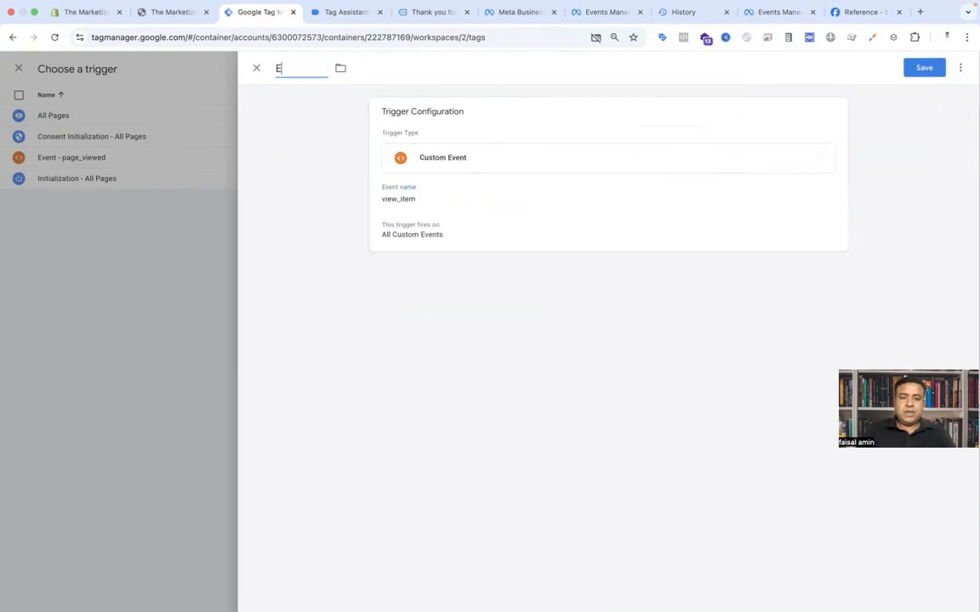
type("vent - view content")
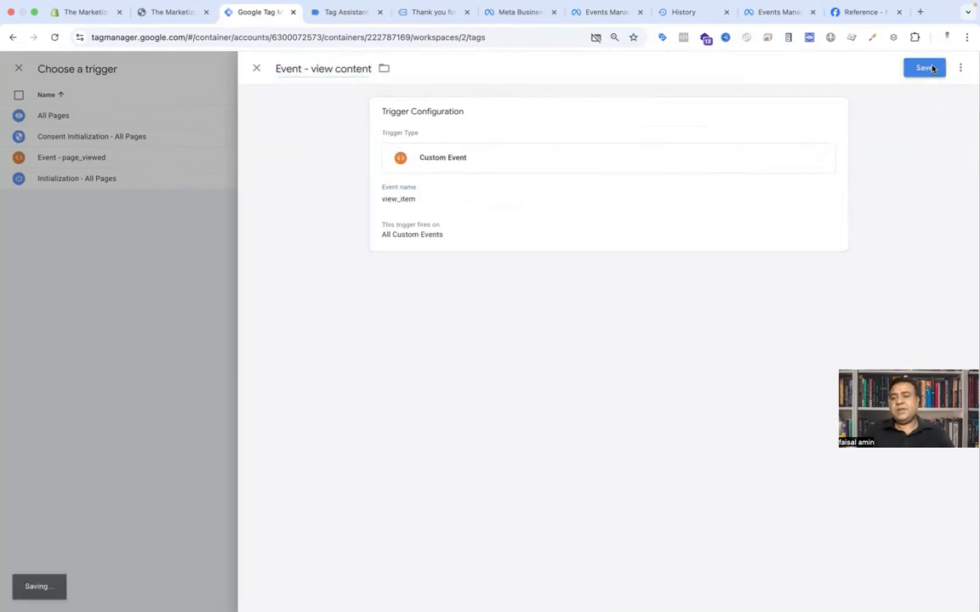
left_click(924, 67)
Step: Name the ViewContent tag Meta /Facebook - view content and save it
left_click(315, 68)
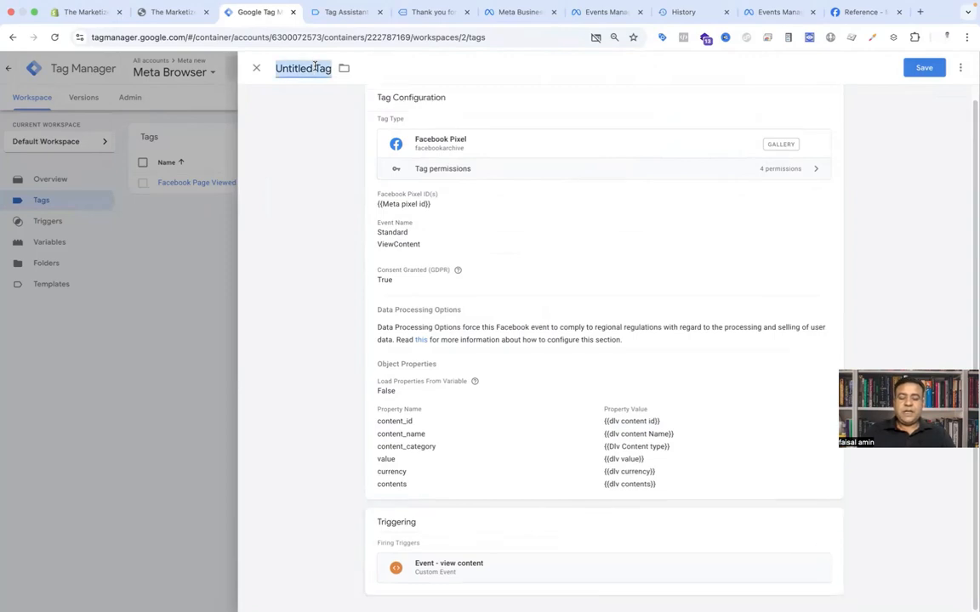
type("Meta")
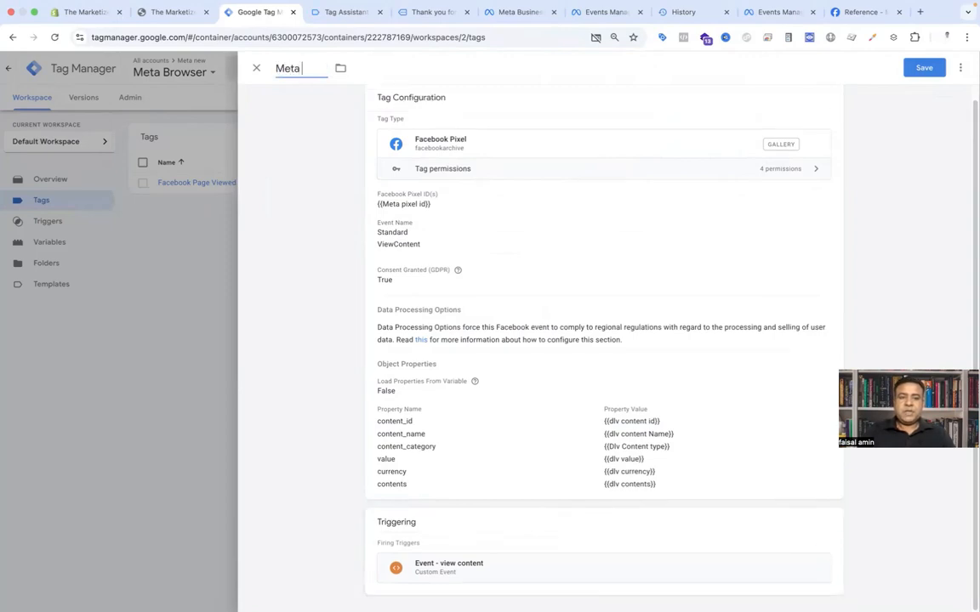
type(" /Facebook")
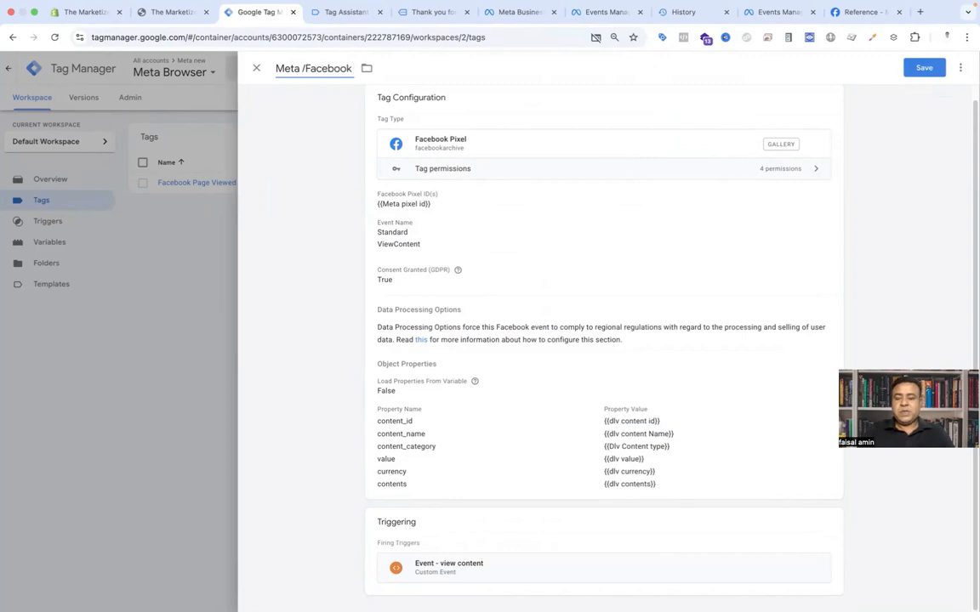
type(" - view conten")
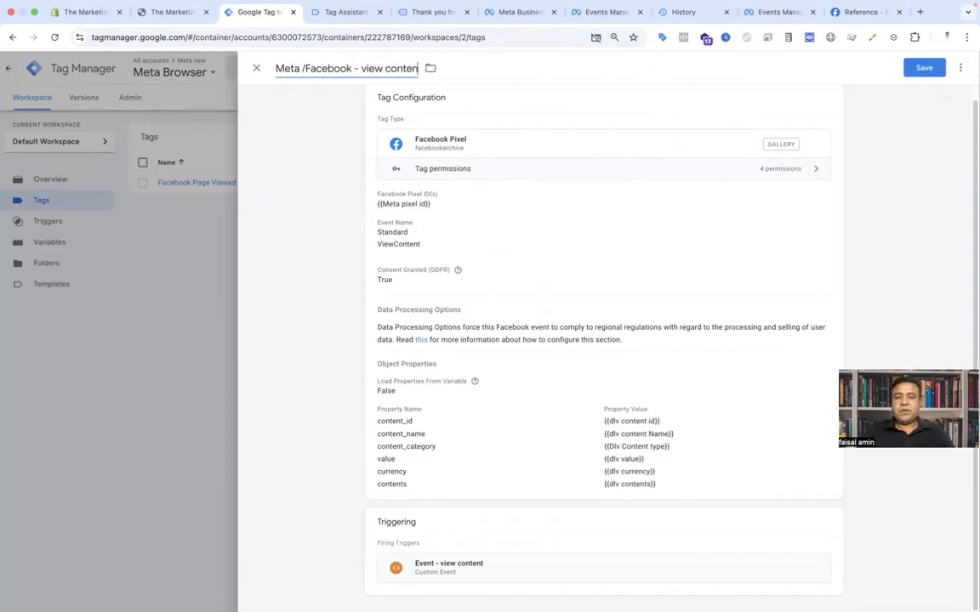
type("t")
left_click(924, 67)
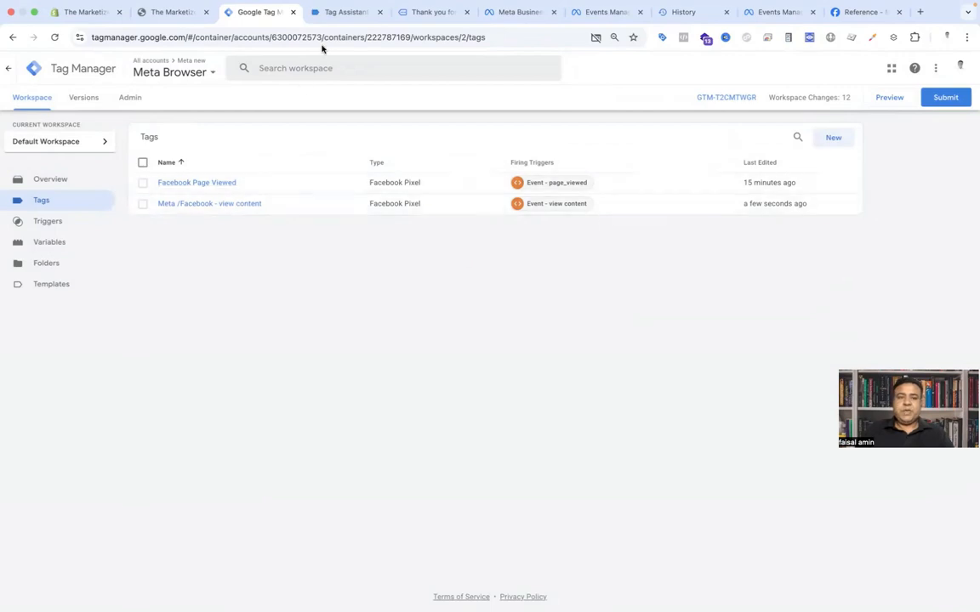
Step: Switch to Tag Assistant and open the add_to_cart event's data layer details
left_click(353, 11)
scroll(79, 255, "up", 3)
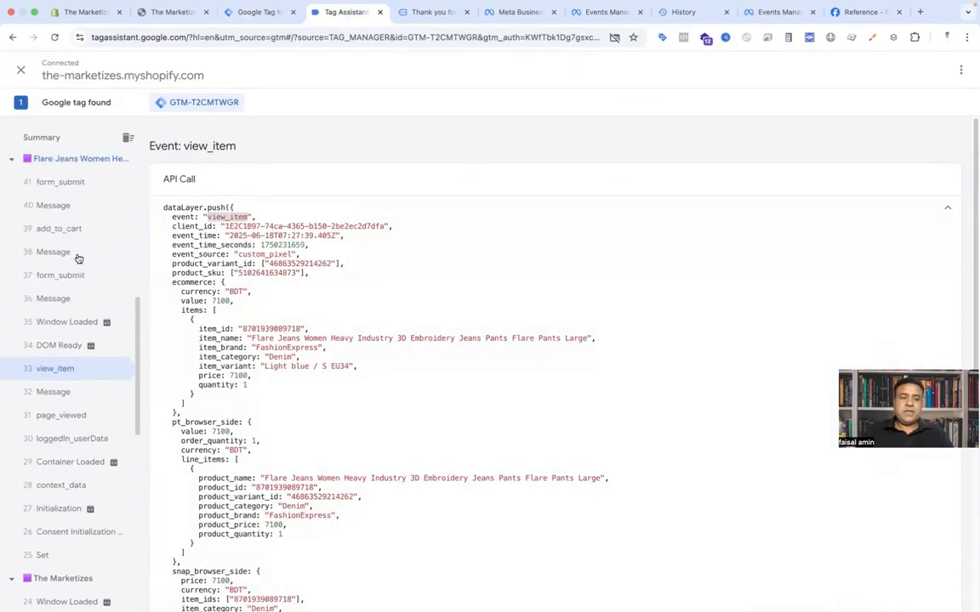
left_click(83, 231)
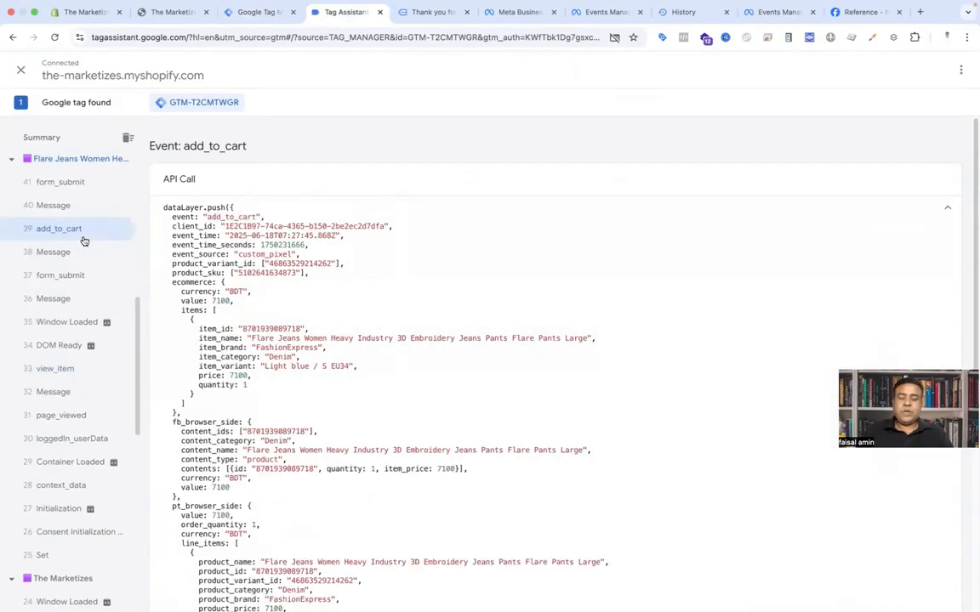
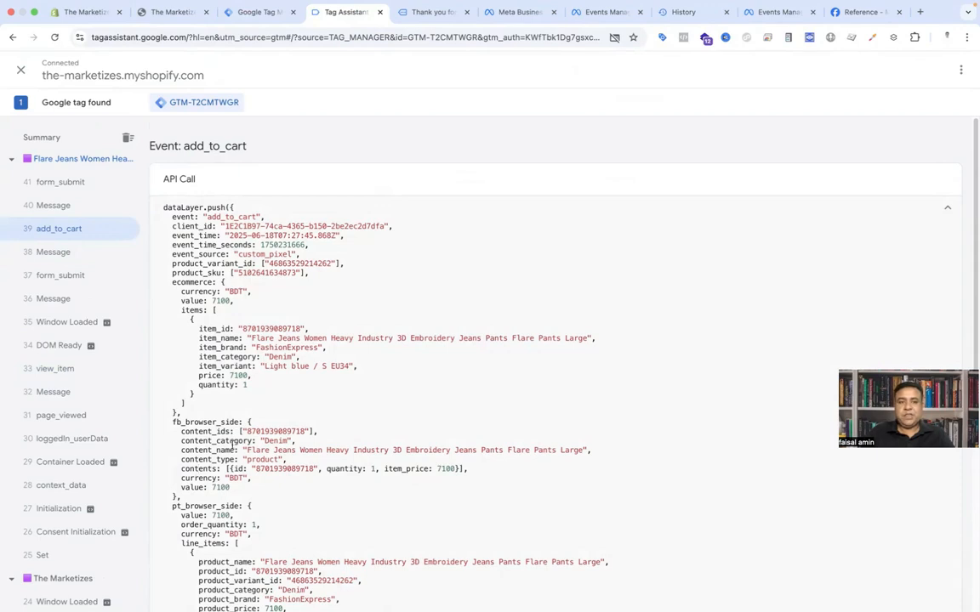
Step: Copy the Meta /Facebook - view content tag and rename the copy Meta /Facebook - add to cart
left_click(252, 25)
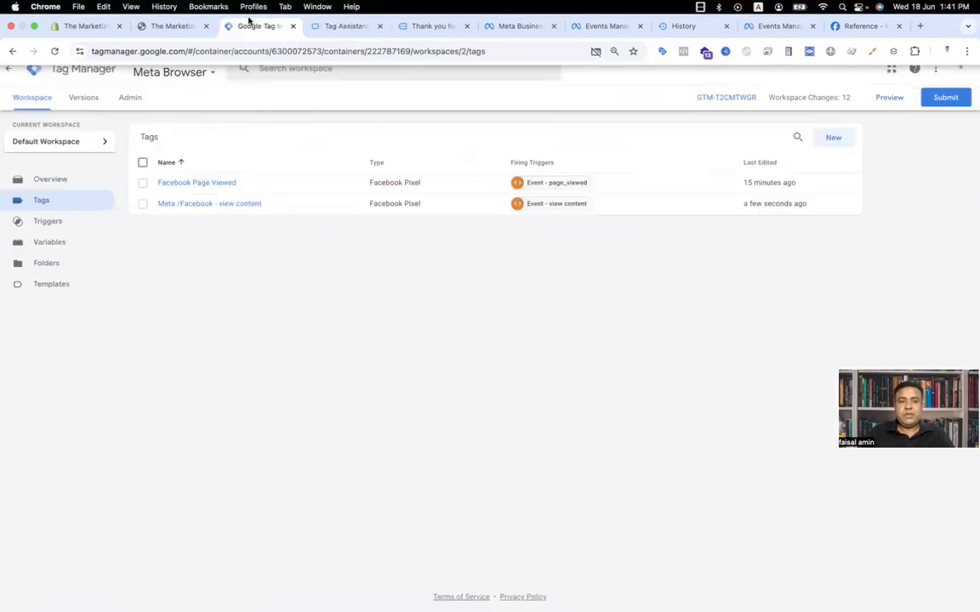
left_click(230, 208)
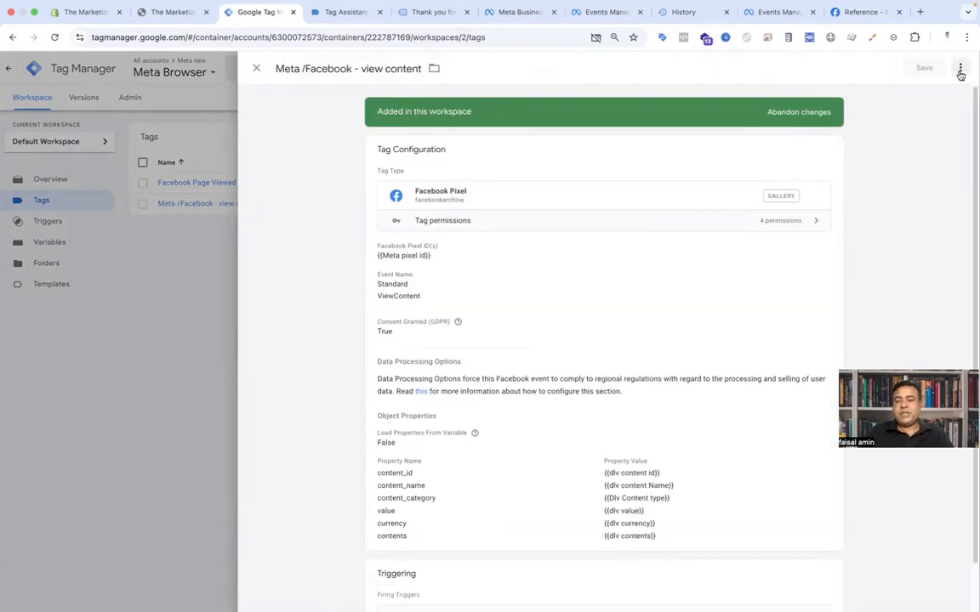
left_click(961, 68)
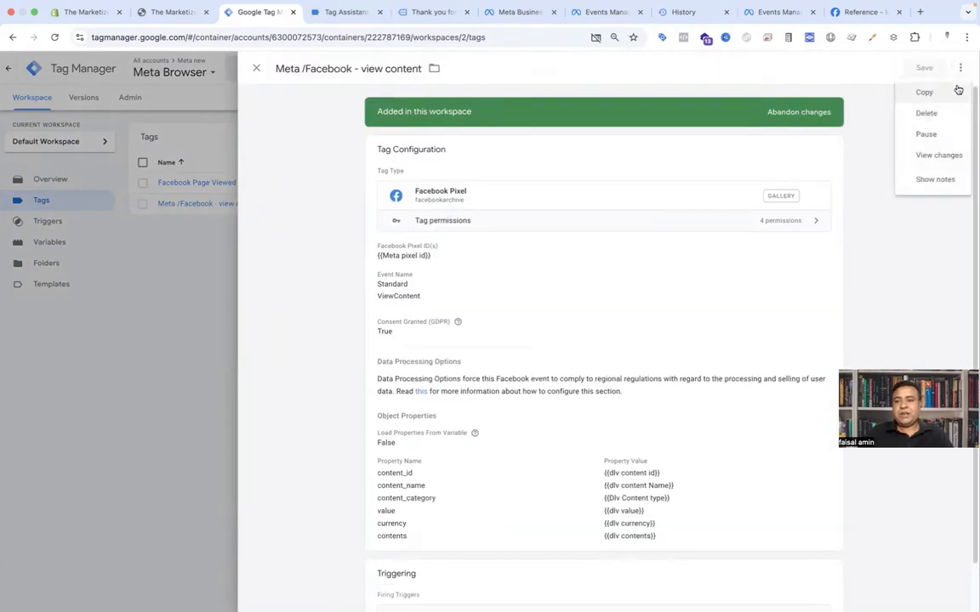
left_click(943, 91)
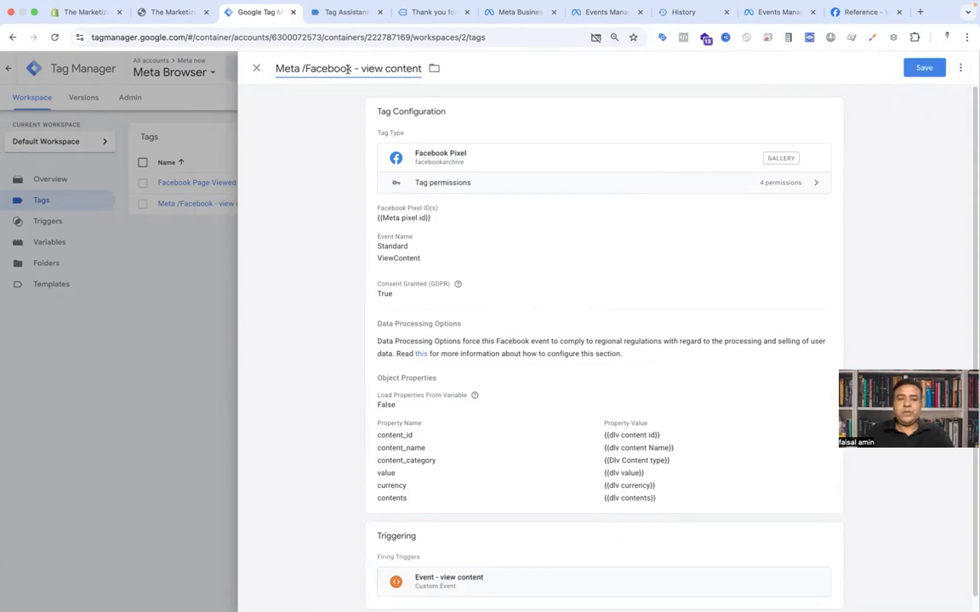
left_click_drag(362, 69, 422, 69)
type("ad")
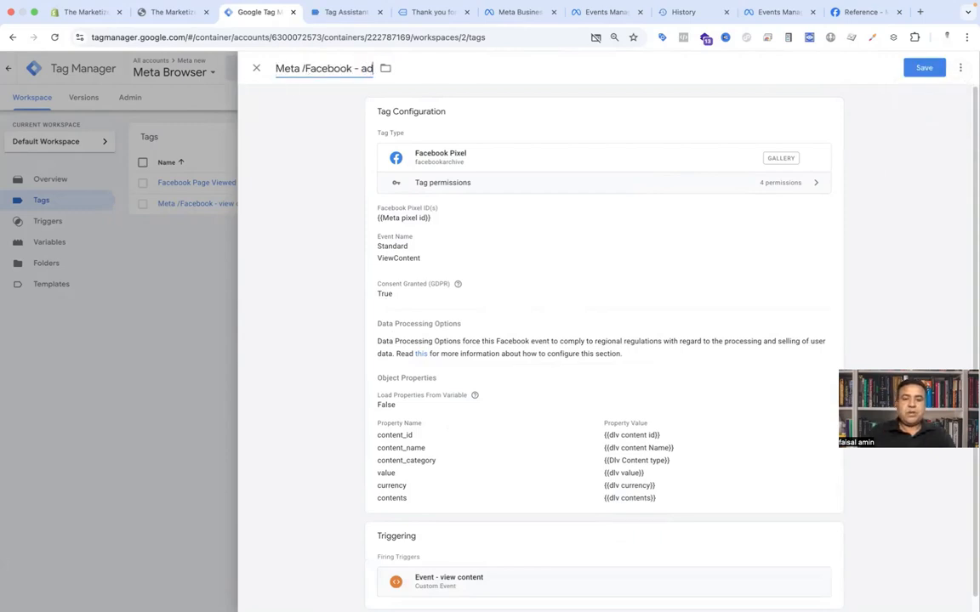
type("d to cart")
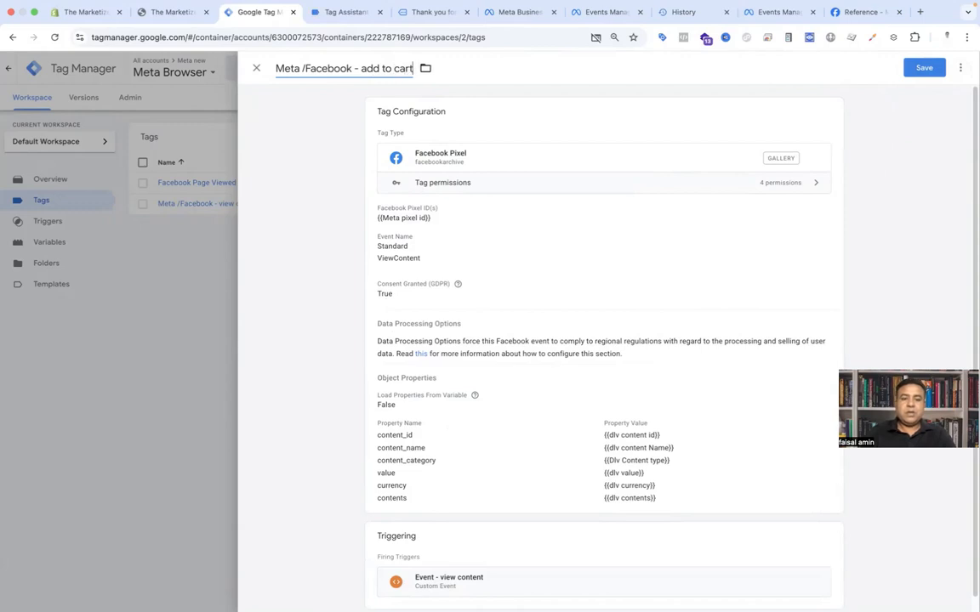
Step: Change the tag's standard Facebook Pixel event to AddToCart
left_click(481, 223)
scroll(462, 319, "down", 1)
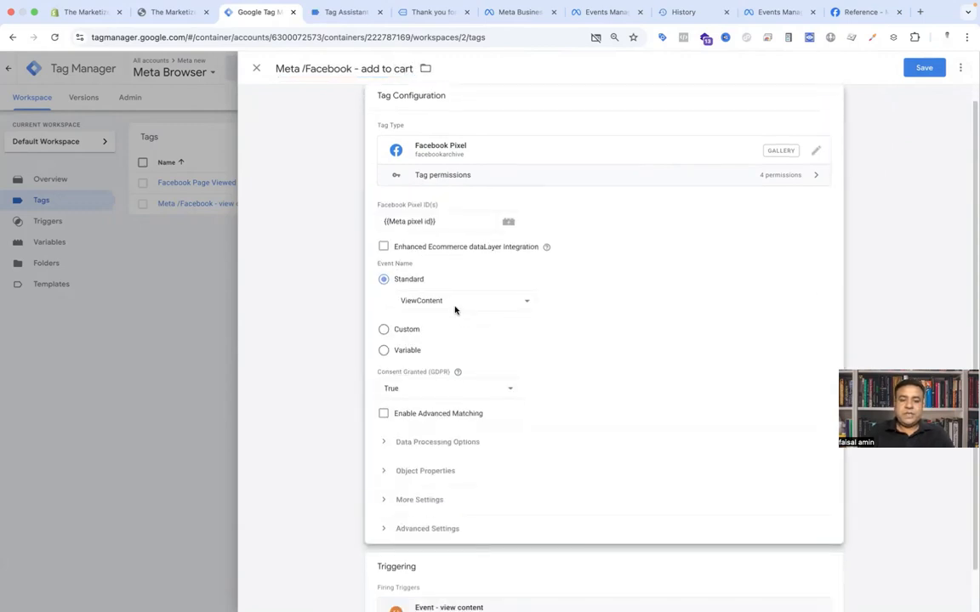
left_click(455, 308)
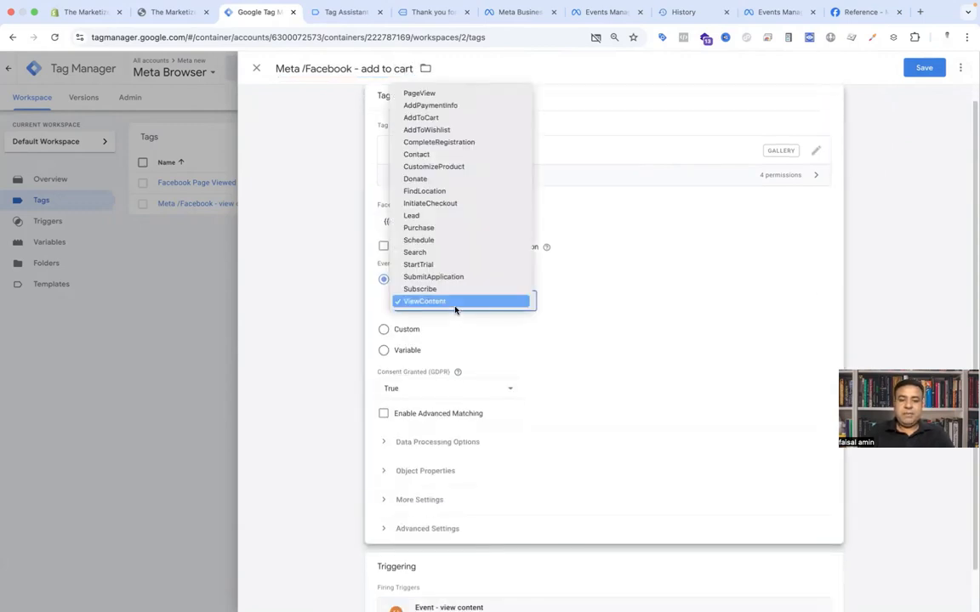
left_click(436, 119)
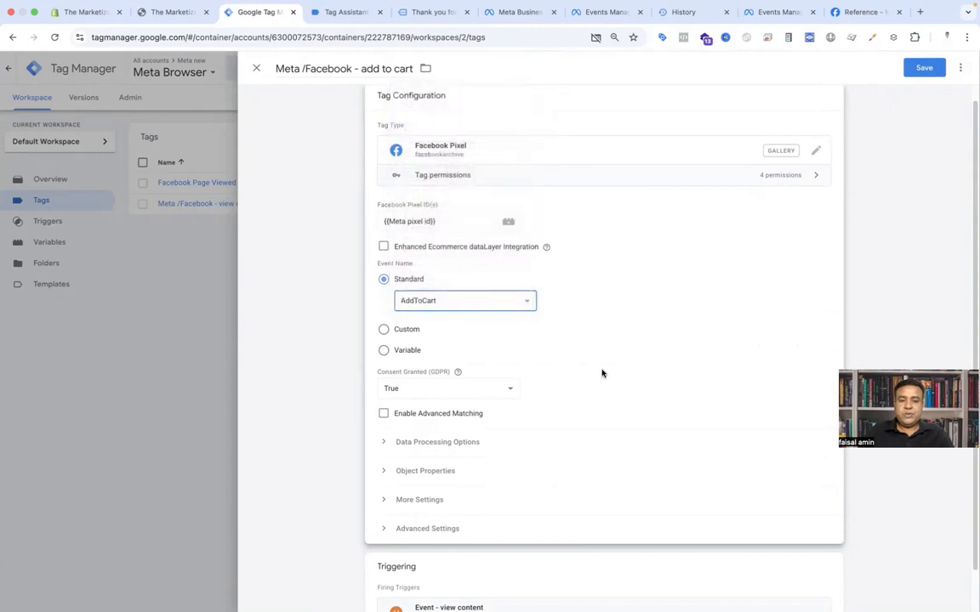
Step: Replace the tag's firing trigger with a new Custom Event trigger
scroll(601, 372, "down", 3)
left_click(828, 523)
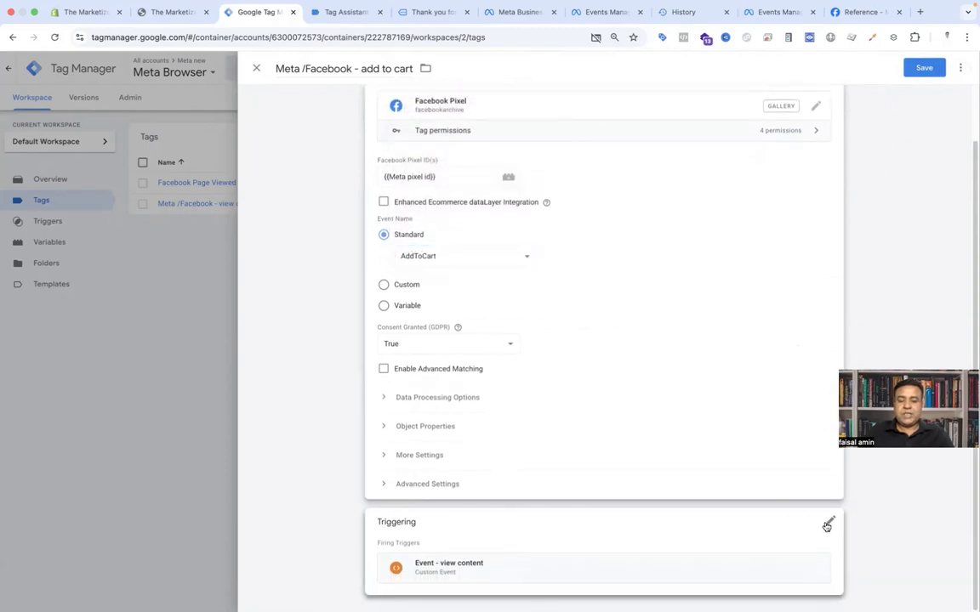
left_click(603, 531)
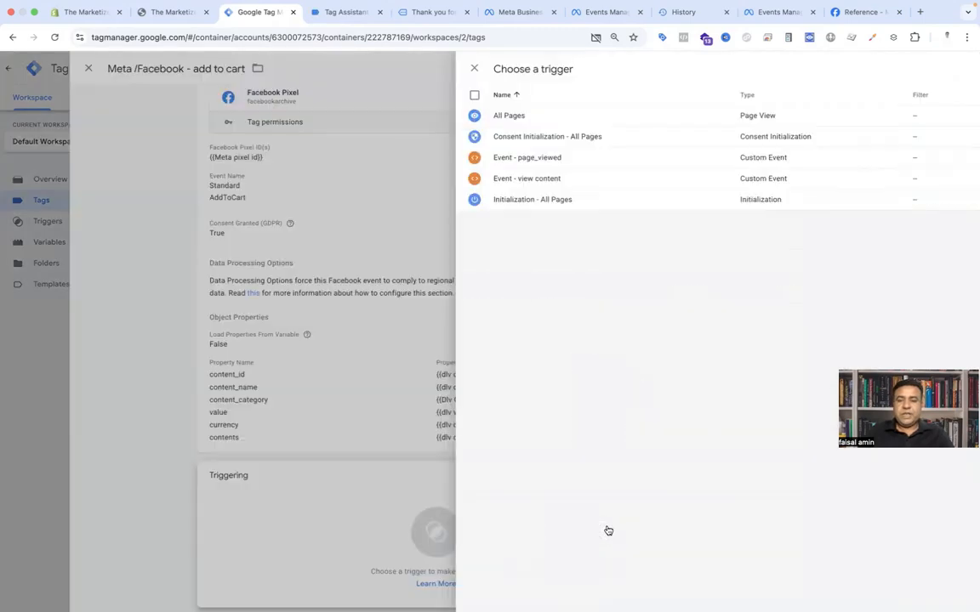
left_click(958, 68)
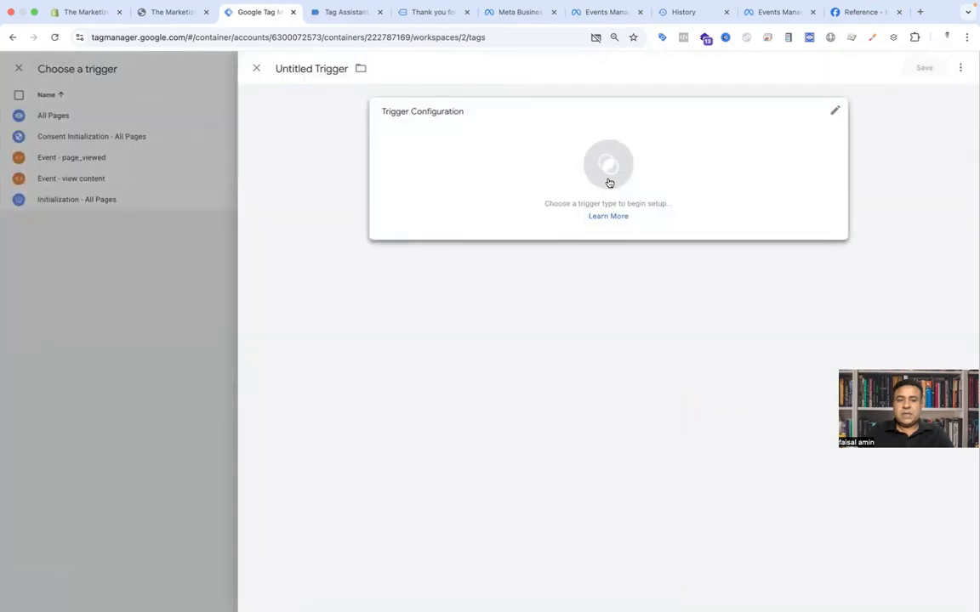
left_click(609, 180)
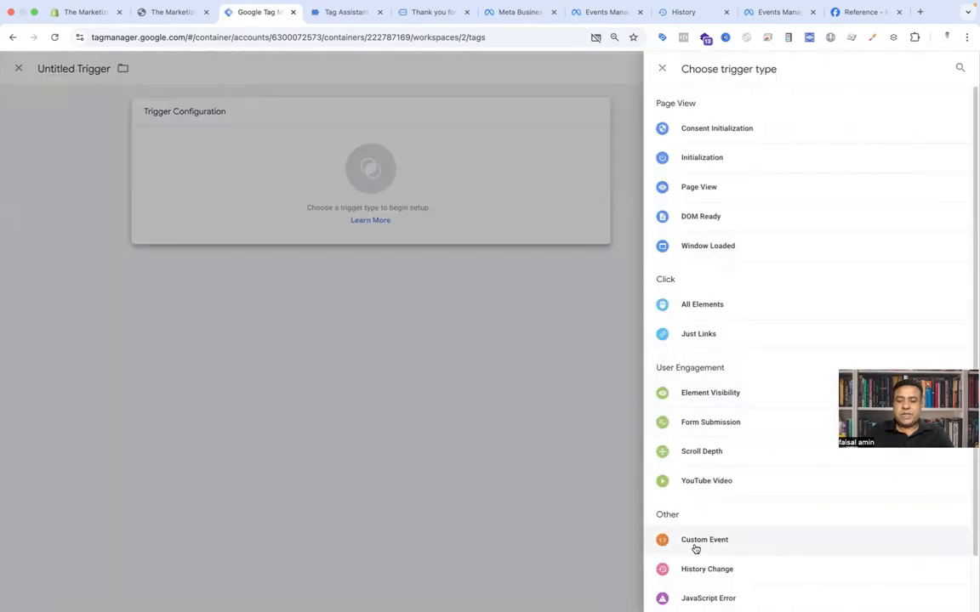
left_click(694, 541)
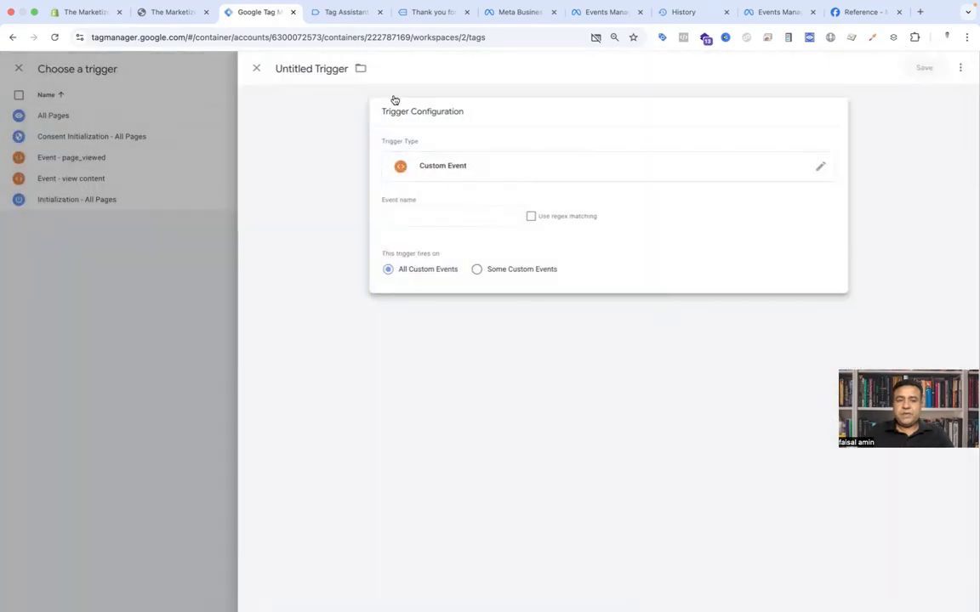
Step: Set the trigger's event name to add_to_cart, copied from the Tag Assistant event data
left_click(349, 15)
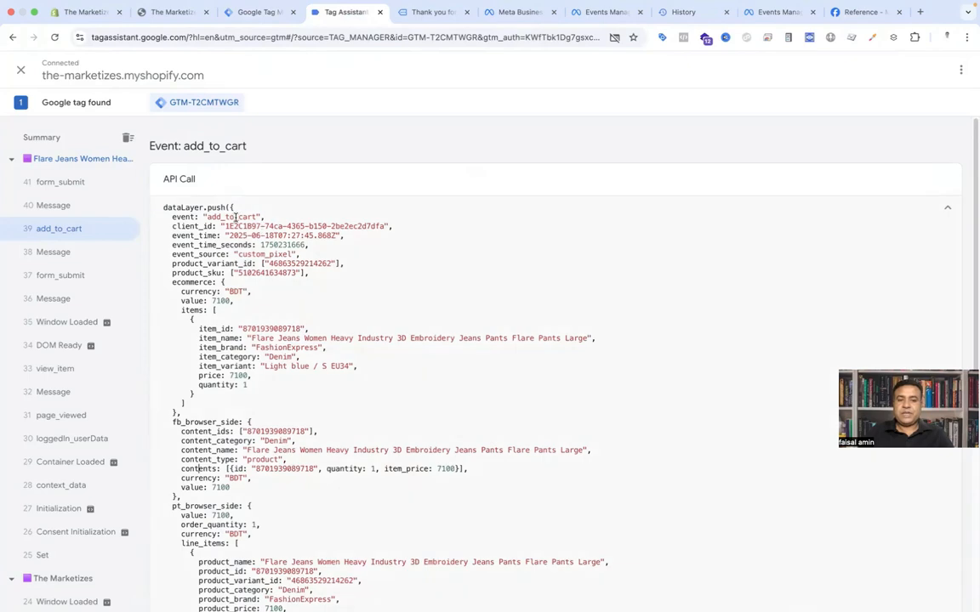
double_click(235, 218)
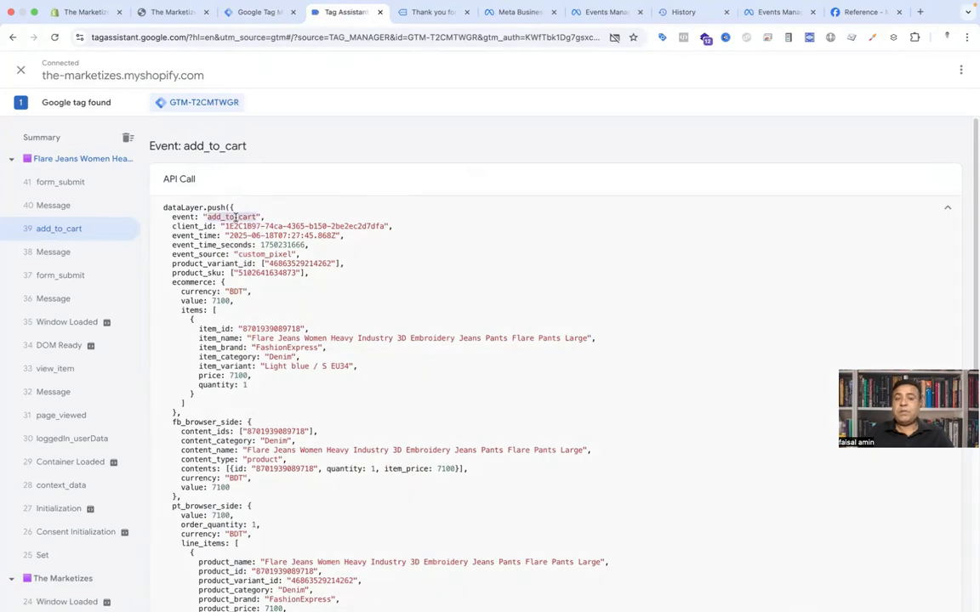
left_click(248, 14)
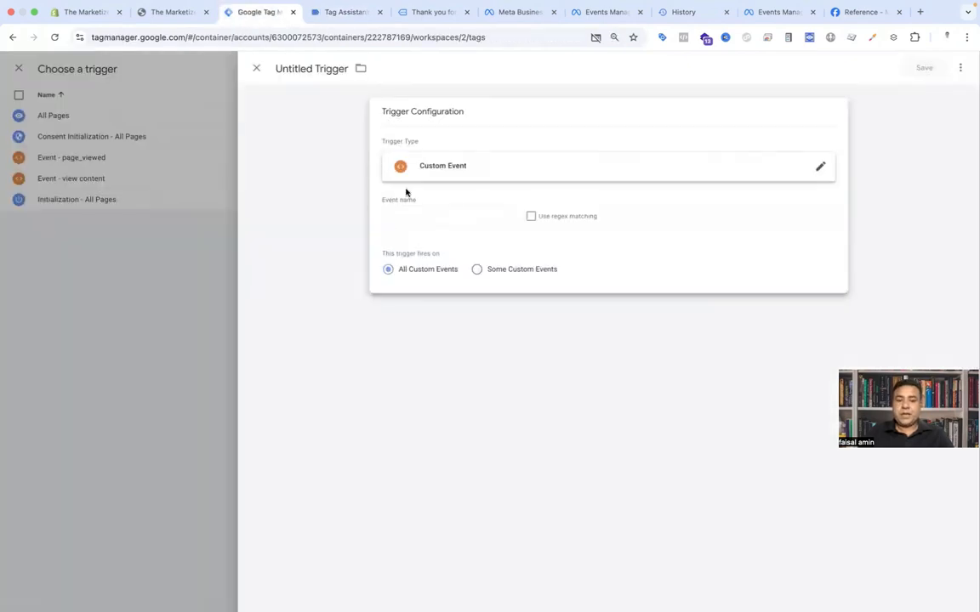
left_click(425, 213)
key("ctrl+v")
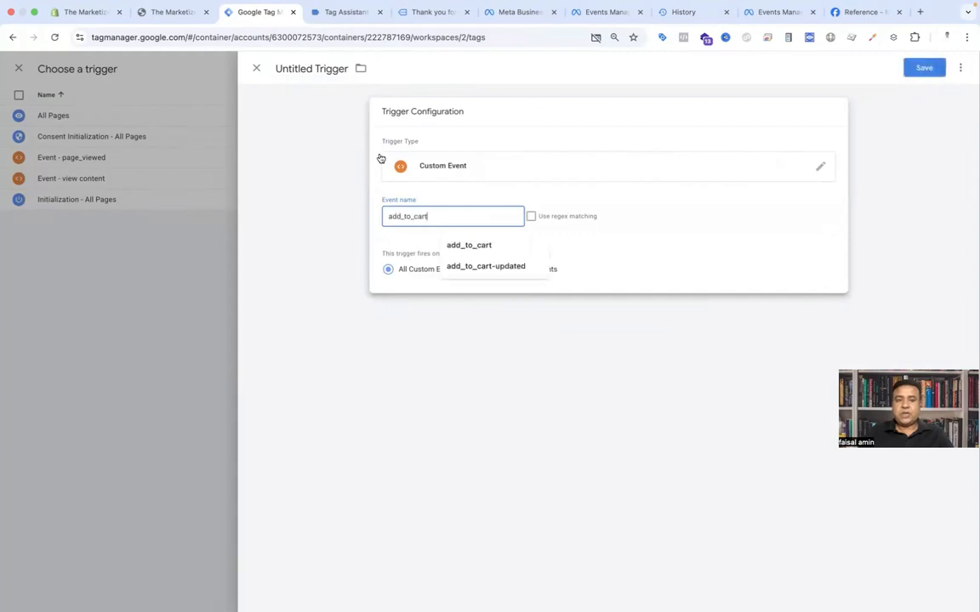
Step: Name the trigger Event - add to cart, save it, and save the add to cart tag
left_click(324, 70)
type("Event ")
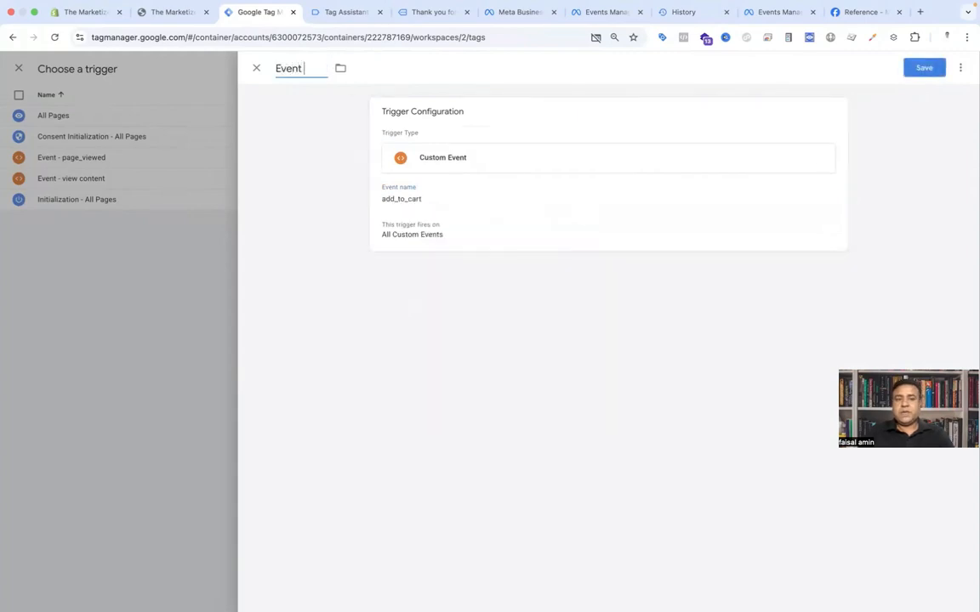
type("- add to cart")
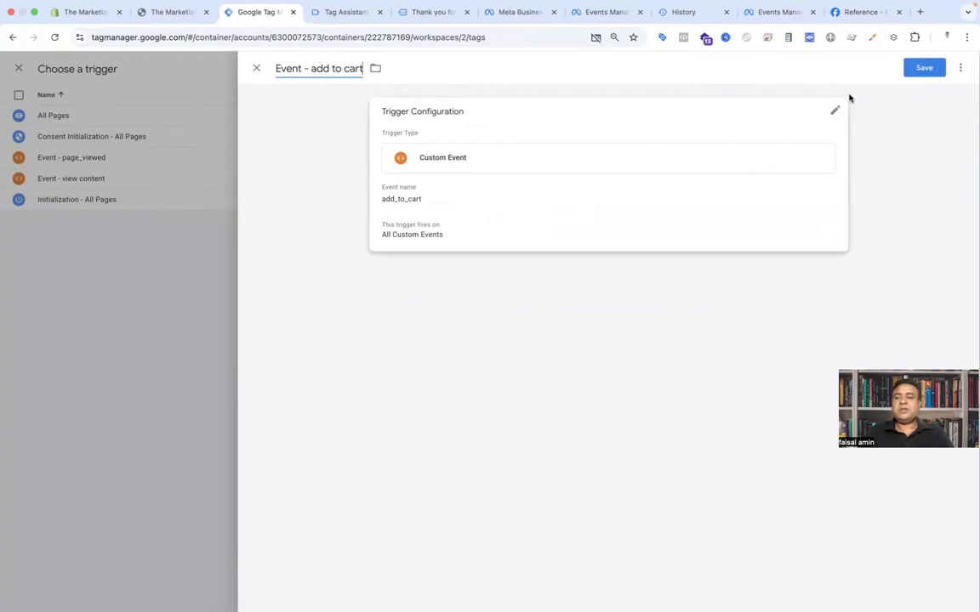
left_click(913, 70)
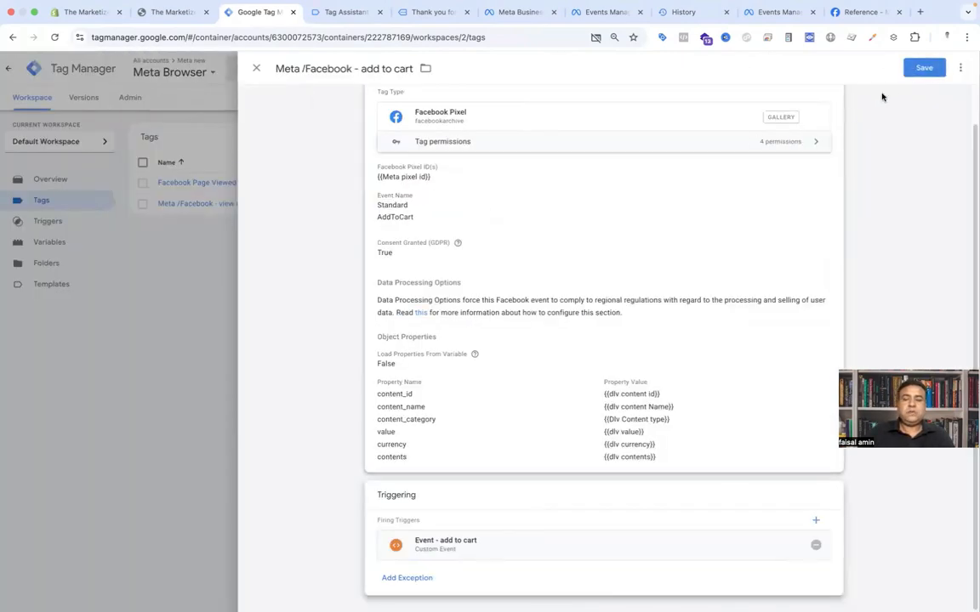
left_click(930, 69)
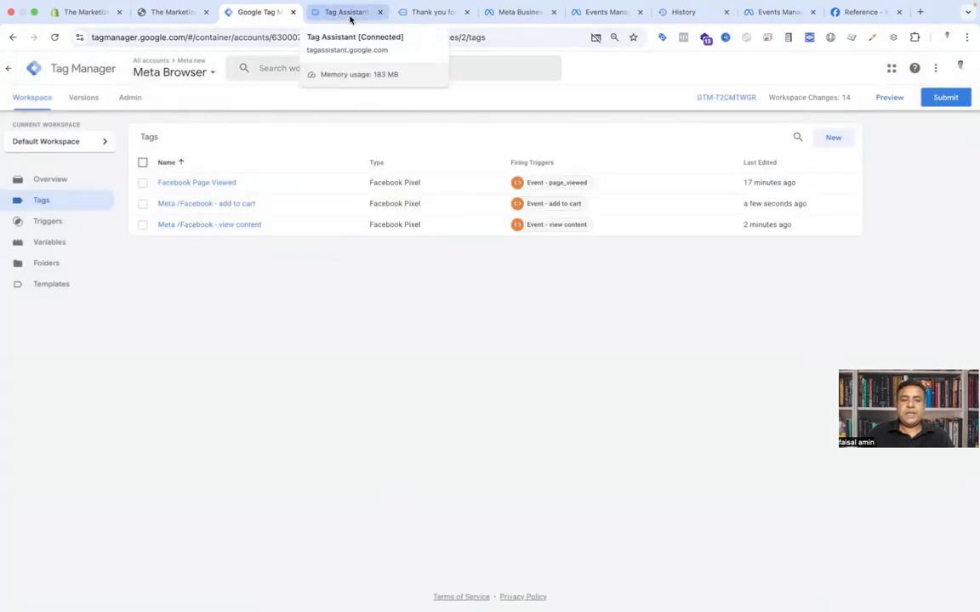
Step: Examine the begin_checkout event's data layer details in Tag Assistant, including its fb_browser_side fields
left_click(349, 17)
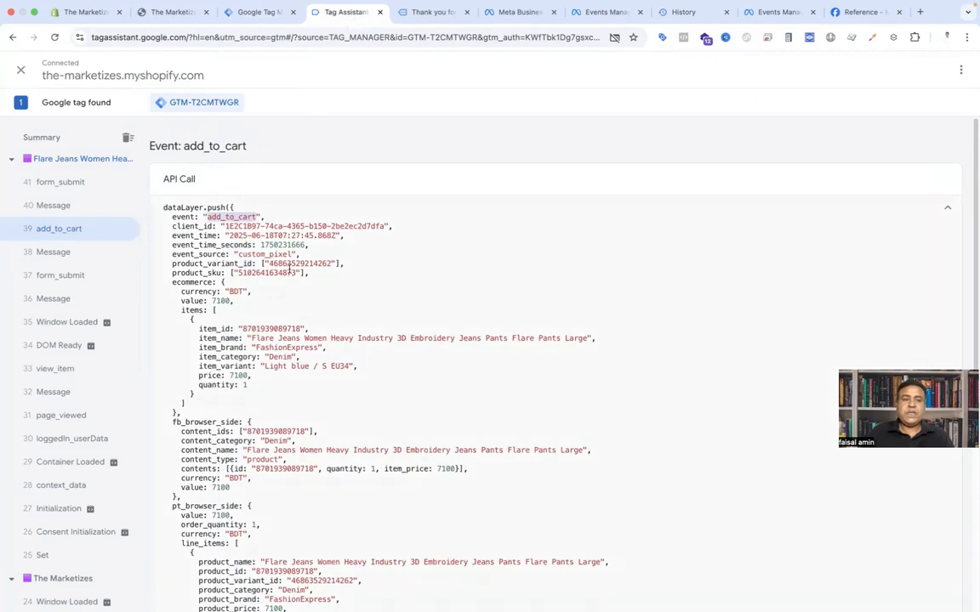
scroll(56, 227, "up", 3)
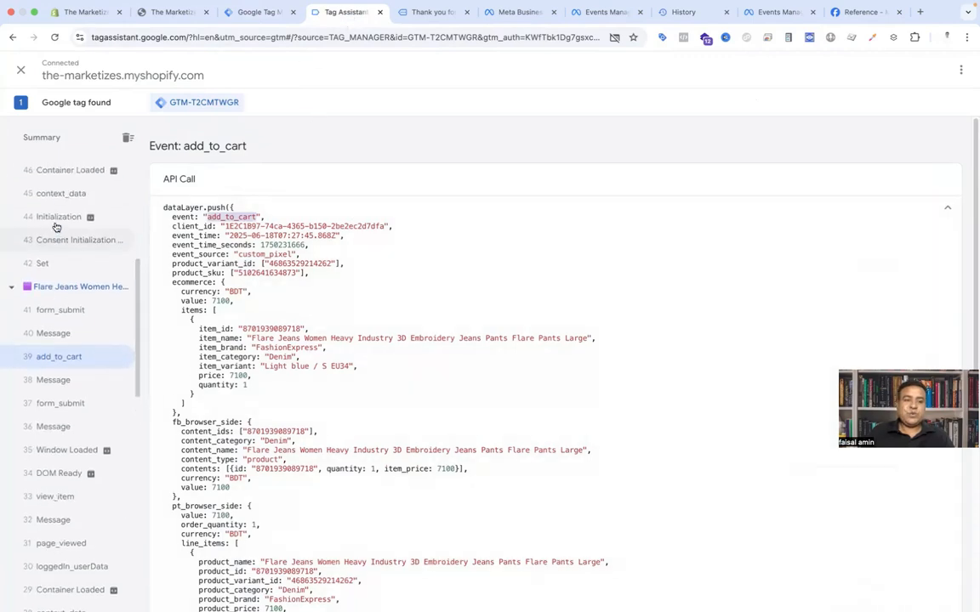
scroll(56, 227, "up", 3)
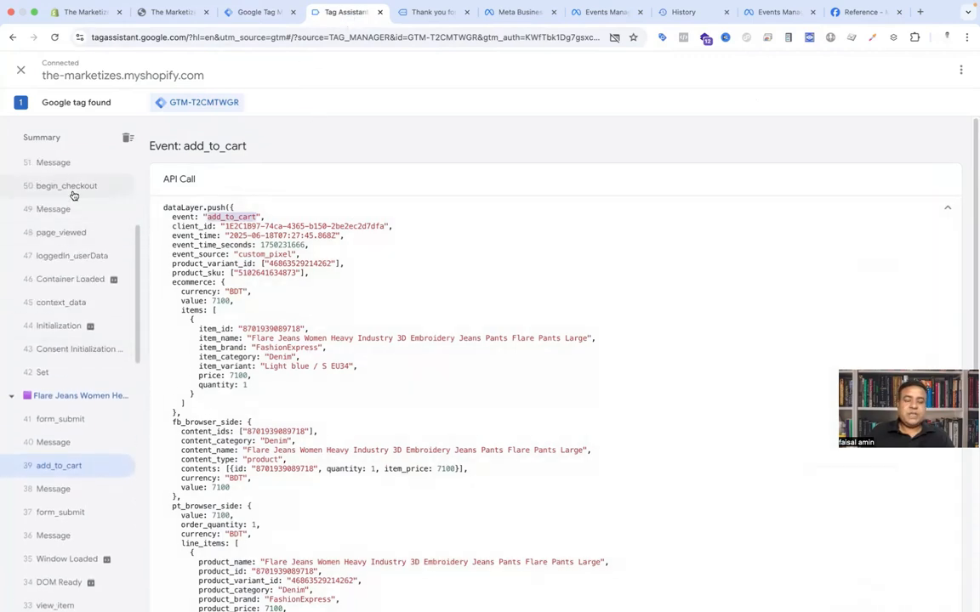
left_click(71, 187)
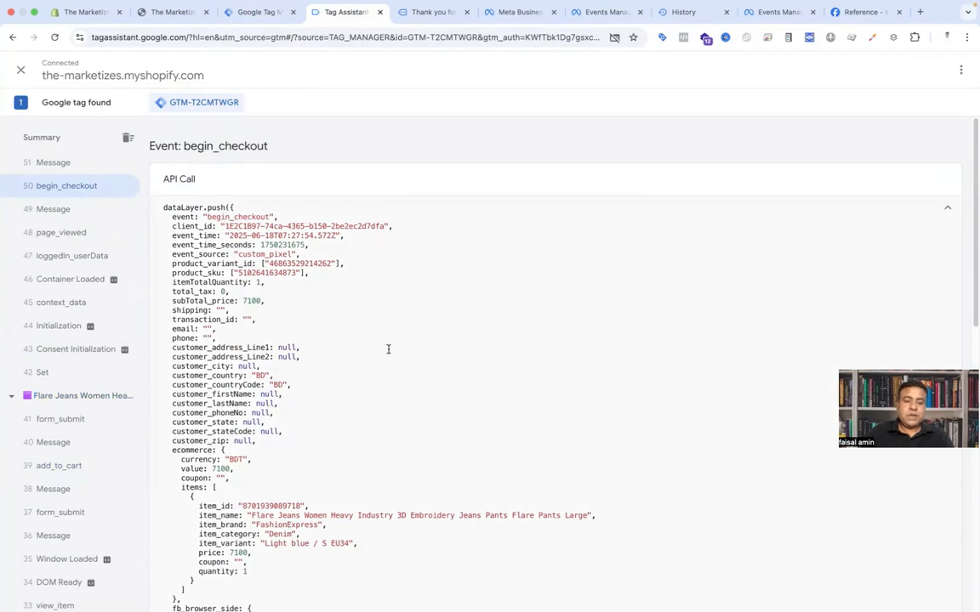
scroll(388, 349, "down", 5)
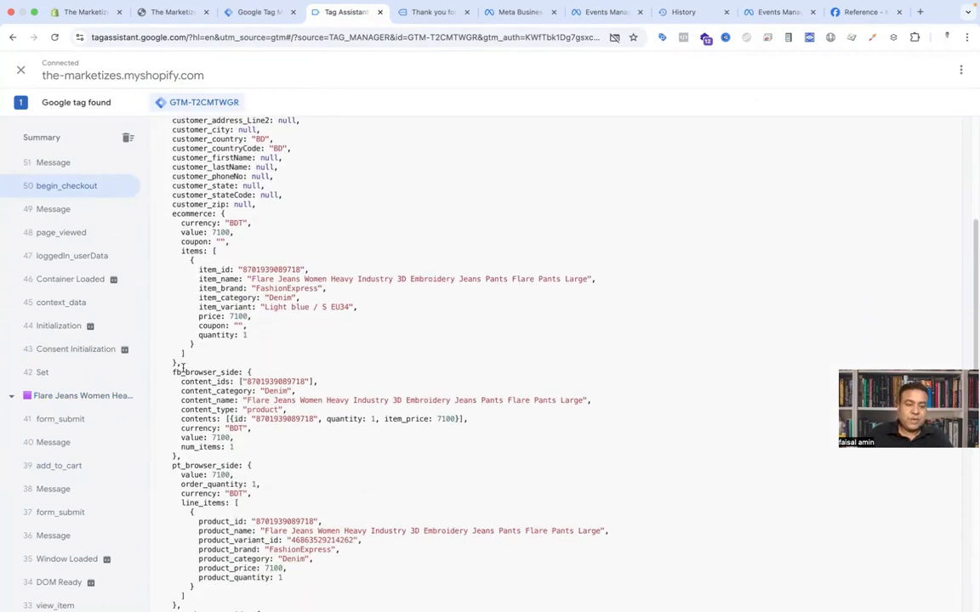
left_click_drag(185, 373, 223, 389)
left_click(236, 409)
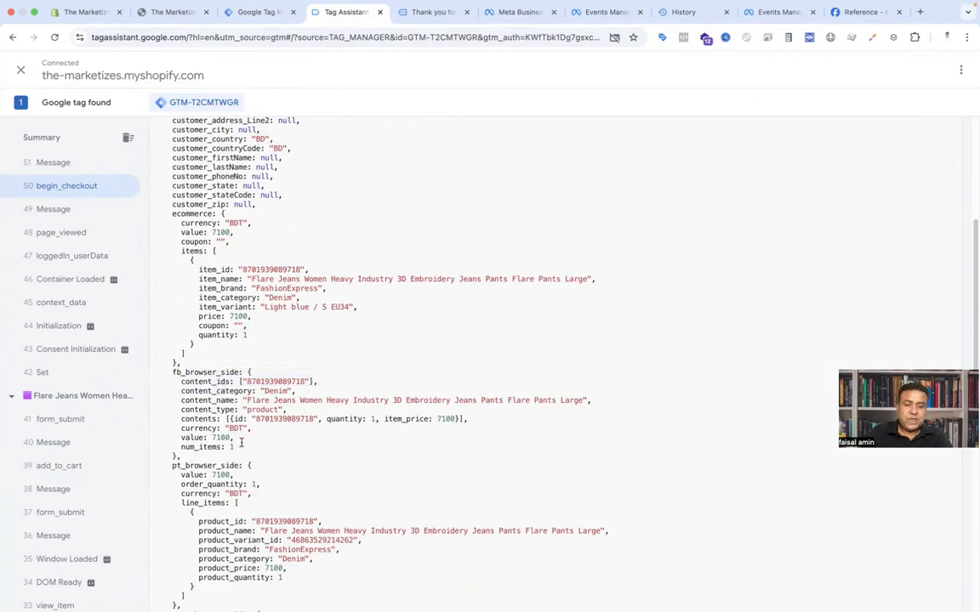
left_click_drag(223, 447, 189, 448)
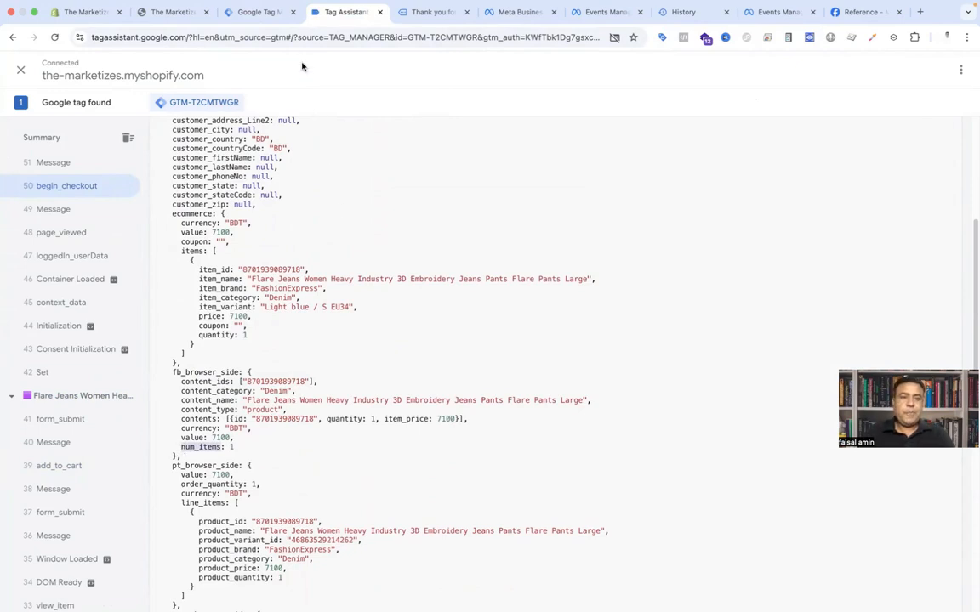
Step: Duplicate the Meta /Facebook - add to cart tag
left_click(244, 11)
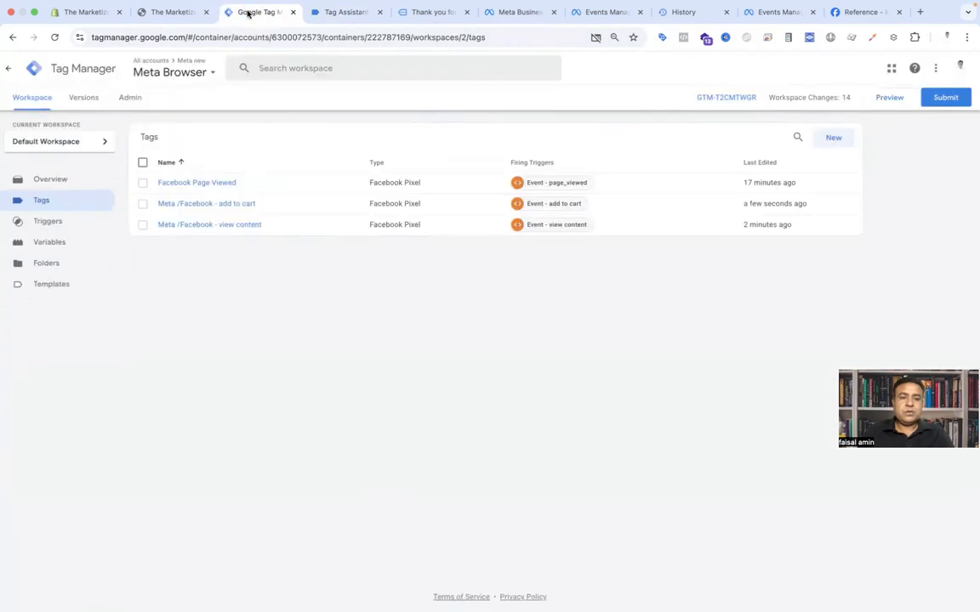
left_click(245, 205)
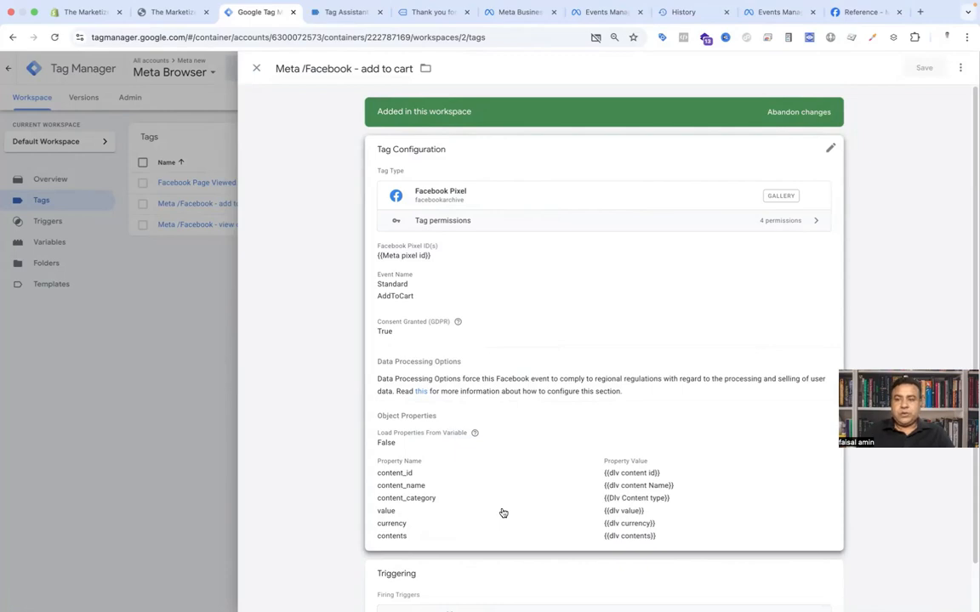
left_click(960, 69)
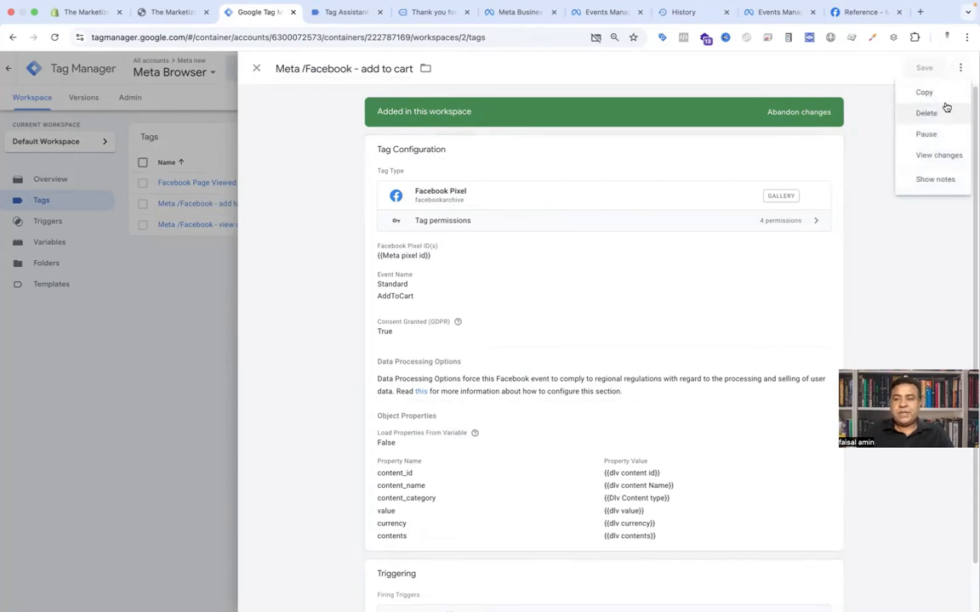
left_click(935, 95)
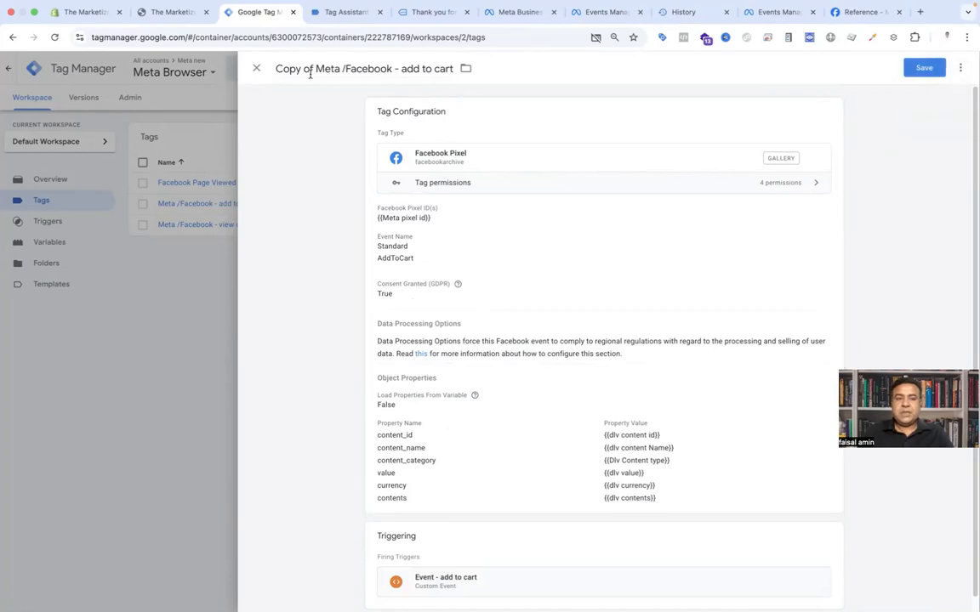
Step: Rename the copied tag to Meta /Facebook - Begin Checkout
left_click_drag(316, 66, 267, 68)
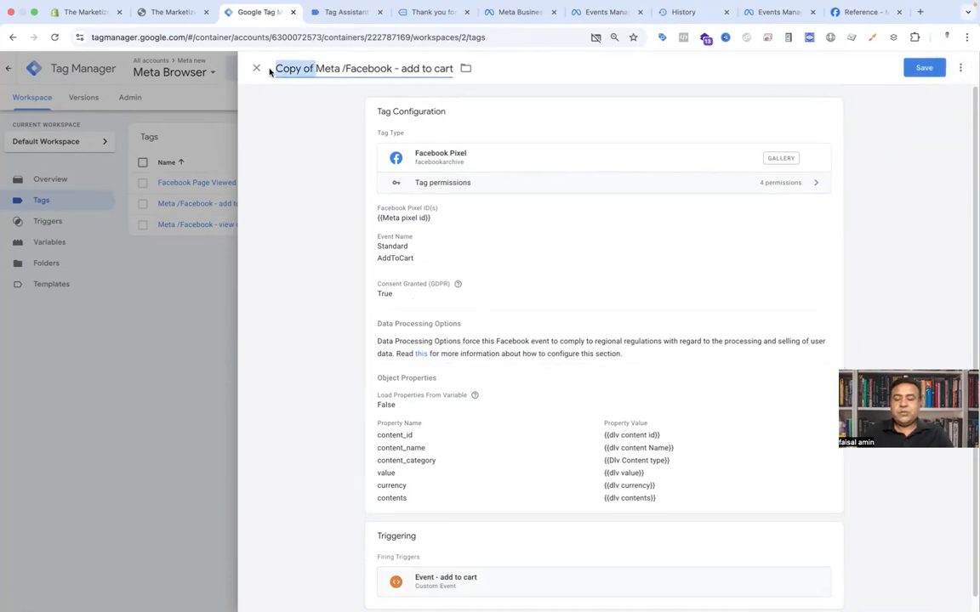
key("BackSpace")
left_click_drag(361, 68, 409, 69)
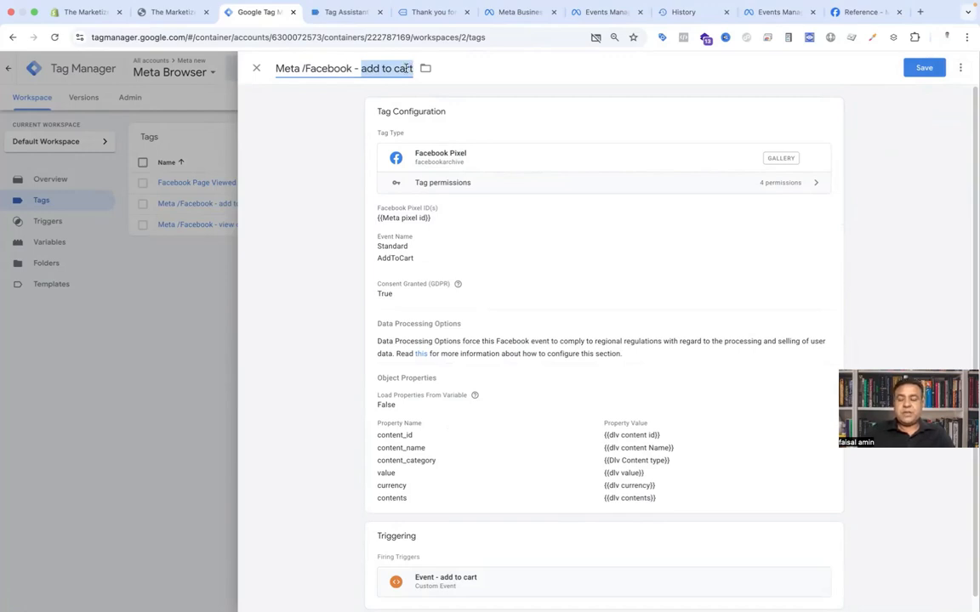
type("Begin")
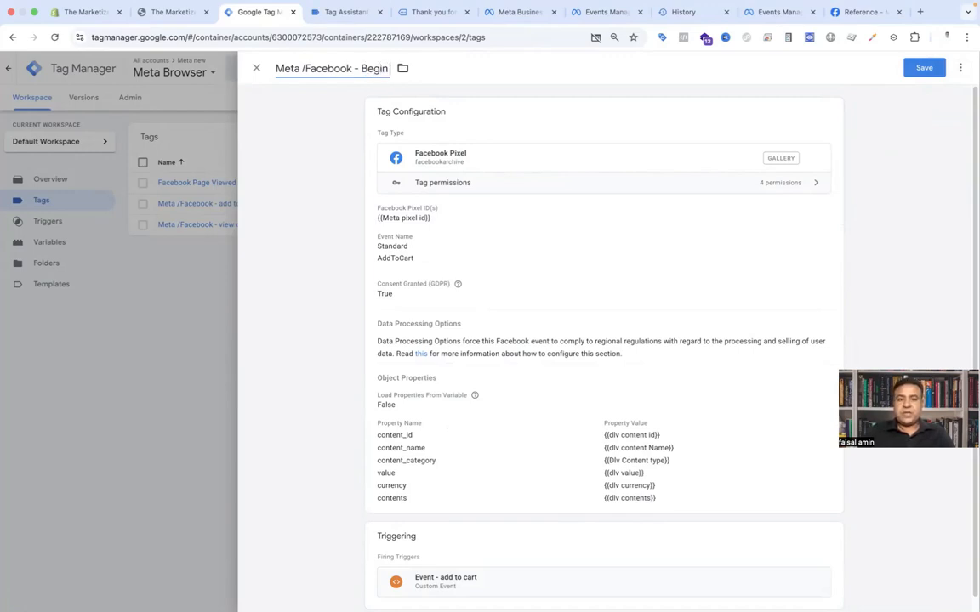
type(" Checkout")
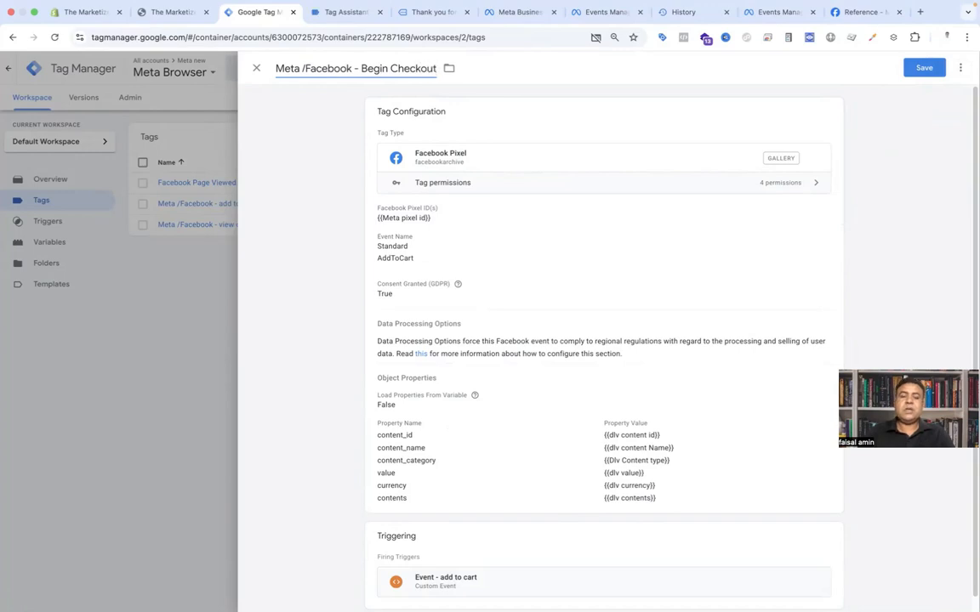
Step: Change the tag's standard event name to InitiateCheckout
left_click(451, 268)
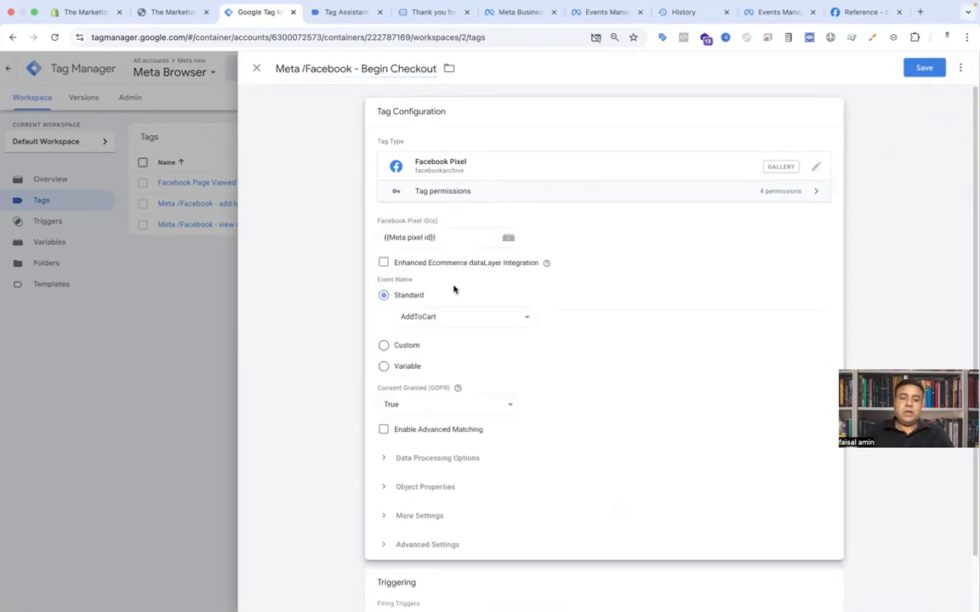
left_click(468, 315)
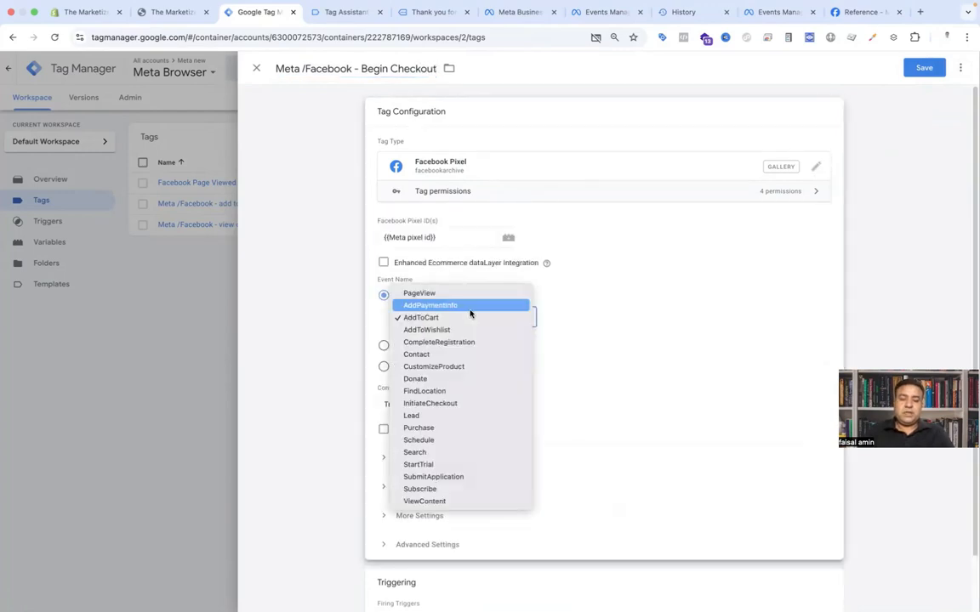
left_click(463, 403)
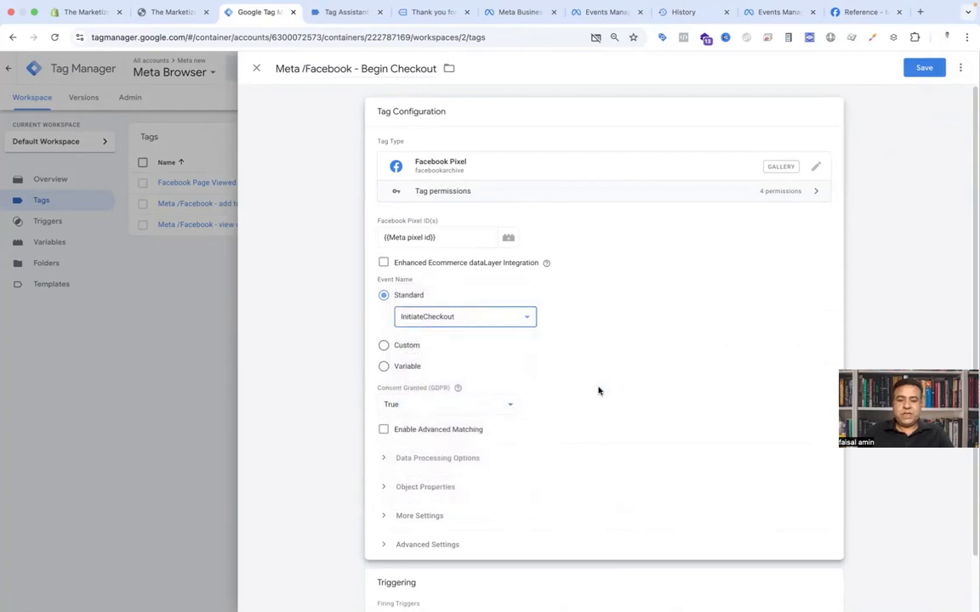
Step: Add a new object property named num_items to the tag
scroll(599, 391, "down", 2)
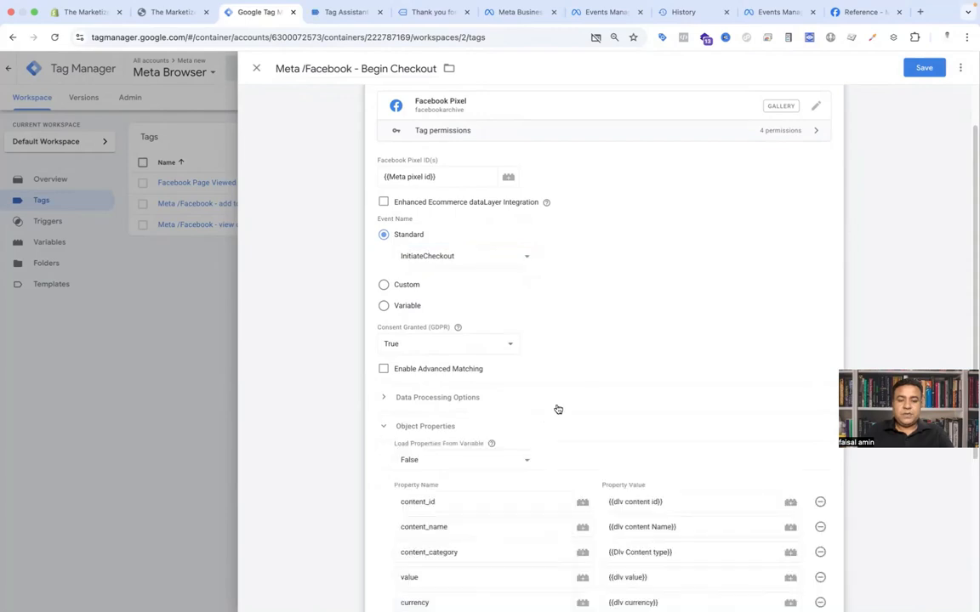
scroll(556, 407, "down", 3)
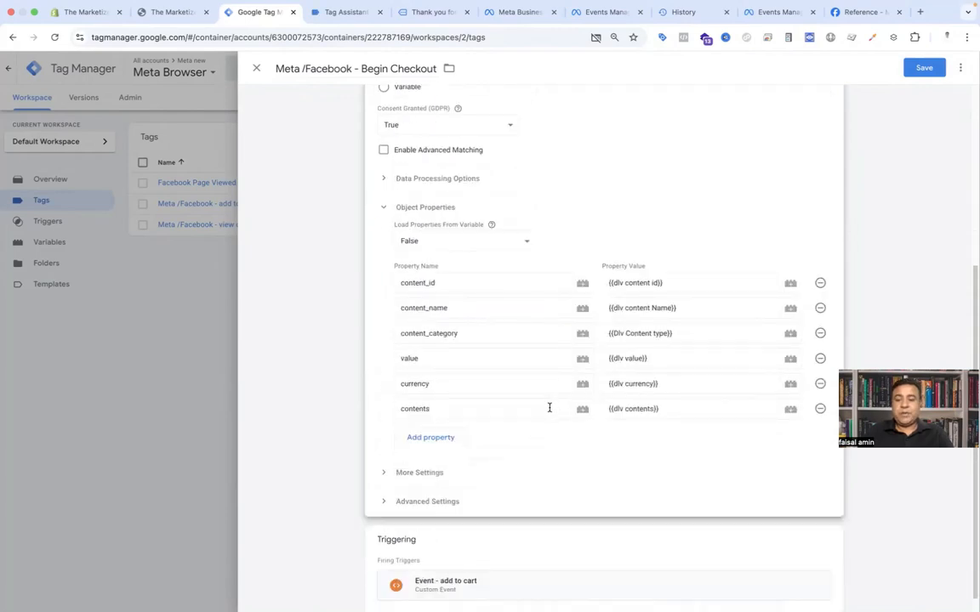
left_click(454, 439)
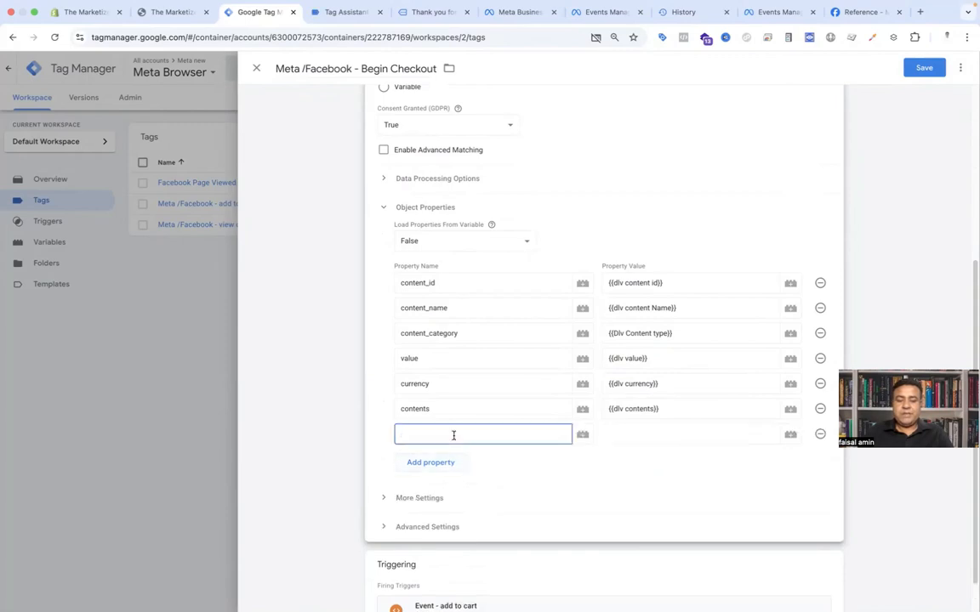
type("num_items")
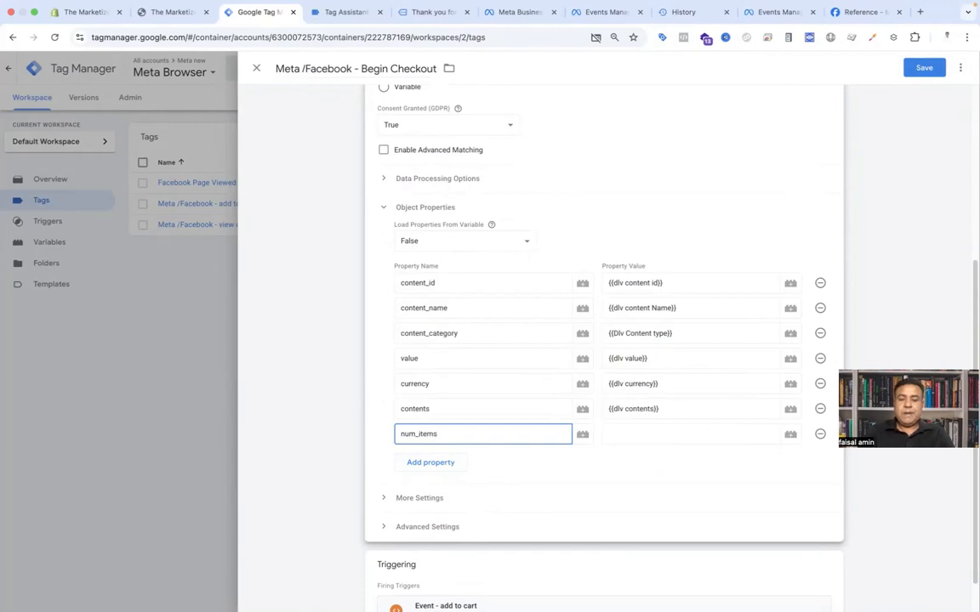
Step: Create a new Data Layer Variable for the property with name fb_browser_side.num_items, copied from the Tag Assistant event data
left_click(790, 435)
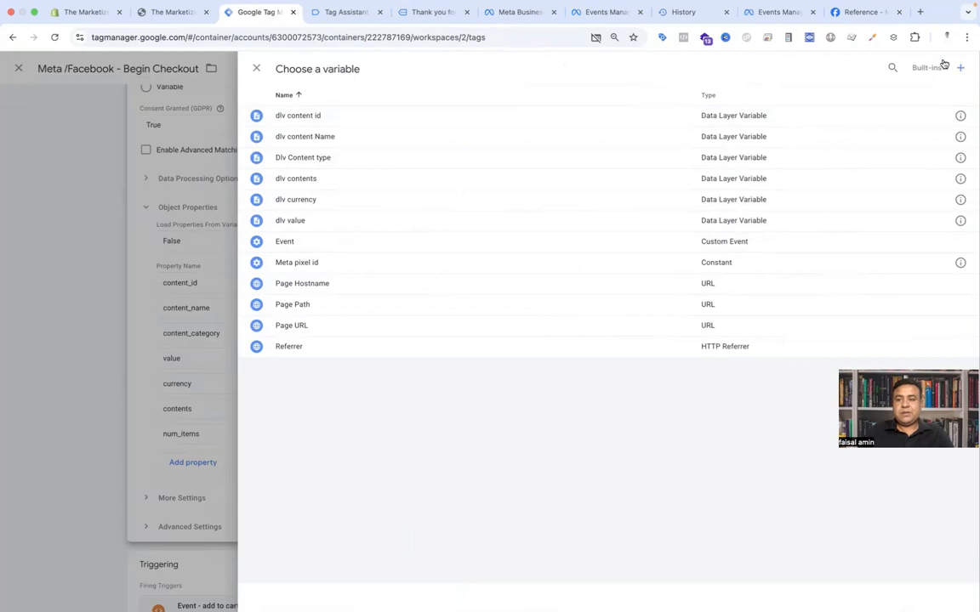
left_click(959, 67)
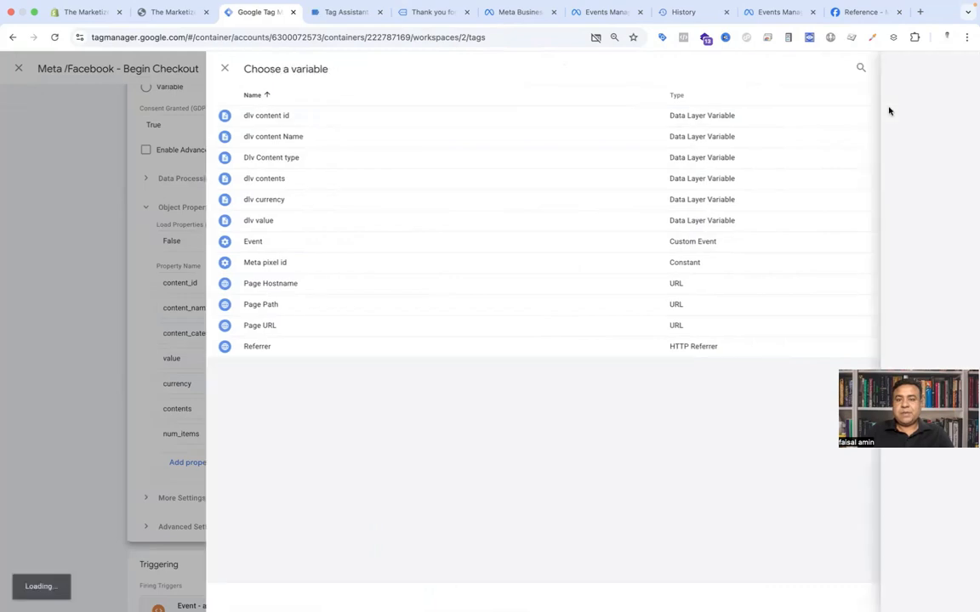
left_click(573, 172)
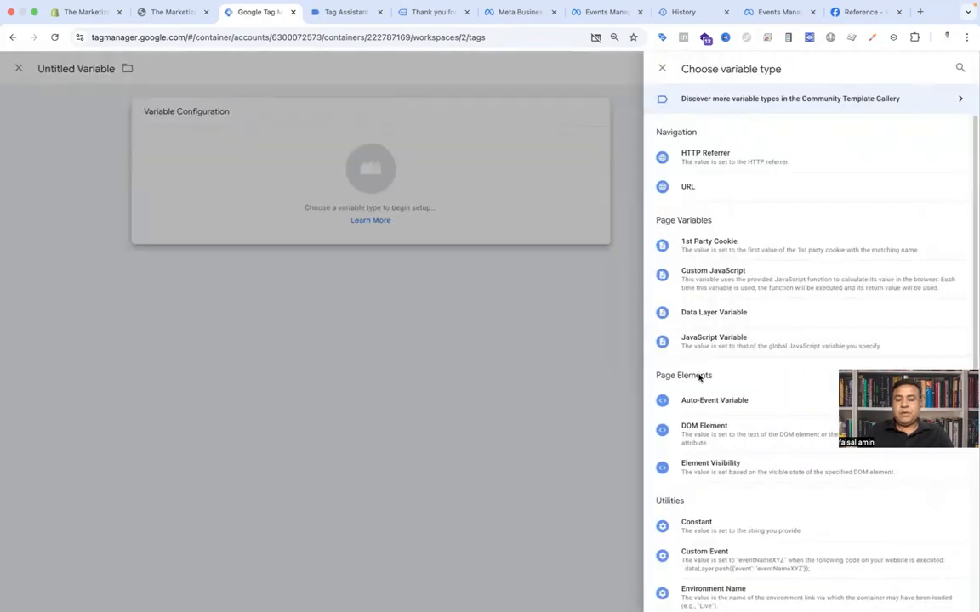
left_click(699, 315)
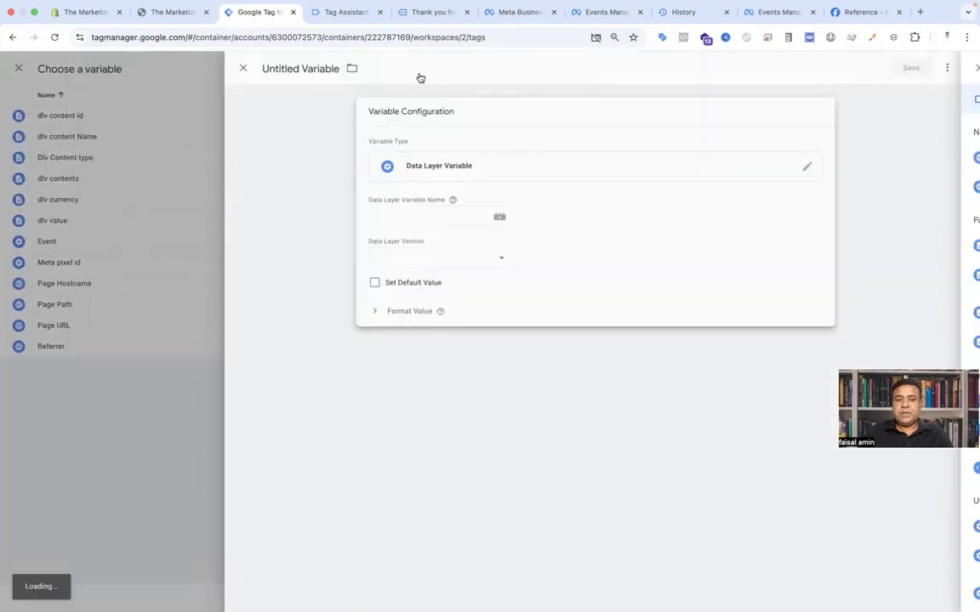
left_click(340, 13)
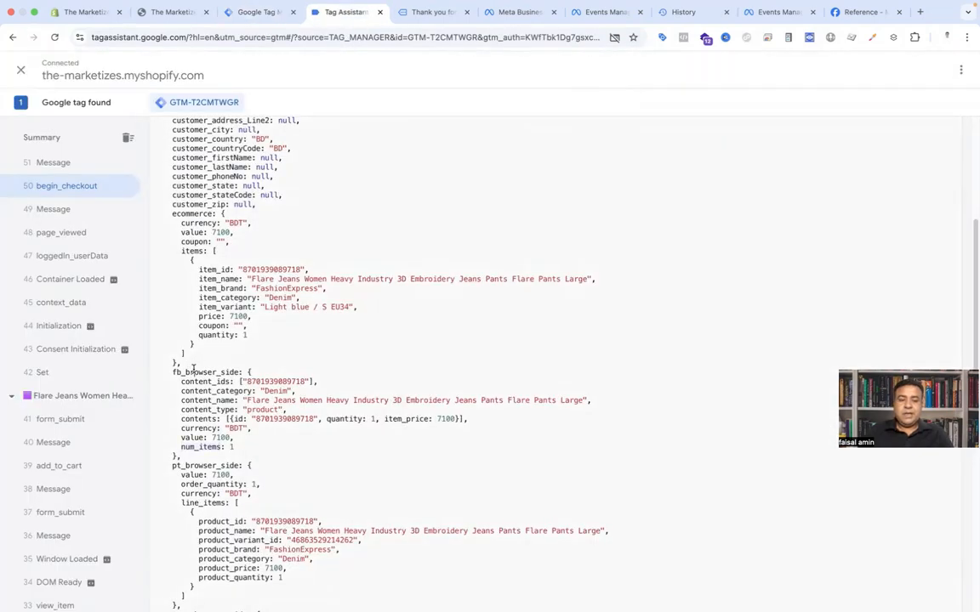
double_click(193, 372)
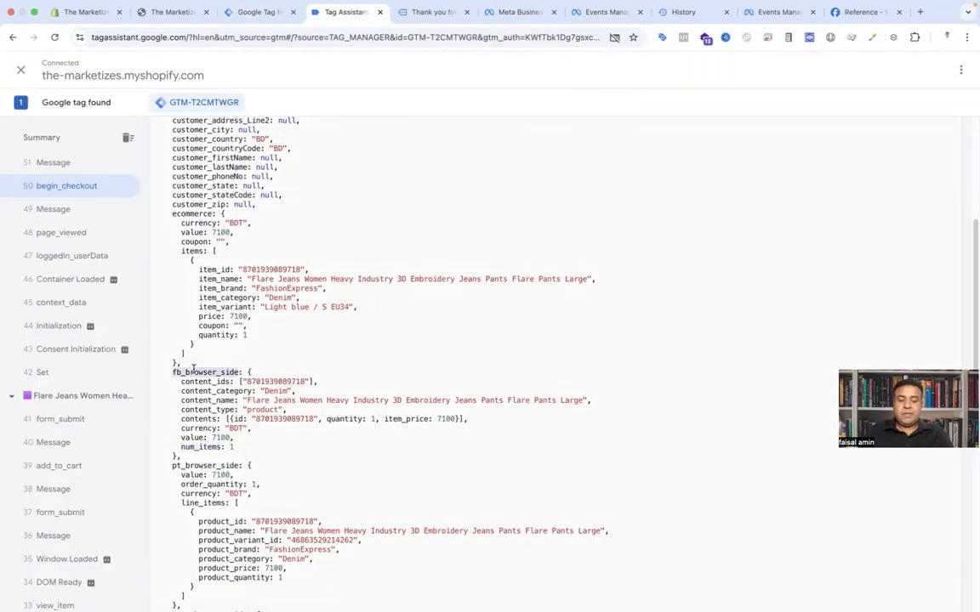
left_click(226, 14)
left_click(424, 219)
key("super+v")
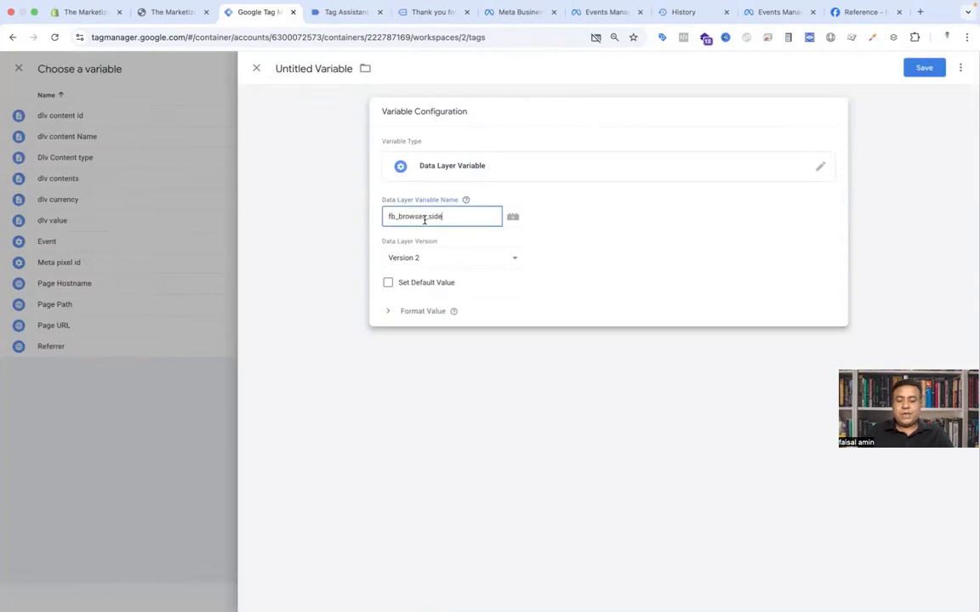
left_click(349, 16)
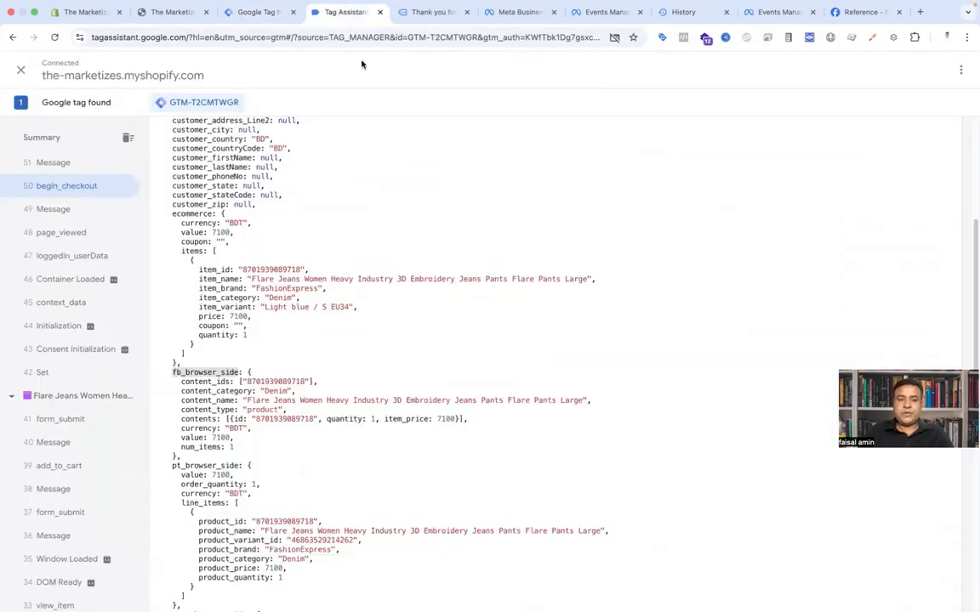
double_click(194, 447)
key("super+c")
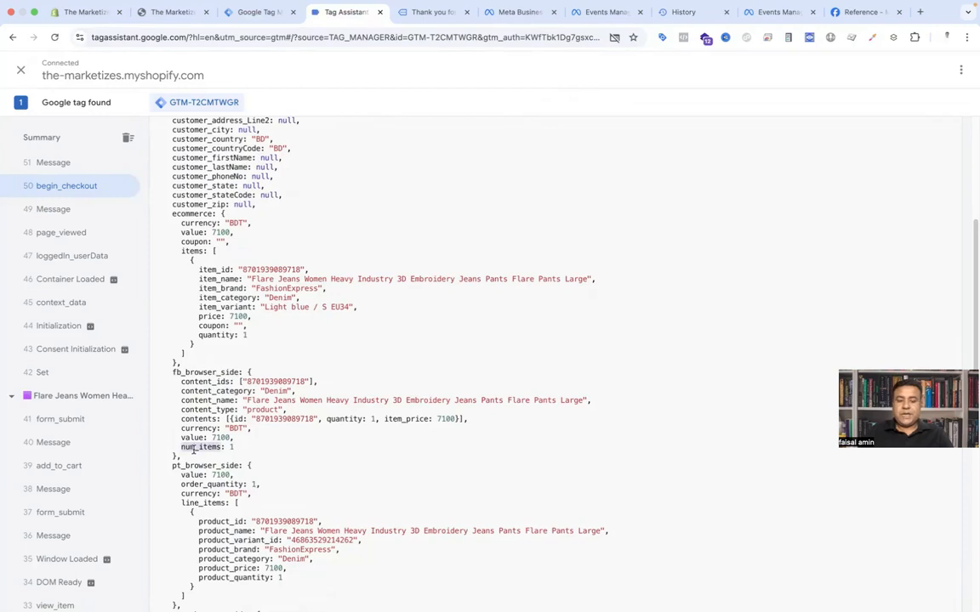
left_click(258, 12)
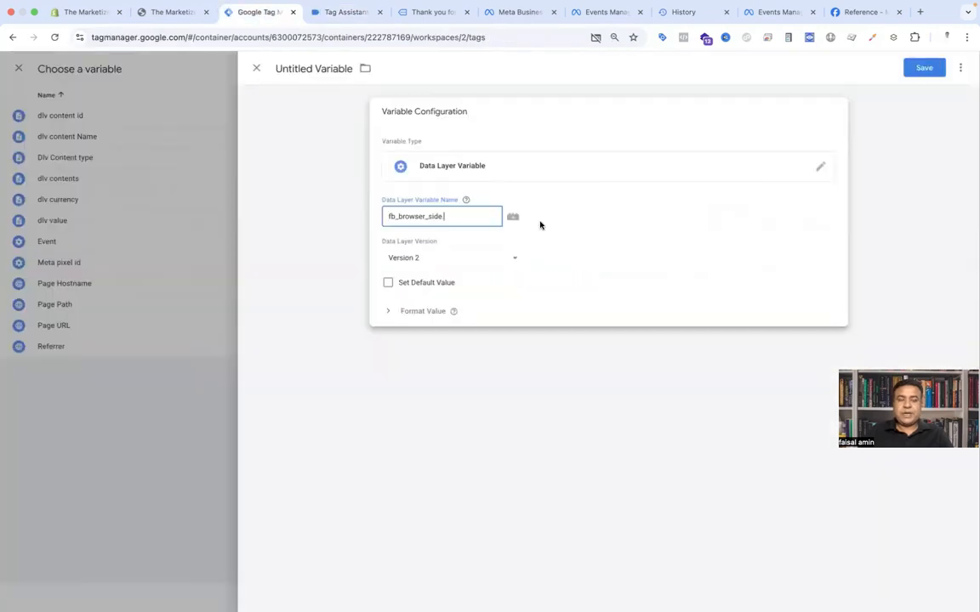
key("super+v")
Step: Name the variable dlv num items and save it as the num_items property value
double_click(330, 70)
triple_click(329, 71)
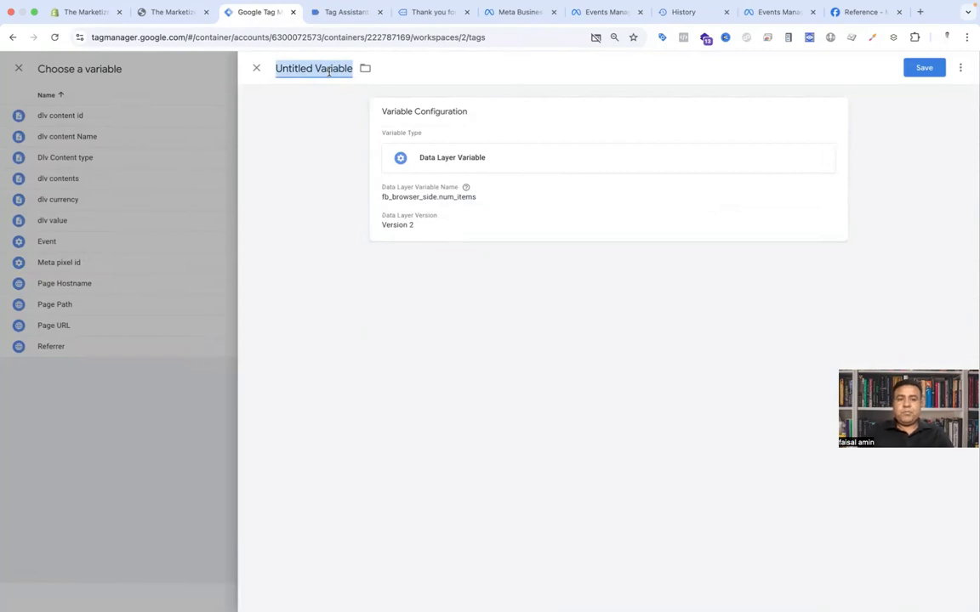
type("d")
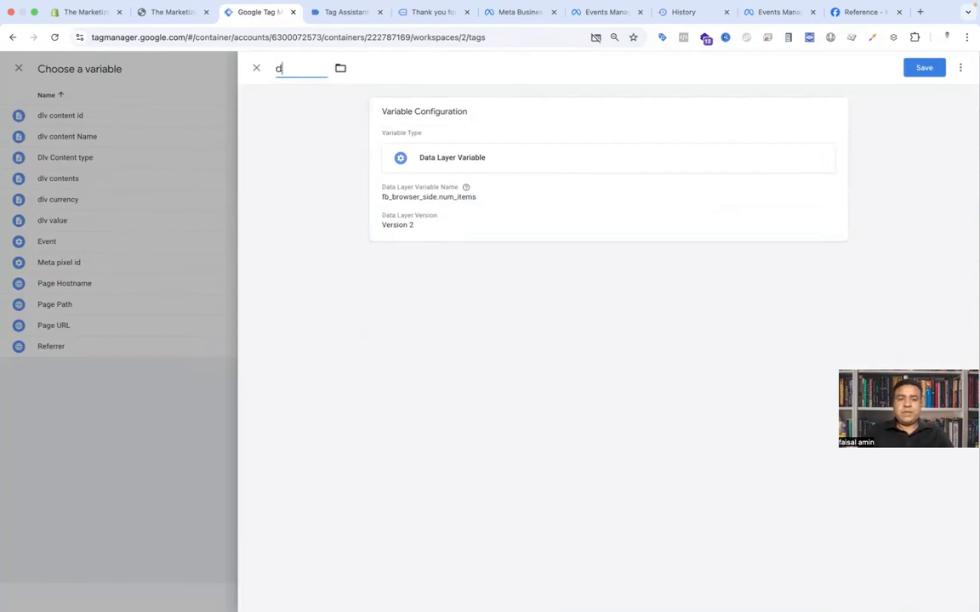
type("lv num items")
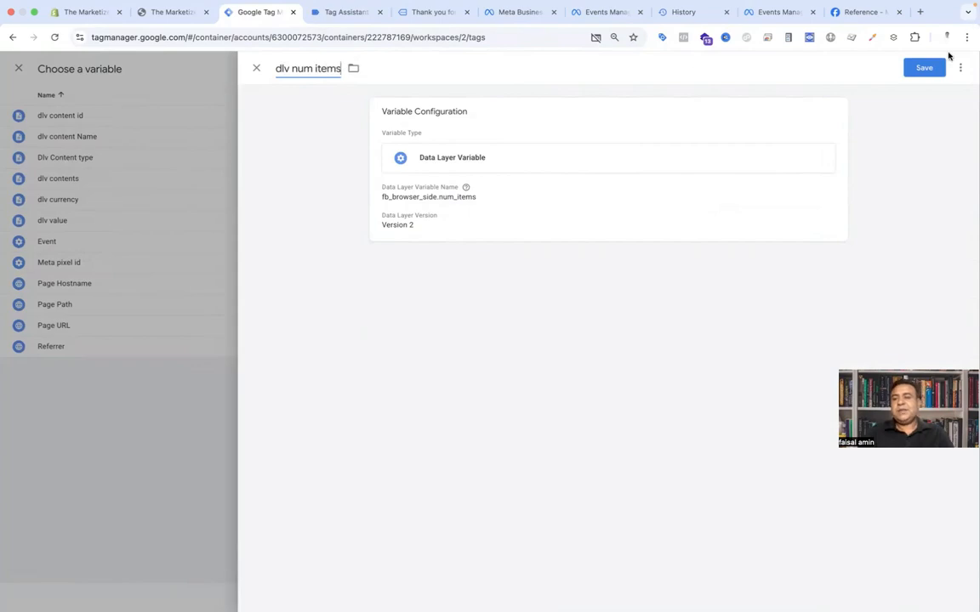
left_click(927, 68)
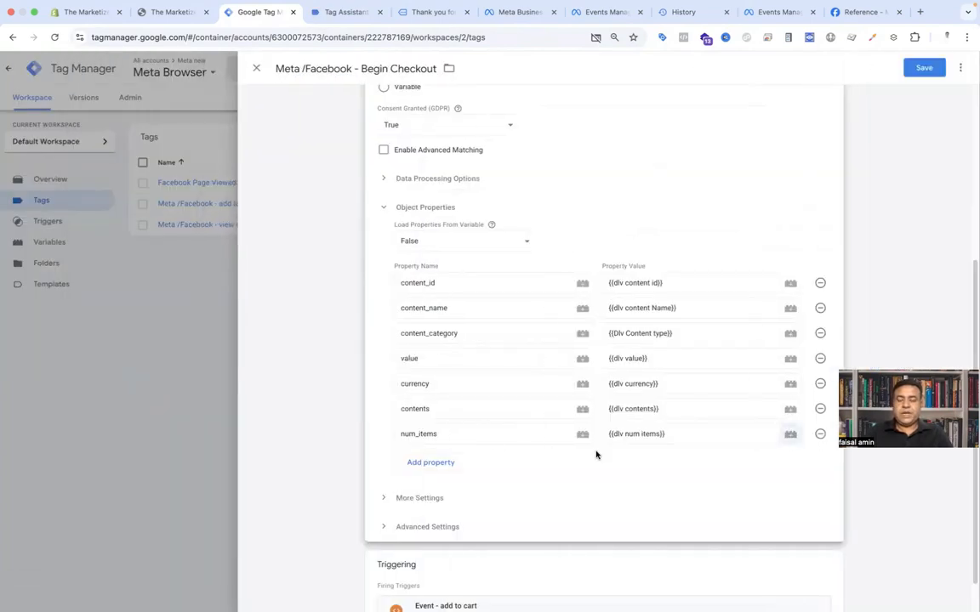
Step: Remove the Event - add to cart firing trigger from the Begin Checkout tag
scroll(587, 452, "down", 1)
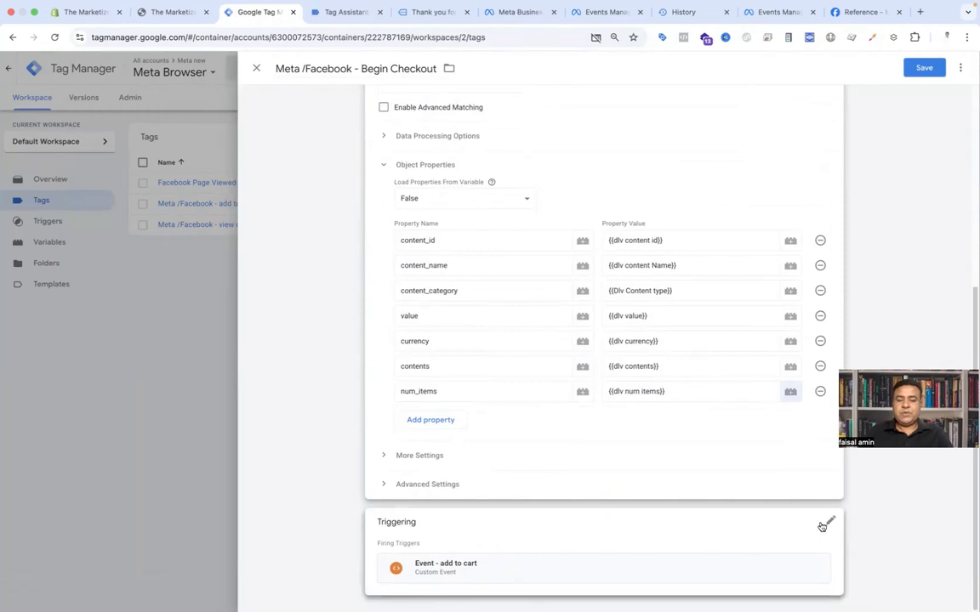
left_click(830, 524)
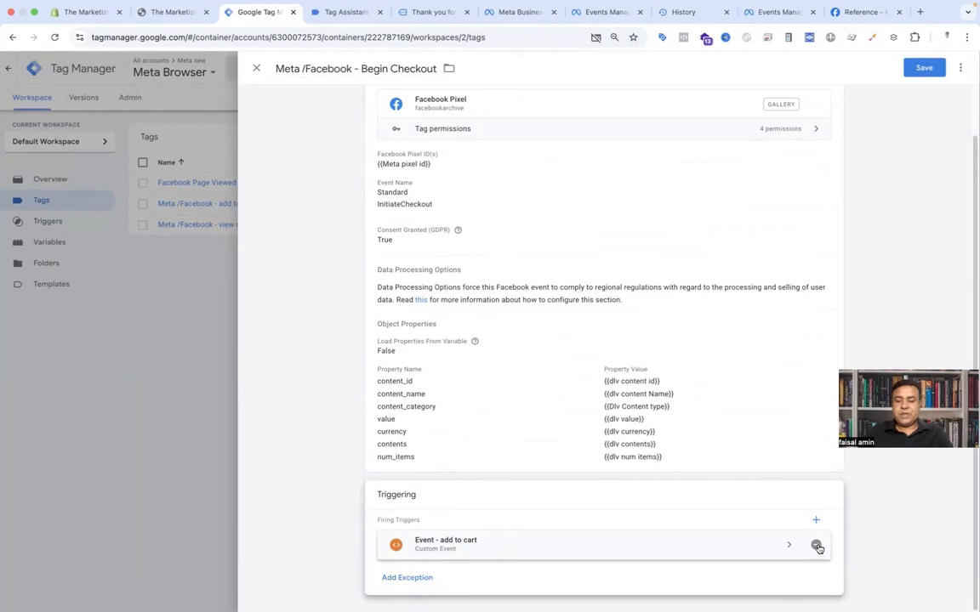
left_click(817, 546)
Step: Create a new Custom Event trigger with event name begin_checkout, copied from the Tag Assistant event data
left_click(614, 524)
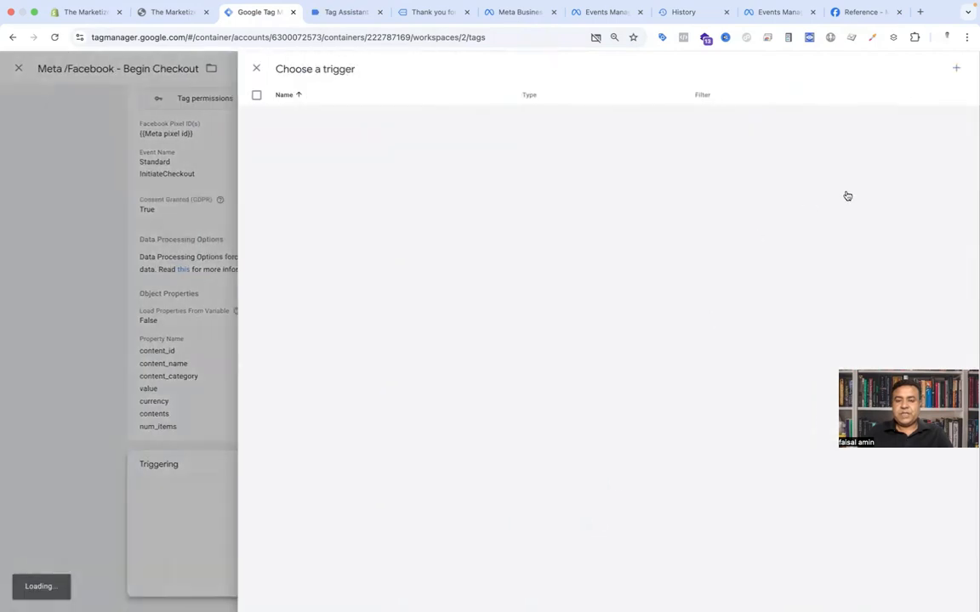
left_click(953, 70)
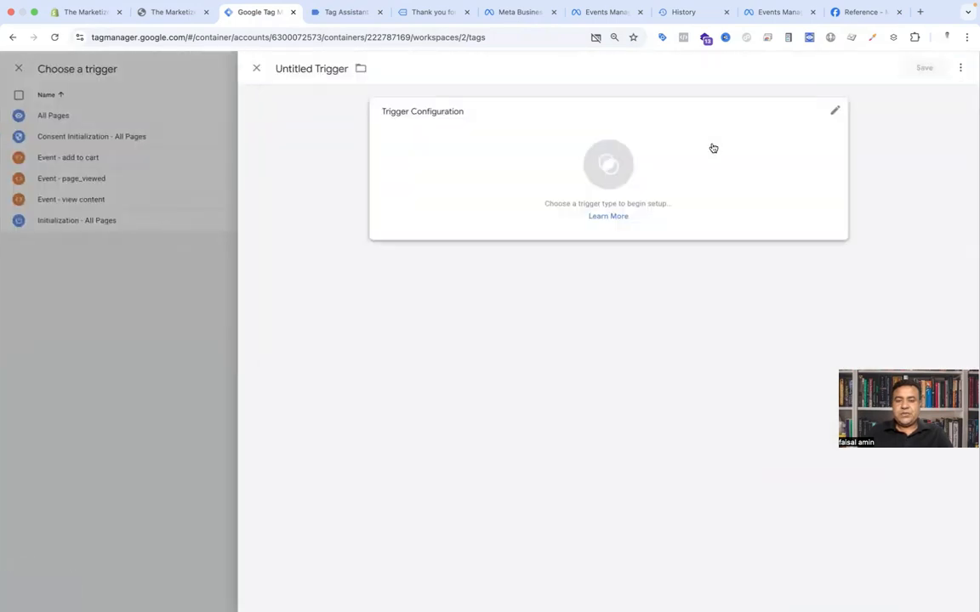
left_click(608, 166)
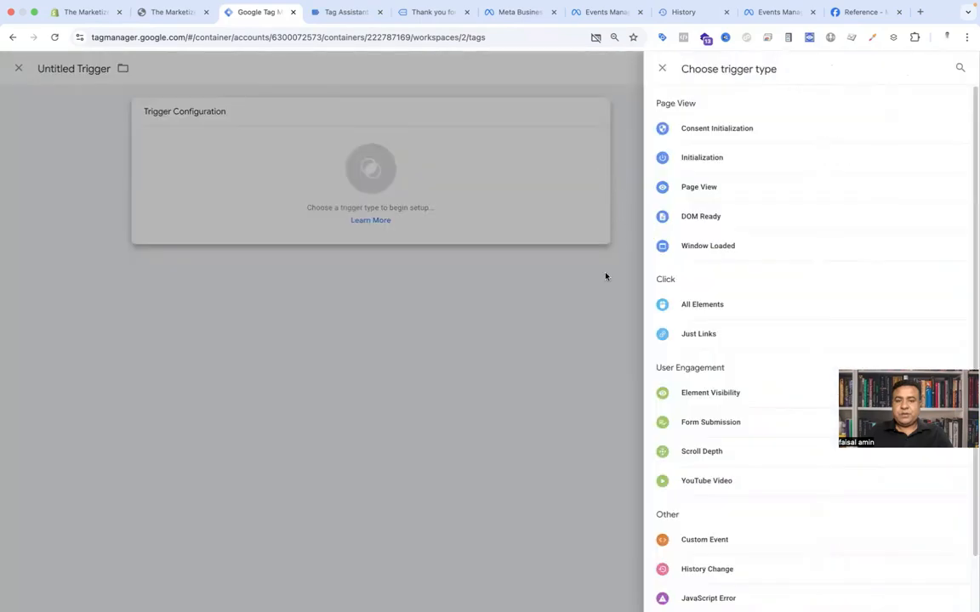
left_click(690, 539)
left_click(429, 215)
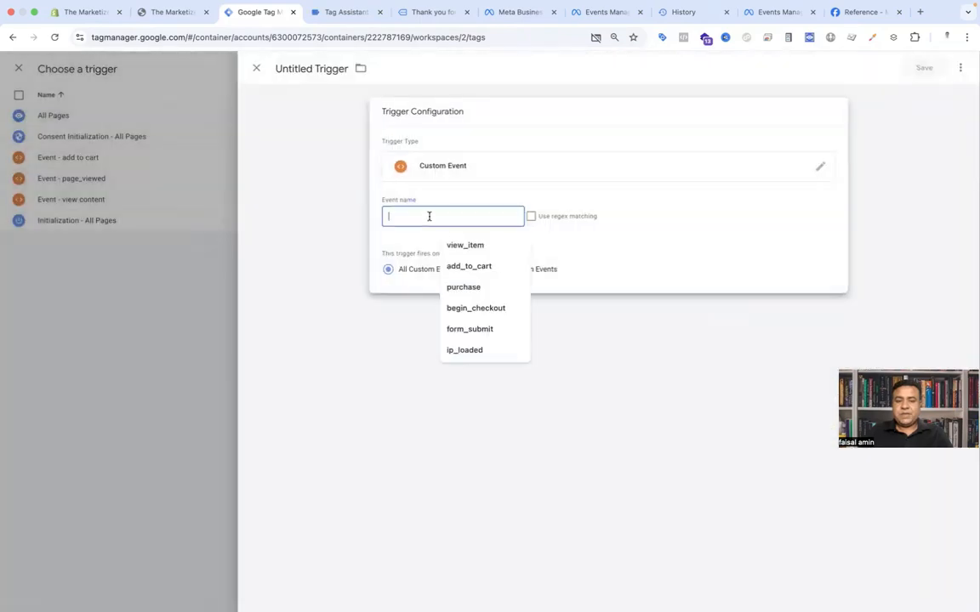
left_click(357, 13)
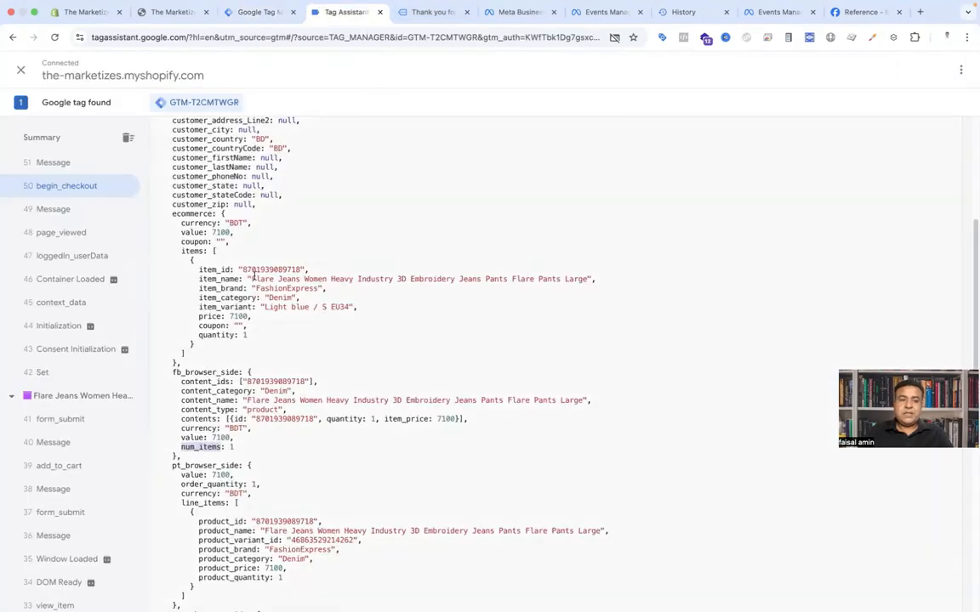
scroll(252, 253, "up", 3)
scroll(247, 216, "up", 1)
double_click(247, 216)
key("super+c")
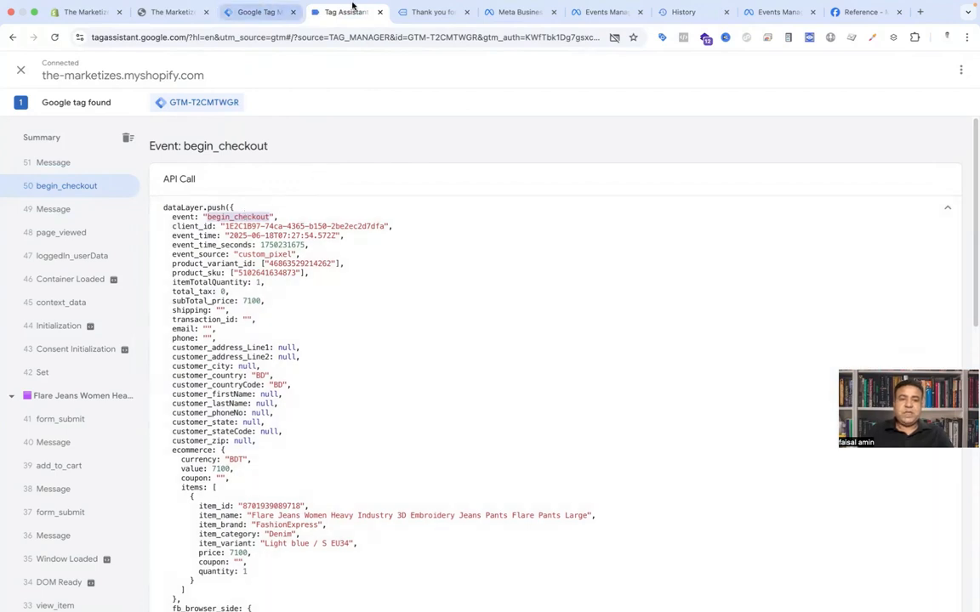
left_click(259, 26)
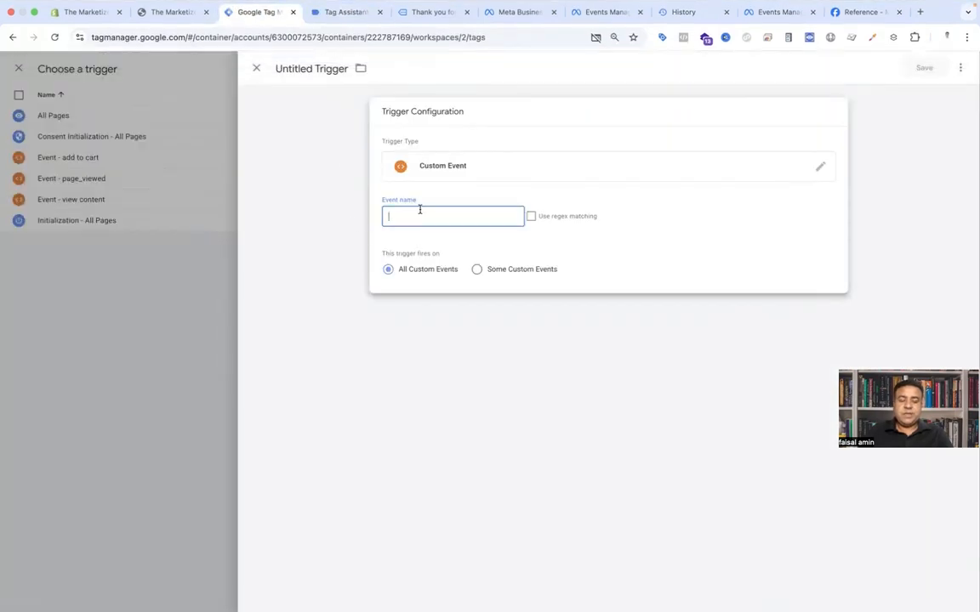
key("super+v")
Step: Name the trigger Event - Begin Chekcout, save it, and save the Begin Checkout tag
left_click(322, 70)
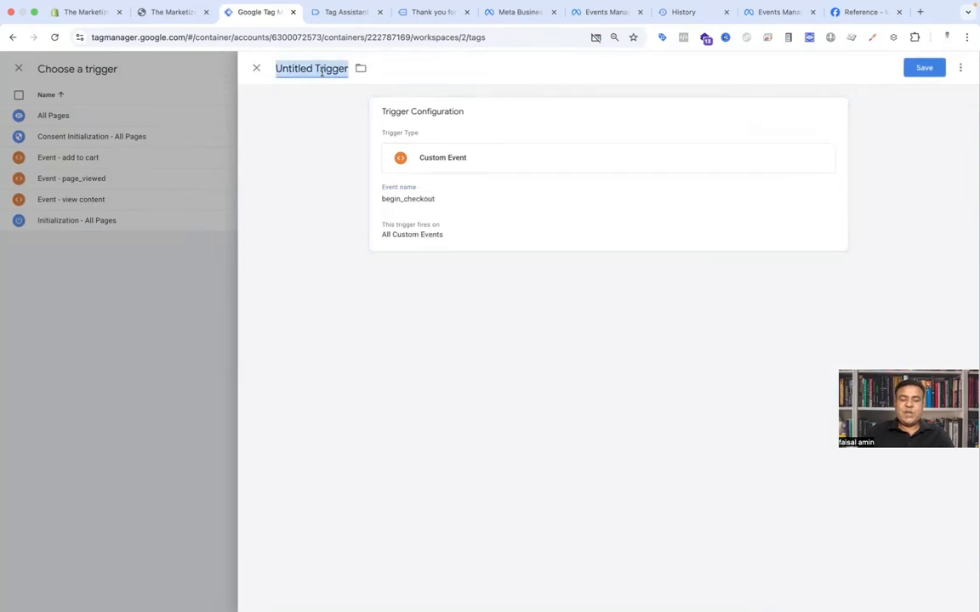
type("Event - Begin Ch")
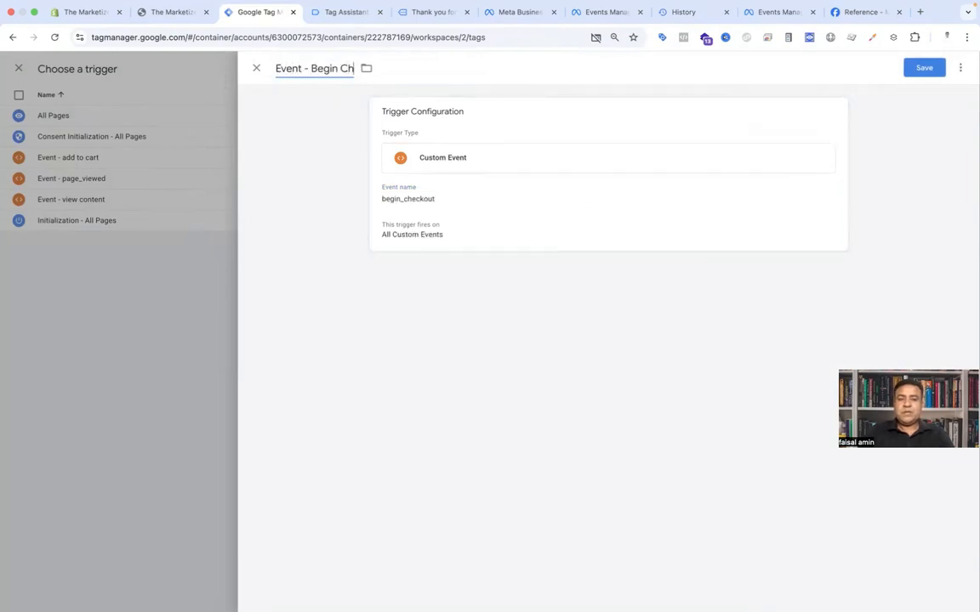
type("ekcout")
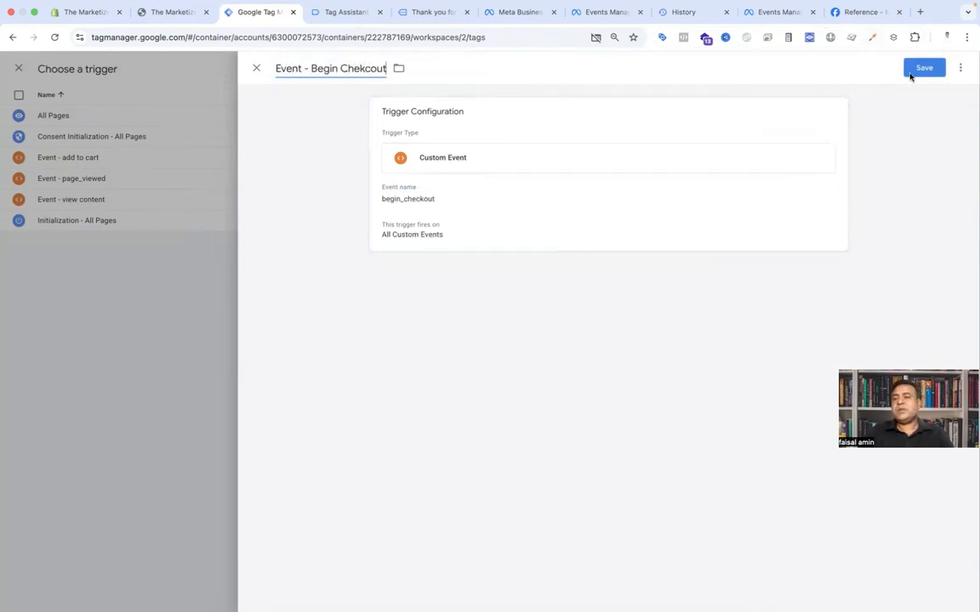
left_click(918, 71)
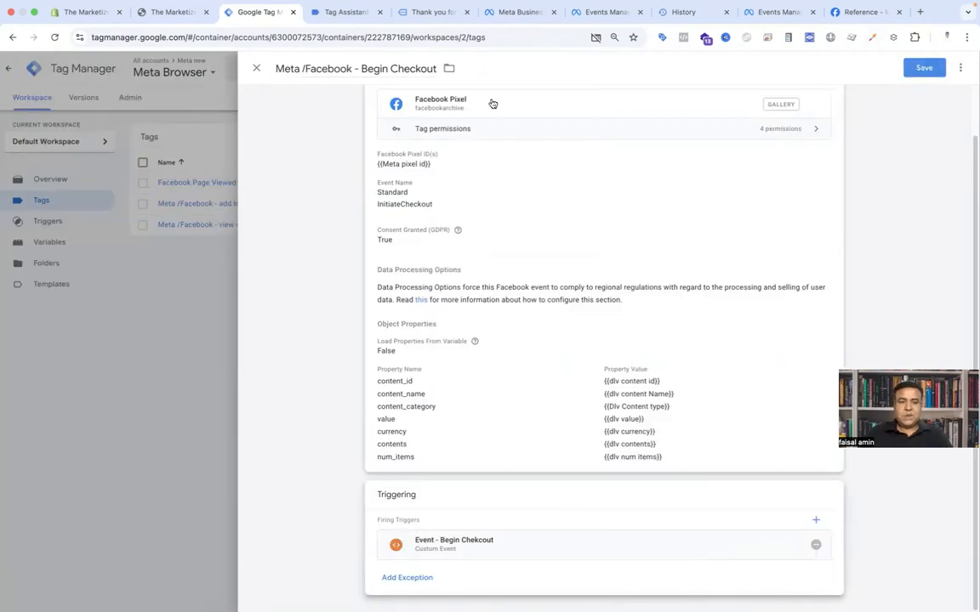
scroll(527, 234, "up", 1)
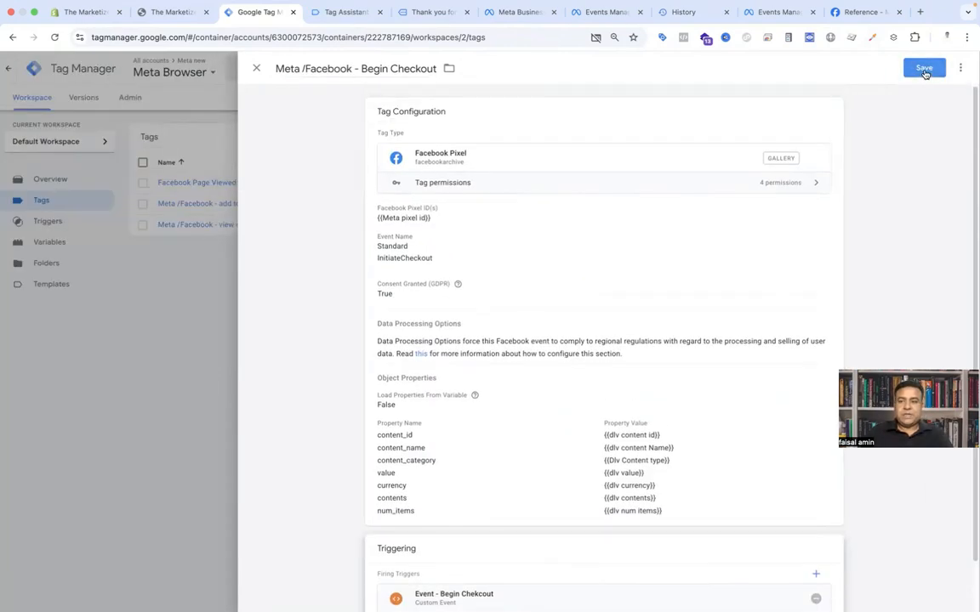
left_click(924, 70)
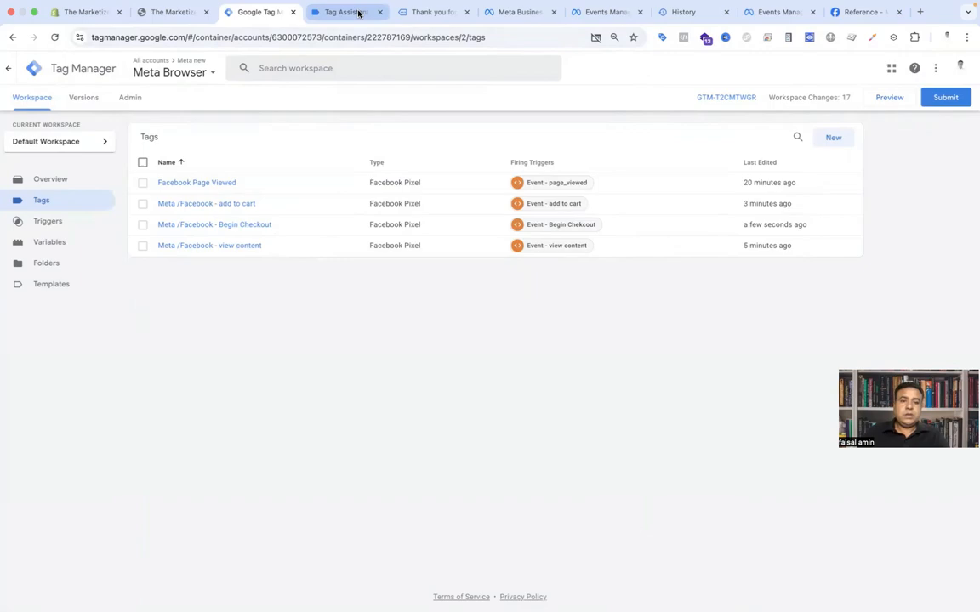
Step: Examine the purchase event's fb_browser_side data in Tag Assistant
left_click(358, 13)
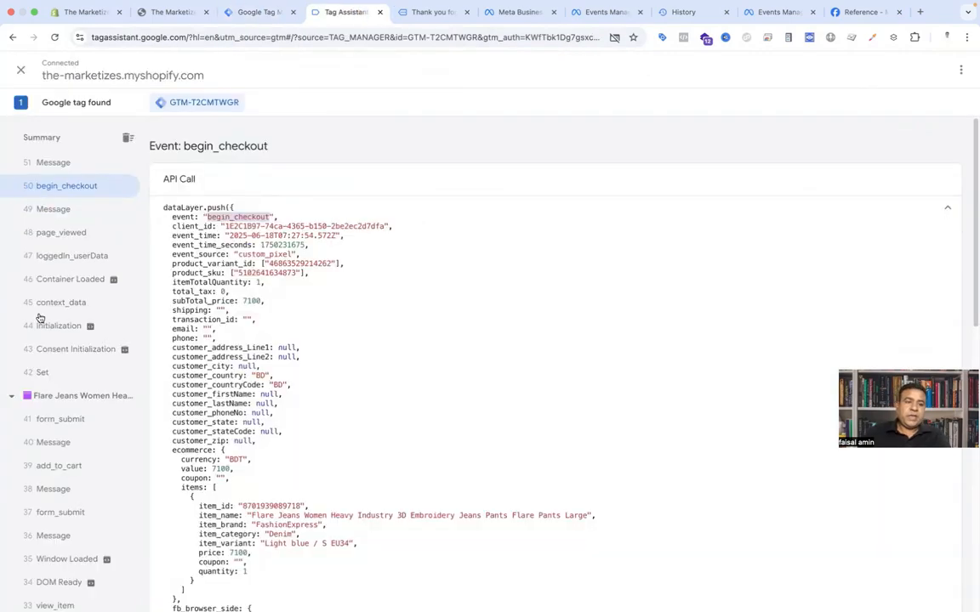
scroll(39, 319, "up", 5)
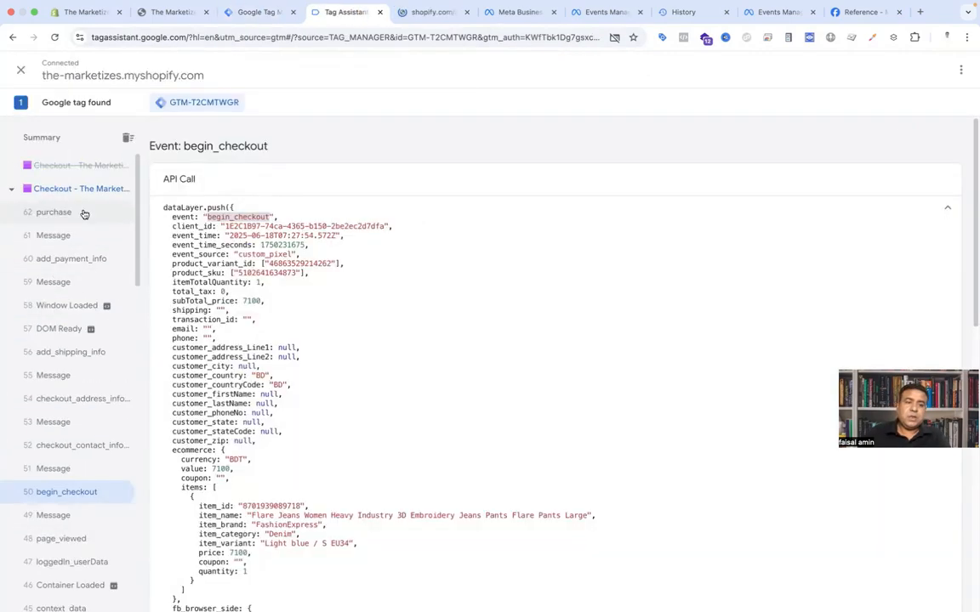
left_click(84, 212)
scroll(376, 296, "down", 5)
scroll(396, 347, "down", 1)
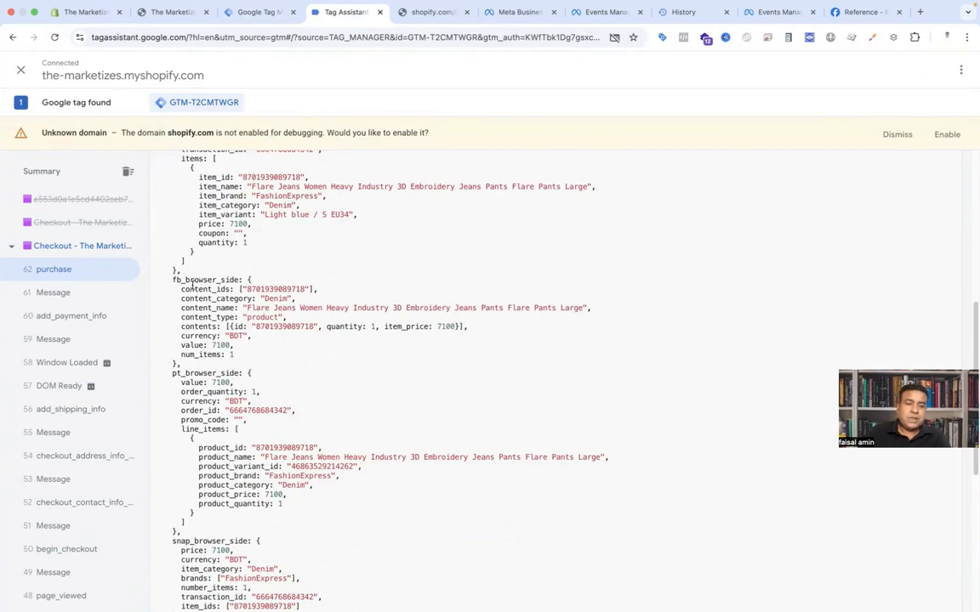
left_click_drag(170, 285, 215, 348)
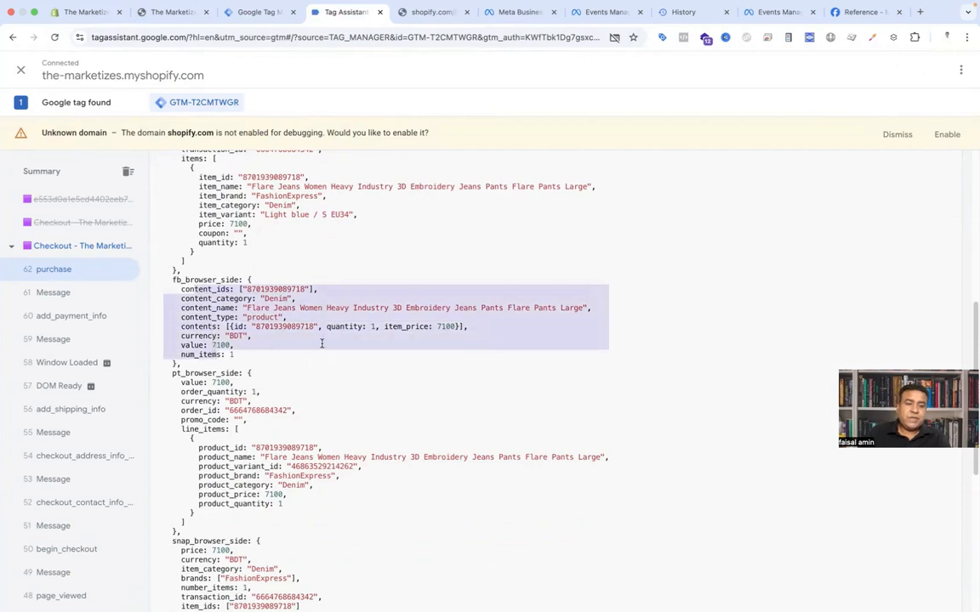
scroll(322, 343, "up", 5)
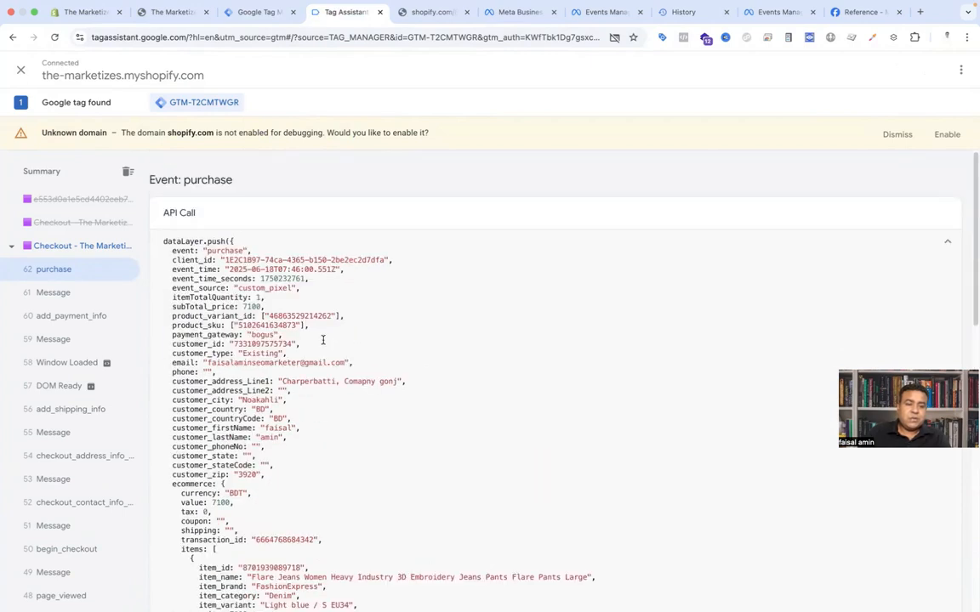
scroll(319, 332, "down", 3)
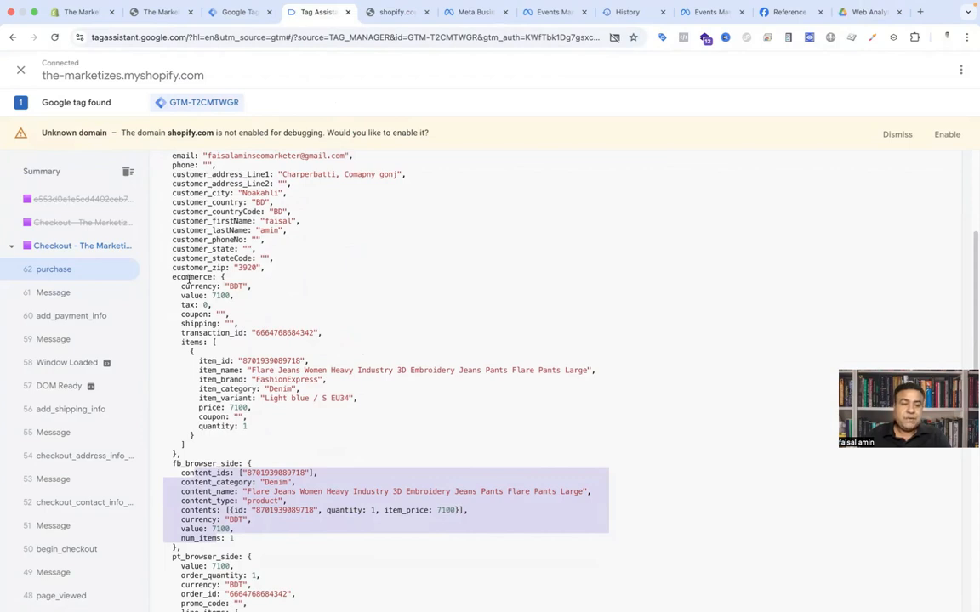
left_click(219, 333)
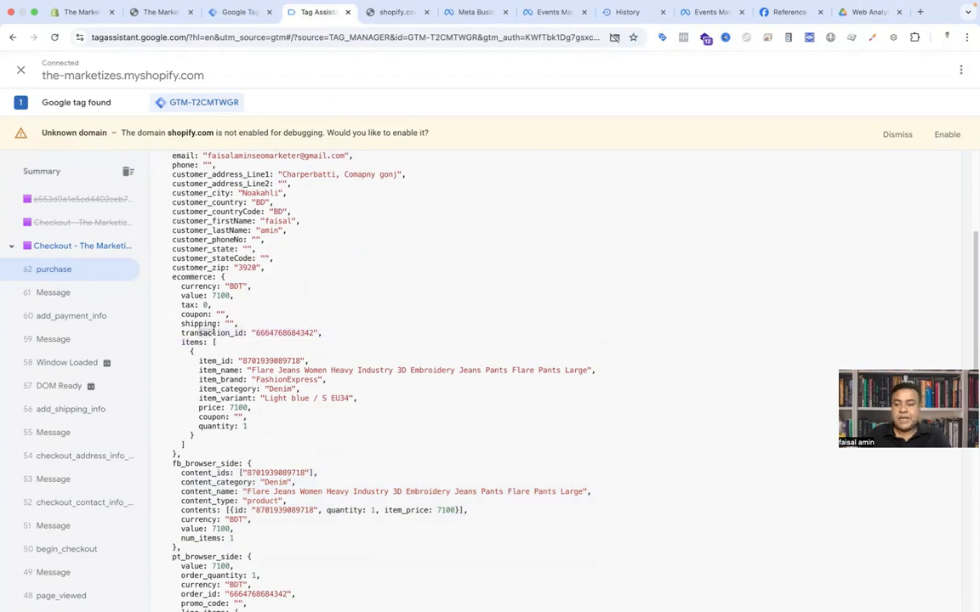
Step: Open the Meta /Facebook - Begin Checkout tag and make a copy of it
left_click(239, 23)
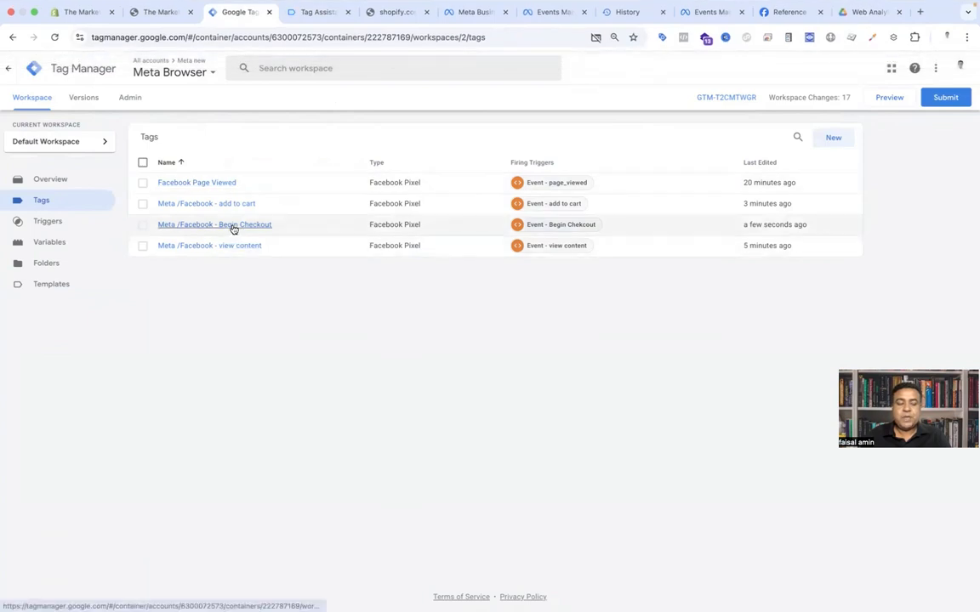
left_click(232, 225)
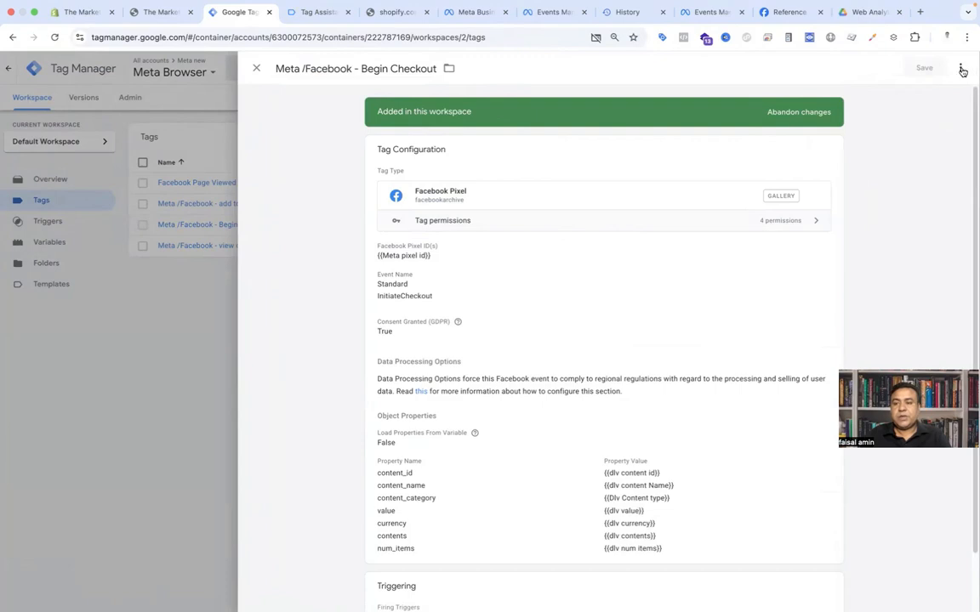
left_click(961, 68)
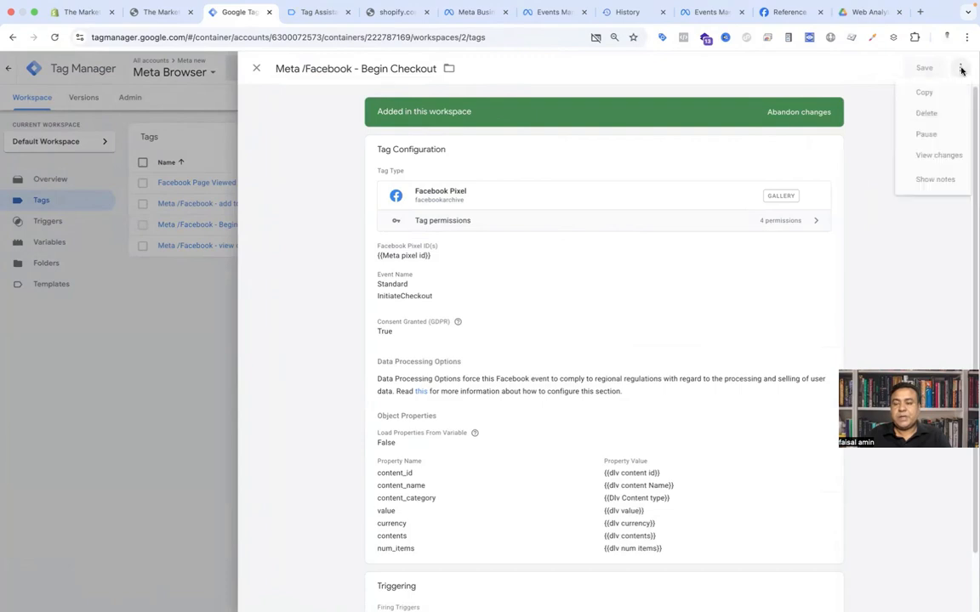
left_click(924, 92)
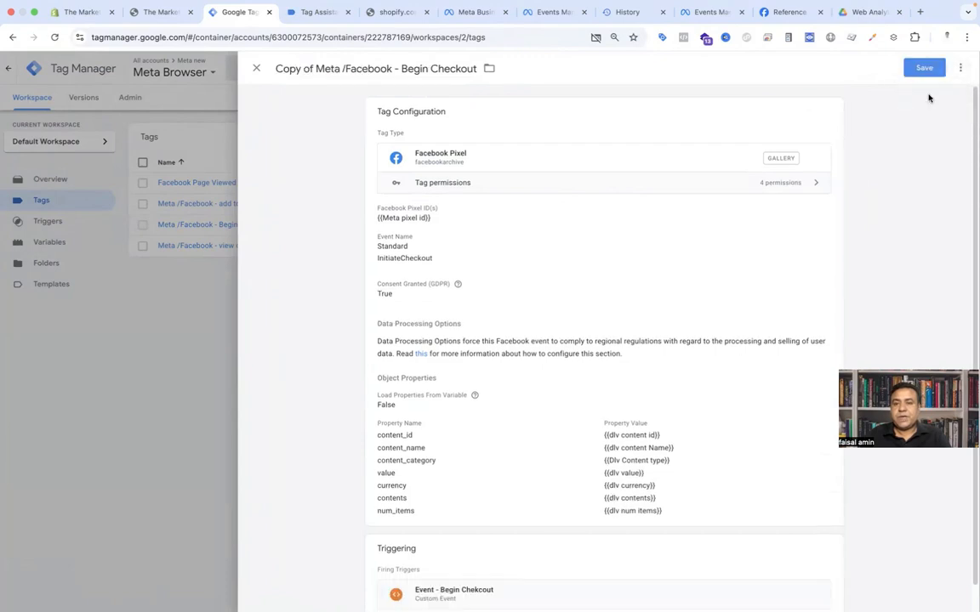
Step: Rename the copy Meta /Facebook - Purchase and set its standard event name to Purchase
left_click(314, 68)
left_click_drag(314, 68, 274, 68)
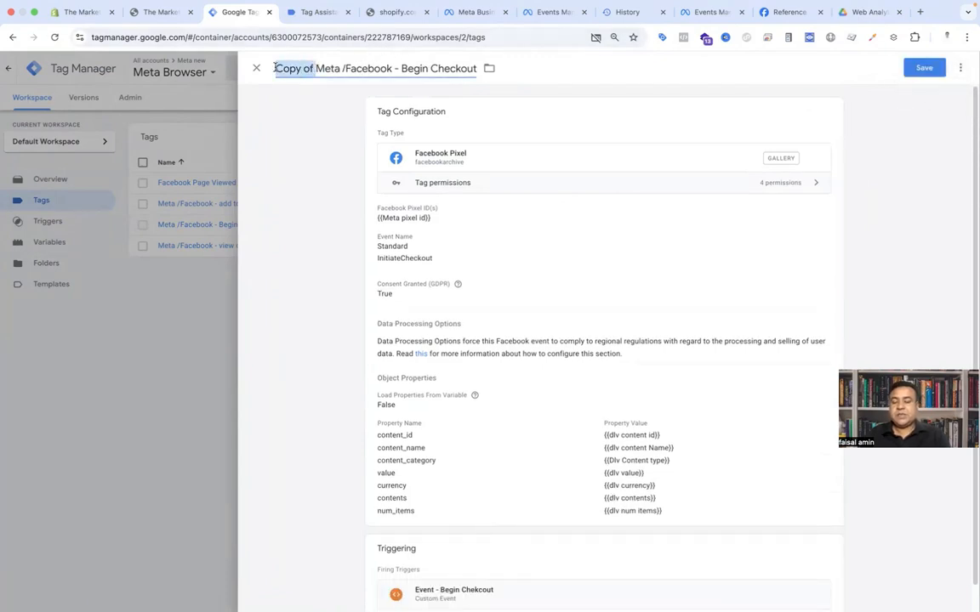
key("BackSpace")
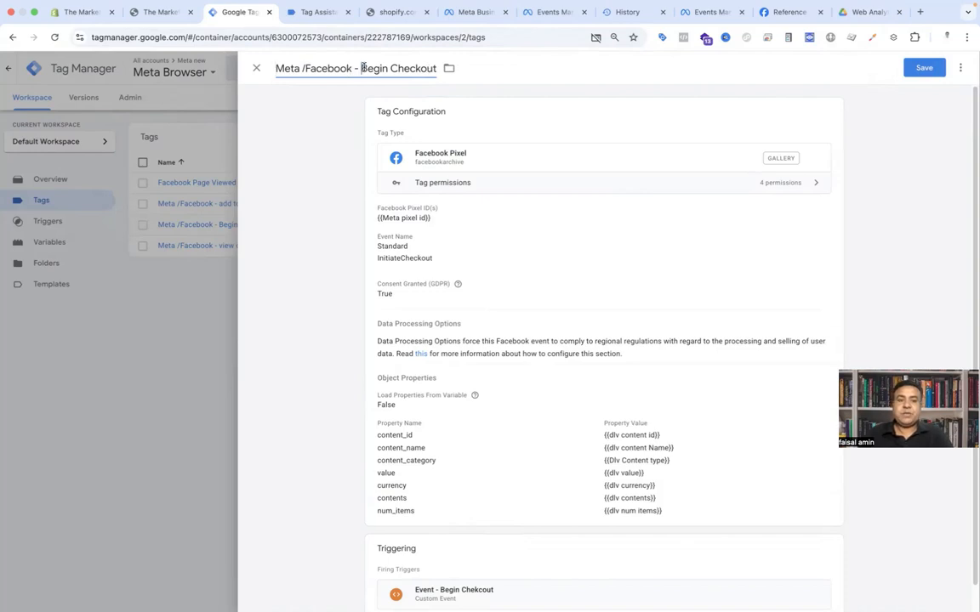
left_click_drag(363, 68, 444, 68)
type("P")
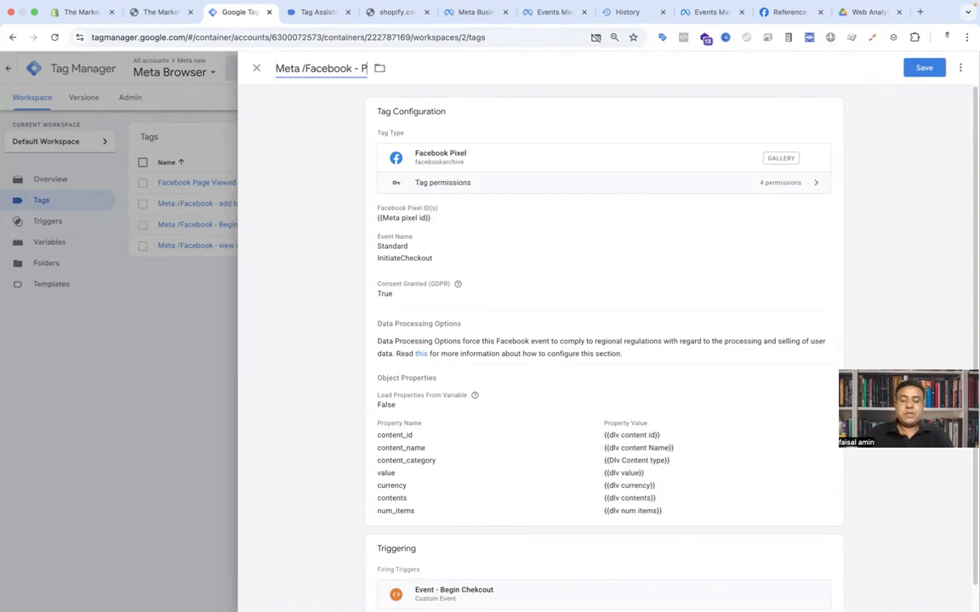
type("urchase")
left_click(536, 271)
left_click(470, 315)
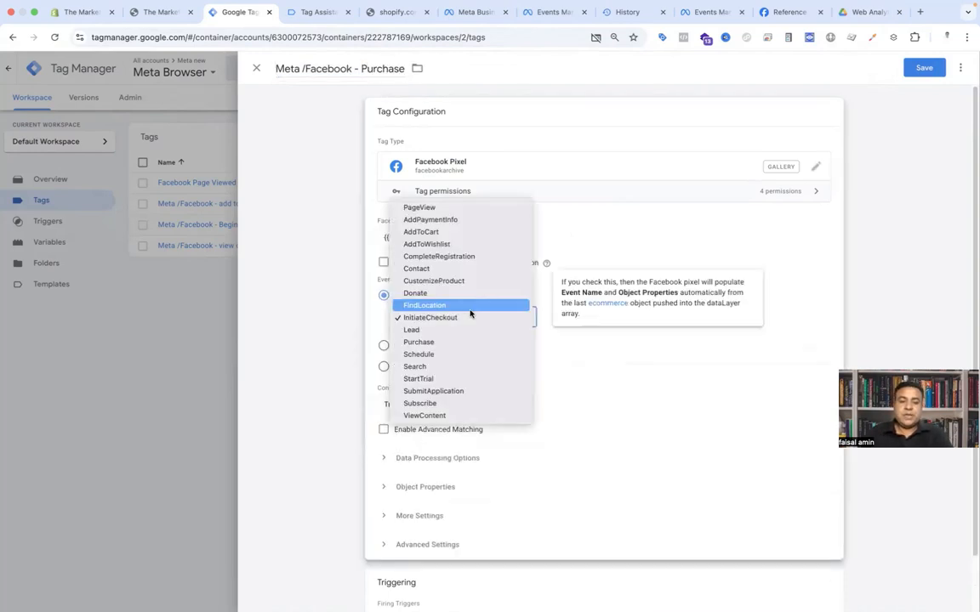
left_click(460, 342)
Step: Add a new object property named order_id to the Purchase tag
scroll(473, 340, "down", 1)
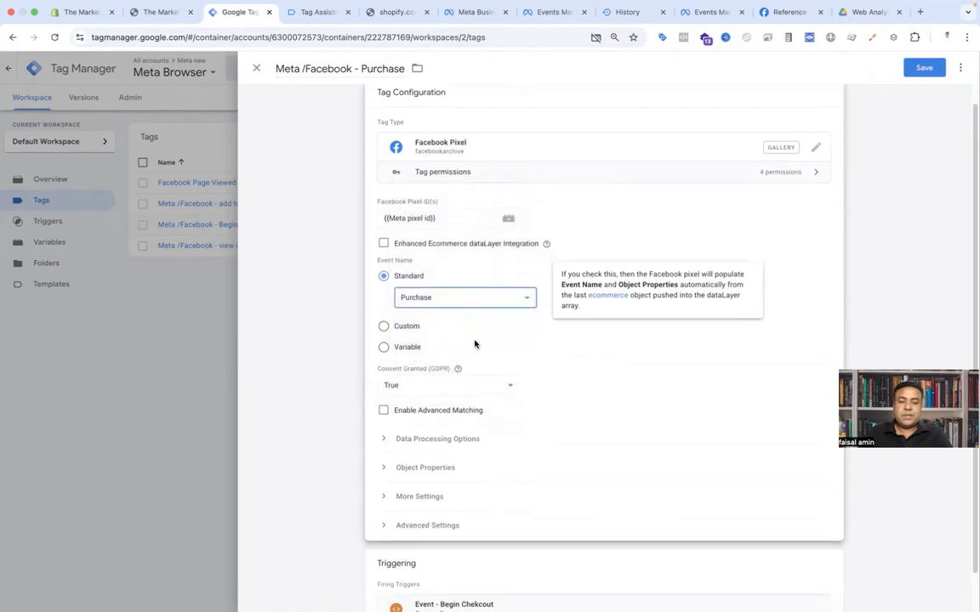
scroll(426, 391, "down", 1)
left_click(451, 426)
scroll(544, 393, "down", 5)
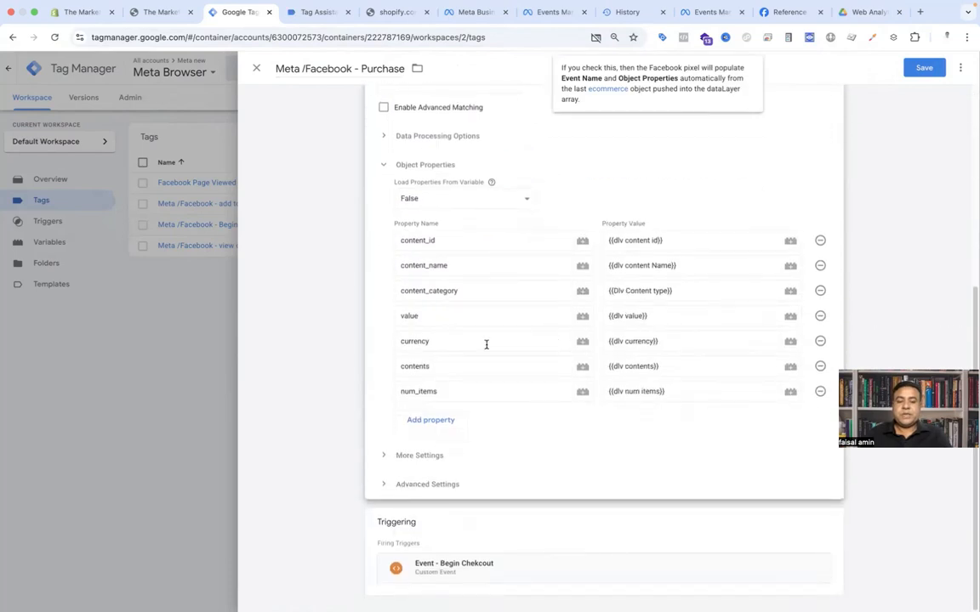
left_click(417, 420)
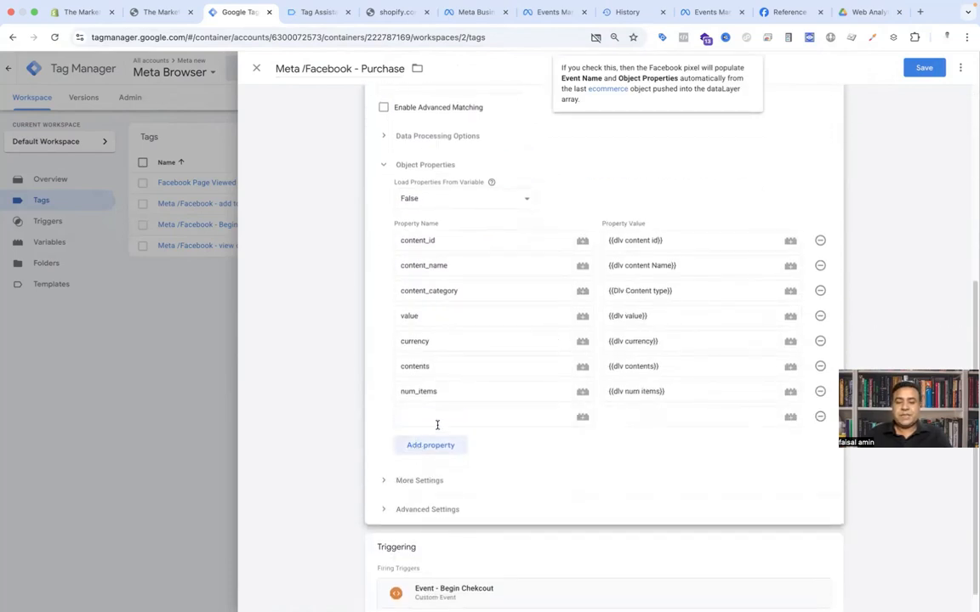
left_click(502, 420)
type("order_id")
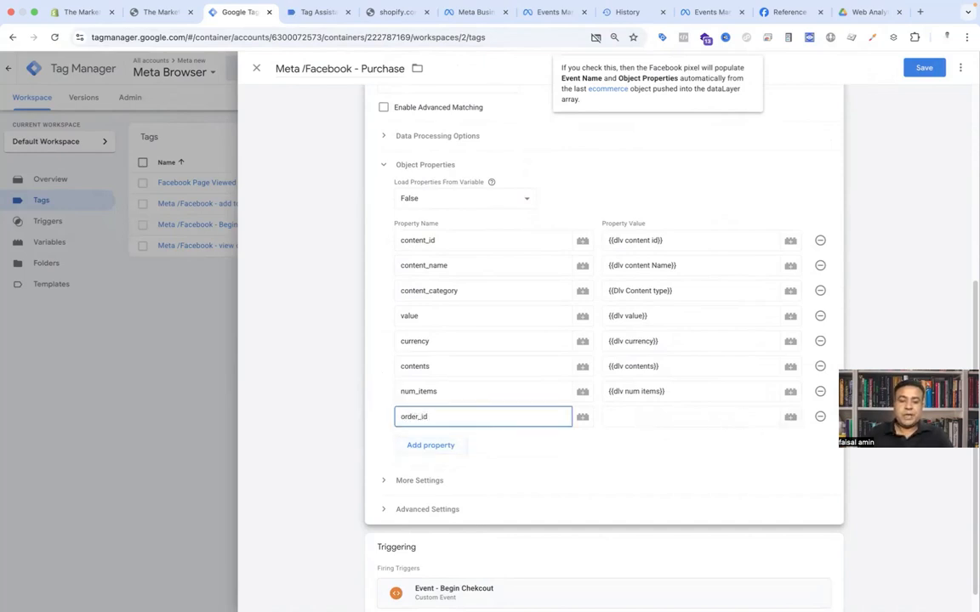
Step: Create a new Data Layer Variable for order_id's value with the name ecommerce.transaction_id, copied from the purchase event in Tag Assistant
left_click(794, 422)
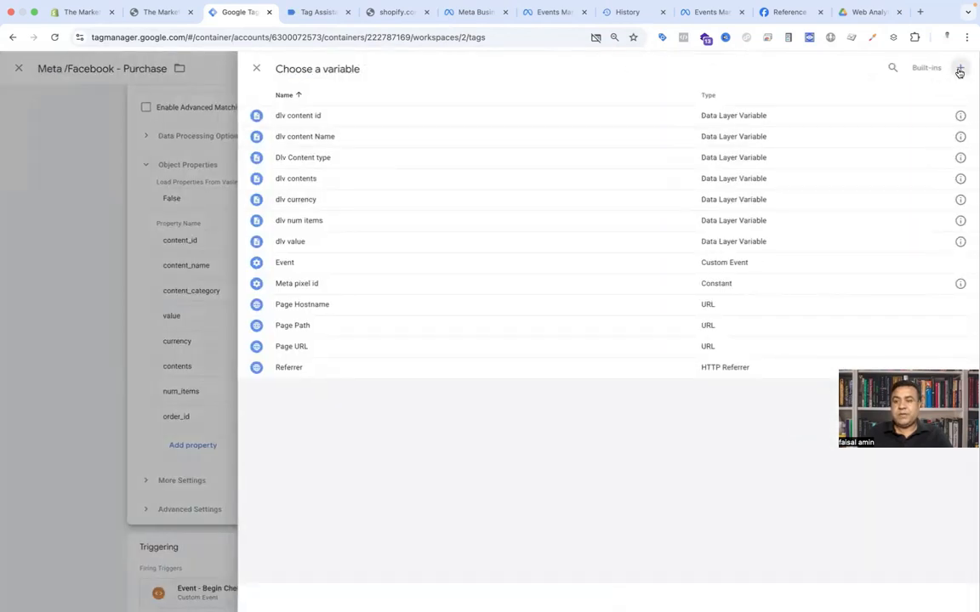
left_click(960, 70)
left_click(606, 168)
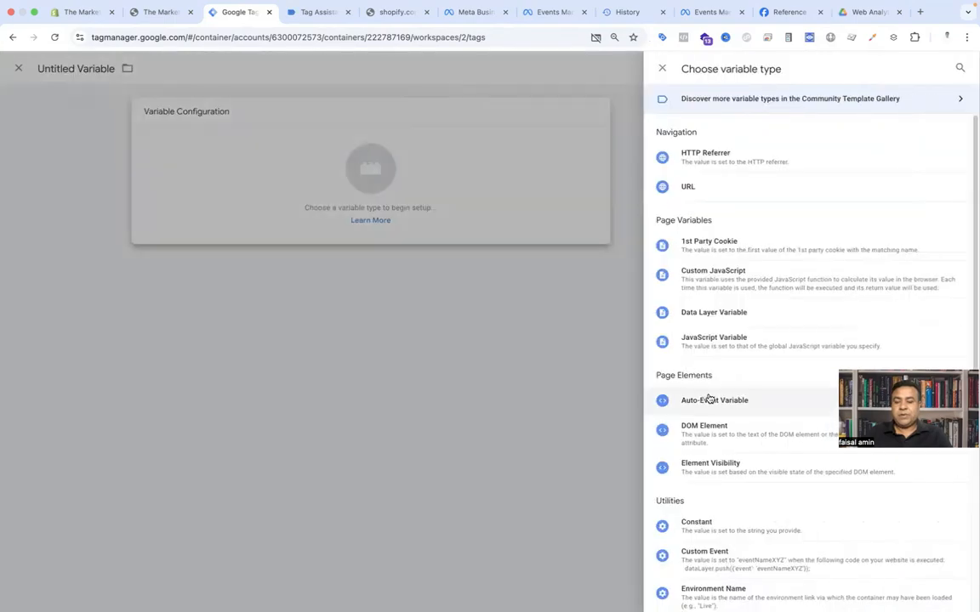
left_click(713, 313)
left_click(316, 12)
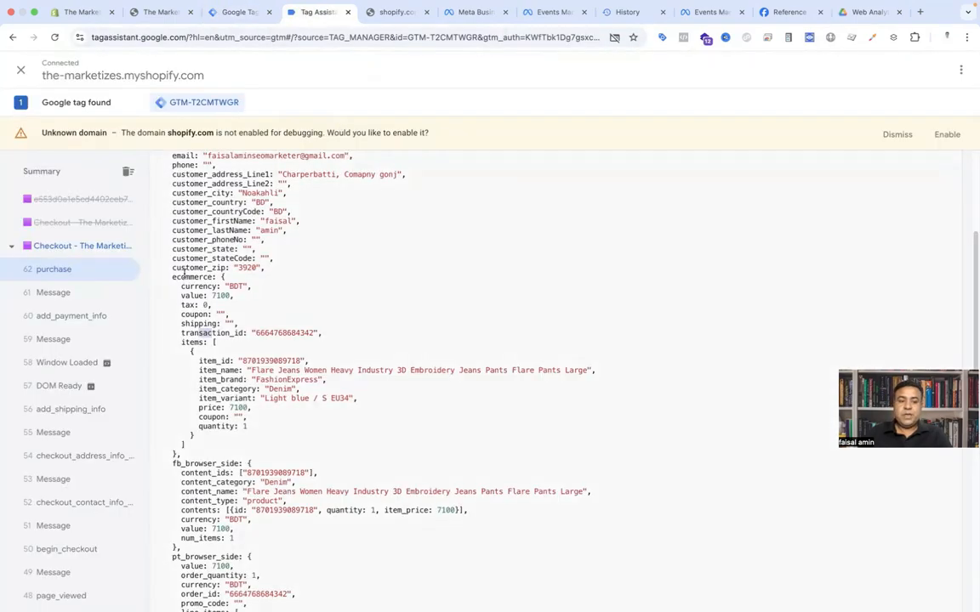
double_click(183, 274)
key("super+c")
key("super+alt+Left")
left_click(413, 214)
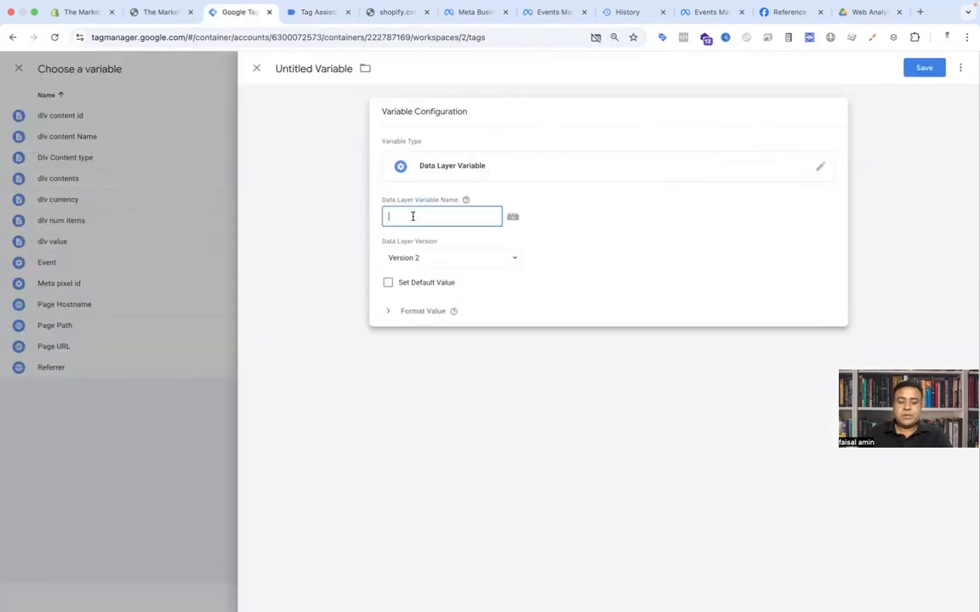
key("super+v")
type(".")
key("super+alt+Right")
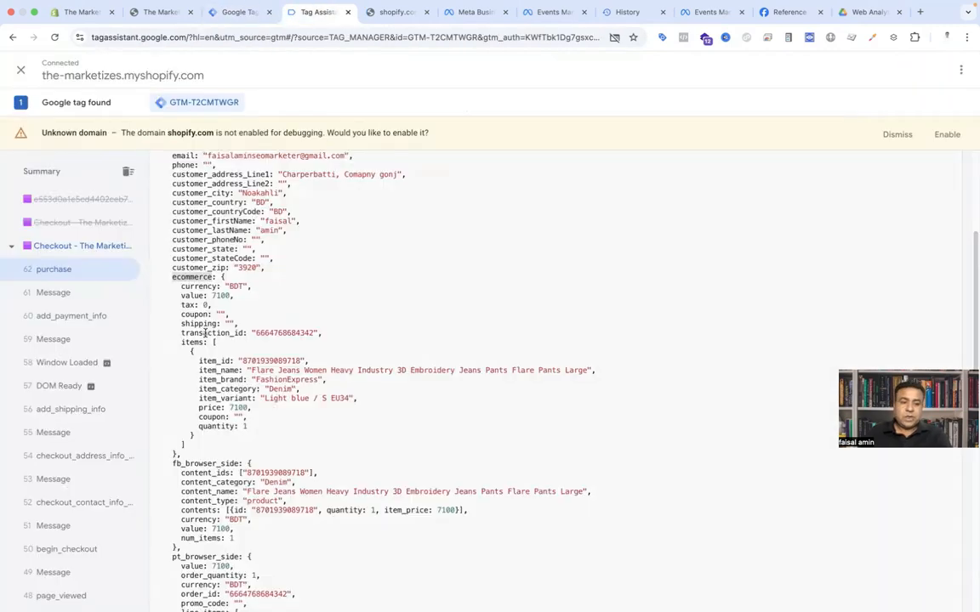
double_click(205, 333)
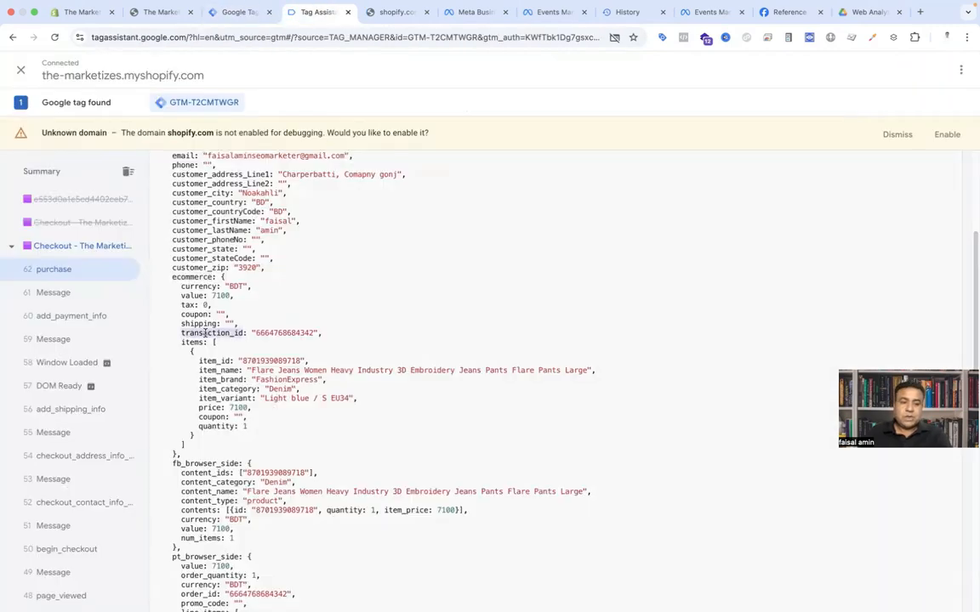
key("super+alt+Left")
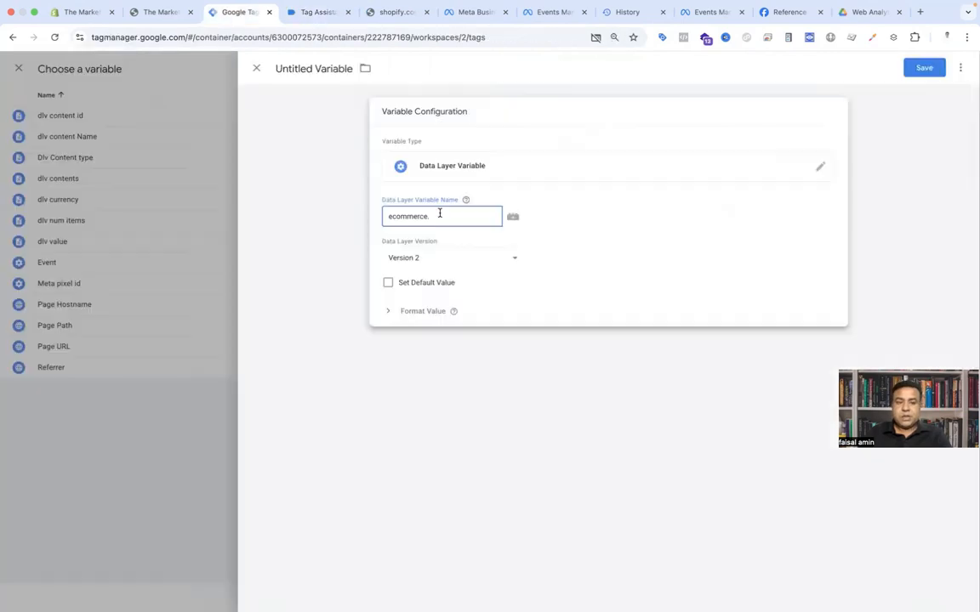
key("super+v")
Step: Name the variable dlv transection id and save it
left_click(313, 71)
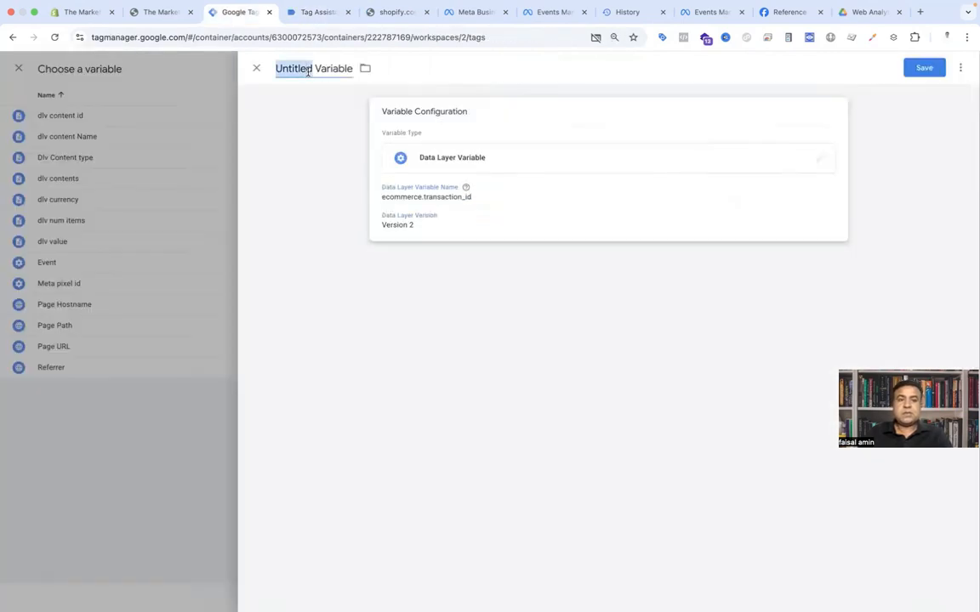
type("dlv")
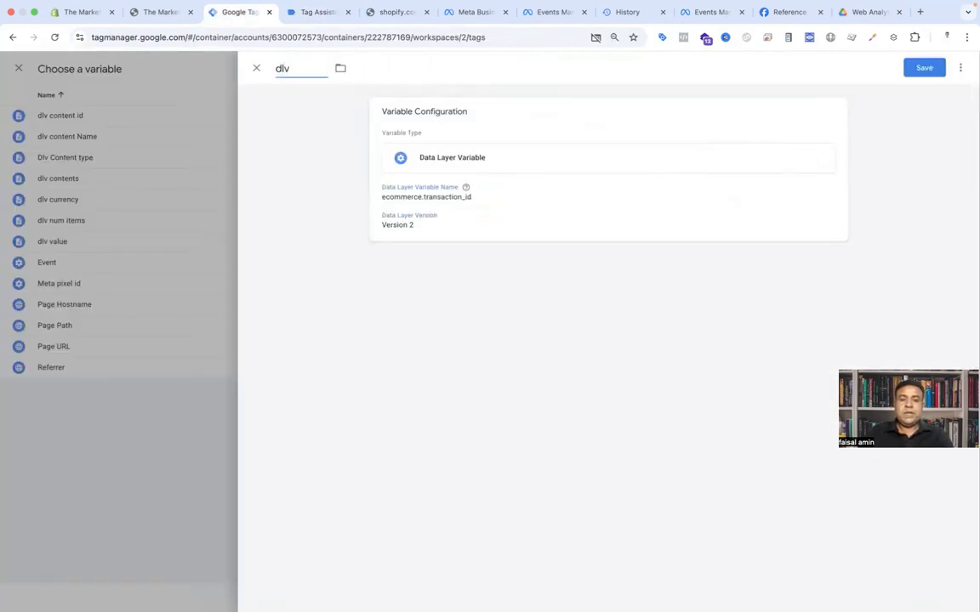
type(" transe")
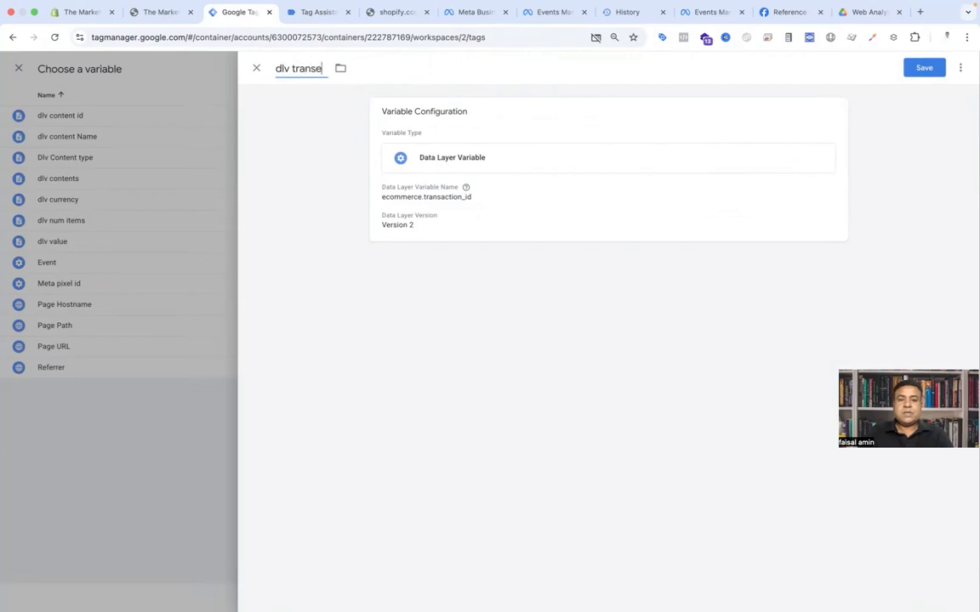
type("ction id")
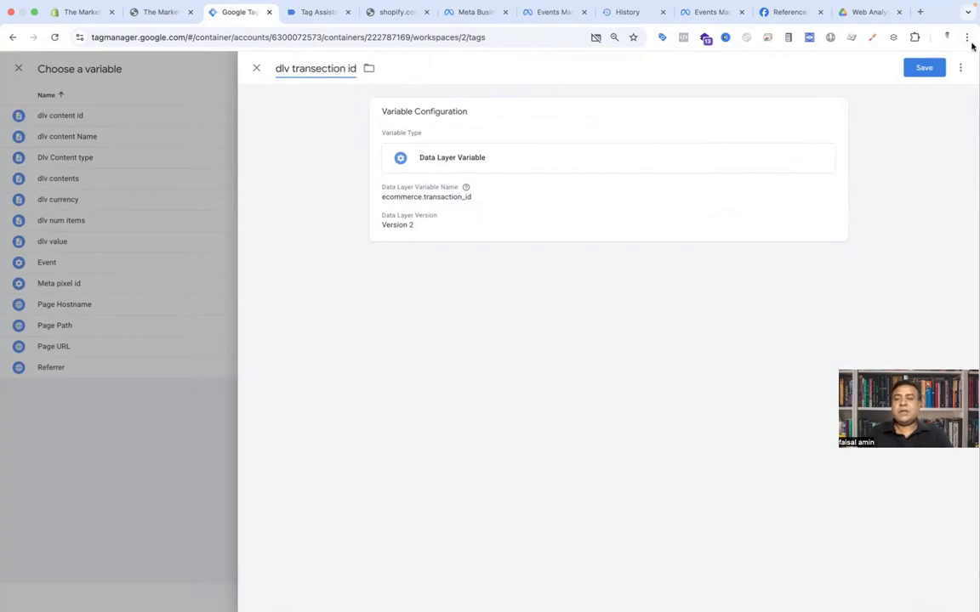
left_click(928, 69)
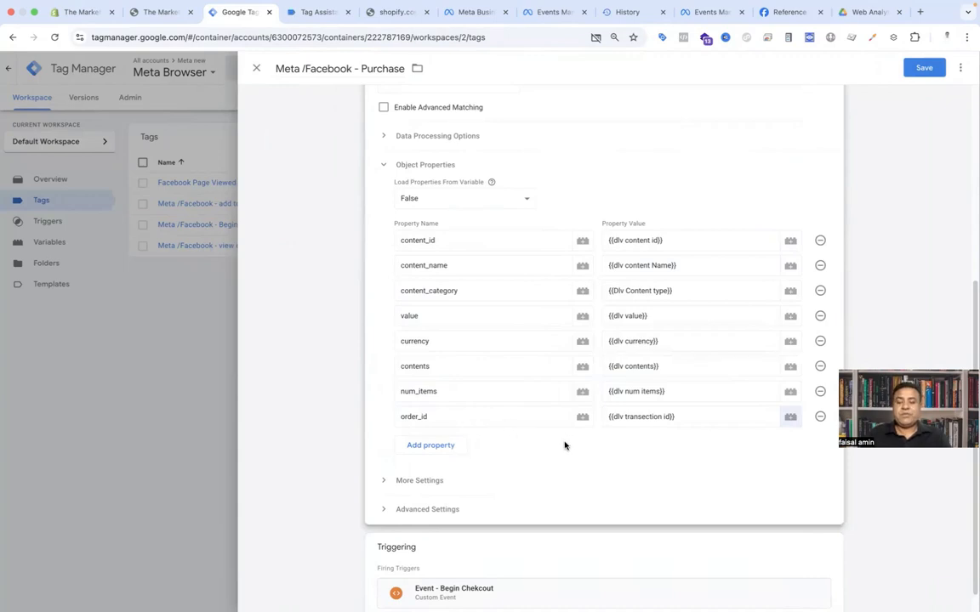
Step: Replace the tag's trigger with a new Custom Event trigger whose event name is purchase, copied from Tag Assistant
scroll(564, 446, "down", 1)
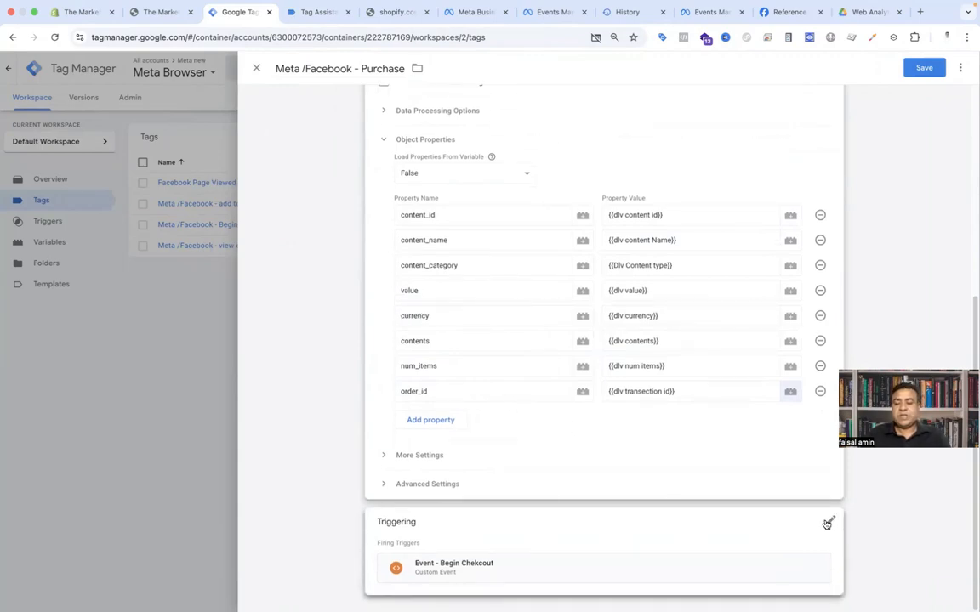
left_click(827, 523)
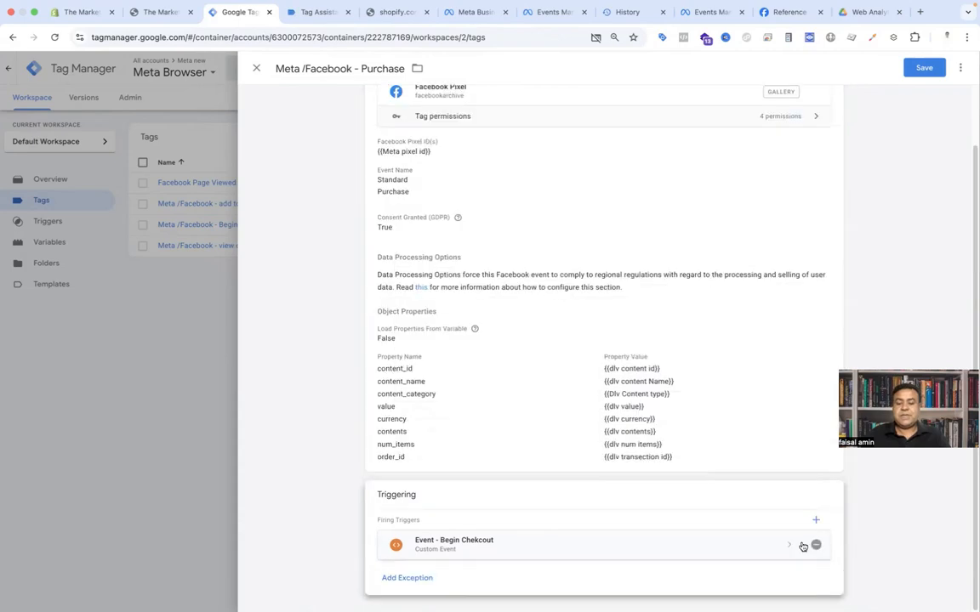
left_click(816, 545)
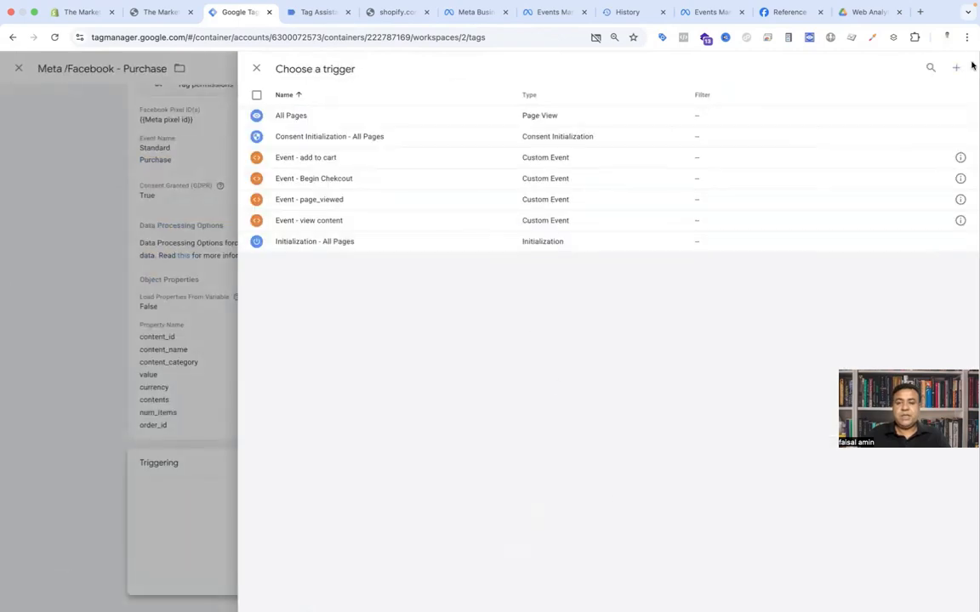
left_click(958, 68)
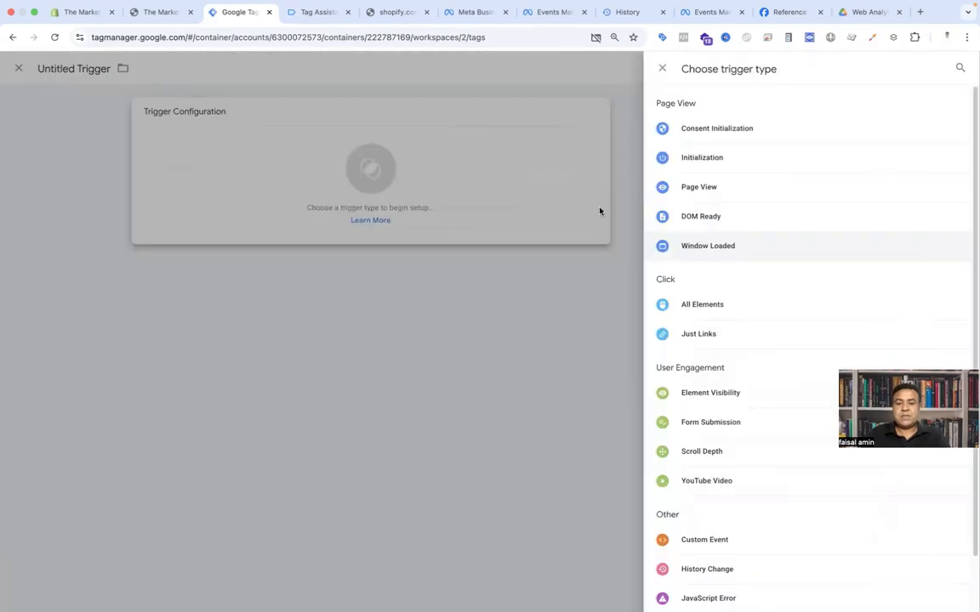
left_click(695, 531)
left_click(323, 16)
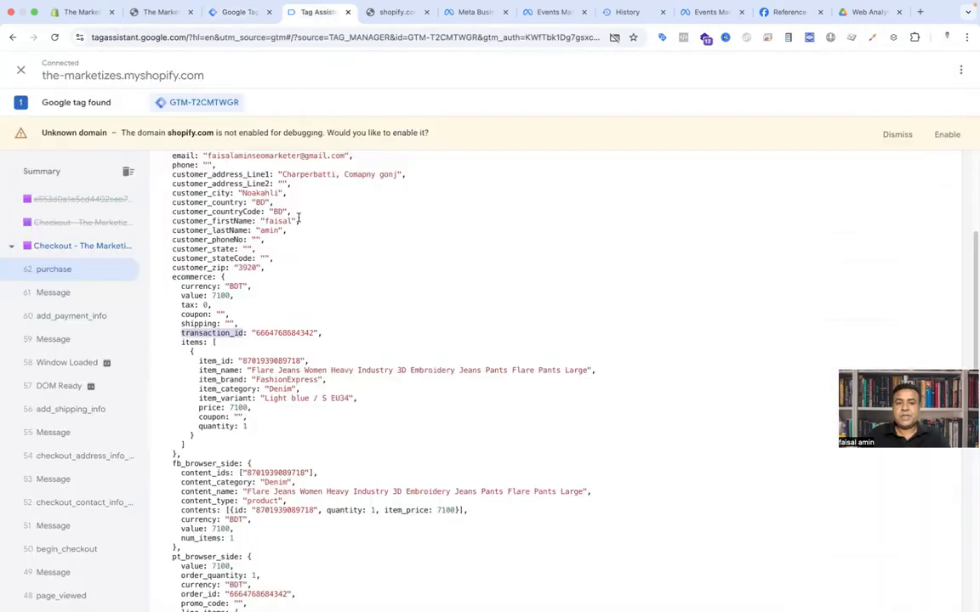
double_click(229, 251)
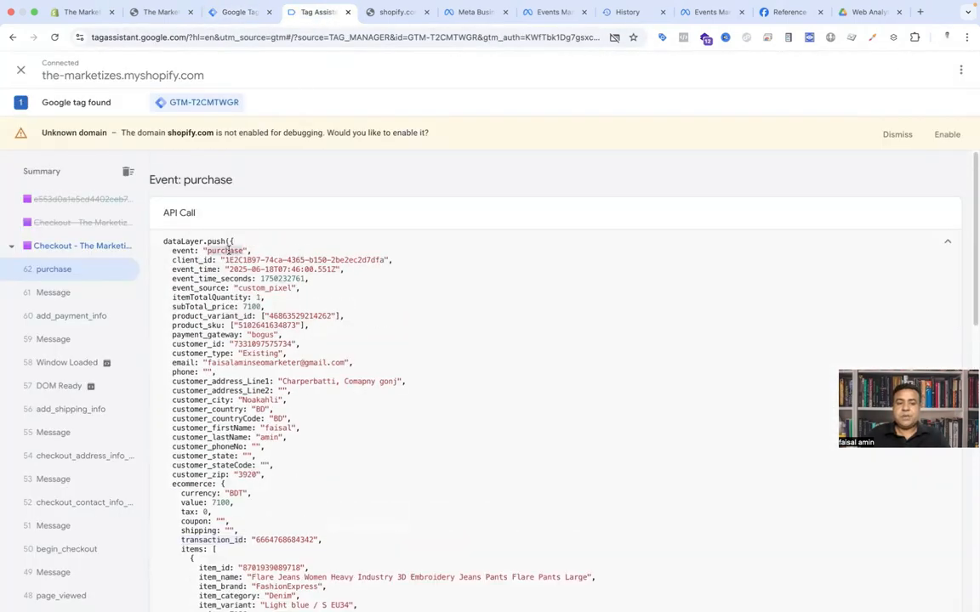
left_click(239, 13)
left_click(460, 215)
key("super+v")
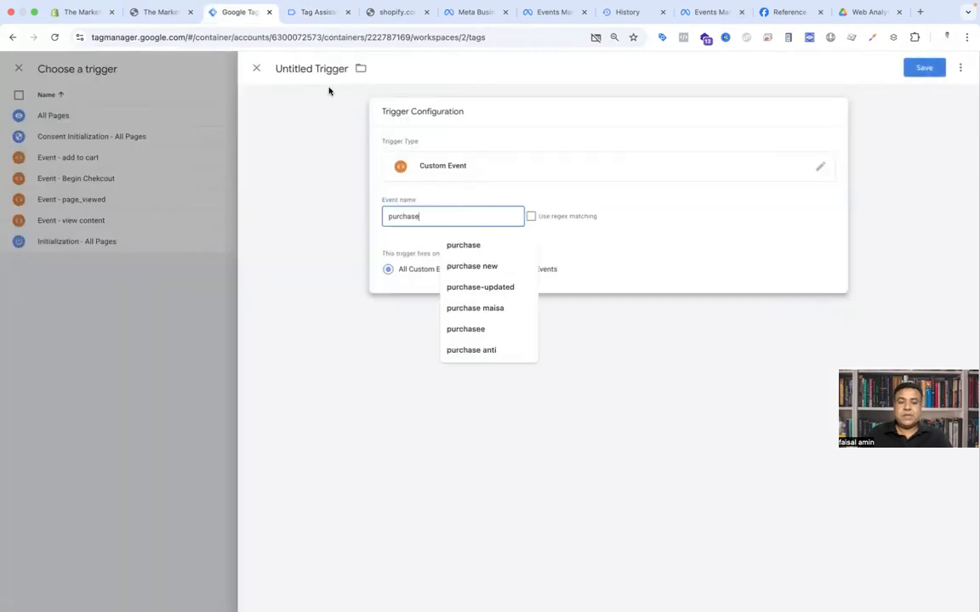
Step: Name the trigger evnet purchase, save it, and save the Purchase tag
left_click(310, 68)
type("ev")
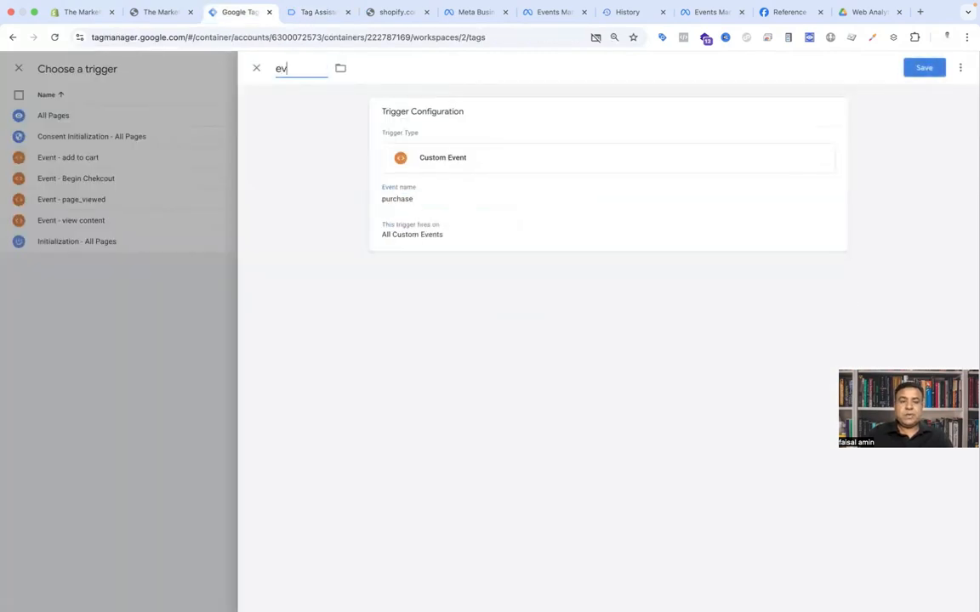
type("net purchase")
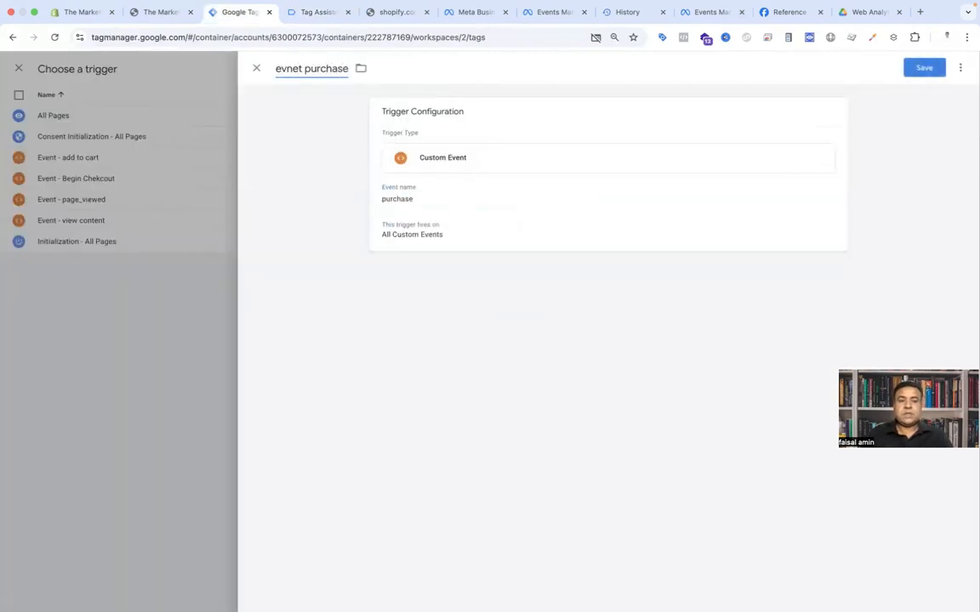
left_click(924, 72)
left_click(930, 70)
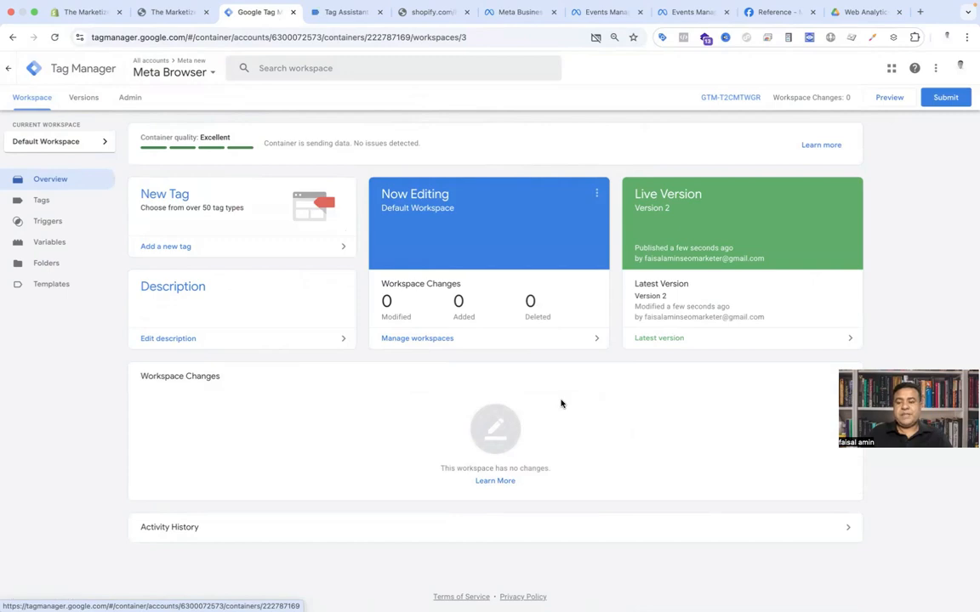
Step: Start Preview mode and connect Tag Assistant to the store's URL
left_click(885, 98)
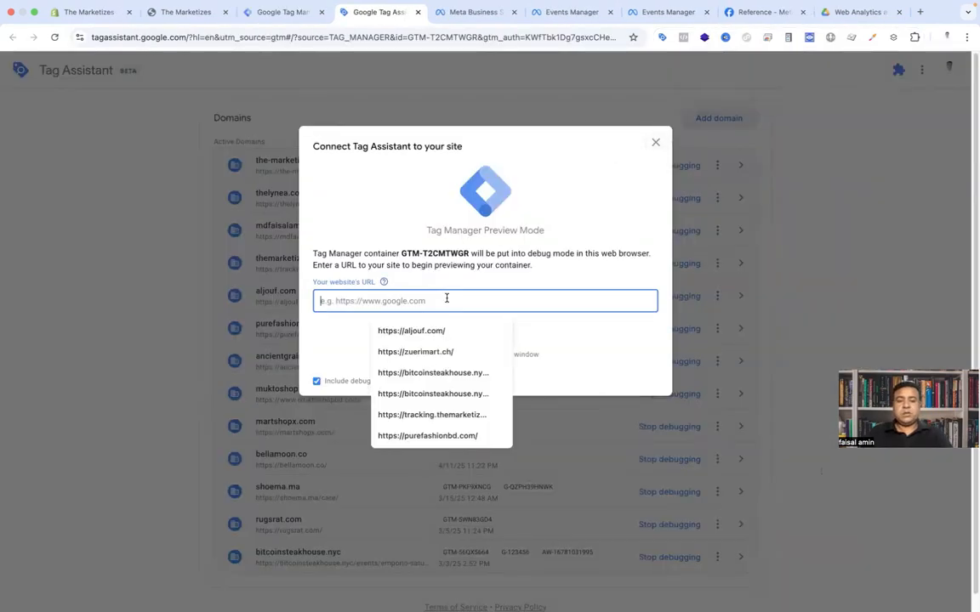
type("https://the-marketizes.myshopify.com/")
left_click(477, 339)
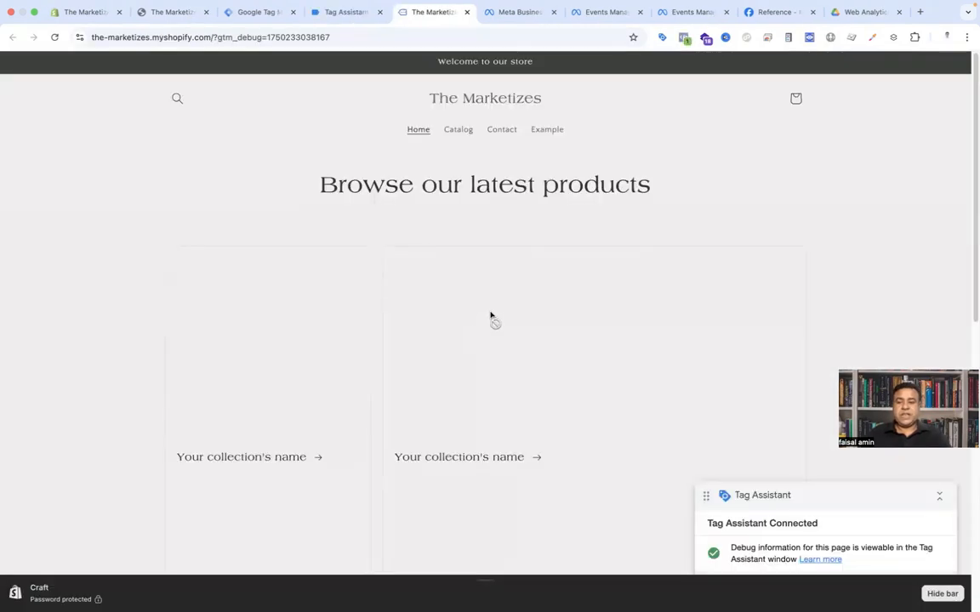
Step: Check the store home page's pixel events in Meta Pixel Helper
scroll(490, 317, "down", 6)
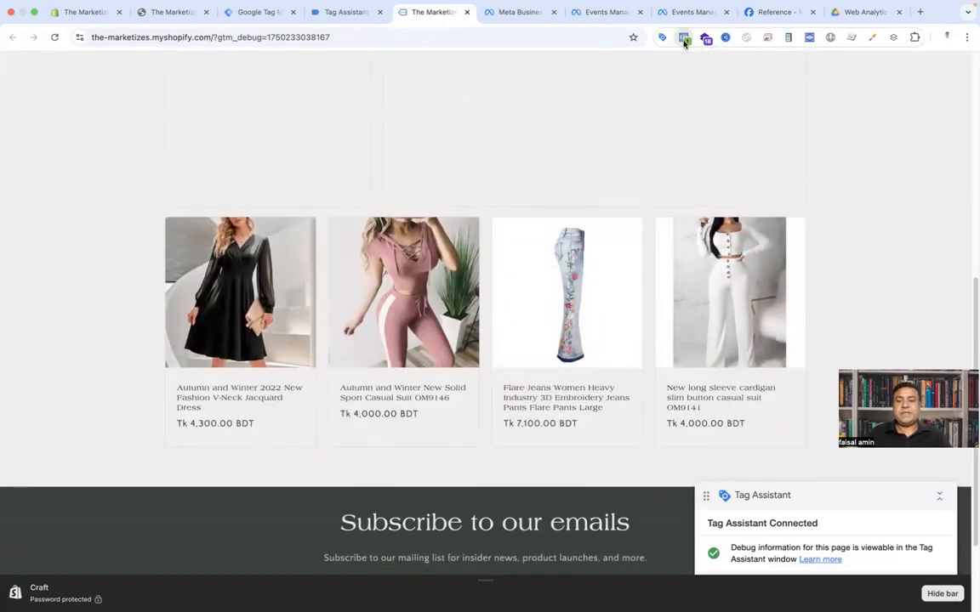
left_click(683, 38)
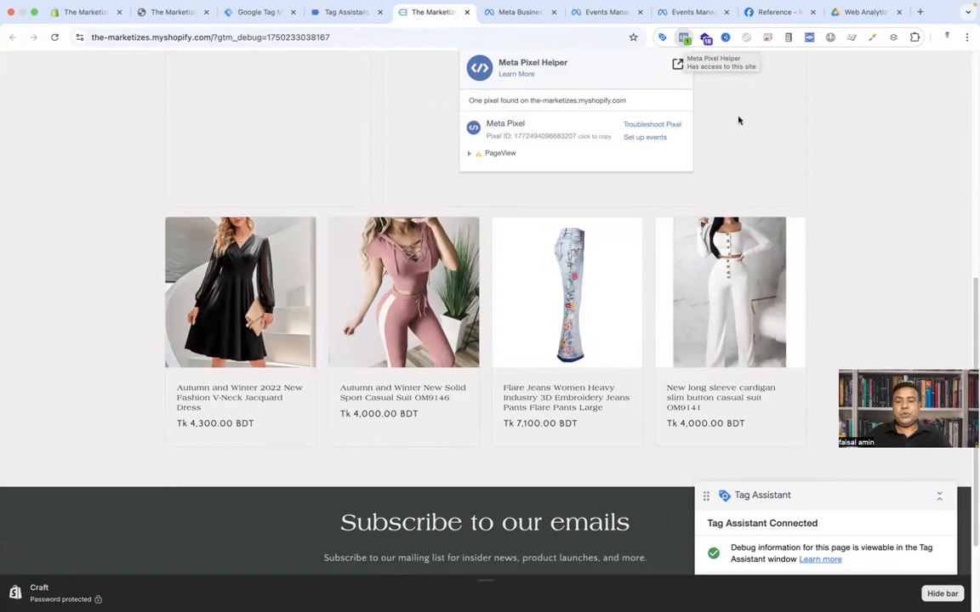
left_click(899, 181)
Step: Open the Autumn and Winter New Solid Sport Casual Suit product and inspect its ViewContent parameters in Meta Pixel Helper
left_click(391, 390)
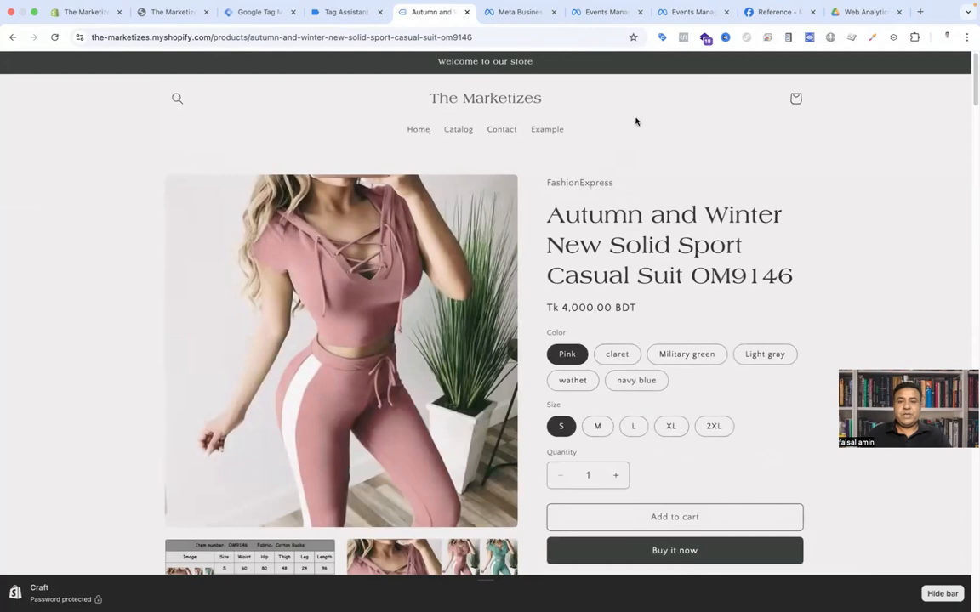
left_click(683, 37)
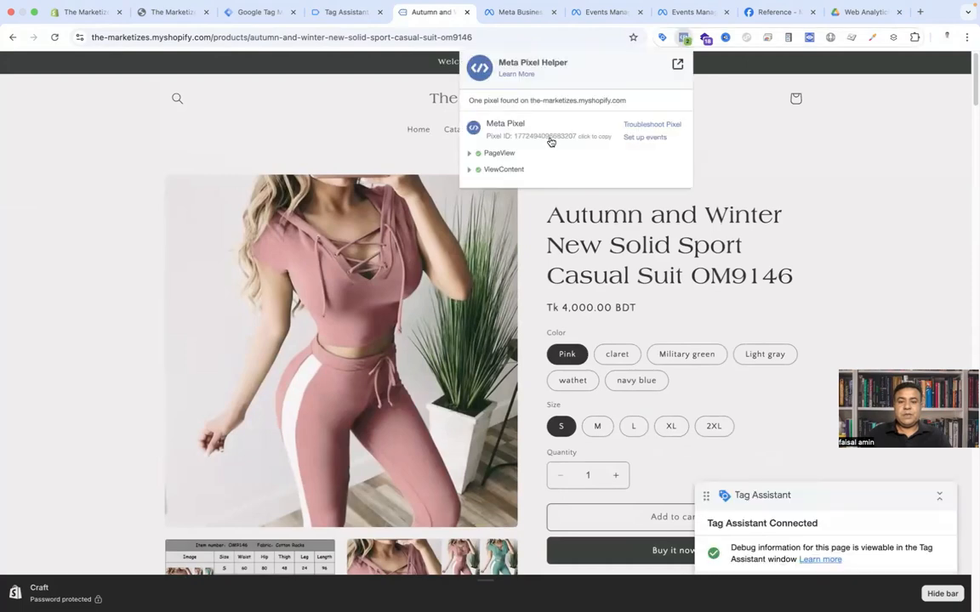
left_click(472, 171)
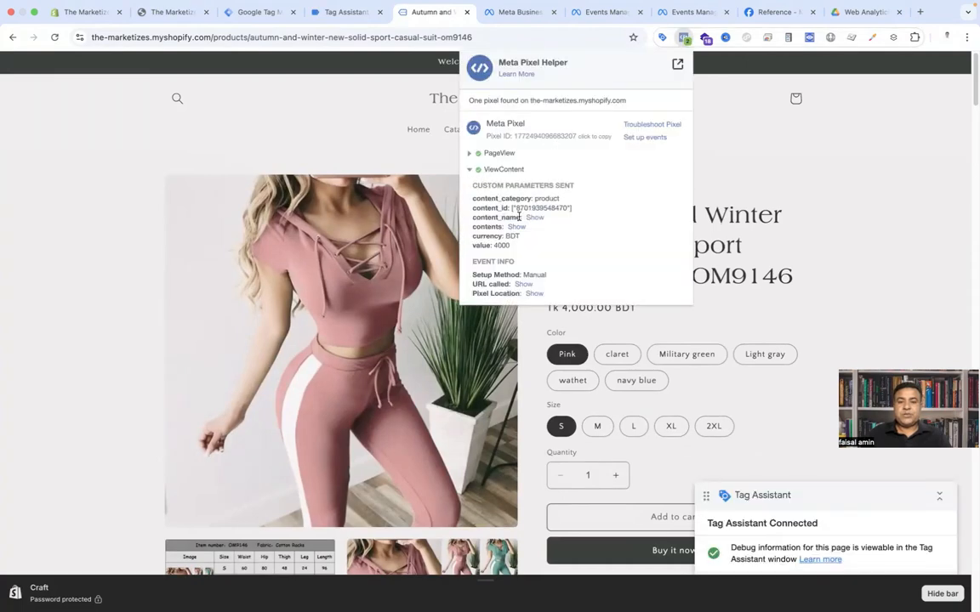
left_click(470, 172)
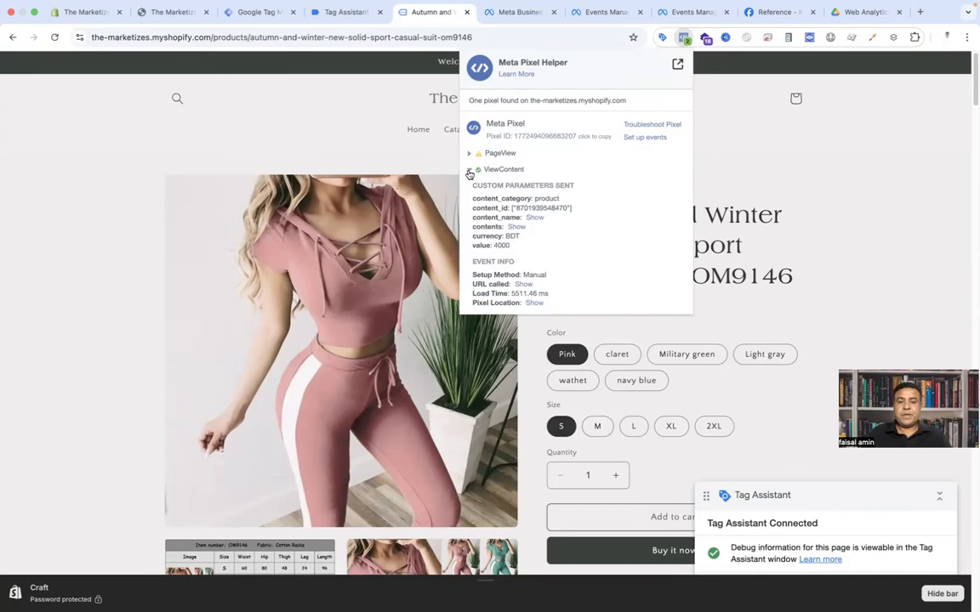
left_click(529, 218)
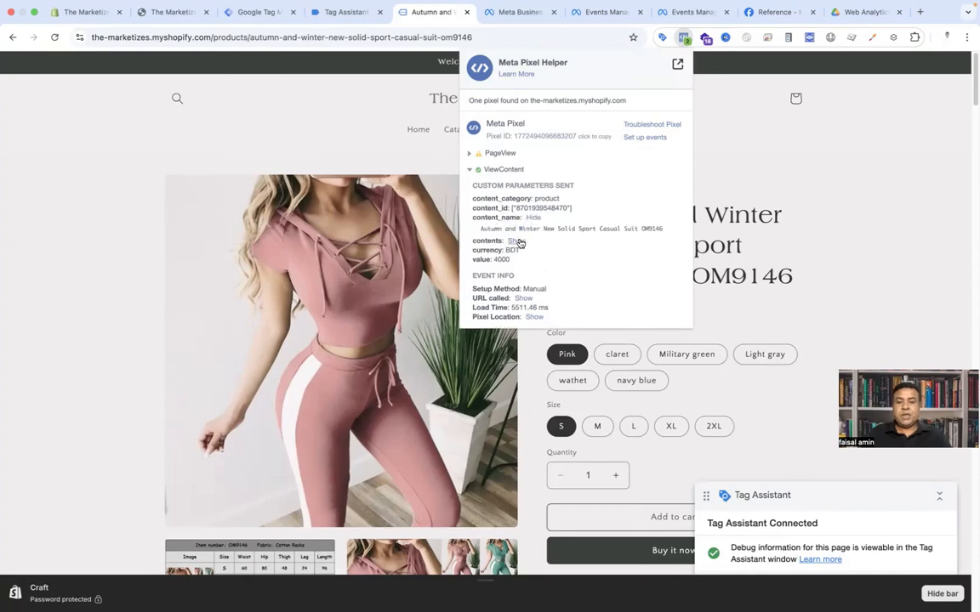
Step: Expand the ViewContent event's contents parameter in Meta Pixel Helper and highlight the product title on the page
left_click(517, 241)
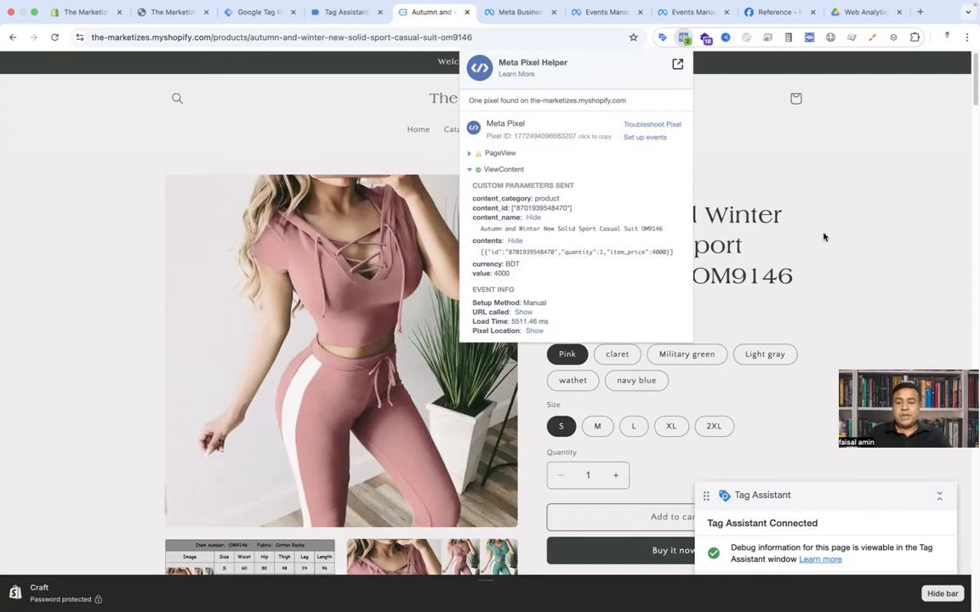
left_click_drag(480, 228, 741, 246)
left_click(730, 266)
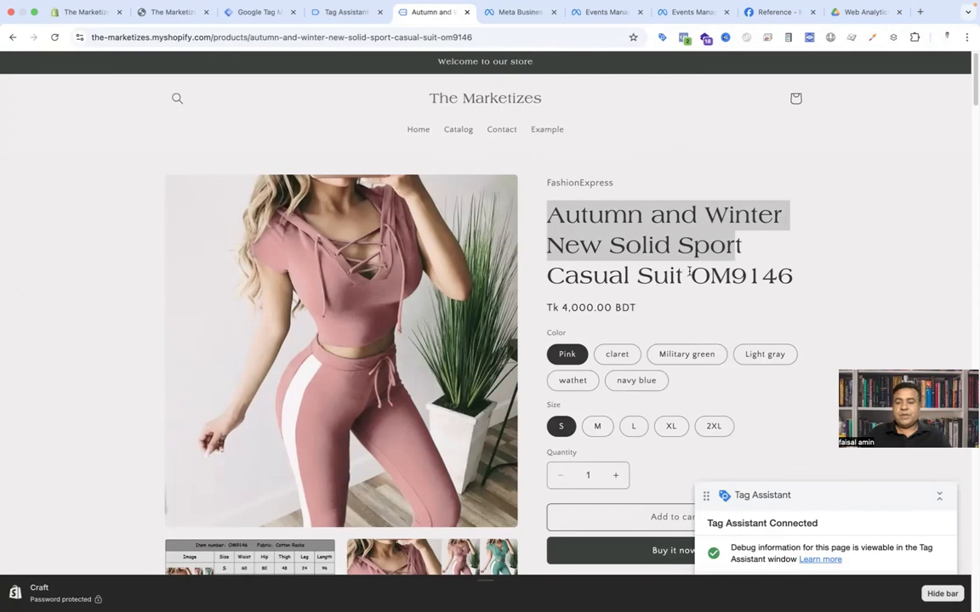
Step: Add the product to the cart and inspect the AddToCart event parameters in Meta Pixel Helper
scroll(688, 272, "down", 2)
left_click(664, 433)
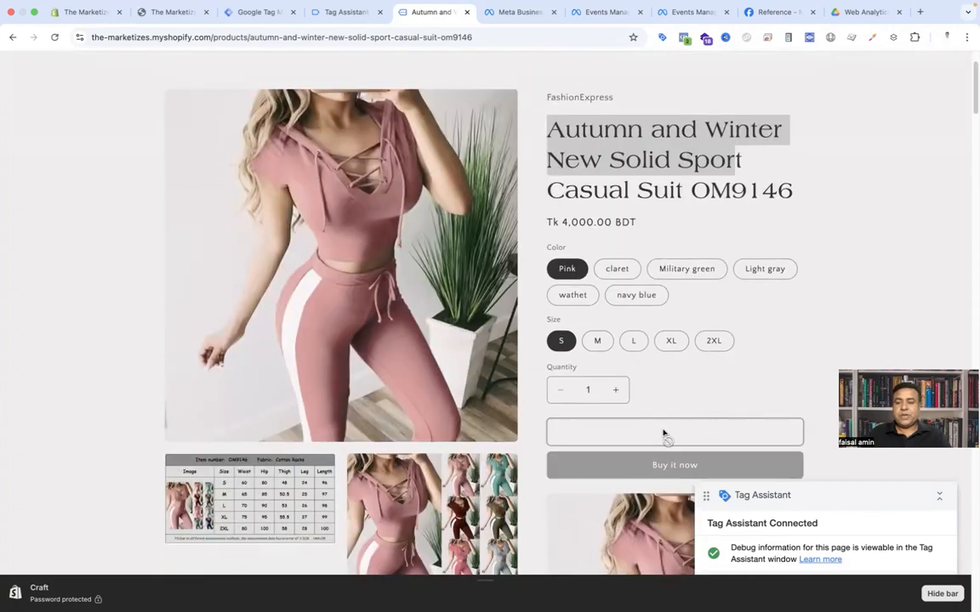
left_click(684, 37)
left_click(477, 154)
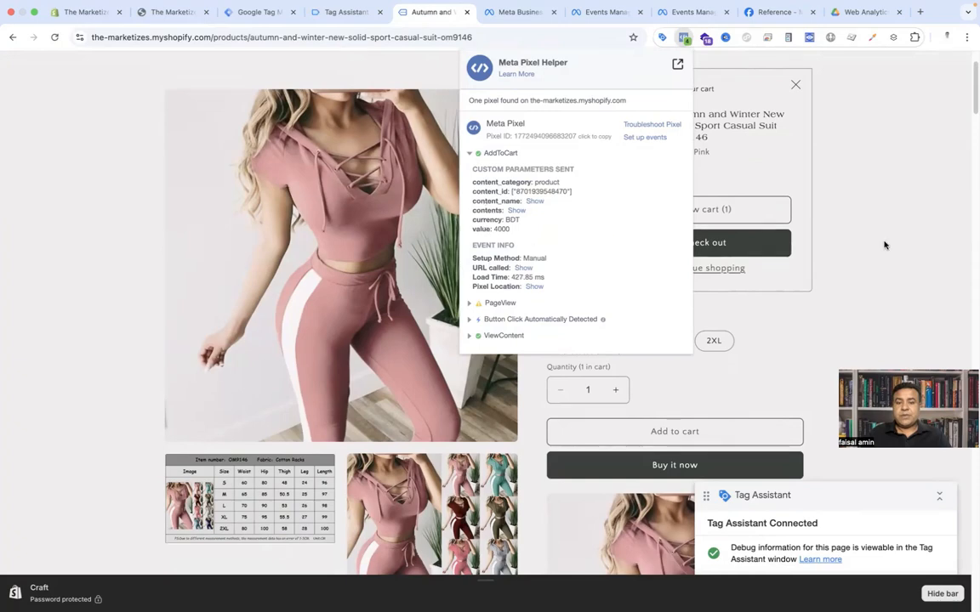
Step: Proceed to checkout from the cart popup and inspect the InitiateCheckout event parameters in Meta Pixel Helper
left_click(771, 233)
left_click(710, 244)
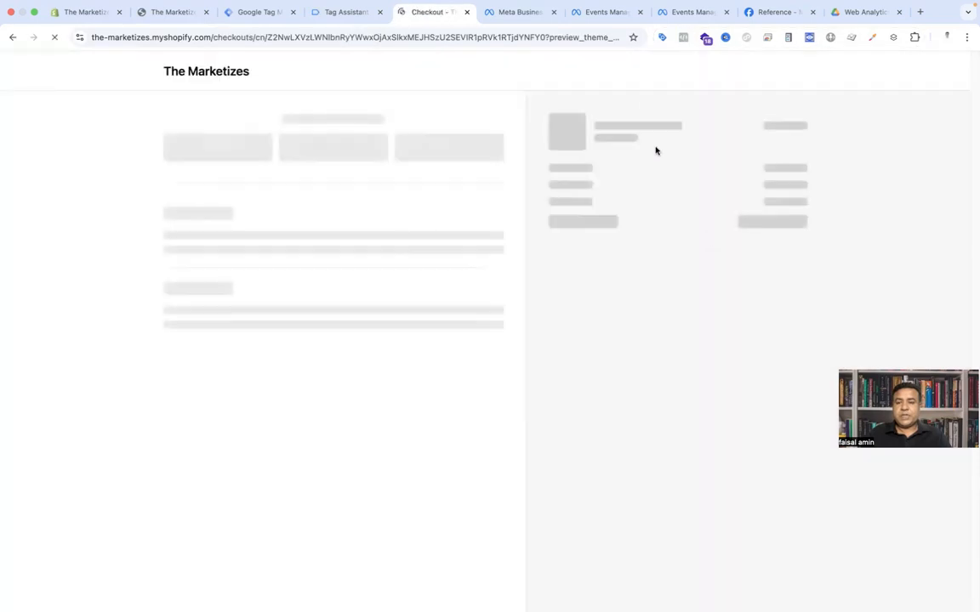
left_click(684, 36)
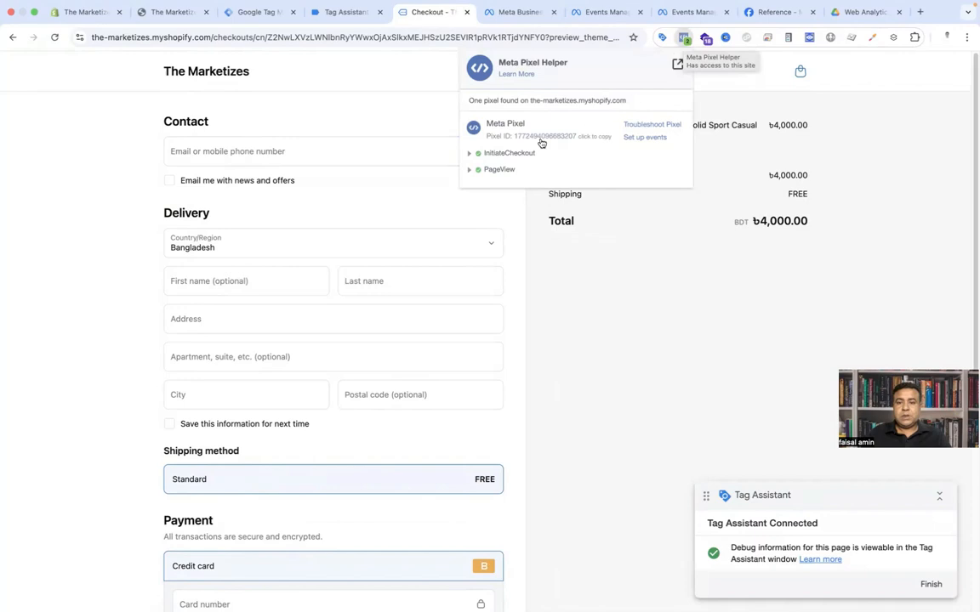
left_click(469, 153)
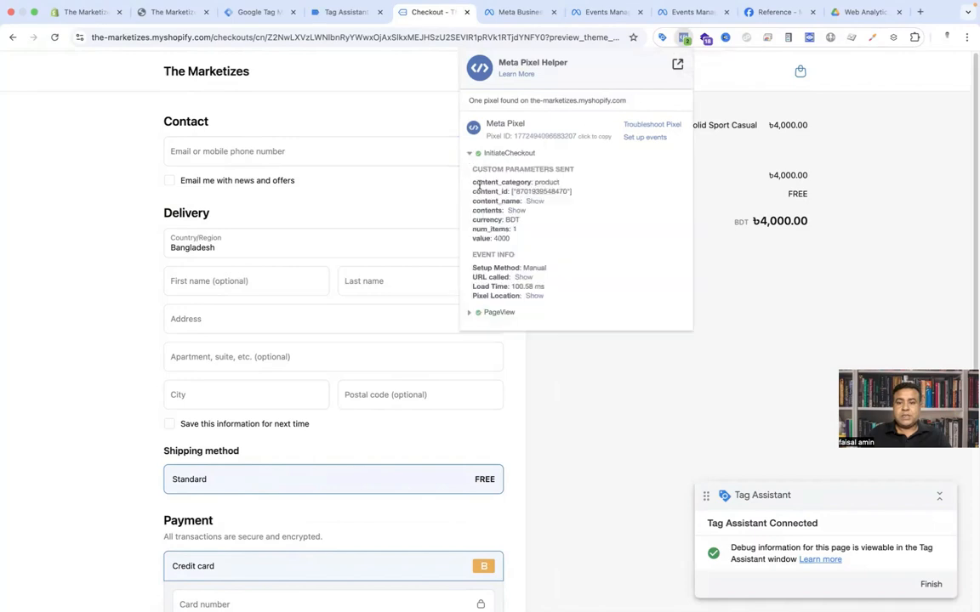
left_click(469, 153)
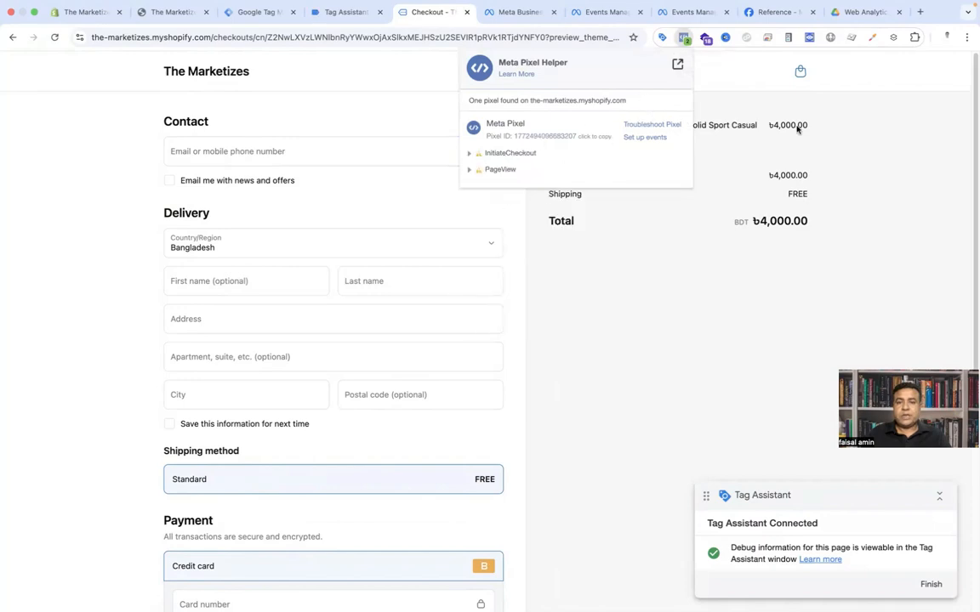
Step: Autofill the contact and delivery details, enter the test card number, expiry and security code, and pay for the order
left_click(220, 154)
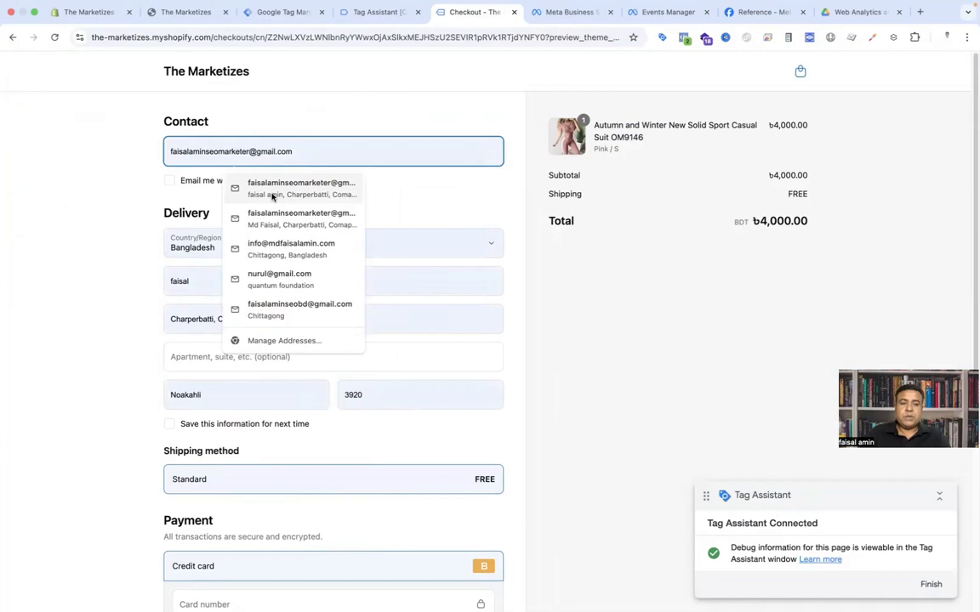
left_click(271, 192)
scroll(90, 325, "down", 3)
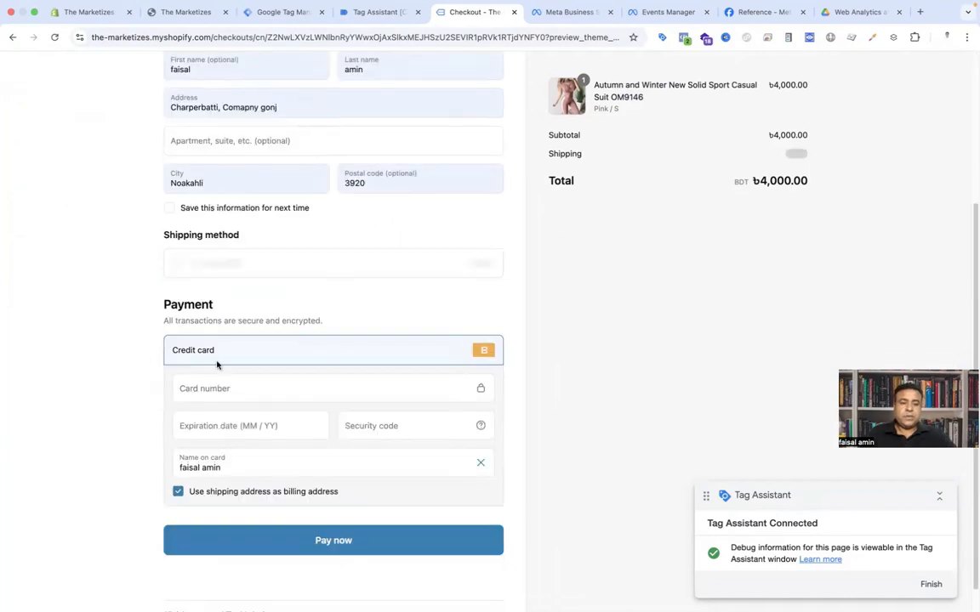
left_click(183, 389)
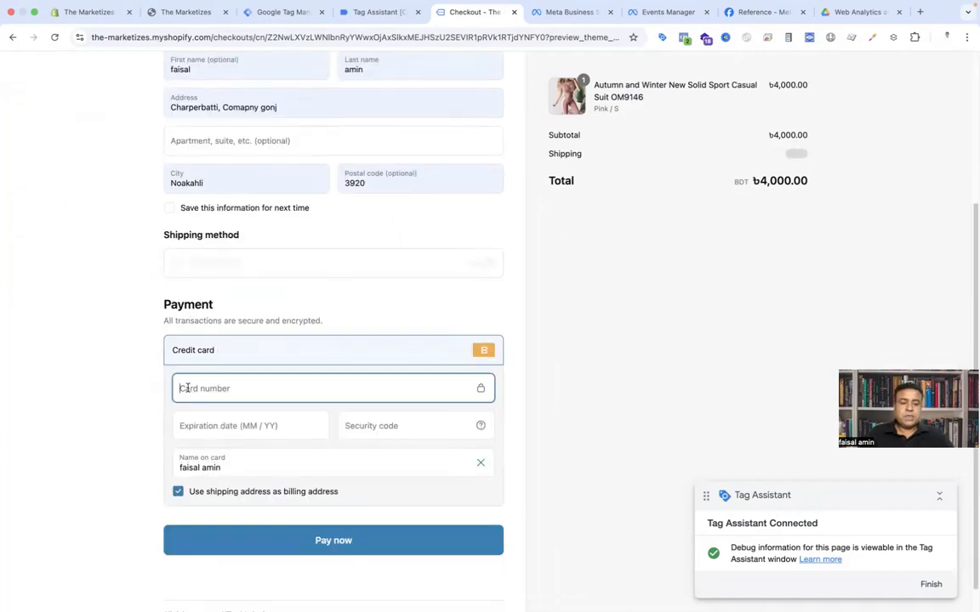
type("1")
key("Tab")
type("1225")
key("Tab")
type("123")
left_click(343, 543)
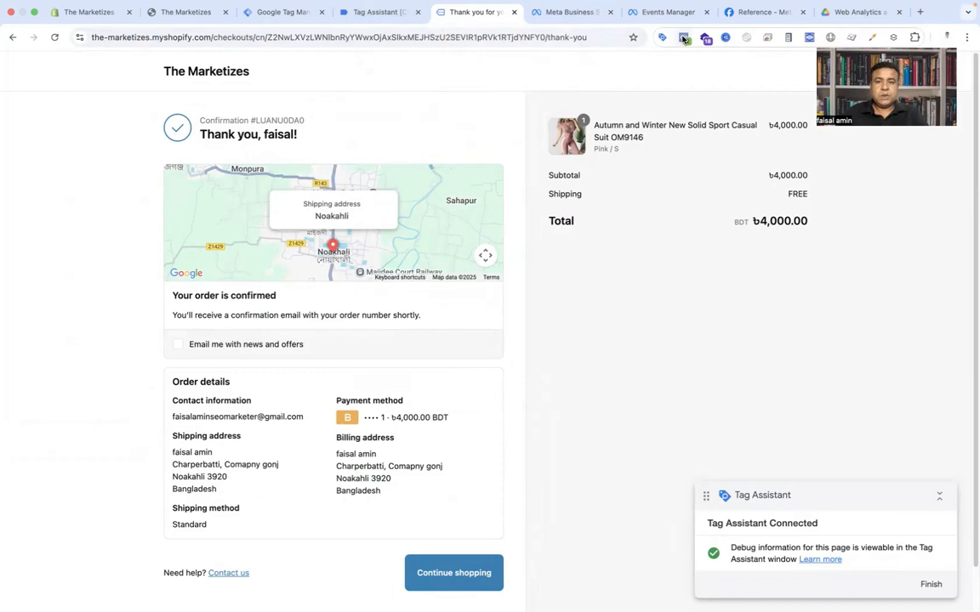
Step: Inspect the Purchase event parameters on the thank-you page in Meta Pixel Helper
left_click(684, 38)
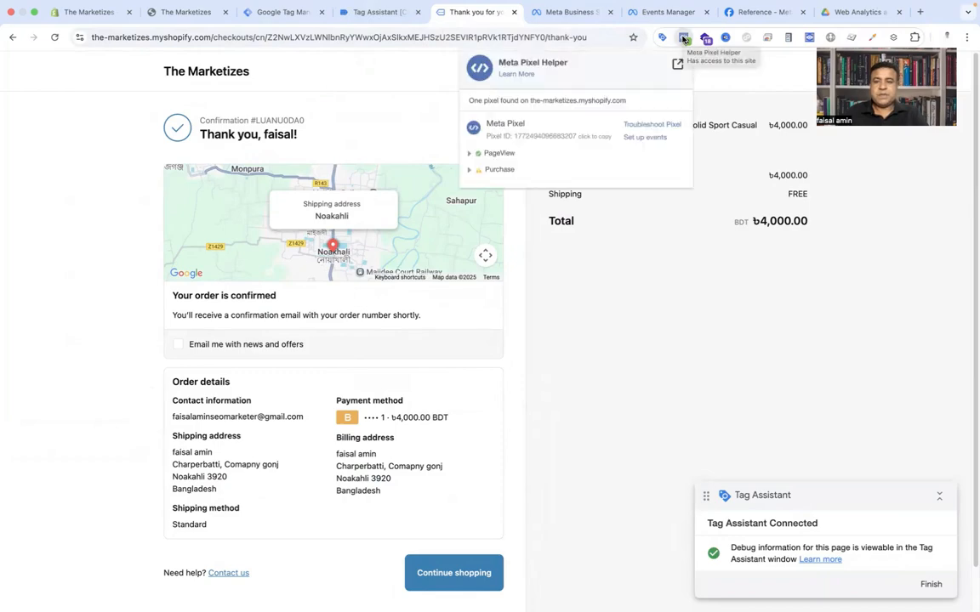
left_click(471, 171)
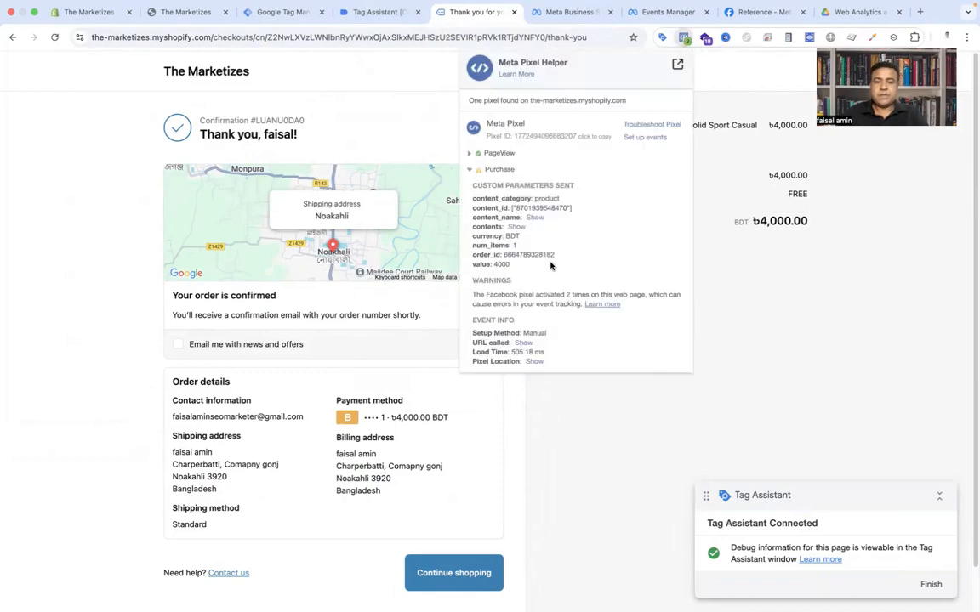
Step: Review the fired tags in Tag Assistant and open the full details of the add to cart tag
left_click(561, 21)
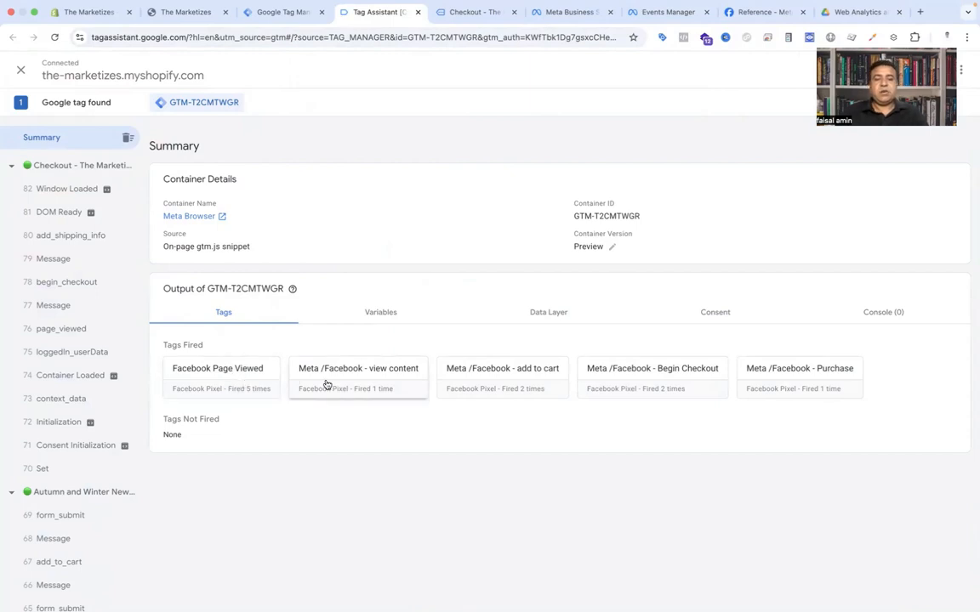
left_click(490, 391)
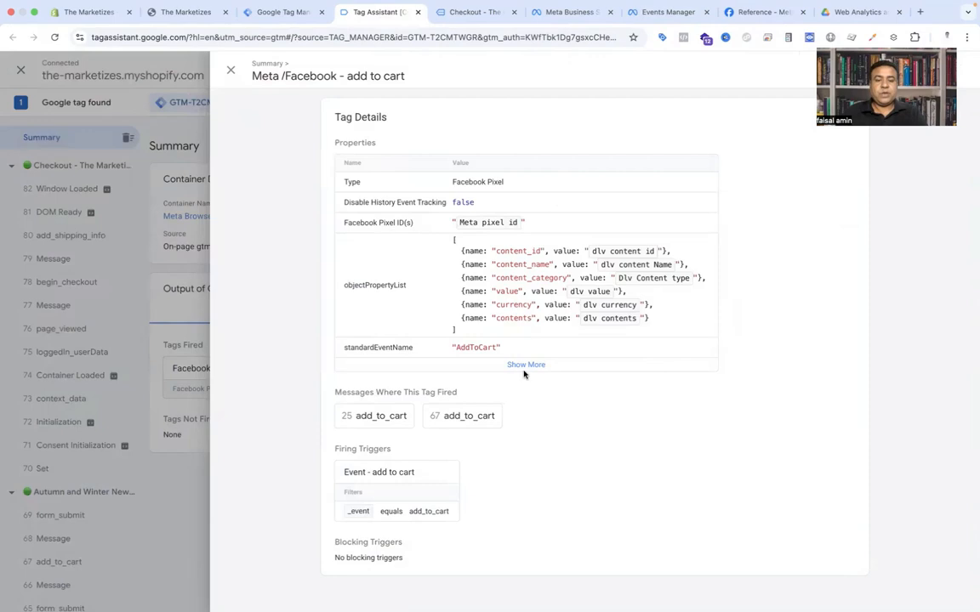
left_click(525, 366)
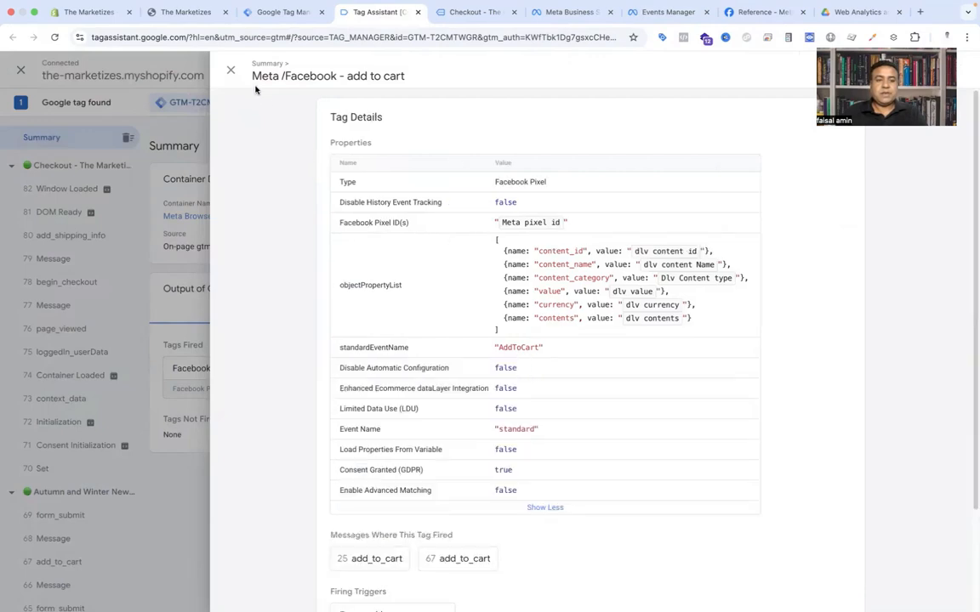
left_click(231, 71)
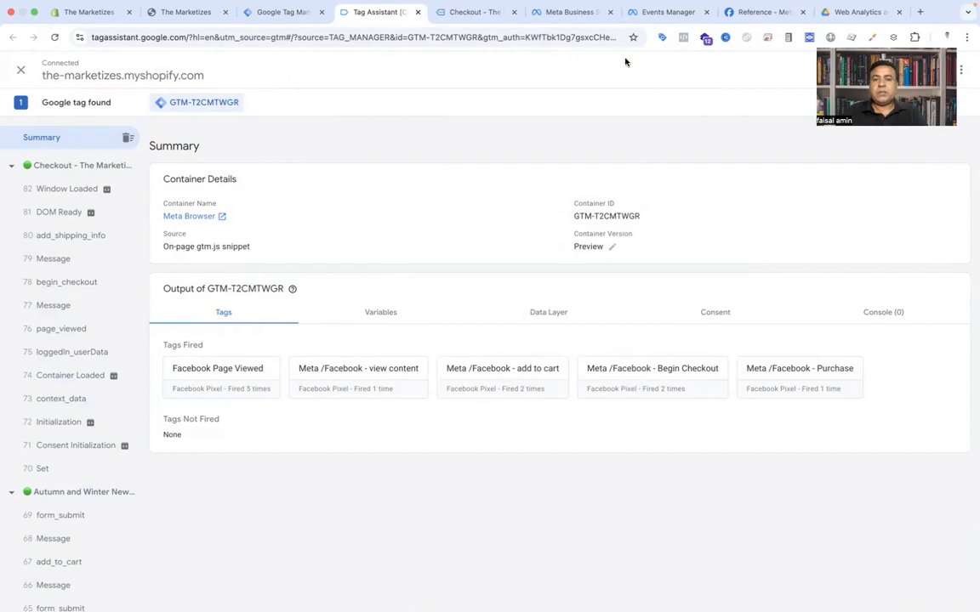
Step: Check the Meta New - shopify dataset overview in Events Manager and return to Tag Assistant
left_click(650, 12)
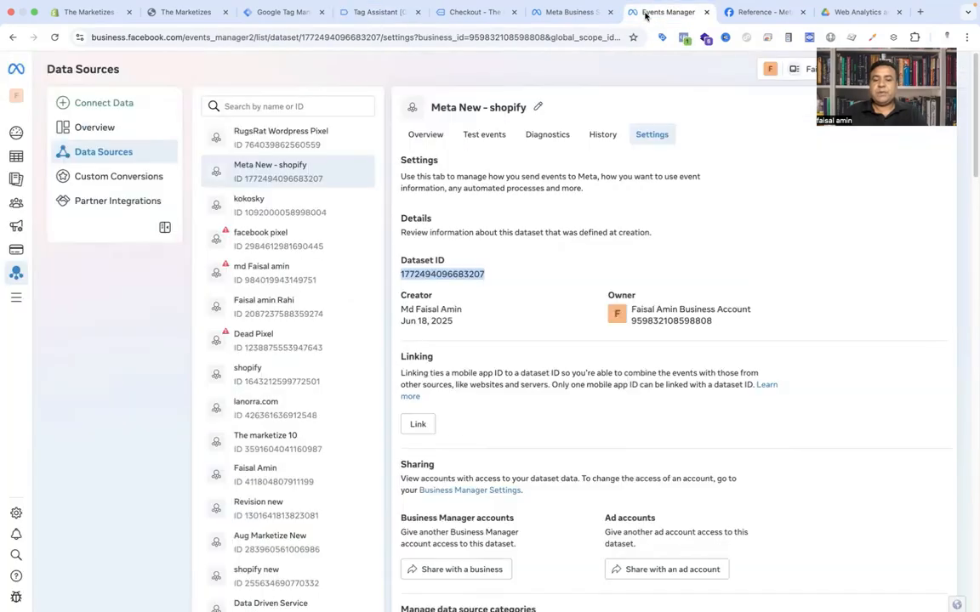
left_click(424, 138)
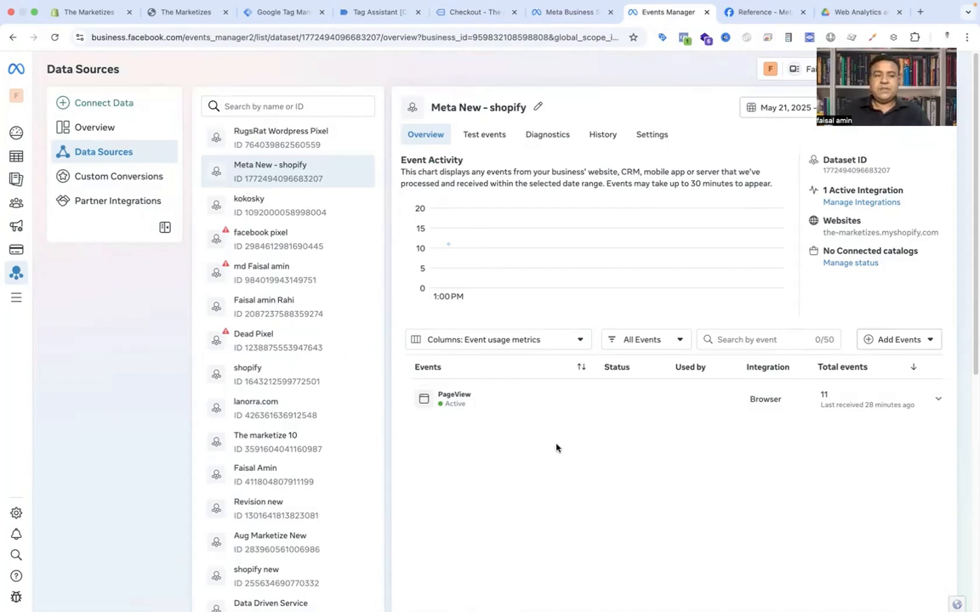
left_click(393, 13)
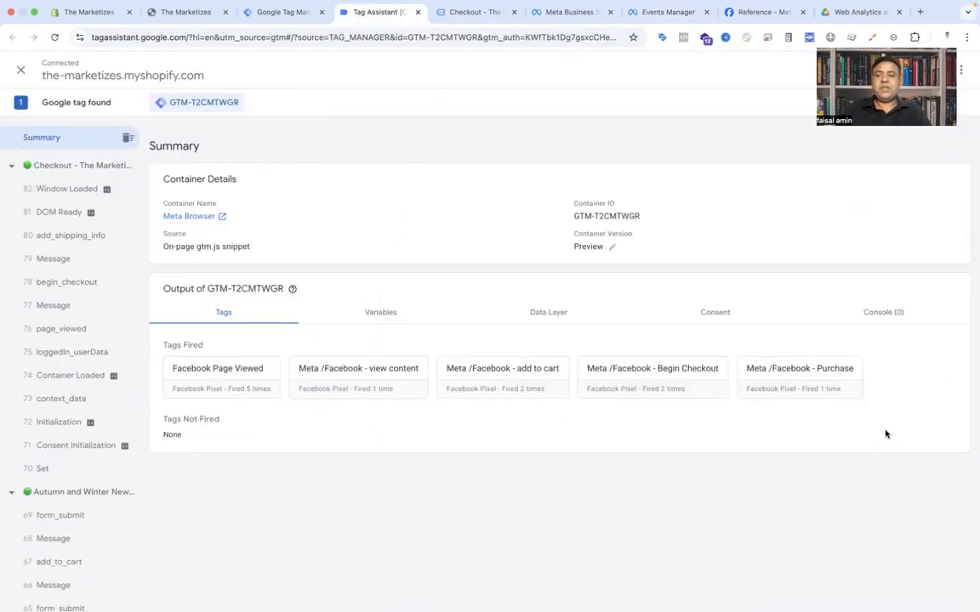